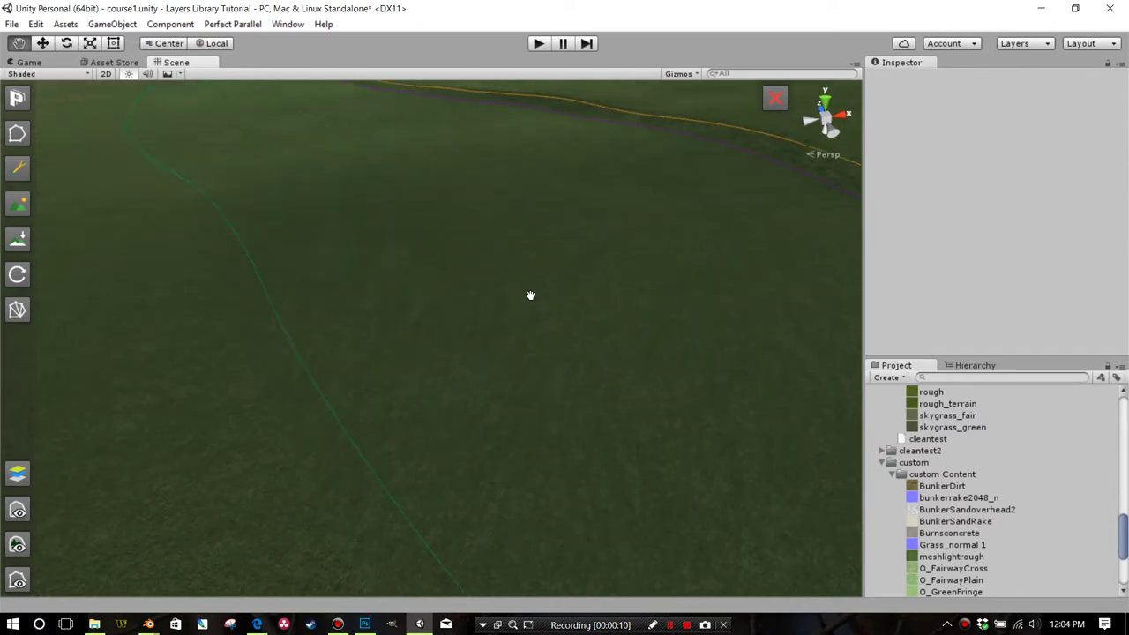
Step: Open the Rough layer's settings and locate its Texture 1, Texture 2 and Normal 2 images in the project files
{"action": "left_click_drag", "start_coordinate": [529, 295], "coordinate": [527, 312]}
{"action": "scroll", "coordinate": [519, 311], "scroll_direction": "down", "scroll_amount": 3}
{"action": "scroll", "coordinate": [516, 311], "scroll_direction": "down", "scroll_amount": 4}
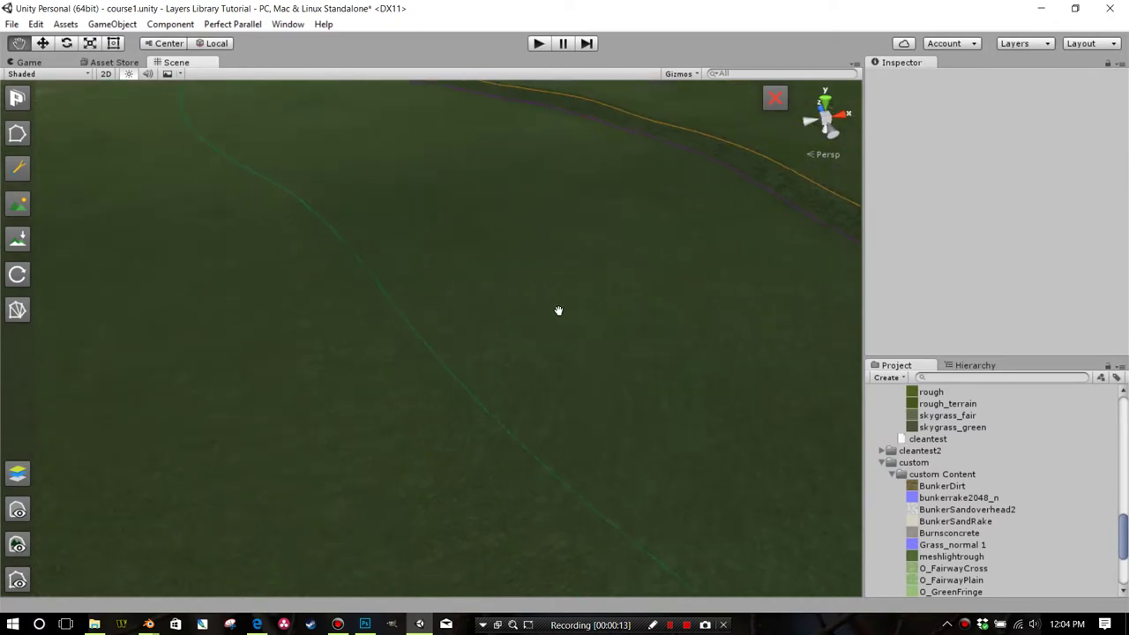
{"action": "scroll", "coordinate": [553, 255], "scroll_direction": "down", "scroll_amount": 3}
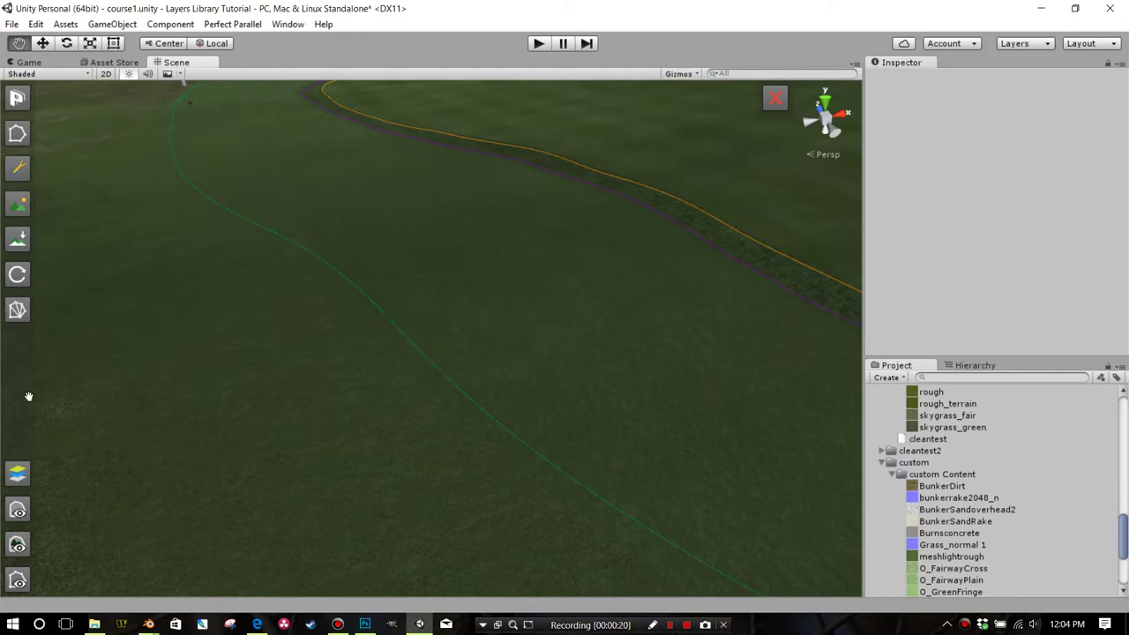
{"action": "left_click", "coordinate": [16, 472]}
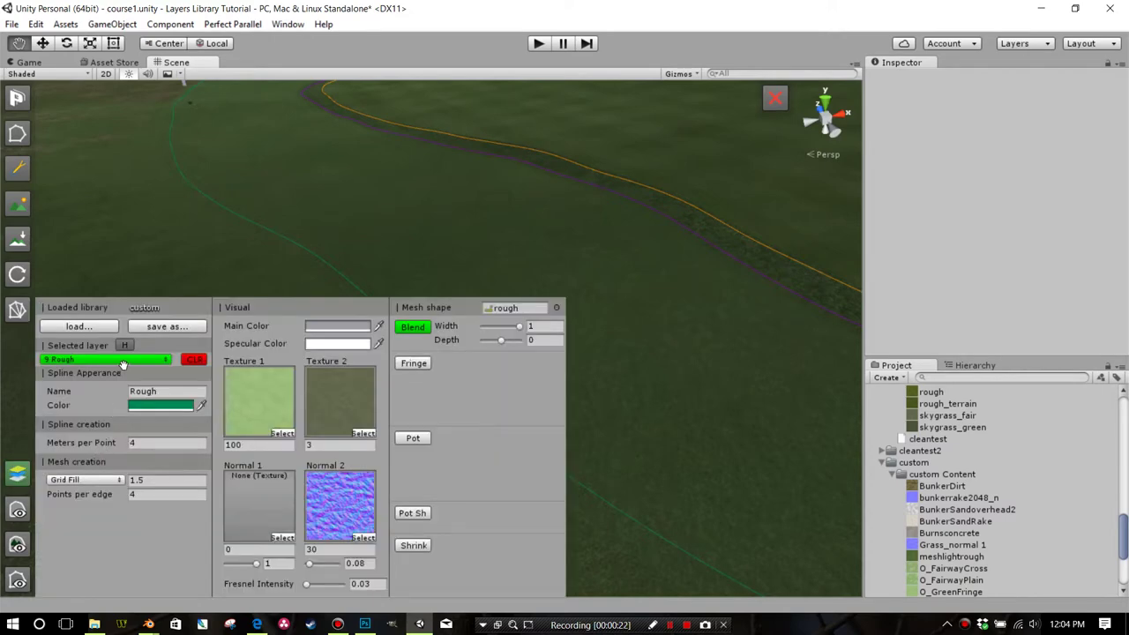
{"action": "left_click", "coordinate": [274, 407]}
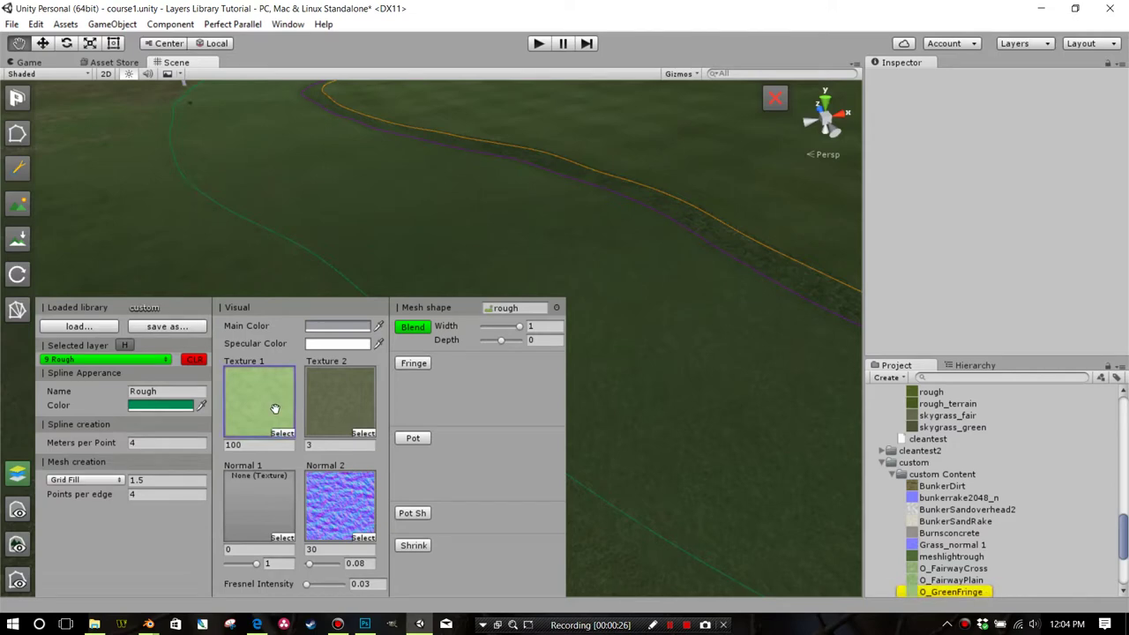
{"action": "left_click", "coordinate": [344, 405]}
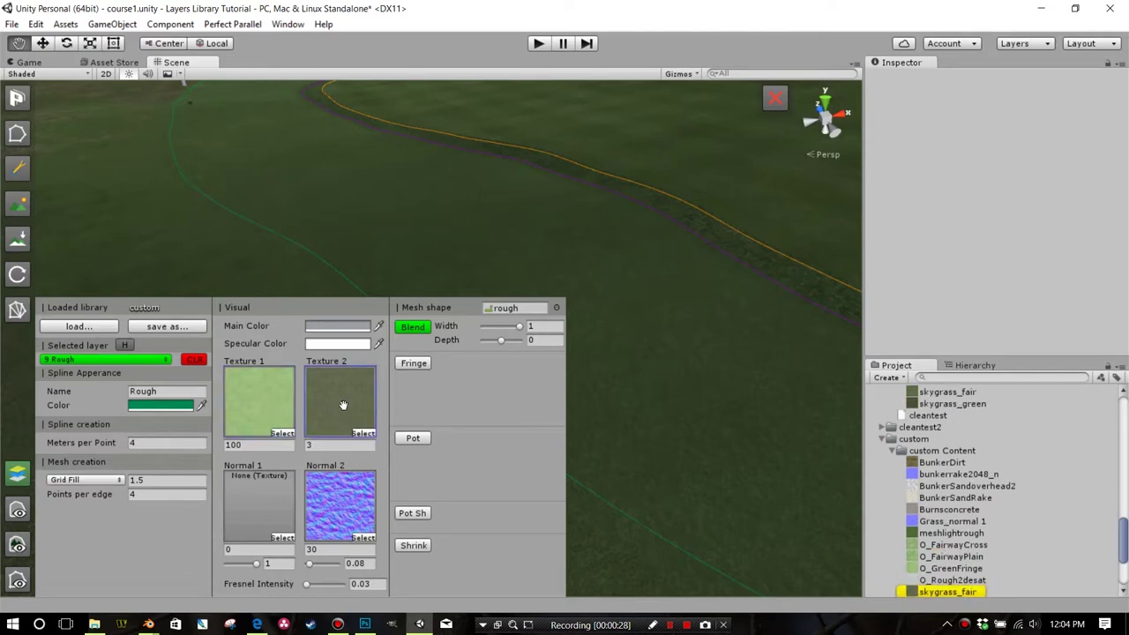
{"action": "left_click", "coordinate": [350, 514]}
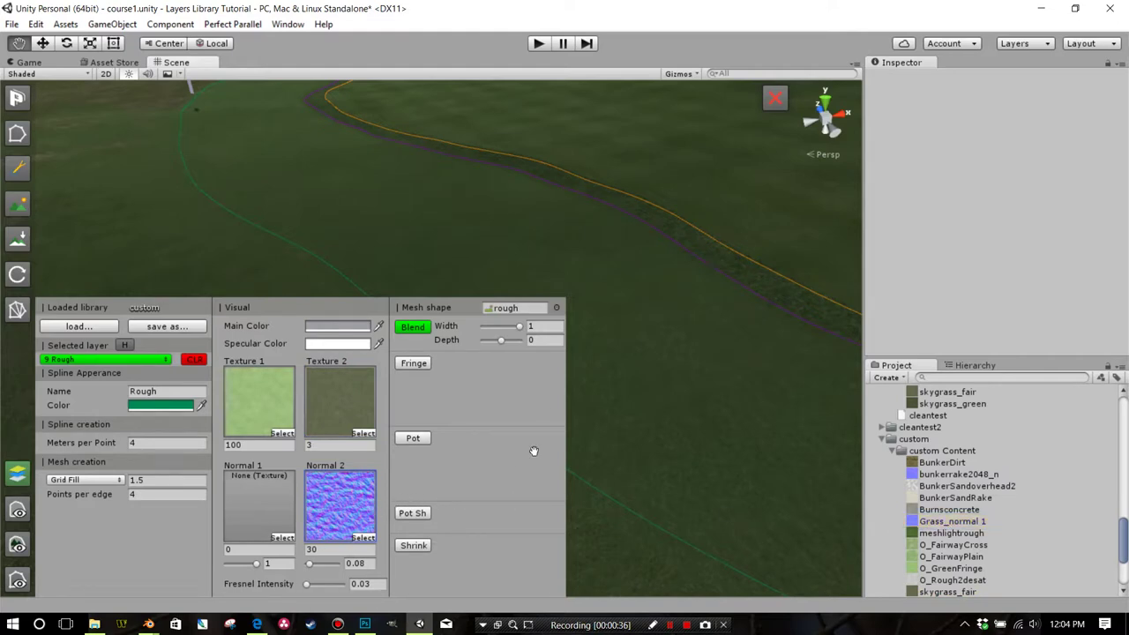
Step: Set the Rough layer's Normal 2 strength to 0.19 and close the layer settings
{"action": "left_click_drag", "start_coordinate": [561, 402], "coordinate": [495, 404]}
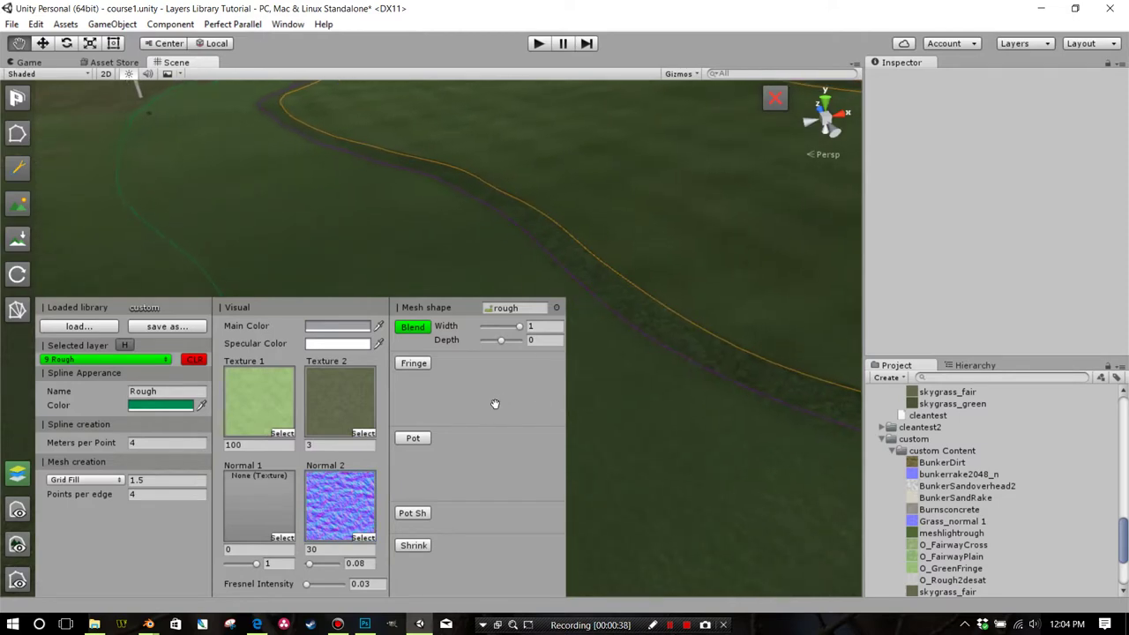
{"action": "left_click", "coordinate": [356, 564]}
{"action": "type", "text": ".19"}
{"action": "left_click", "coordinate": [18, 474]}
Step: Check the current rough in the game view, then select the green rough spline in the scene and rebuild its mesh
{"action": "left_click", "coordinate": [17, 133]}
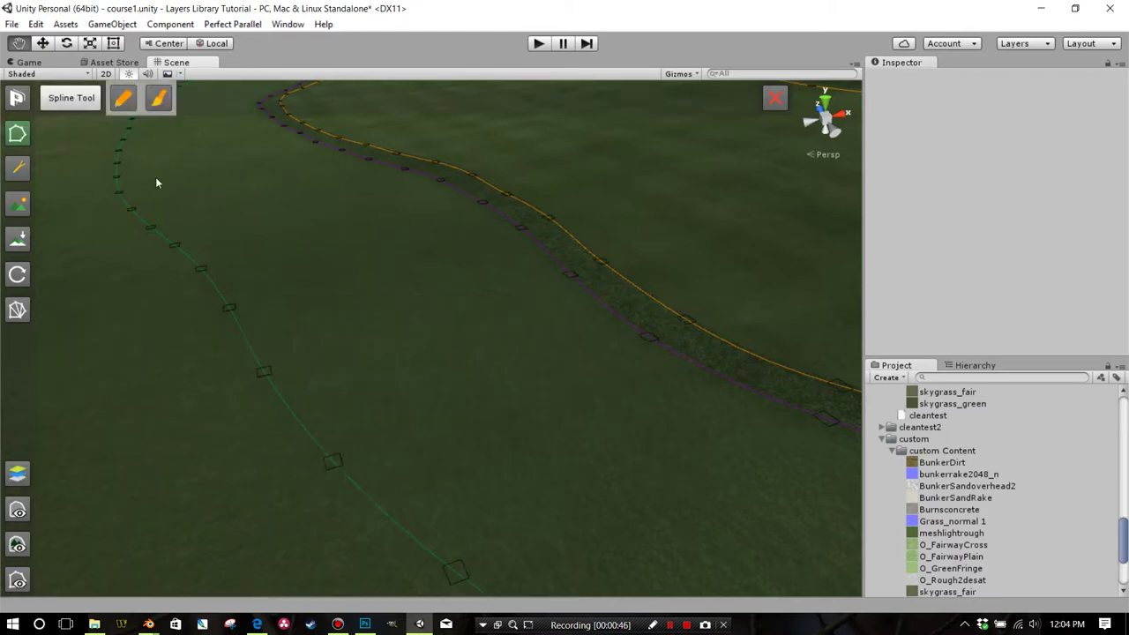
{"action": "left_click", "coordinate": [50, 64]}
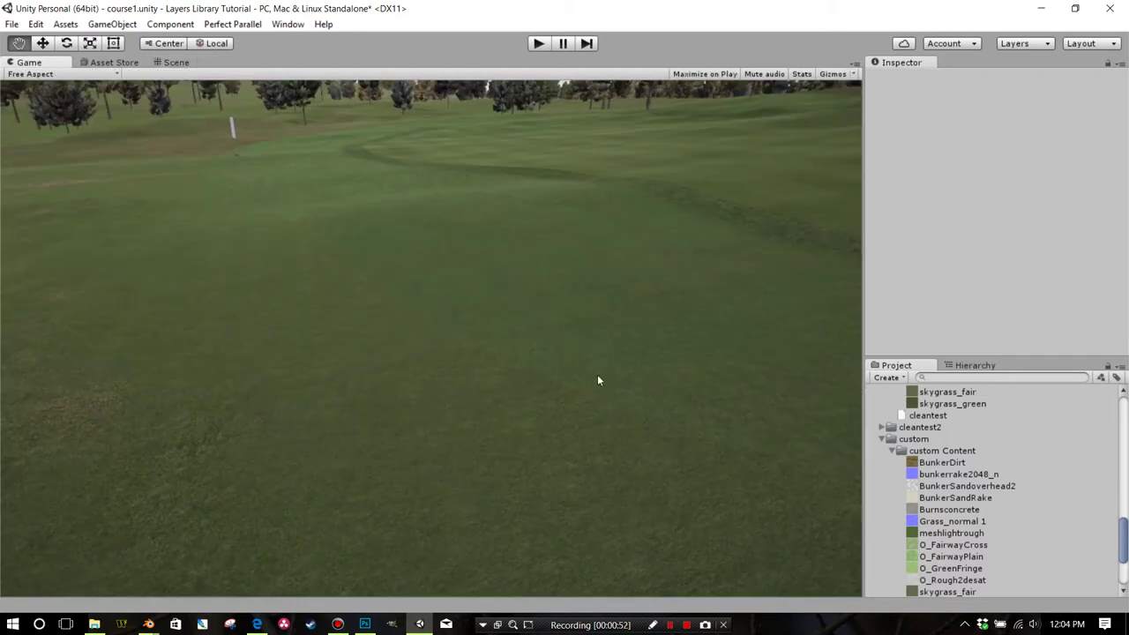
{"action": "left_click", "coordinate": [188, 63]}
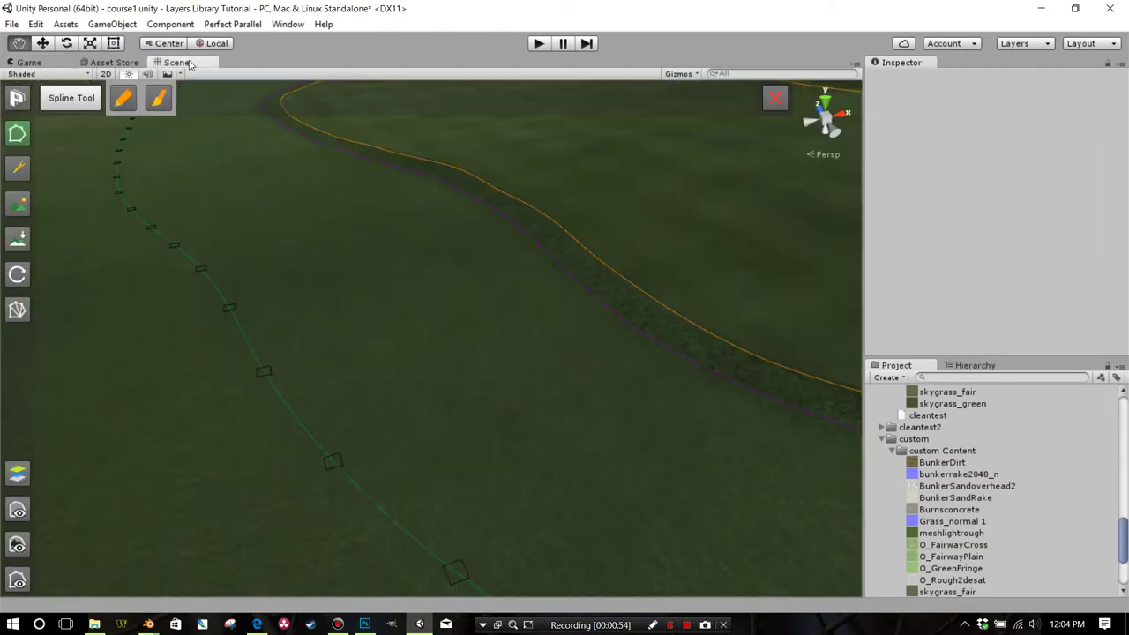
{"action": "left_click", "coordinate": [232, 309]}
{"action": "left_click", "coordinate": [17, 313]}
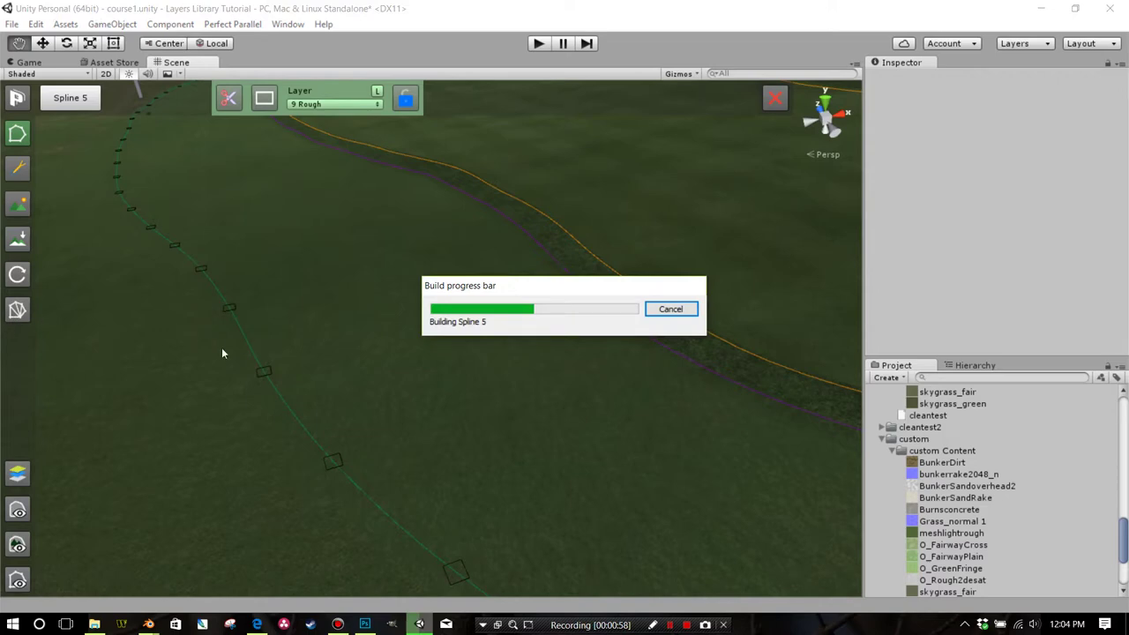
{"action": "mouse_move", "coordinate": [317, 264]}
{"action": "left_mouse_down"}
{"action": "mouse_move", "coordinate": [347, 308]}
{"action": "mouse_move", "coordinate": [365, 303]}
{"action": "mouse_move", "coordinate": [345, 255]}
{"action": "mouse_move", "coordinate": [366, 327]}
{"action": "mouse_move", "coordinate": [393, 348]}
{"action": "mouse_move", "coordinate": [360, 282]}
{"action": "mouse_move", "coordinate": [317, 253]}
{"action": "left_mouse_up"}
{"action": "scroll", "coordinate": [344, 305], "scroll_direction": "up", "scroll_amount": 2}
Step: Locate the Rough layer's Texture 1 image, O_GreenFringe, in the project and open it in Photoshop
{"action": "left_click", "coordinate": [17, 474]}
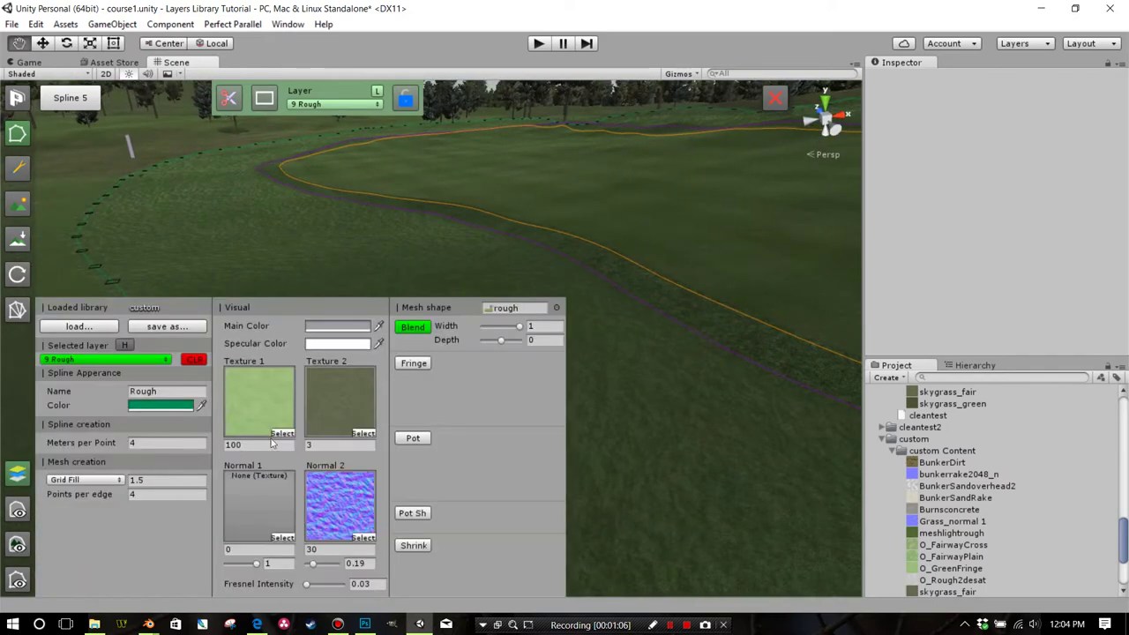
{"action": "left_click_drag", "start_coordinate": [595, 433], "coordinate": [609, 409]}
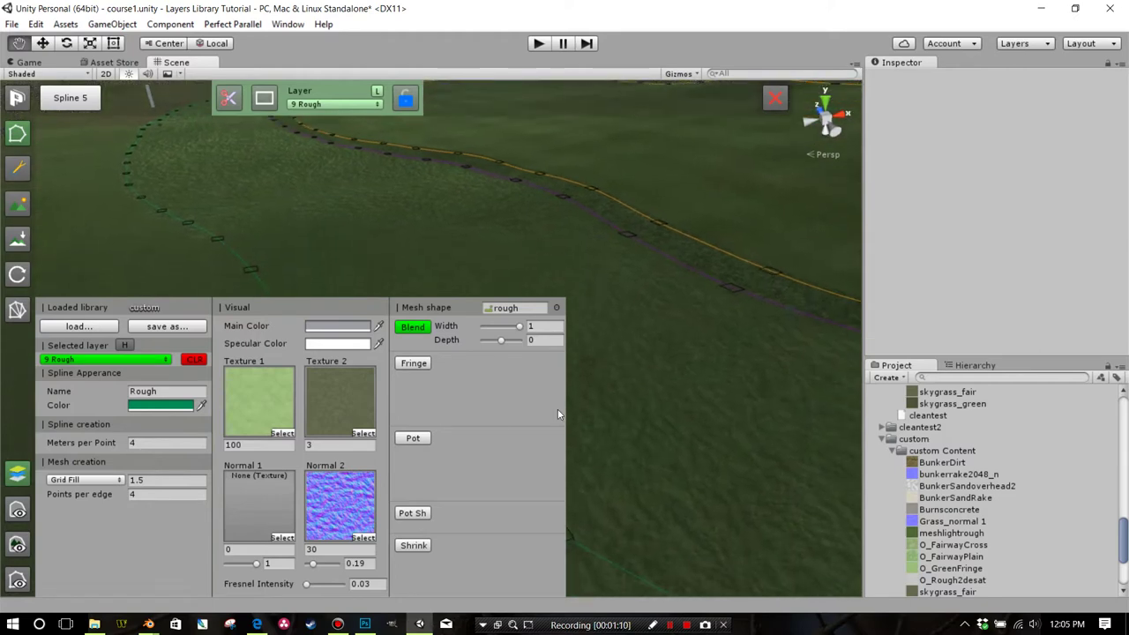
{"action": "left_click", "coordinate": [16, 475]}
{"action": "left_click", "coordinate": [17, 476]}
{"action": "left_click", "coordinate": [256, 420]}
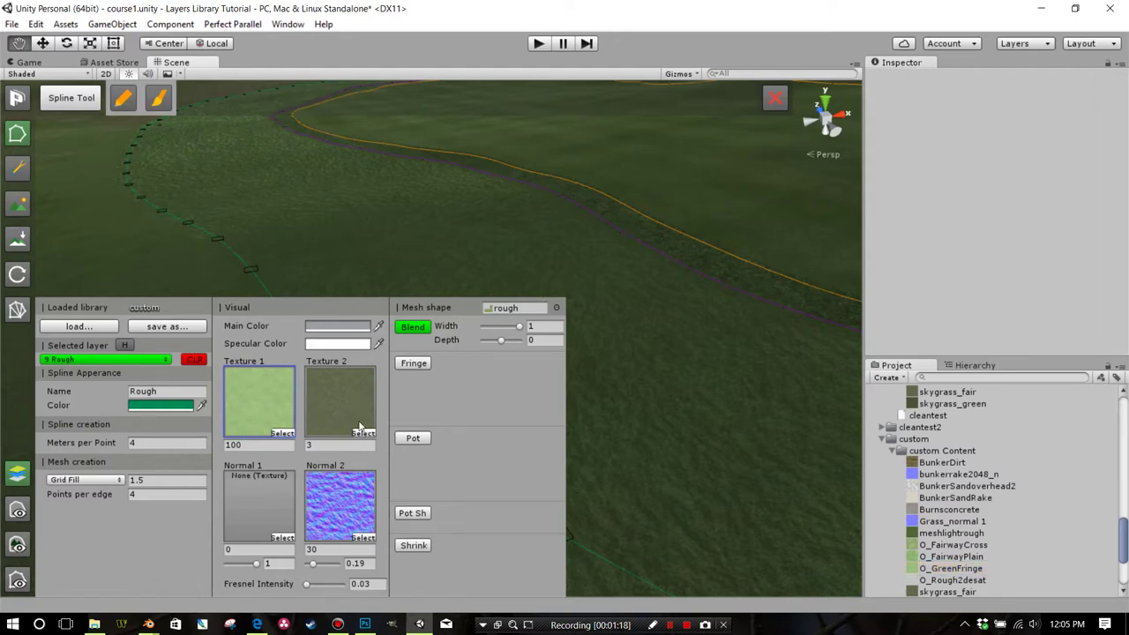
{"action": "left_click", "coordinate": [935, 569]}
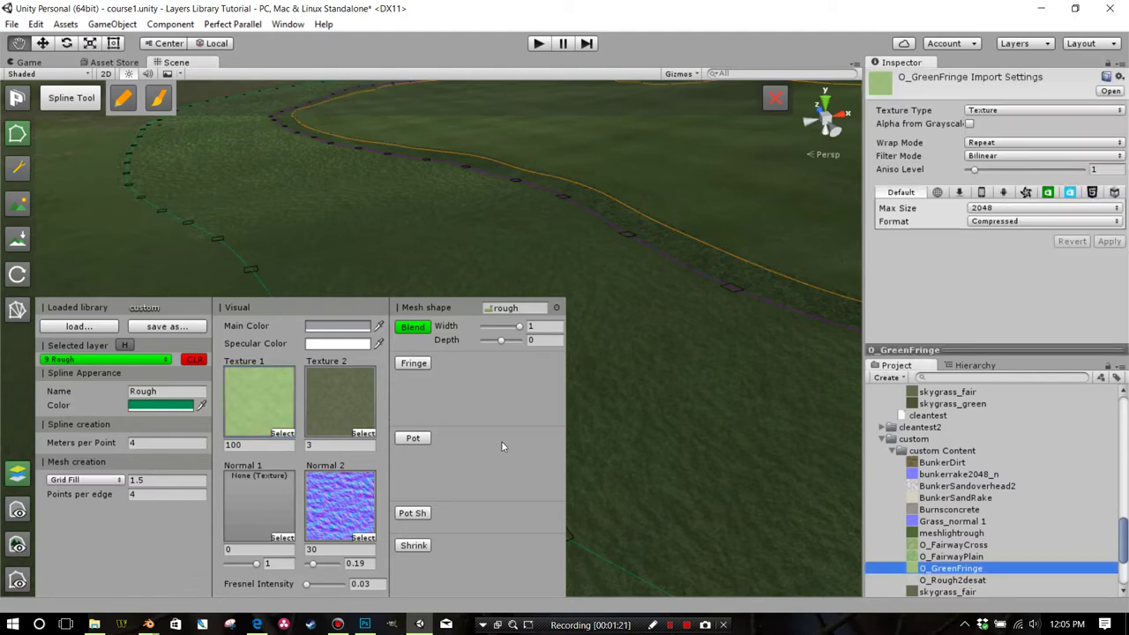
{"action": "double_click", "coordinate": [938, 572]}
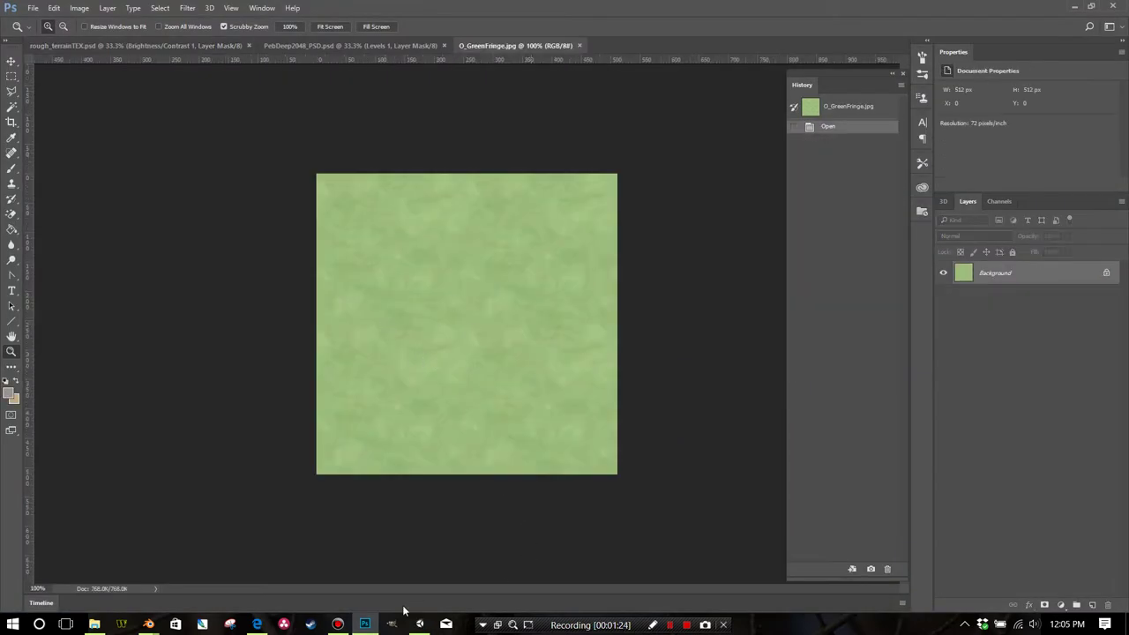
Step: Return to Unity, locate the Rough layer's Texture 2 image, skygrass_fair, and open it in Photoshop
{"action": "left_click", "coordinate": [419, 622]}
{"action": "left_click", "coordinate": [325, 399]}
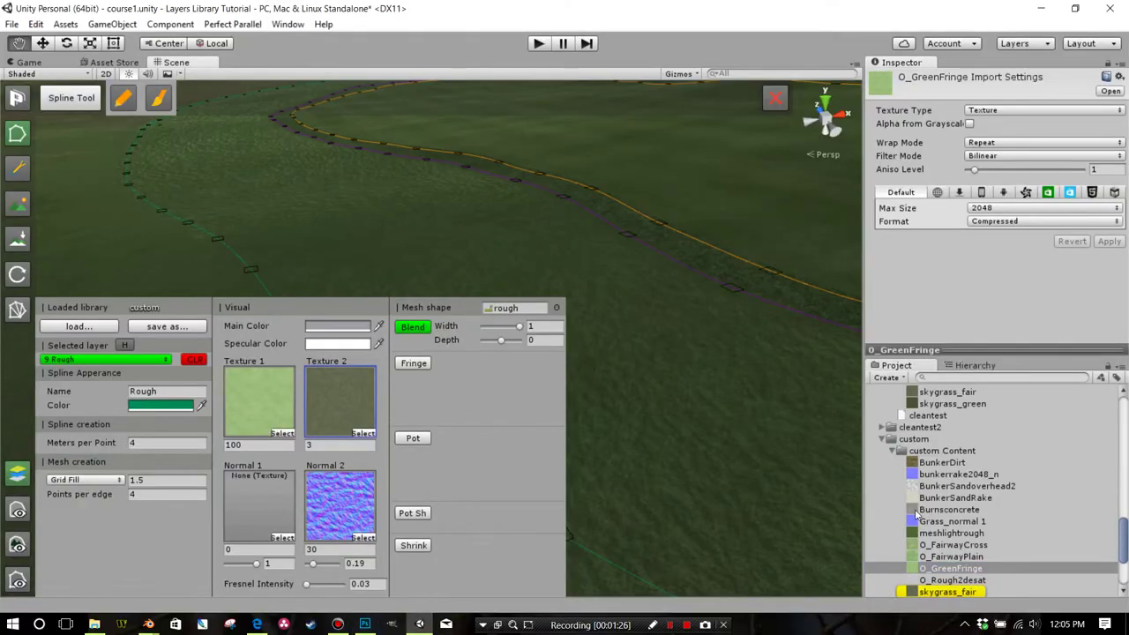
{"action": "double_click", "coordinate": [939, 592]}
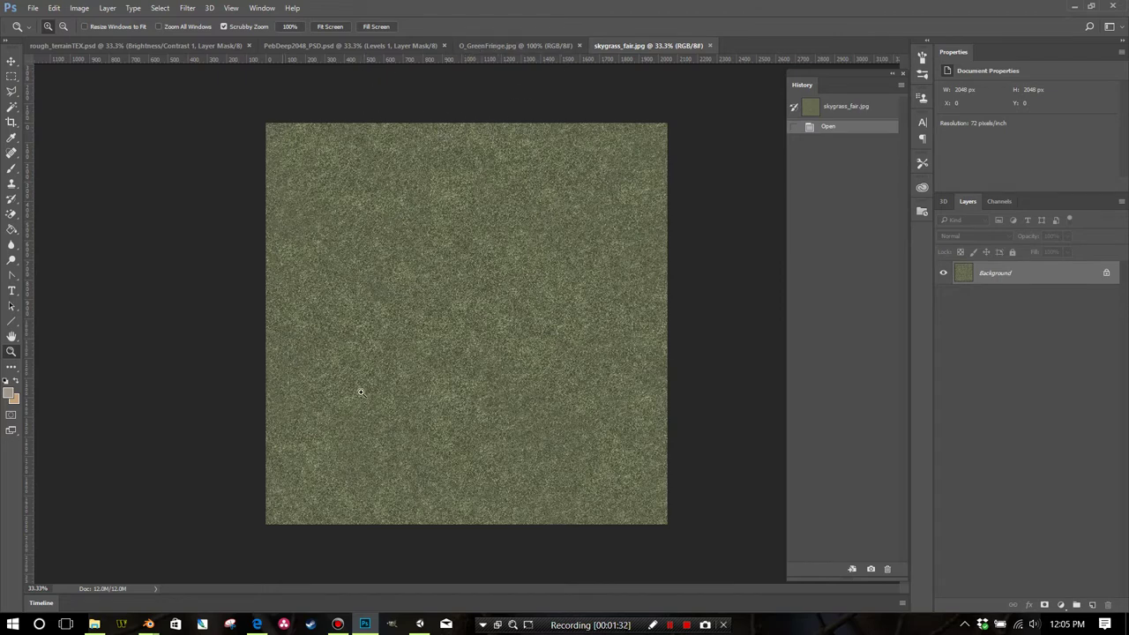
Step: Check the image dimensions of skygrass_fair and O_GreenFringe without changing them
{"action": "left_click", "coordinate": [79, 8]}
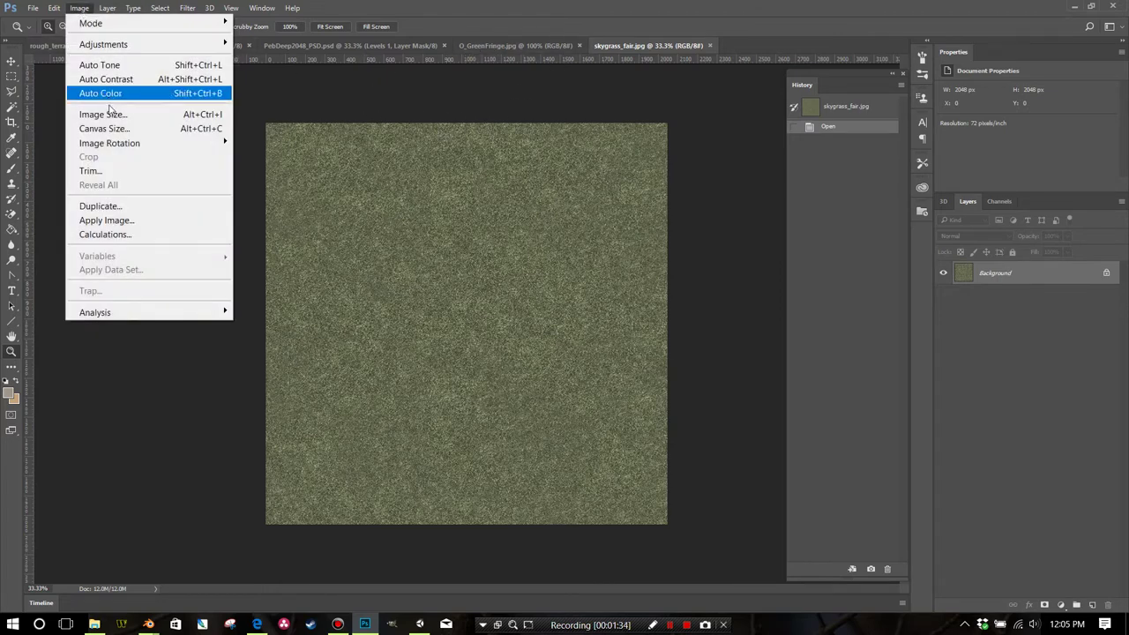
{"action": "left_click", "coordinate": [139, 113]}
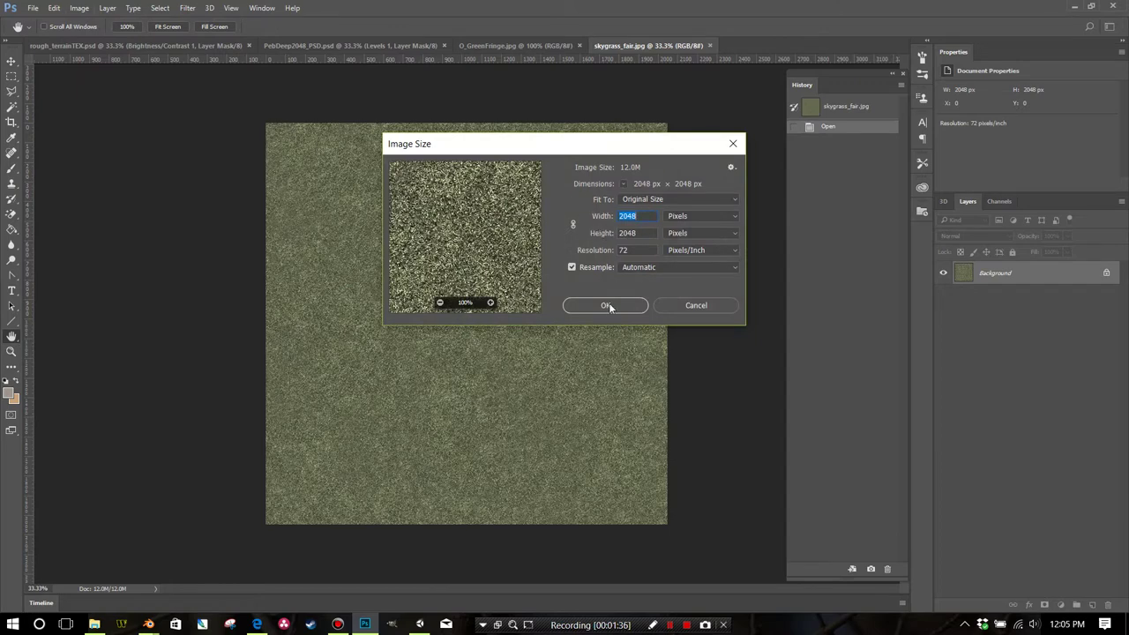
{"action": "left_click", "coordinate": [692, 306]}
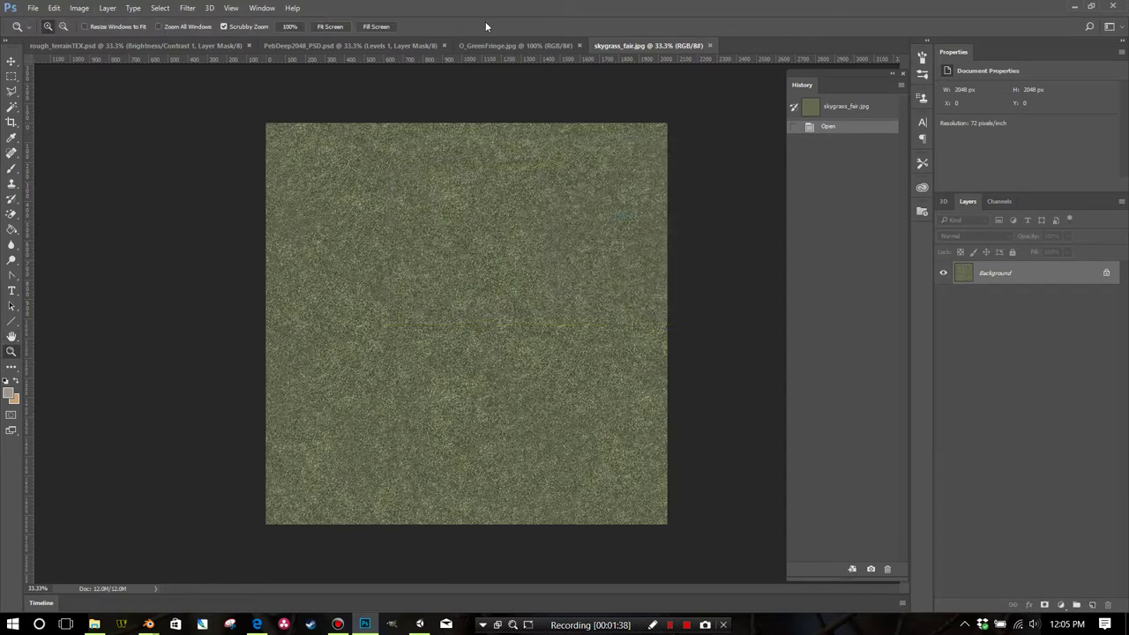
{"action": "left_click", "coordinate": [516, 45]}
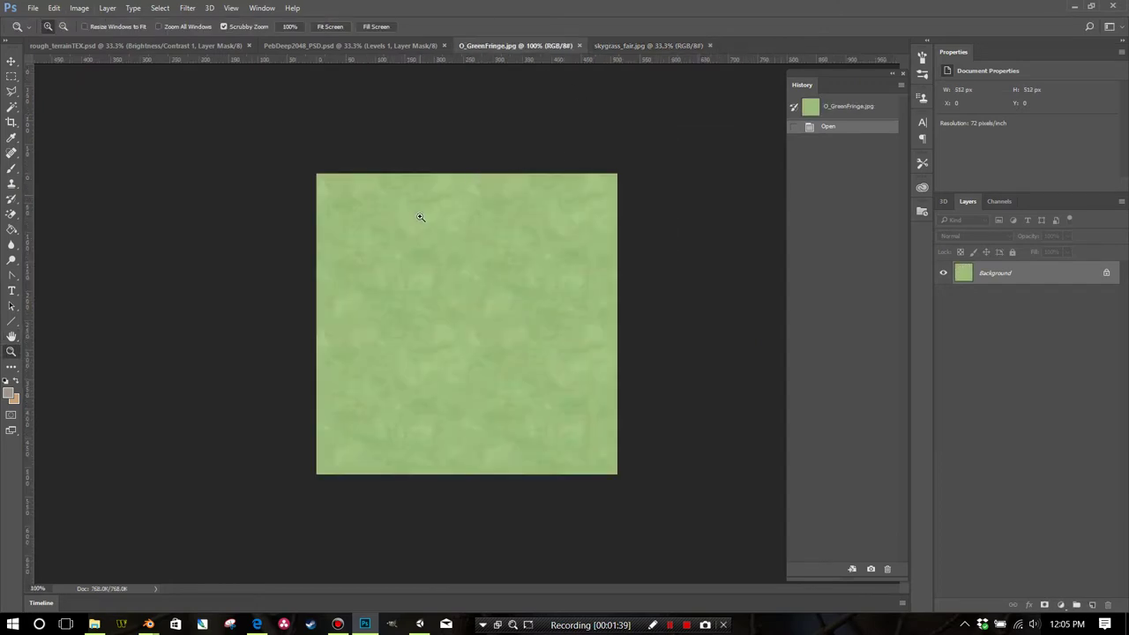
{"action": "left_click", "coordinate": [80, 8]}
{"action": "left_click", "coordinate": [127, 115]}
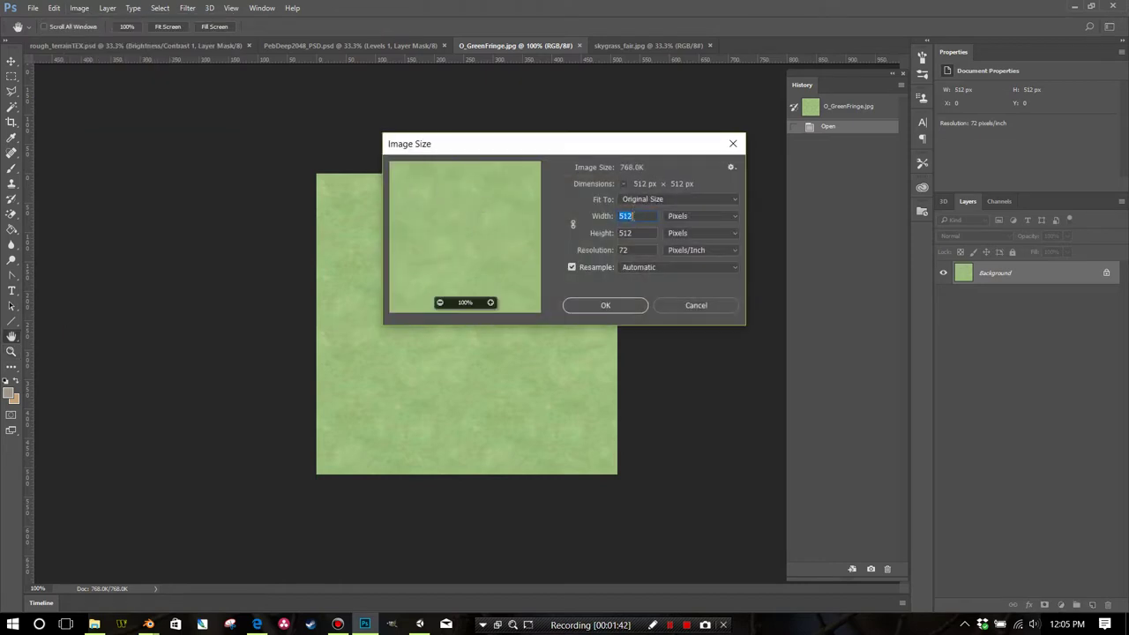
{"action": "left_click", "coordinate": [697, 306]}
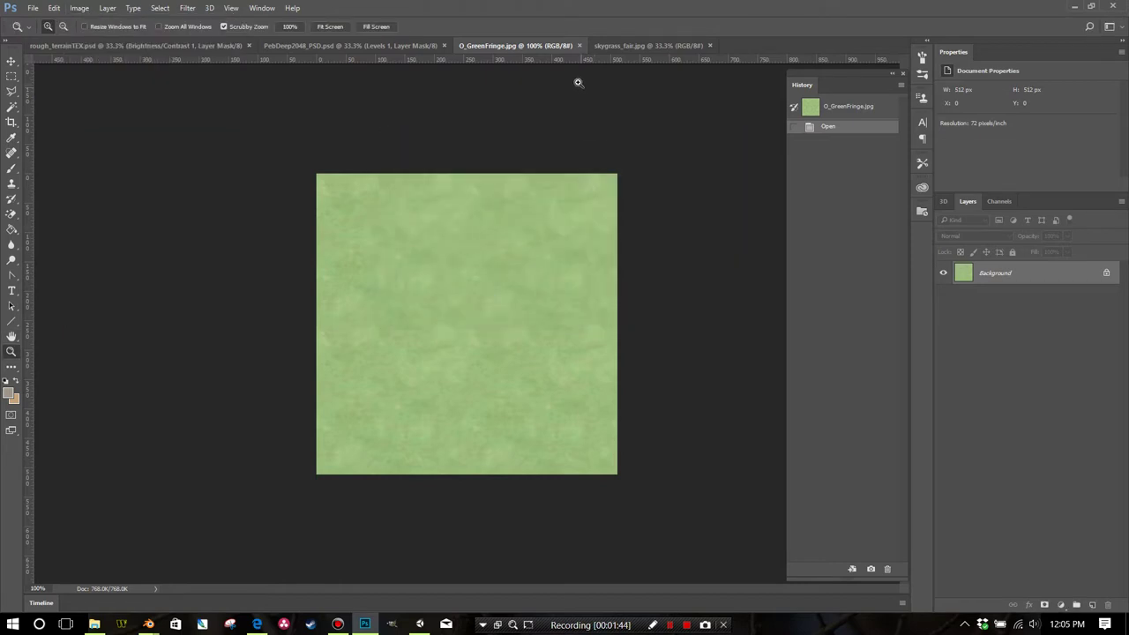
Step: Switch back to Unity and review the tiling values of the Rough layer's Texture 1 and Texture 2
{"action": "left_click", "coordinate": [419, 624]}
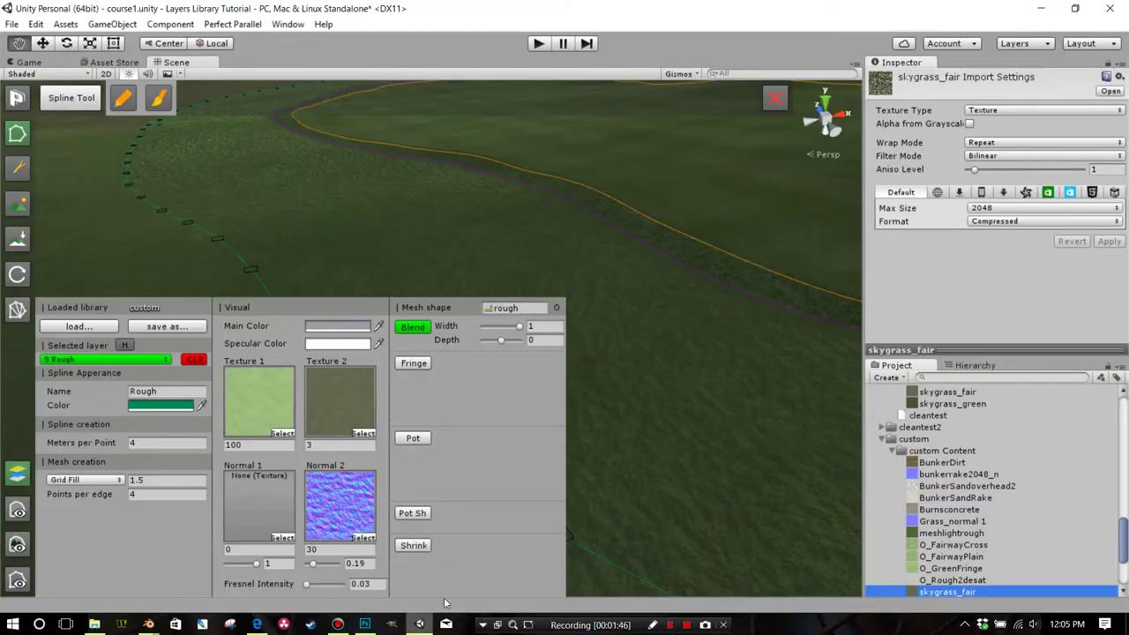
{"action": "left_click_drag", "start_coordinate": [661, 368], "coordinate": [593, 309]}
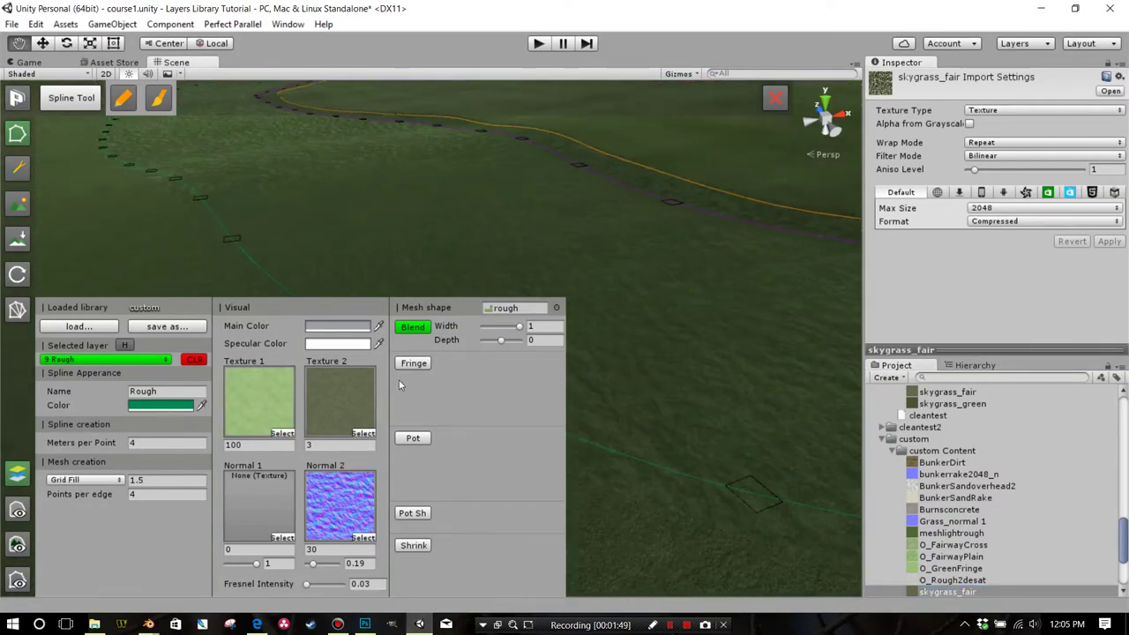
{"action": "left_click", "coordinate": [258, 449]}
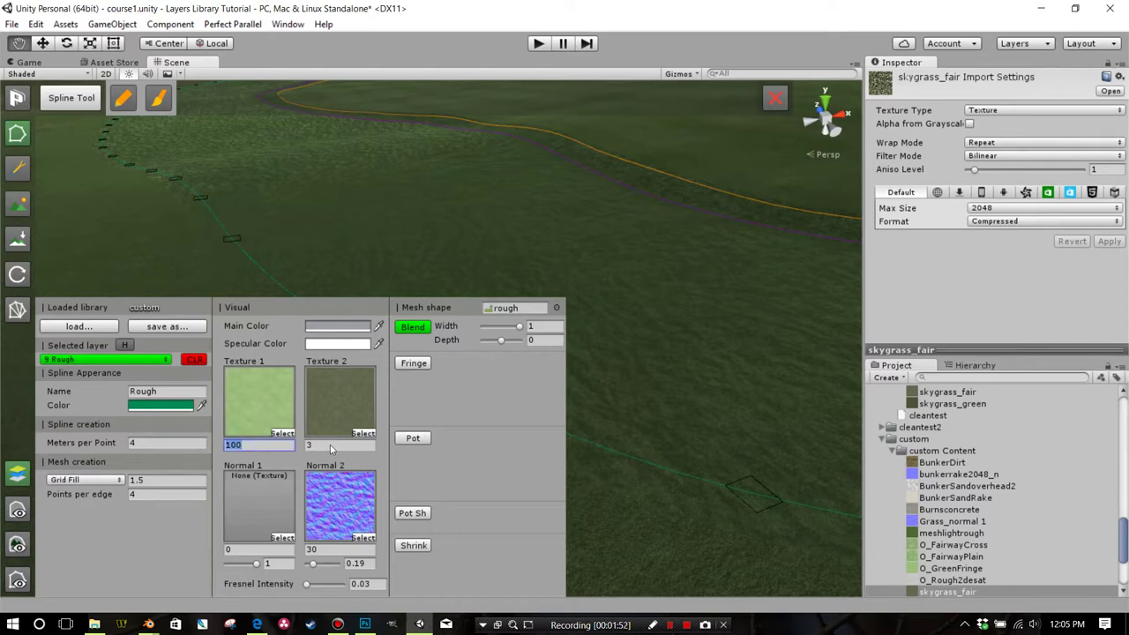
{"action": "left_click", "coordinate": [331, 448]}
{"action": "left_click_drag", "start_coordinate": [585, 245], "coordinate": [600, 357]}
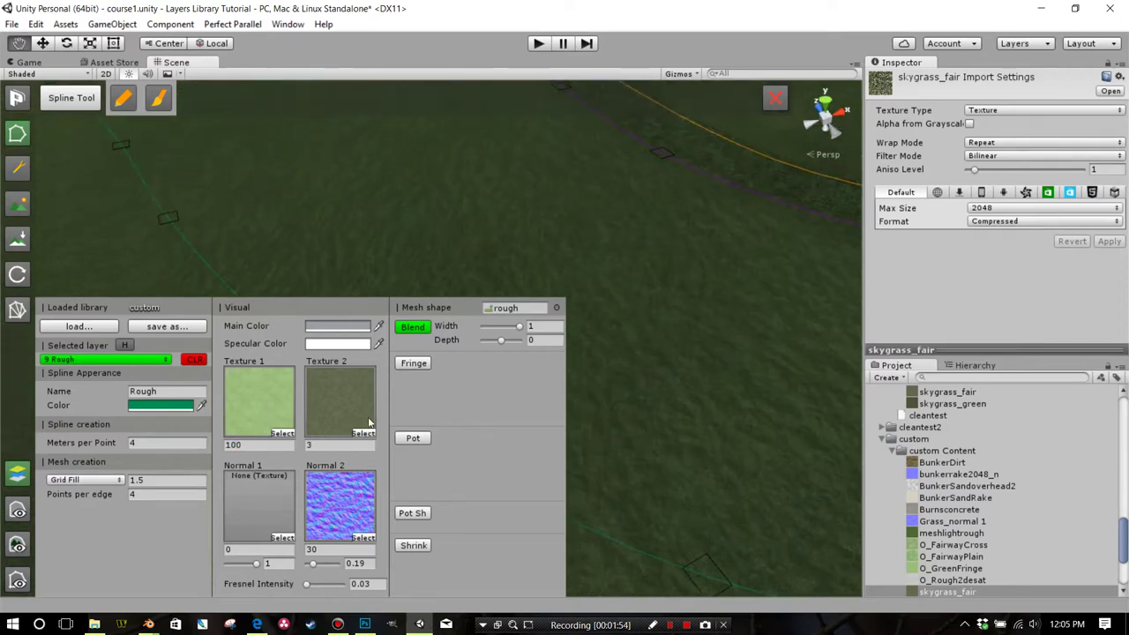
Step: Set the Rough layer's Normal 2 tiling to 0 and rebuild the mesh of the rough spline
{"action": "left_click", "coordinate": [336, 551]}
{"action": "type", "text": "0"}
{"action": "left_click", "coordinate": [159, 218]}
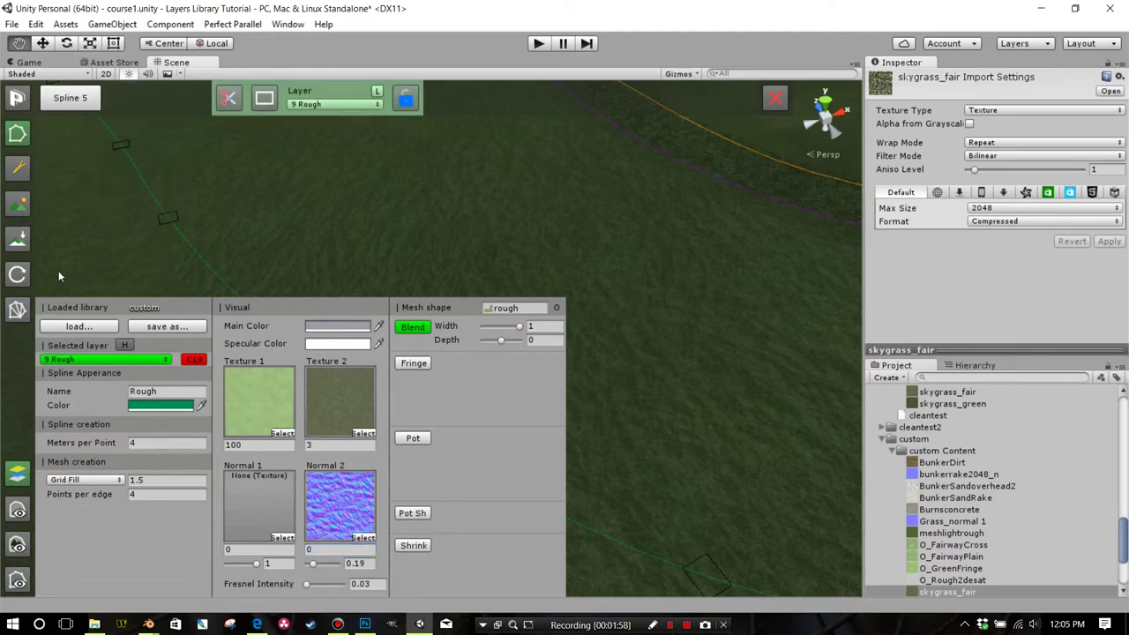
{"action": "left_click", "coordinate": [17, 311]}
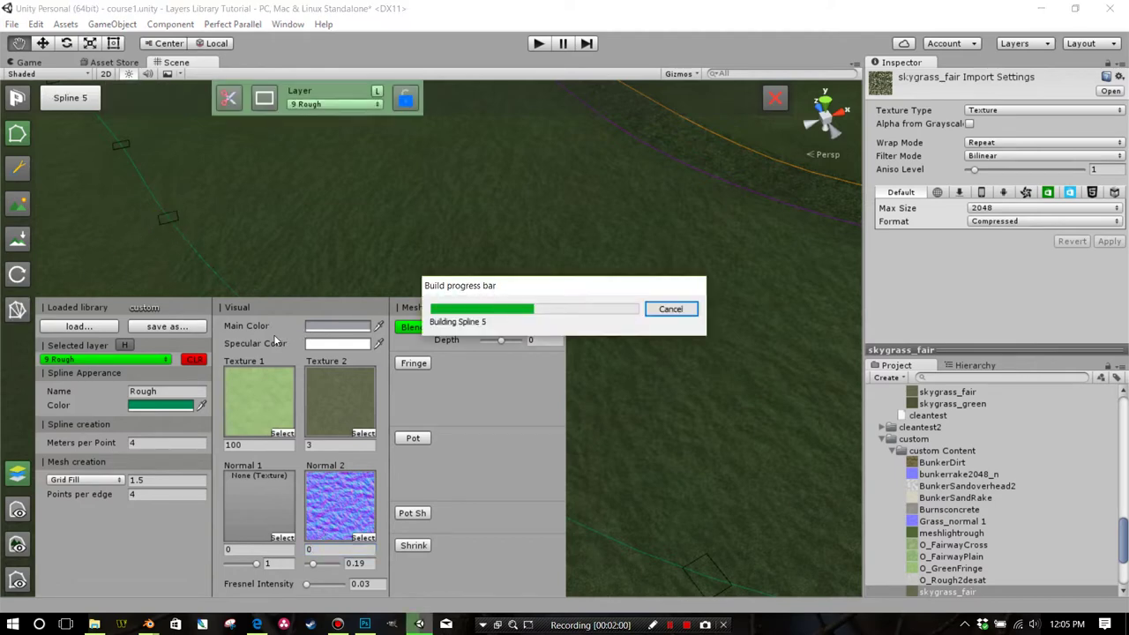
Step: Hide the layer settings, examine the rebuilt rough's grass texture up close, and reopen the layer settings
{"action": "left_click", "coordinate": [16, 473]}
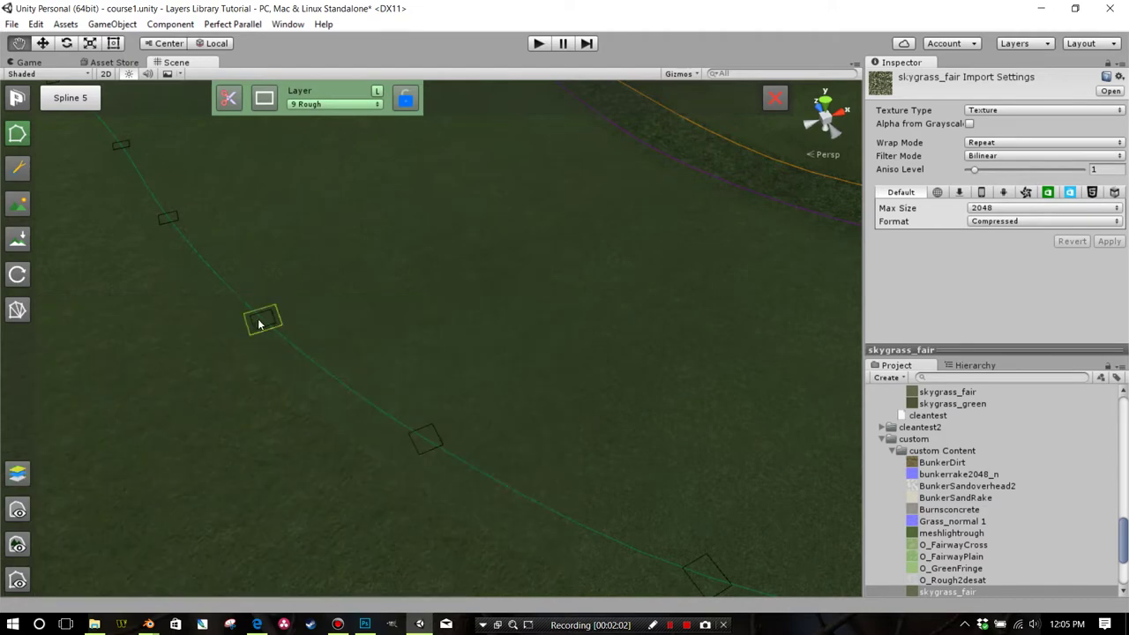
{"action": "left_click_drag", "start_coordinate": [260, 325], "coordinate": [256, 368]}
{"action": "scroll", "coordinate": [256, 368], "scroll_direction": "up", "scroll_amount": 4}
{"action": "scroll", "coordinate": [290, 348], "scroll_direction": "up", "scroll_amount": 5}
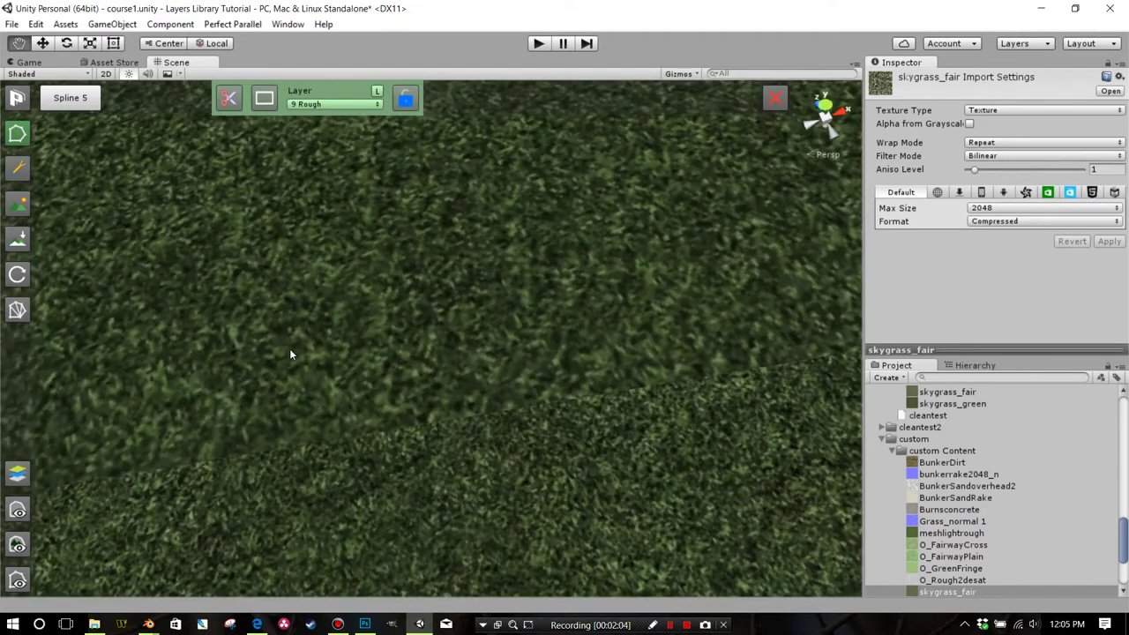
{"action": "scroll", "coordinate": [290, 348], "scroll_direction": "down", "scroll_amount": 3}
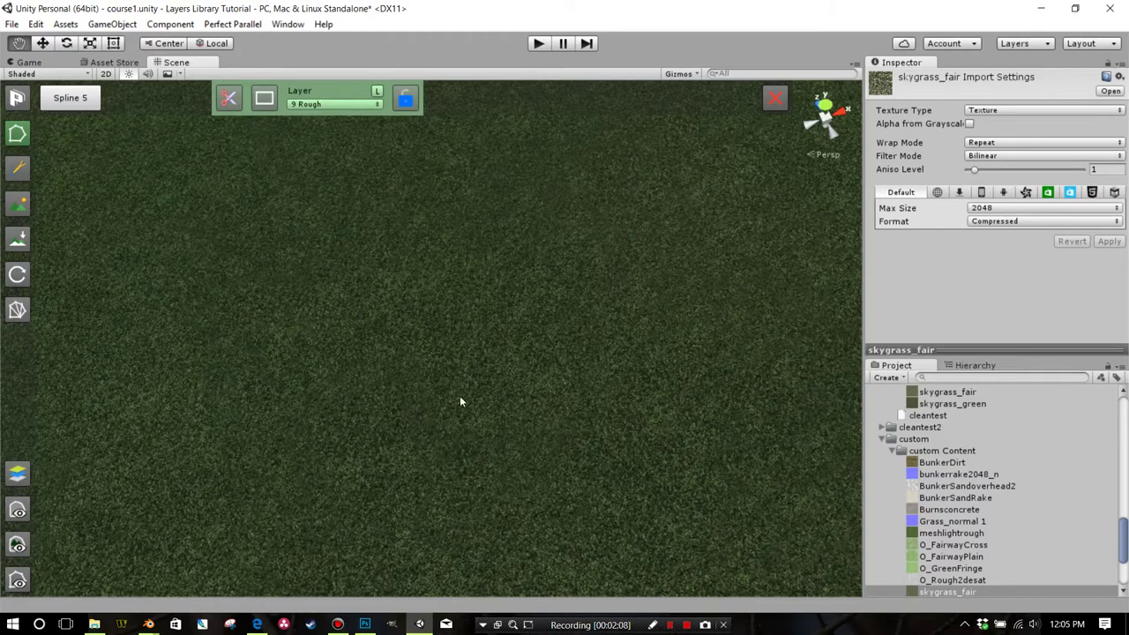
{"action": "left_click_drag", "start_coordinate": [432, 437], "coordinate": [419, 461]}
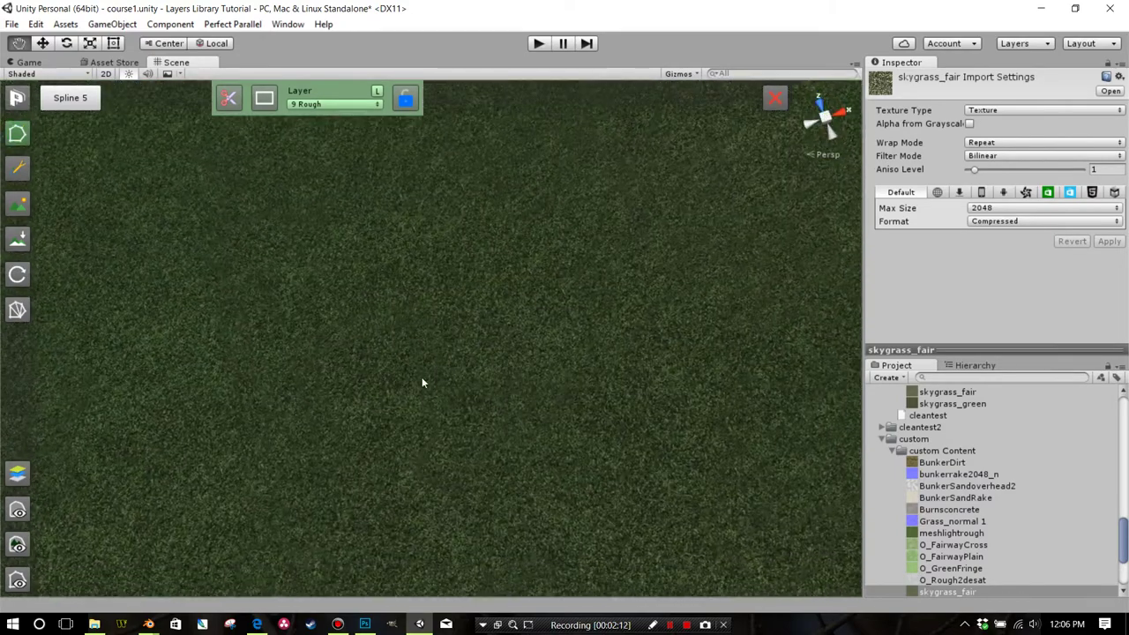
{"action": "left_click", "coordinate": [17, 473]}
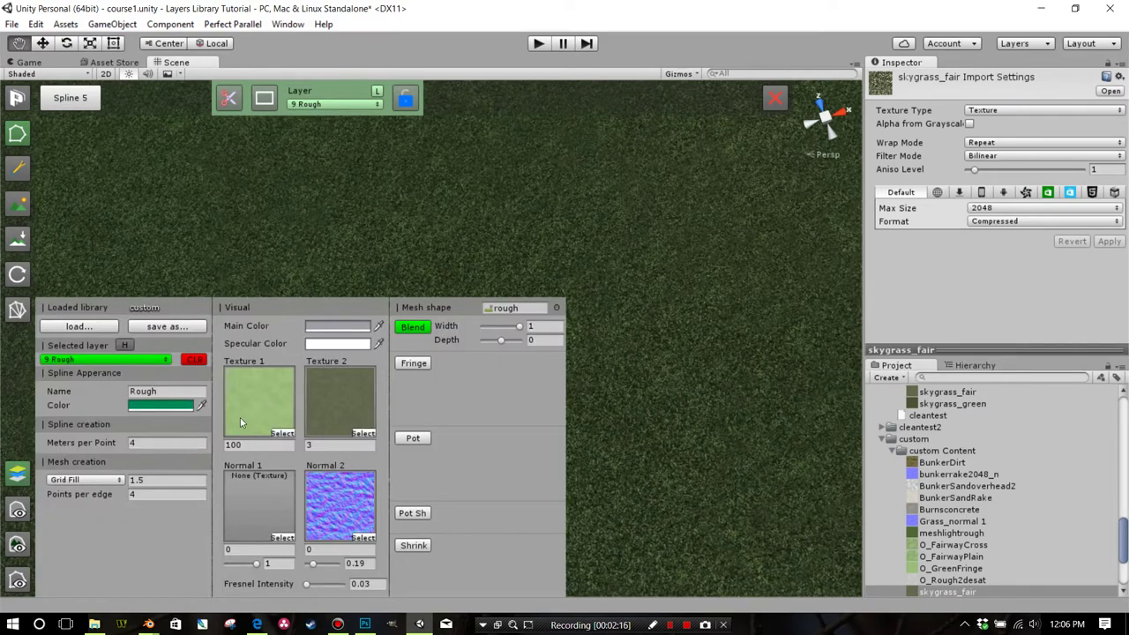
Step: Set the Rough layer's Texture 2 tiling to 0 and rebuild the mesh of the rough spline
{"action": "left_click_drag", "start_coordinate": [322, 448], "coordinate": [289, 436]}
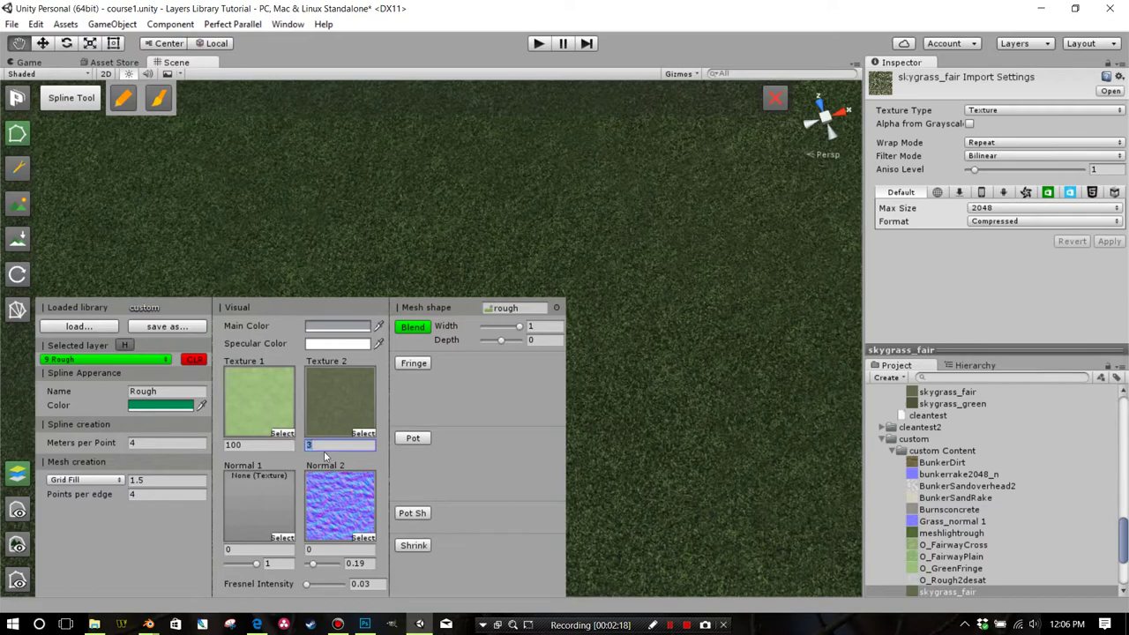
{"action": "left_click", "coordinate": [16, 475]}
{"action": "scroll", "coordinate": [298, 236], "scroll_direction": "down", "scroll_amount": 5}
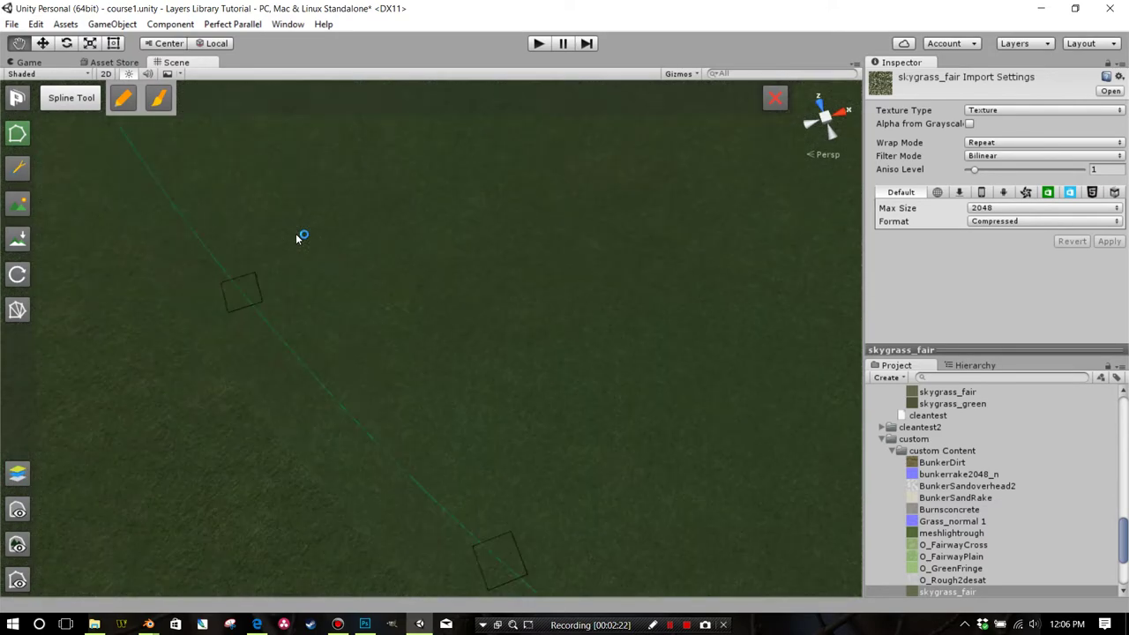
{"action": "left_click", "coordinate": [247, 298]}
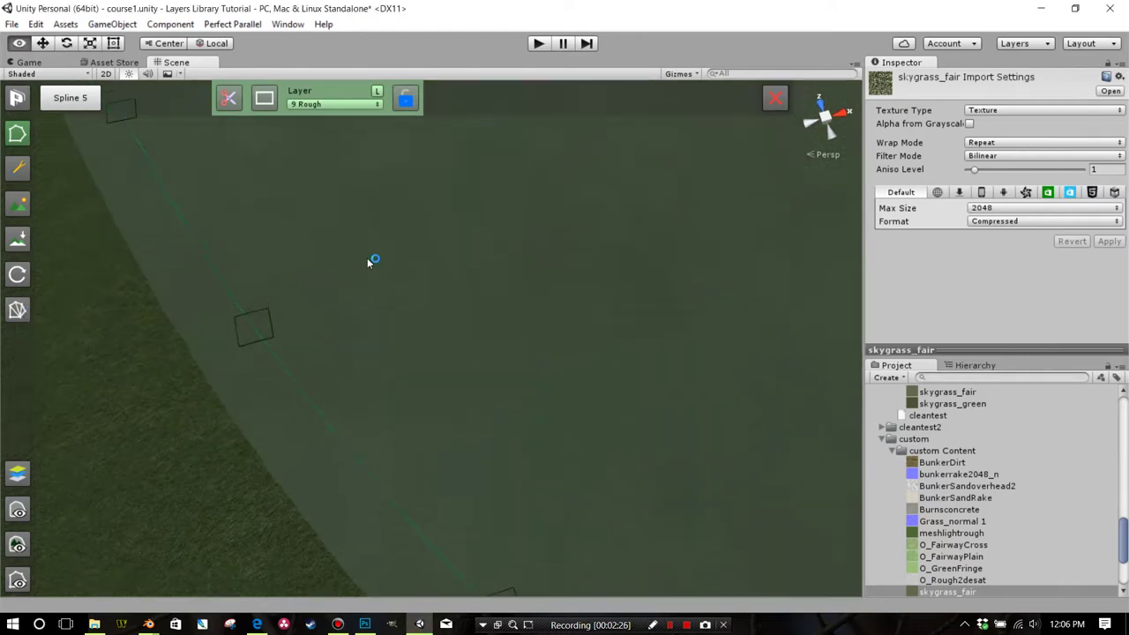
Step: Examine the rebuilt rough from a distance, near the horizon and up close to judge how Texture 1 looks on its own
{"action": "left_click_drag", "start_coordinate": [368, 263], "coordinate": [388, 191], "text": "alt"}
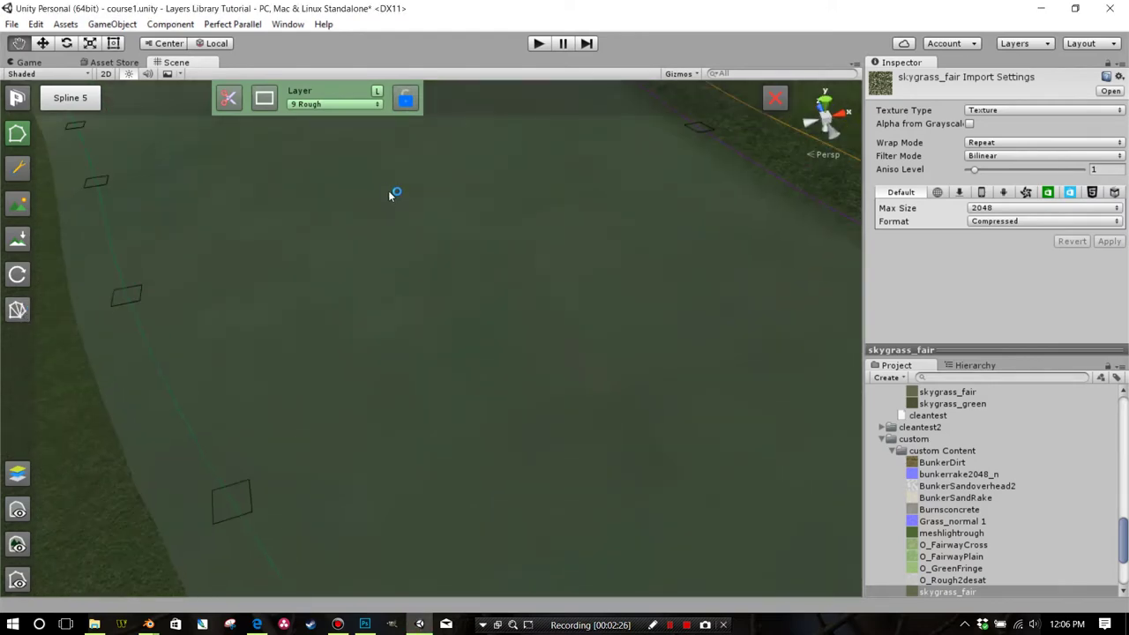
{"action": "scroll", "coordinate": [393, 271], "scroll_direction": "down", "scroll_amount": 8}
{"action": "left_click_drag", "start_coordinate": [396, 308], "coordinate": [389, 262], "text": "alt"}
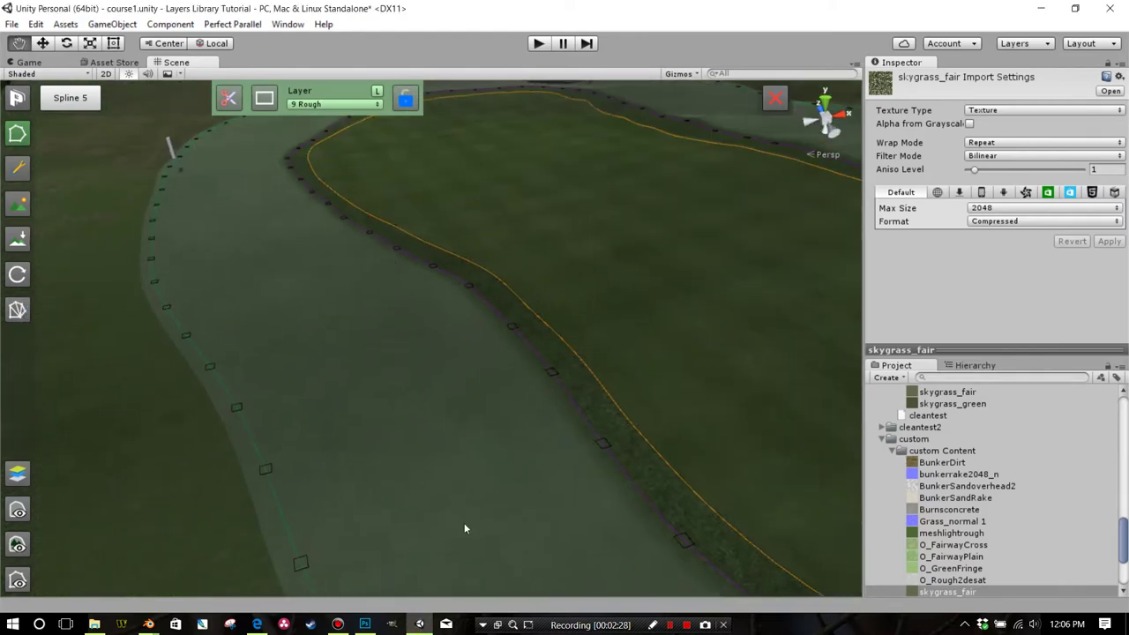
{"action": "scroll", "coordinate": [568, 416], "scroll_direction": "up", "scroll_amount": 5}
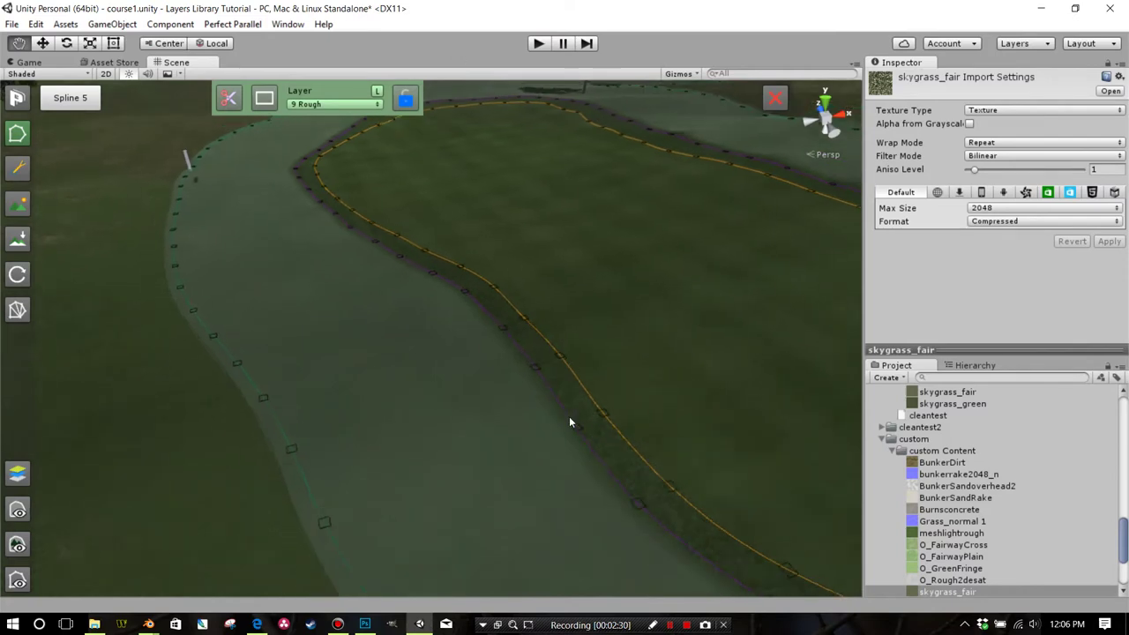
{"action": "left_click_drag", "start_coordinate": [538, 335], "coordinate": [496, 307], "text": "alt"}
{"action": "scroll", "coordinate": [501, 367], "scroll_direction": "up", "scroll_amount": 2}
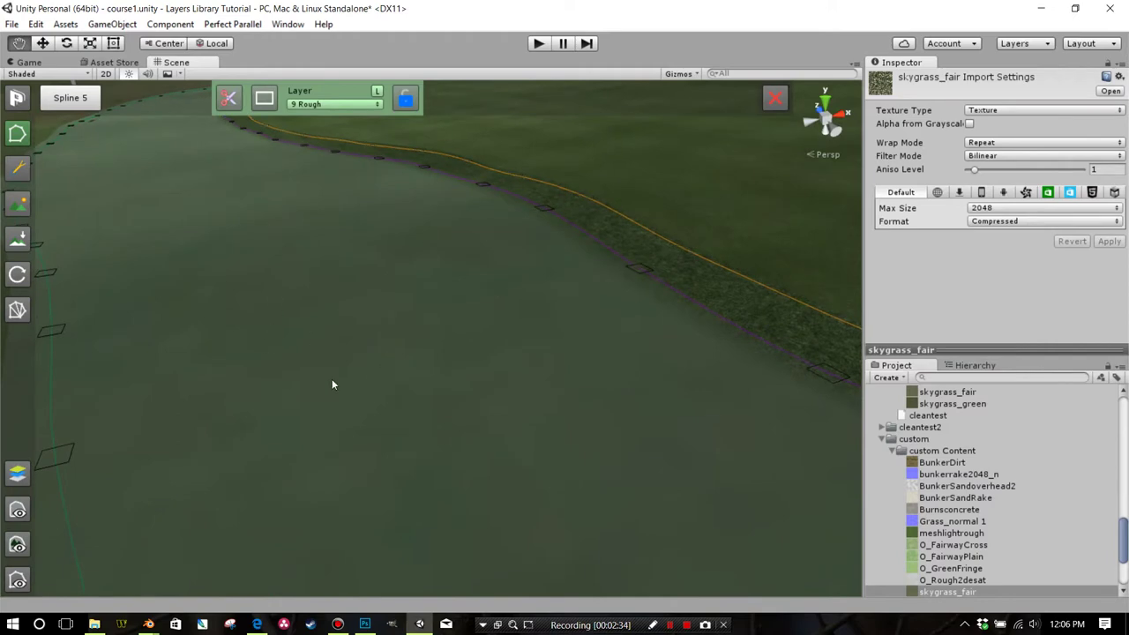
{"action": "left_click_drag", "start_coordinate": [332, 379], "coordinate": [398, 288]}
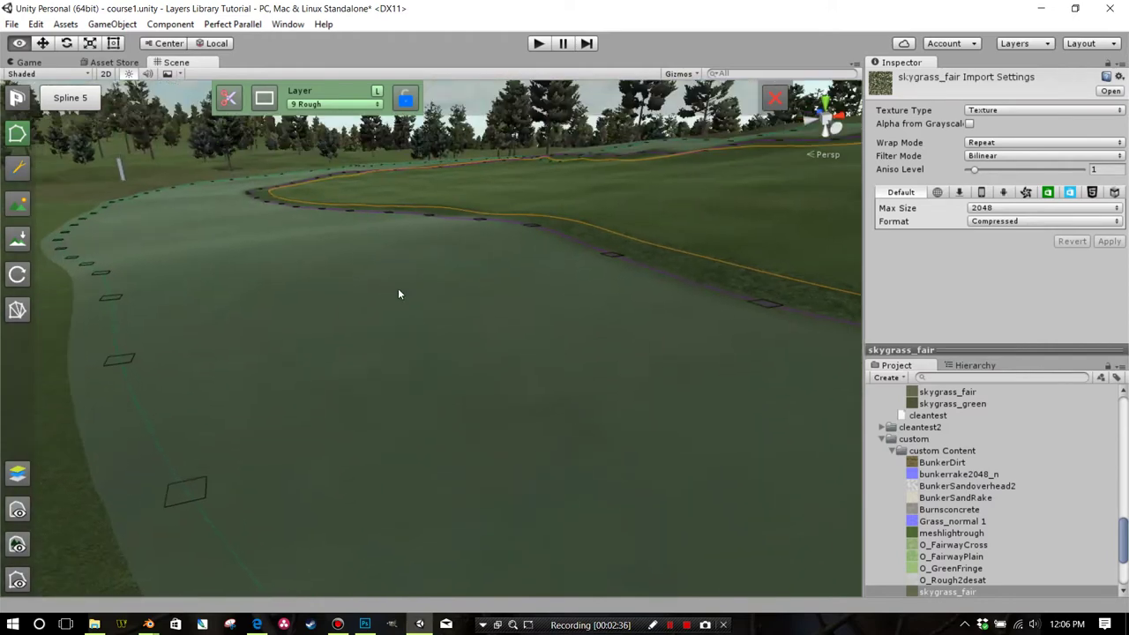
{"action": "left_click_drag", "start_coordinate": [484, 378], "coordinate": [461, 406], "text": "alt"}
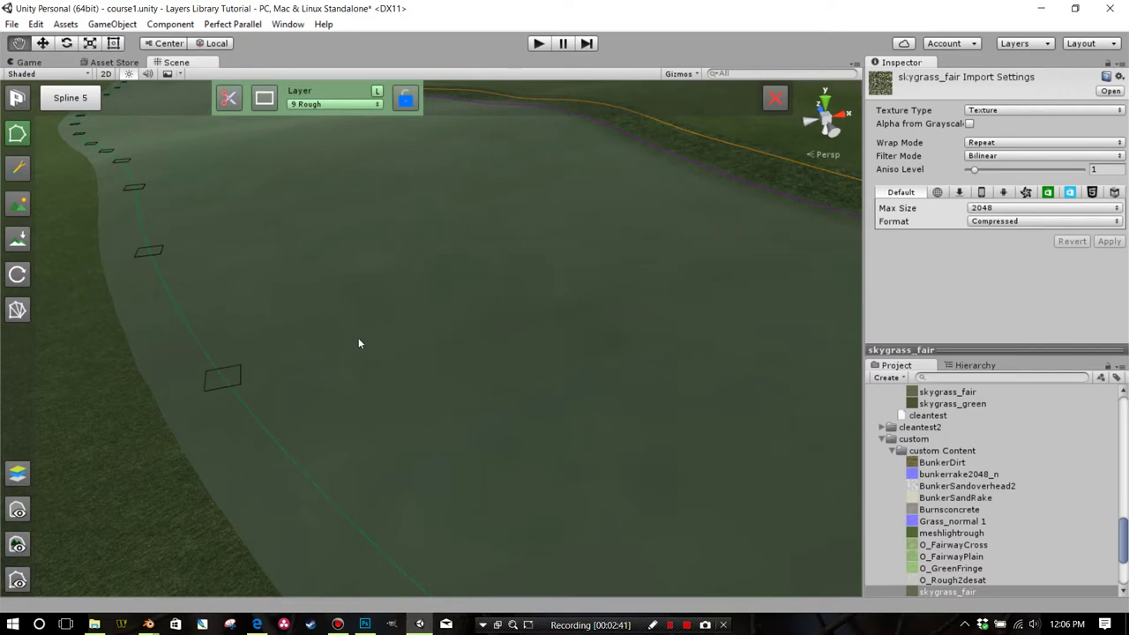
{"action": "left_click_drag", "start_coordinate": [358, 338], "coordinate": [404, 331]}
{"action": "left_click_drag", "start_coordinate": [479, 319], "coordinate": [456, 343], "text": "alt"}
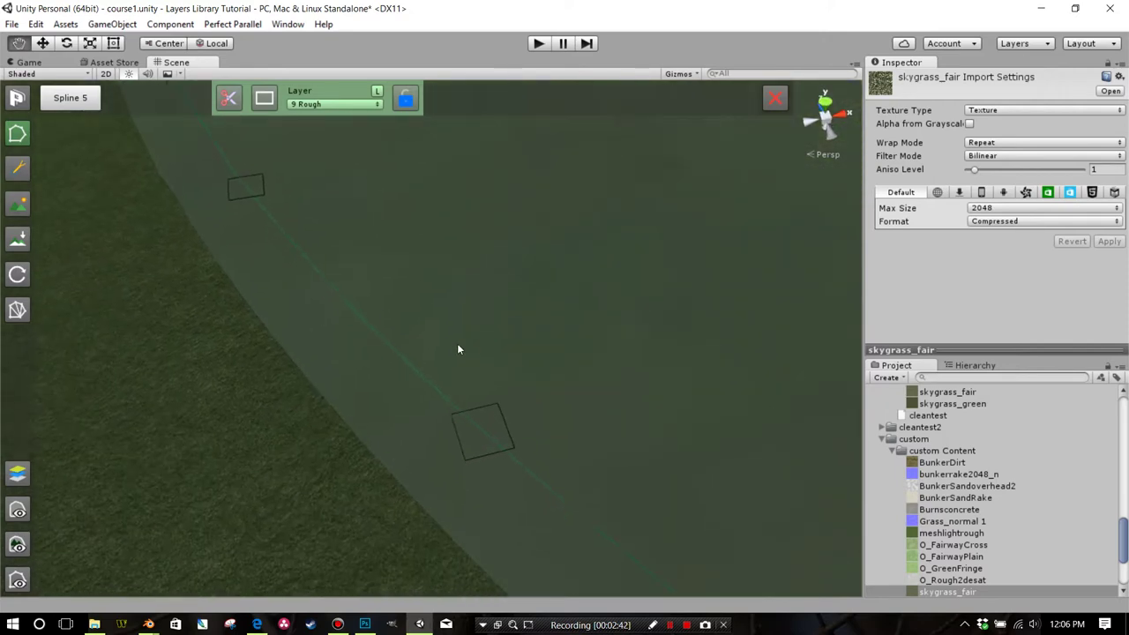
{"action": "scroll", "coordinate": [457, 343], "scroll_direction": "down", "scroll_amount": 2}
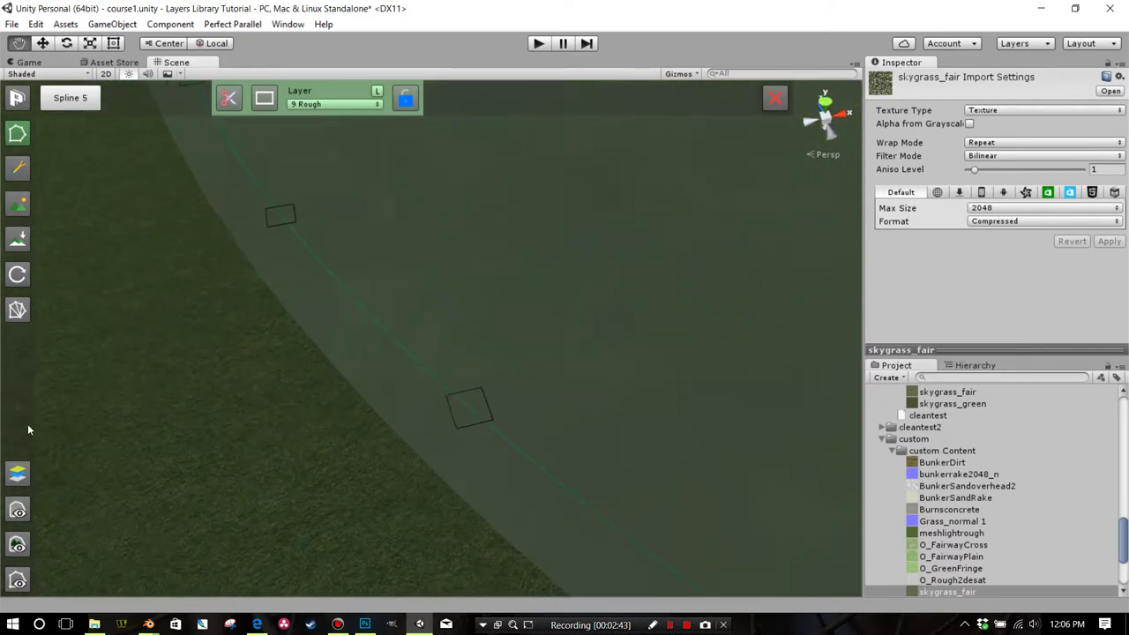
Step: Switch to terrain editing with the Paint Texture tool, open the first terrain texture for editing, and reposition and enlarge its dialog
{"action": "left_click", "coordinate": [18, 205]}
{"action": "left_click", "coordinate": [992, 177]}
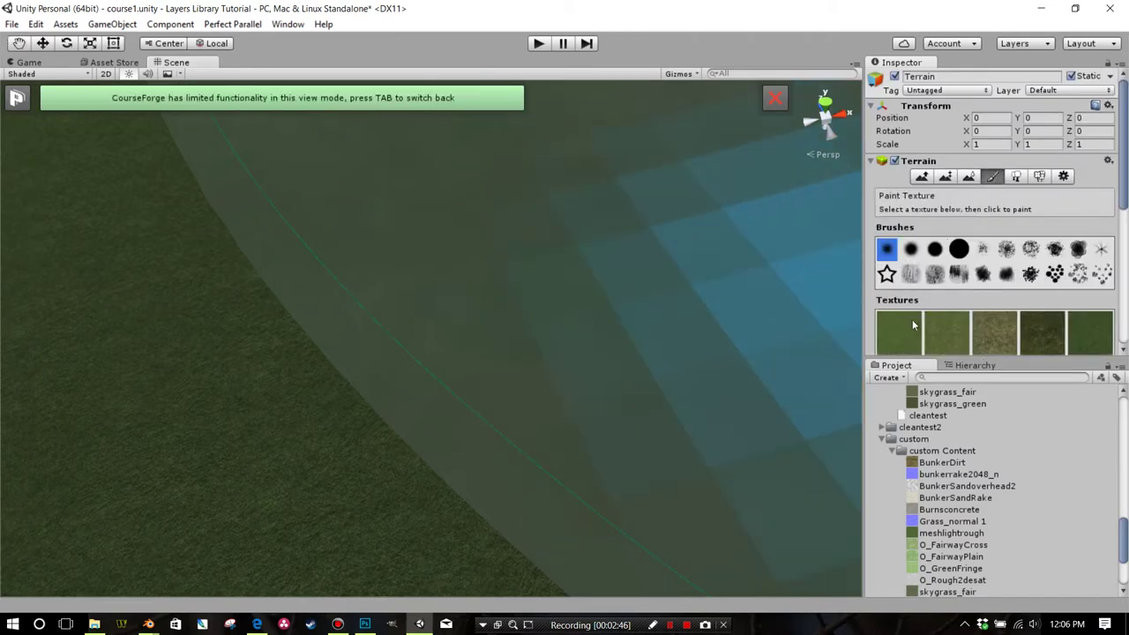
{"action": "double_click", "coordinate": [908, 323]}
{"action": "left_click_drag", "start_coordinate": [689, 155], "coordinate": [439, 181]}
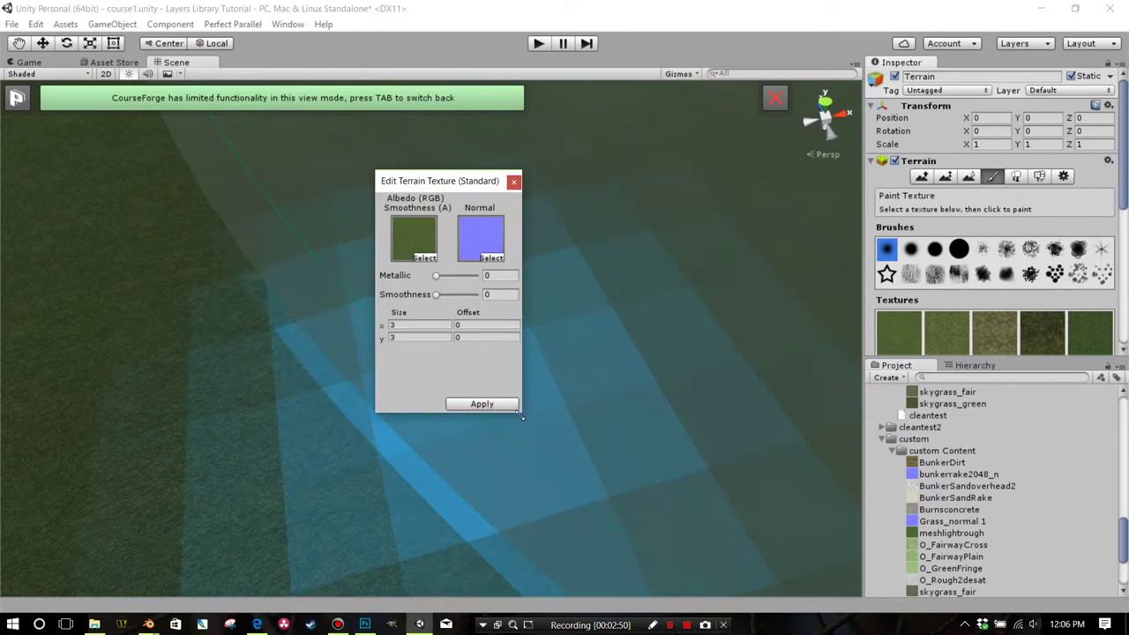
{"action": "left_click_drag", "start_coordinate": [523, 413], "coordinate": [554, 506]}
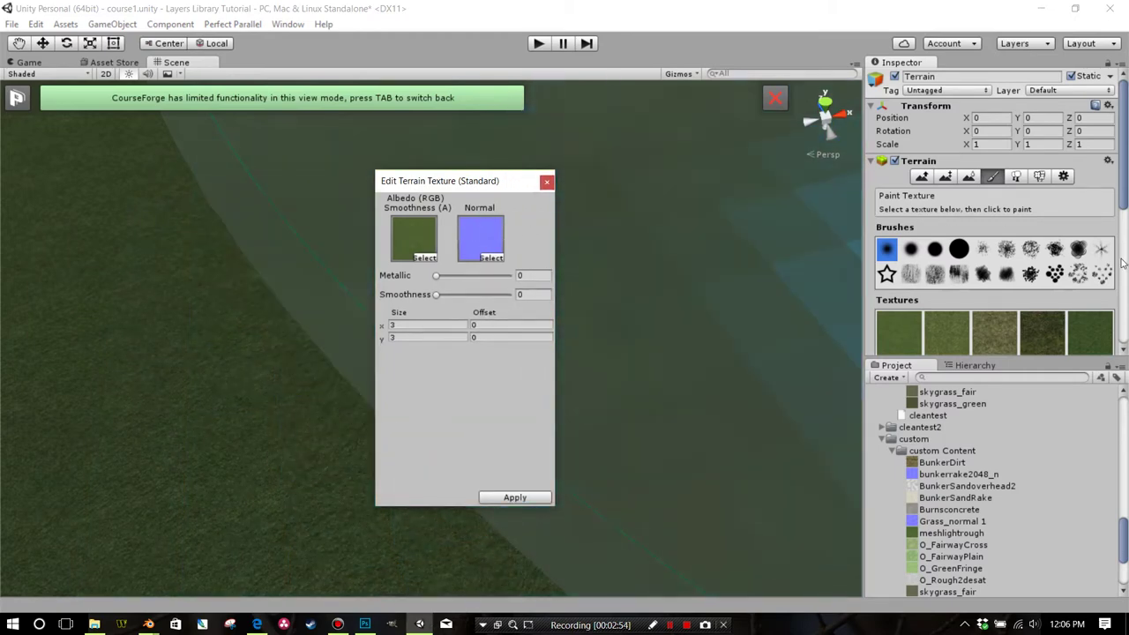
Step: Set the terrain brush size to 1 and check the terrain grass beside the rough spline
{"action": "scroll", "coordinate": [977, 195], "scroll_direction": "down", "scroll_amount": 5}
{"action": "left_click_drag", "start_coordinate": [976, 190], "coordinate": [962, 191]}
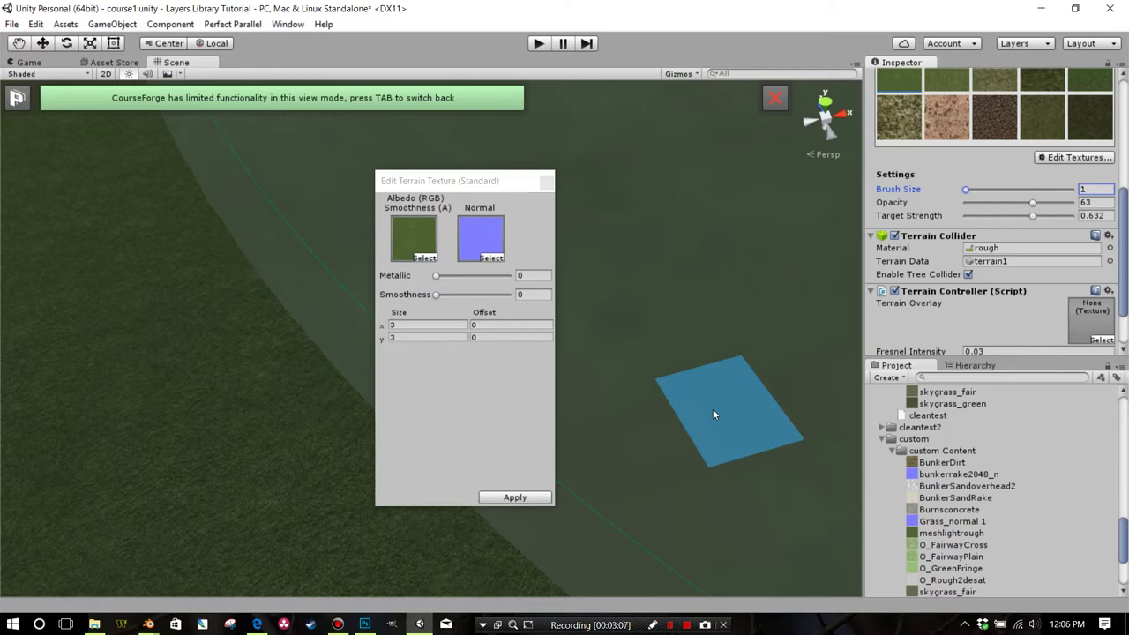
{"action": "left_click_drag", "start_coordinate": [663, 344], "coordinate": [580, 211]}
{"action": "left_click_drag", "start_coordinate": [626, 279], "coordinate": [641, 255]}
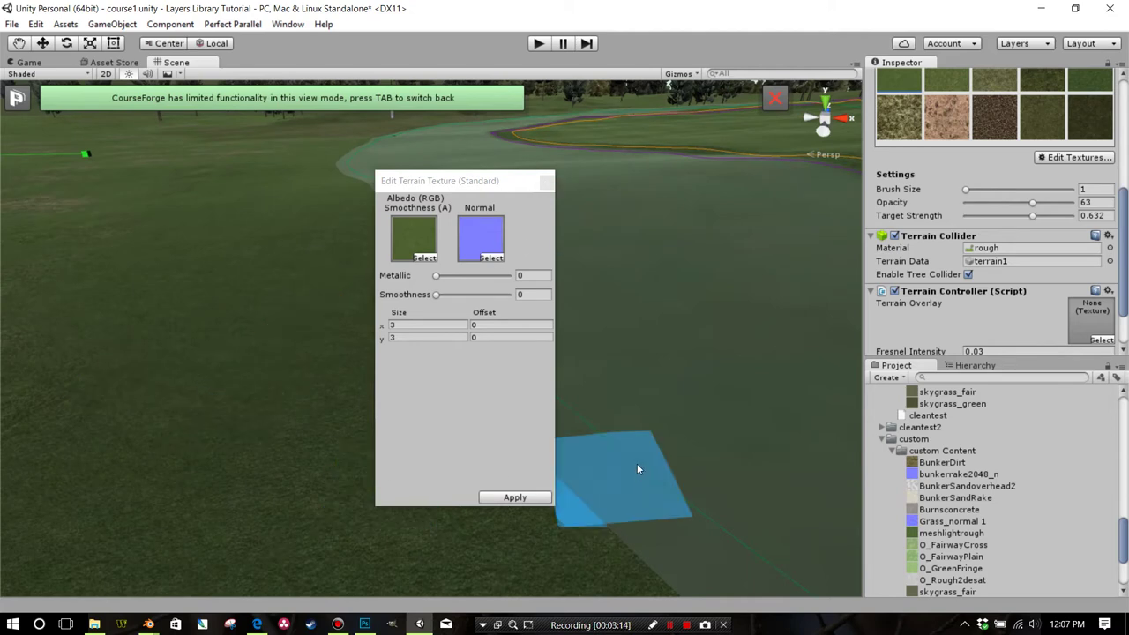
Step: Try Grass_normal 3 as the normal map of the first terrain texture
{"action": "left_click", "coordinate": [499, 255]}
{"action": "left_click", "coordinate": [730, 182]}
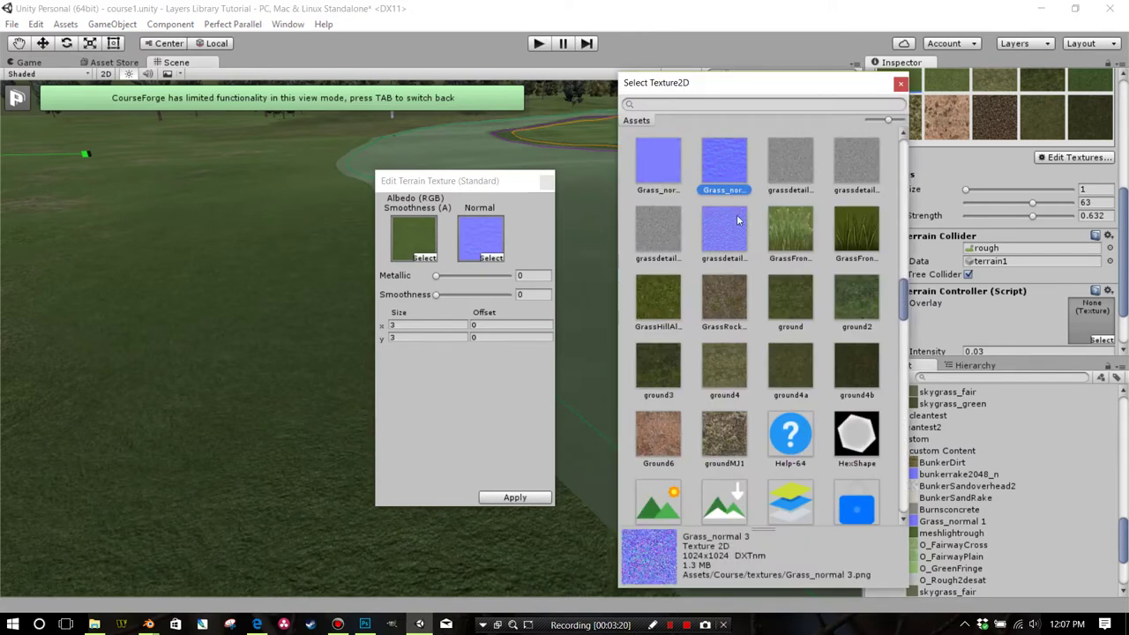
{"action": "scroll", "coordinate": [737, 228], "scroll_direction": "down", "scroll_amount": 3}
{"action": "scroll", "coordinate": [738, 228], "scroll_direction": "up", "scroll_amount": 3}
Step: Filter the textures by "grass" and assign the custom library's Grass_normal 1 as the terrain texture's normal map
{"action": "left_click", "coordinate": [699, 106]}
{"action": "type", "text": "grass"}
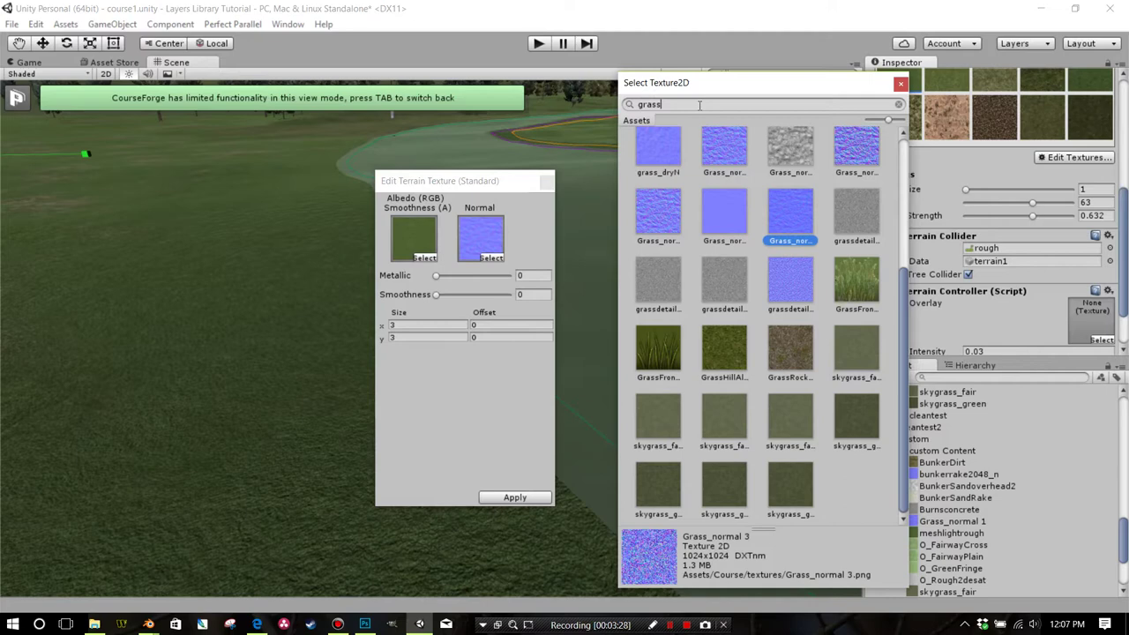
{"action": "type", "text": "no"}
{"action": "key", "text": "BackSpace"}
{"action": "key", "text": "BackSpace"}
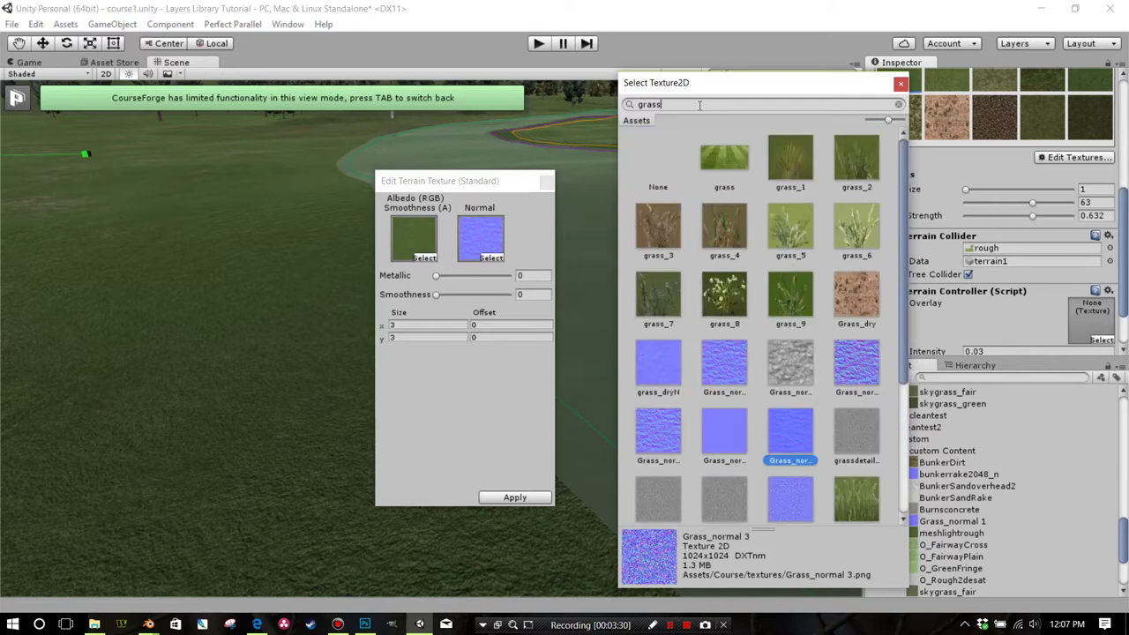
{"action": "left_click", "coordinate": [730, 375]}
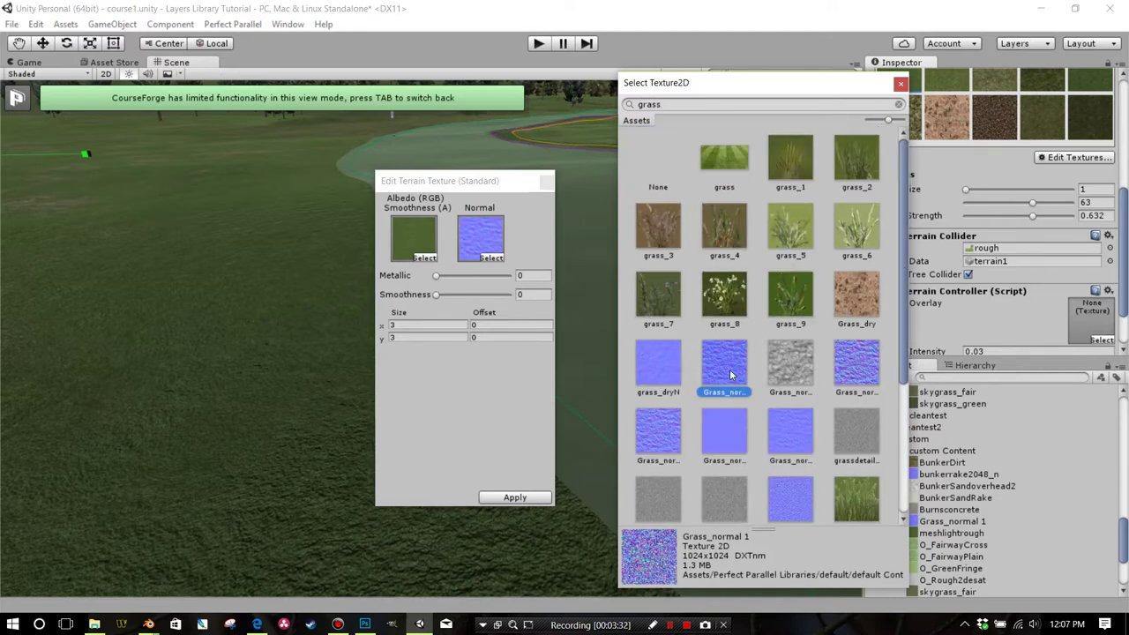
{"action": "left_click", "coordinate": [860, 373]}
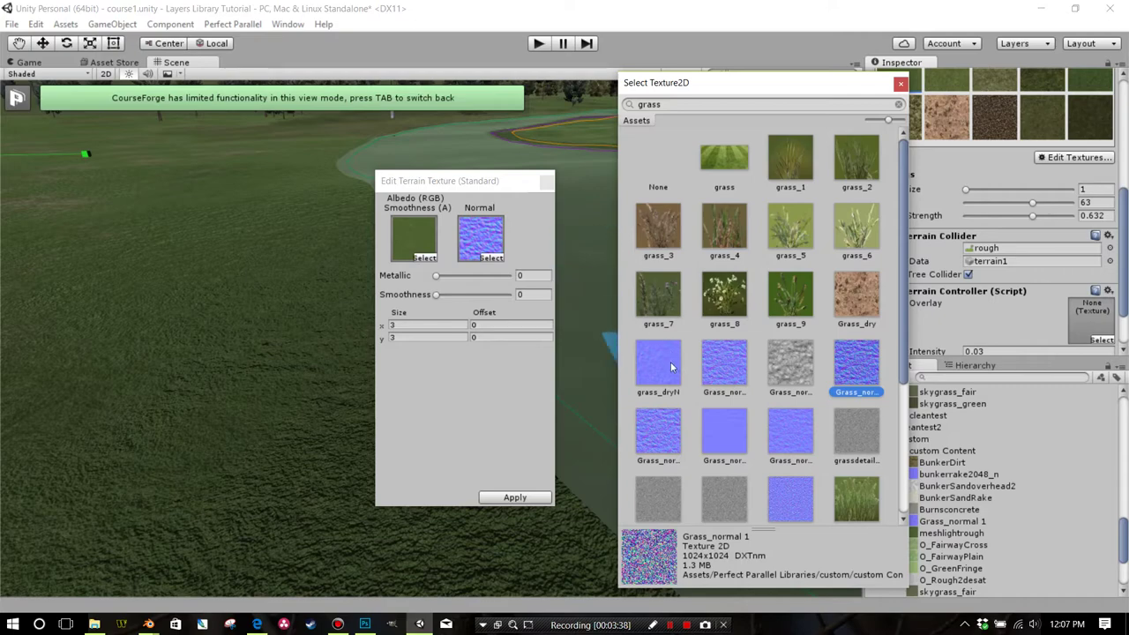
{"action": "left_click", "coordinate": [901, 85]}
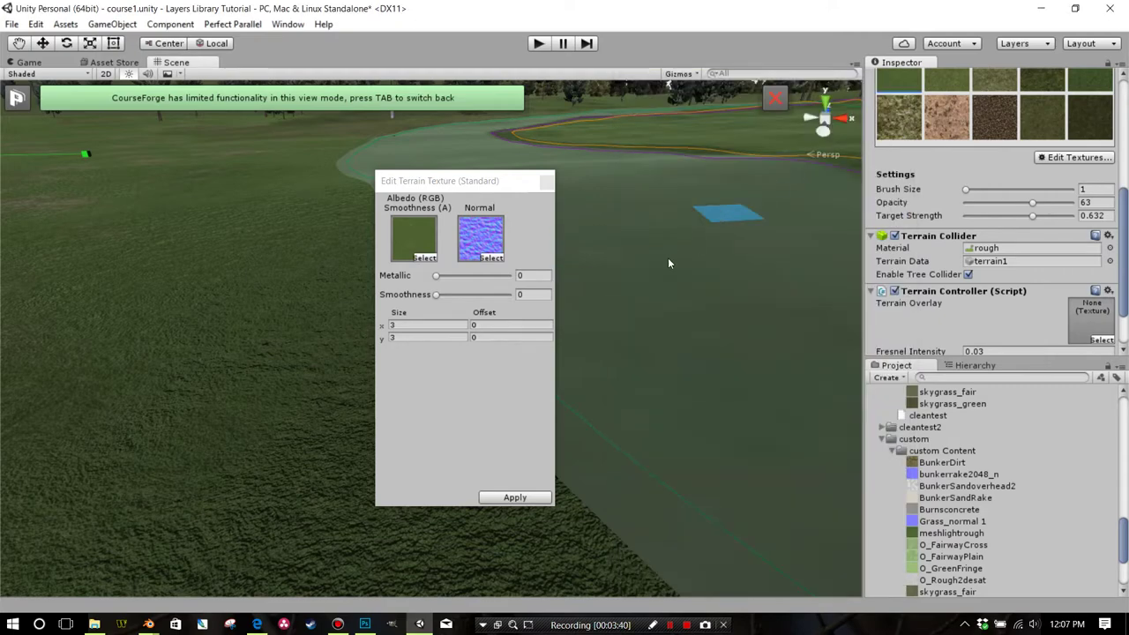
Step: Apply the terrain texture edit, inspect the terrain grass up close, and leave terrain mode
{"action": "scroll", "coordinate": [688, 309], "scroll_direction": "up", "scroll_amount": 5}
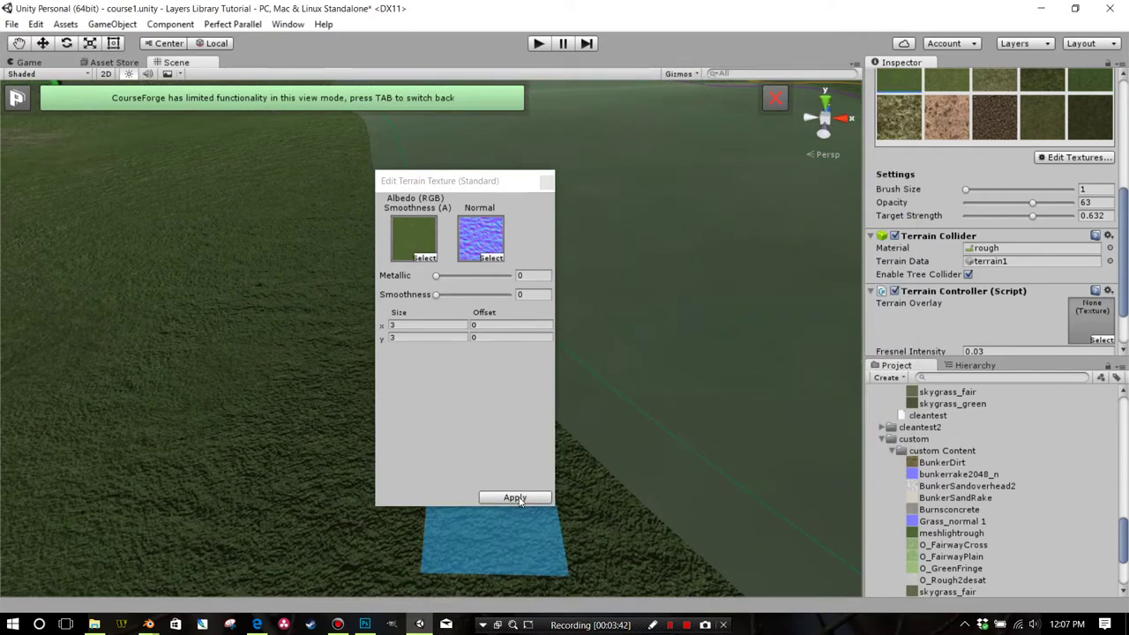
{"action": "left_click", "coordinate": [518, 498]}
{"action": "scroll", "coordinate": [547, 256], "scroll_direction": "up", "scroll_amount": 6}
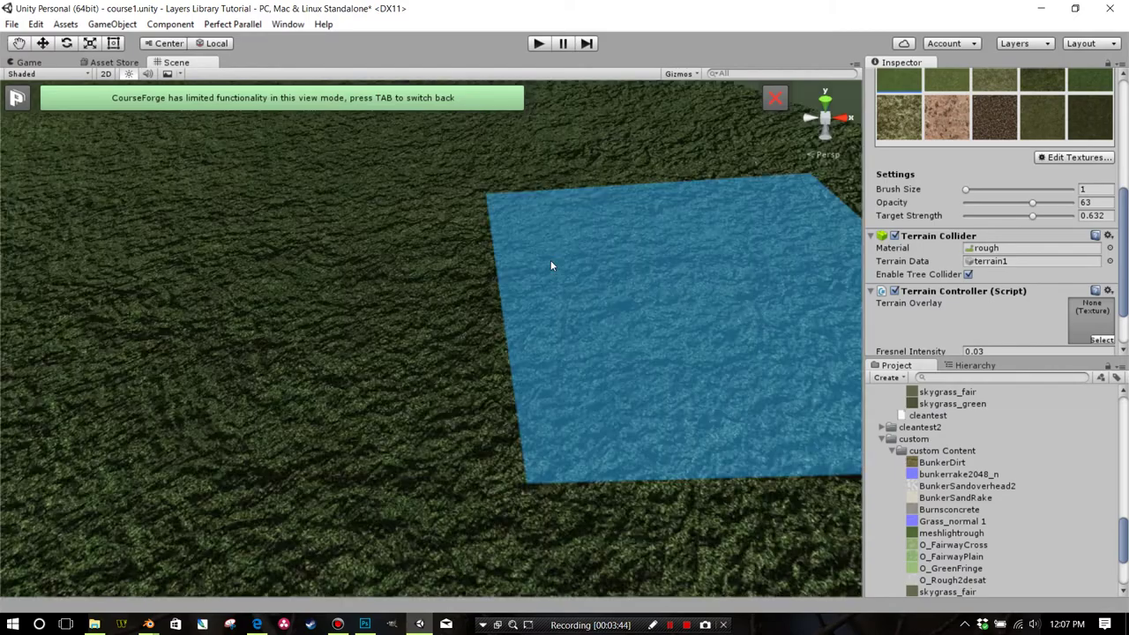
{"action": "mouse_move", "coordinate": [551, 262]}
{"action": "left_mouse_down"}
{"action": "mouse_move", "coordinate": [542, 166]}
{"action": "mouse_move", "coordinate": [519, 194]}
{"action": "mouse_move", "coordinate": [540, 214]}
{"action": "mouse_move", "coordinate": [560, 206]}
{"action": "left_mouse_up"}
{"action": "key", "text": "Tab"}
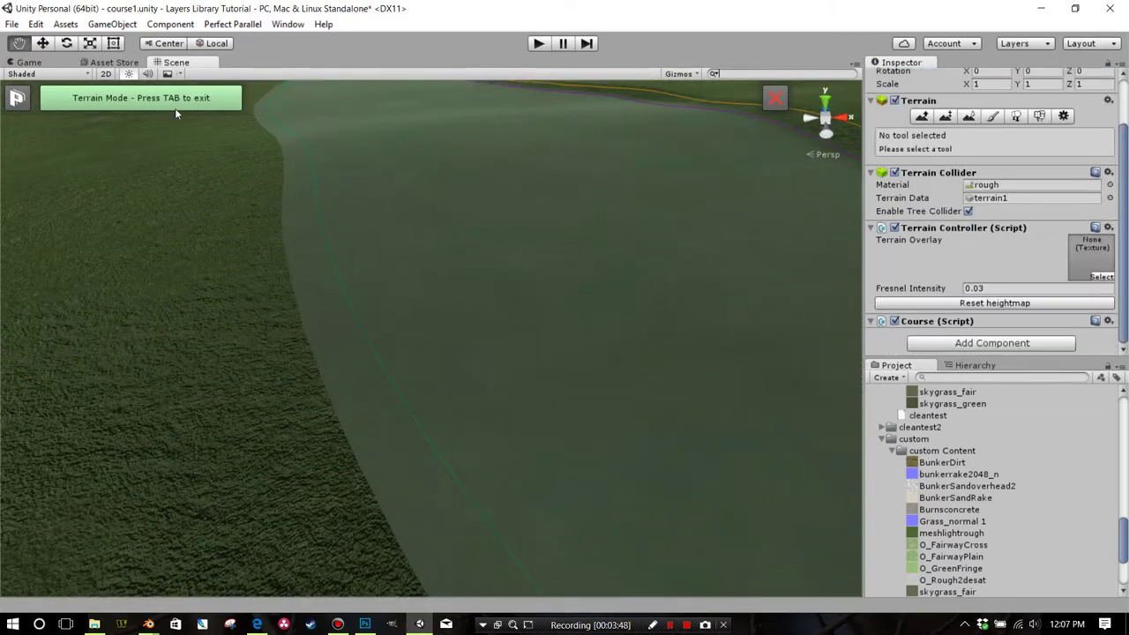
{"action": "key", "text": "Tab"}
Step: Set the Rough layer's Normal 2 tiling to 20 and rebuild the mesh of the rough spline
{"action": "left_click", "coordinate": [19, 475]}
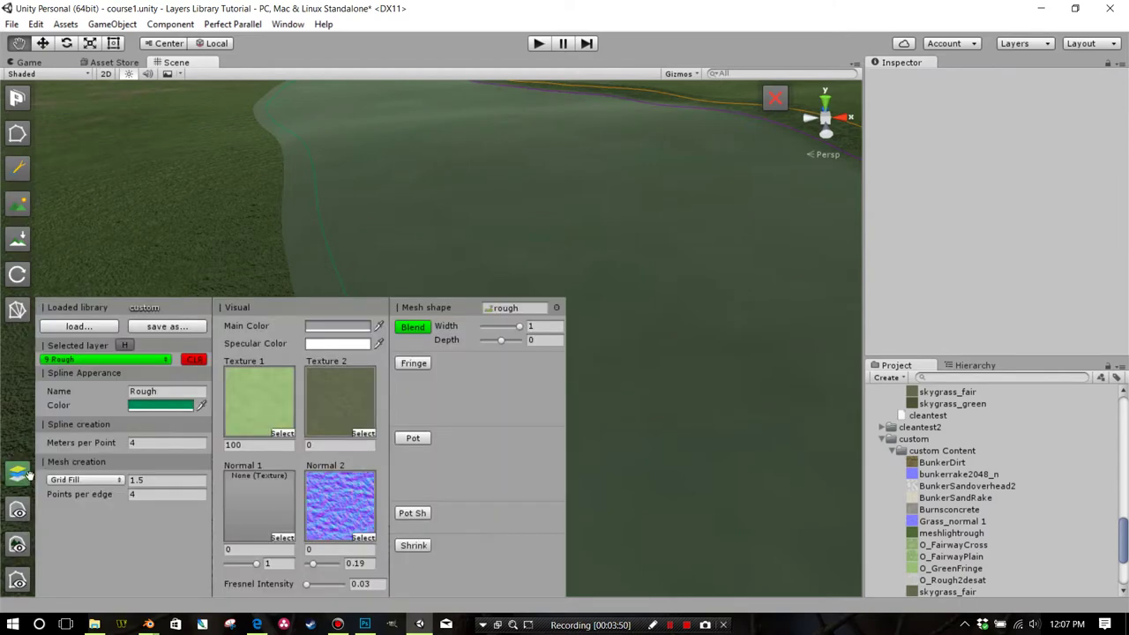
{"action": "left_click", "coordinate": [323, 446]}
{"action": "left_click", "coordinate": [330, 548]}
{"action": "type", "text": "20"}
{"action": "left_click", "coordinate": [18, 474]}
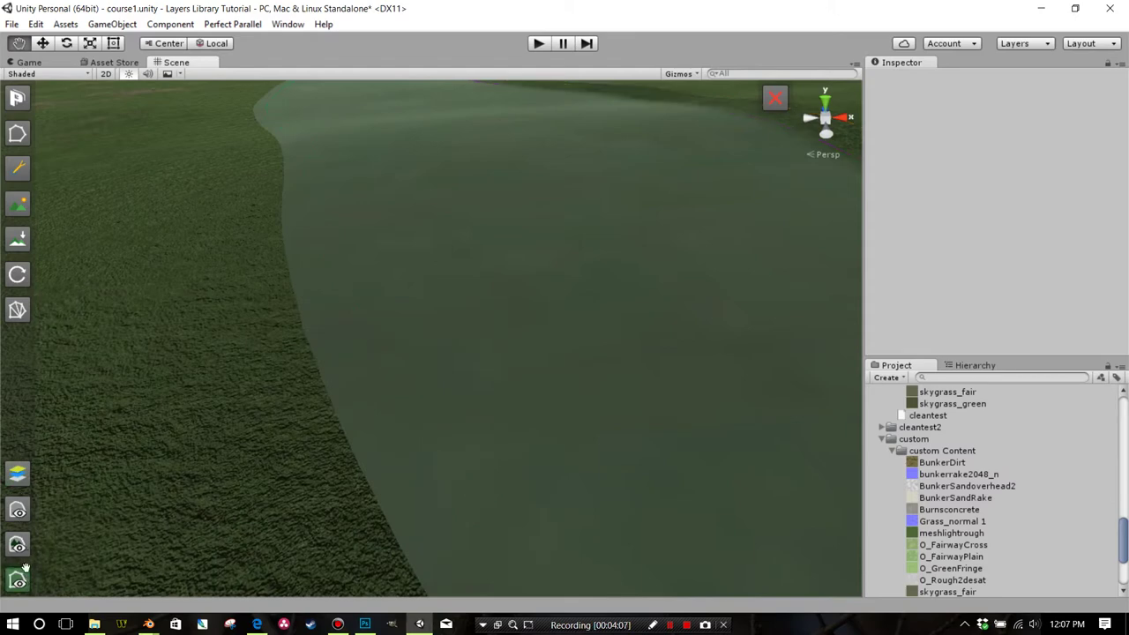
{"action": "left_click", "coordinate": [16, 133]}
{"action": "left_click", "coordinate": [323, 226]}
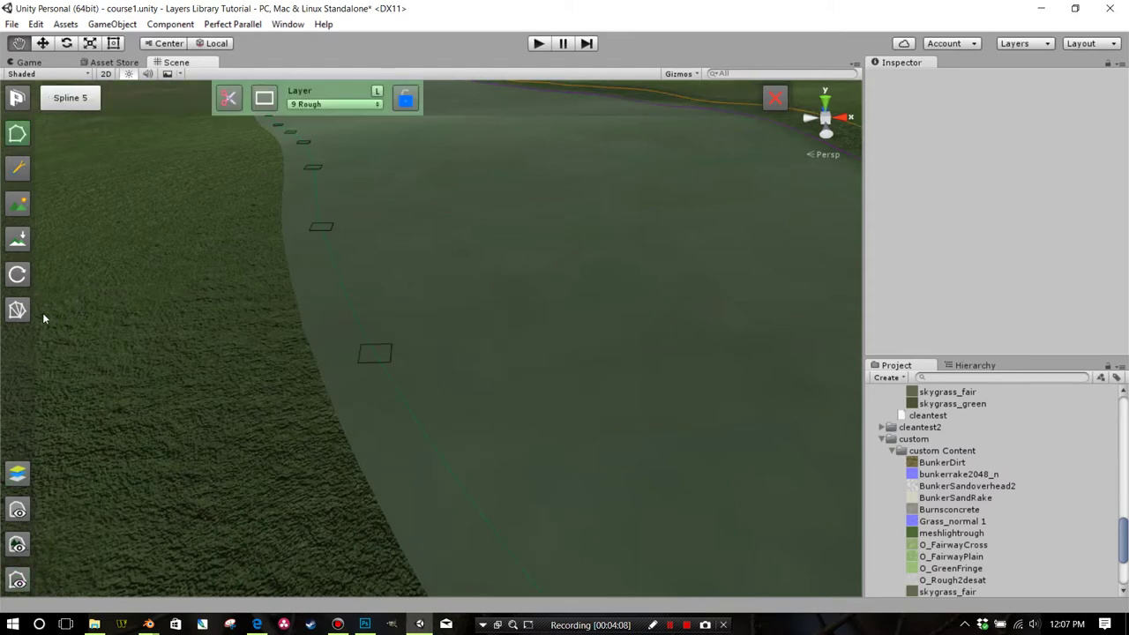
{"action": "left_click", "coordinate": [17, 310]}
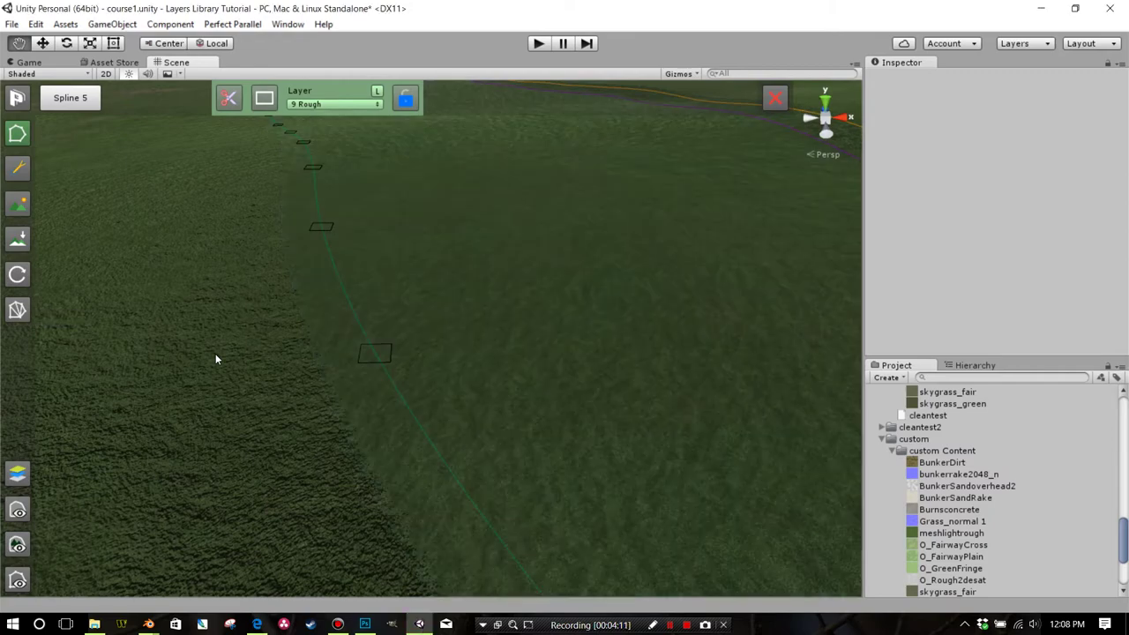
Step: Compare the rebuilt rough with the neighbouring terrain grass along the spline's edge
{"action": "left_click_drag", "start_coordinate": [215, 354], "coordinate": [236, 326]}
{"action": "scroll", "coordinate": [237, 331], "scroll_direction": "up", "scroll_amount": 8}
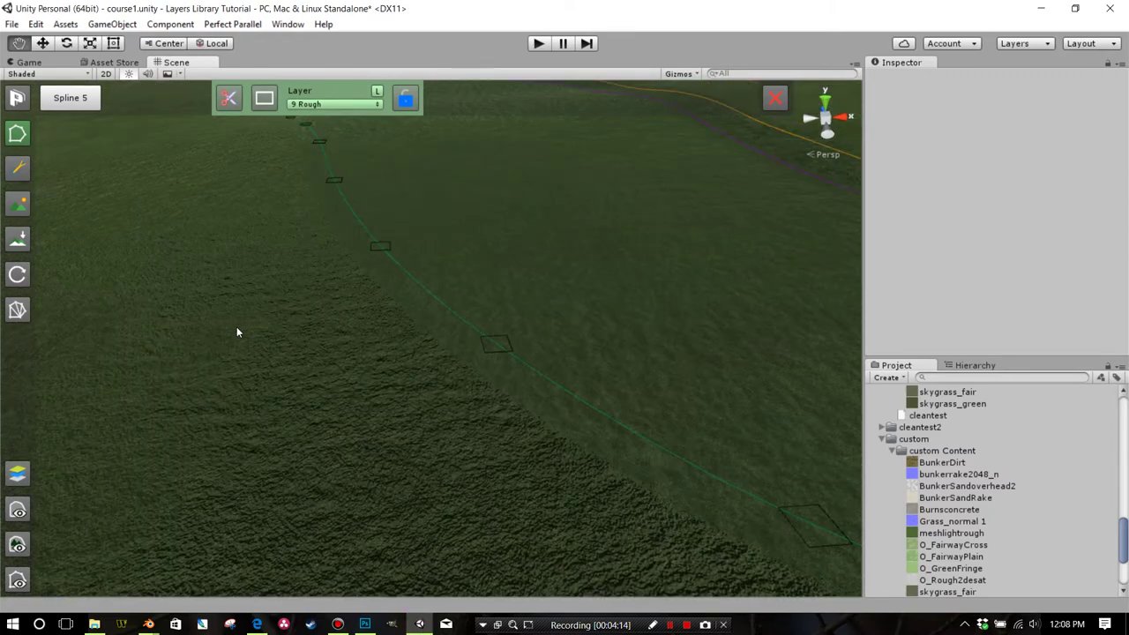
{"action": "scroll", "coordinate": [244, 327], "scroll_direction": "down", "scroll_amount": 3}
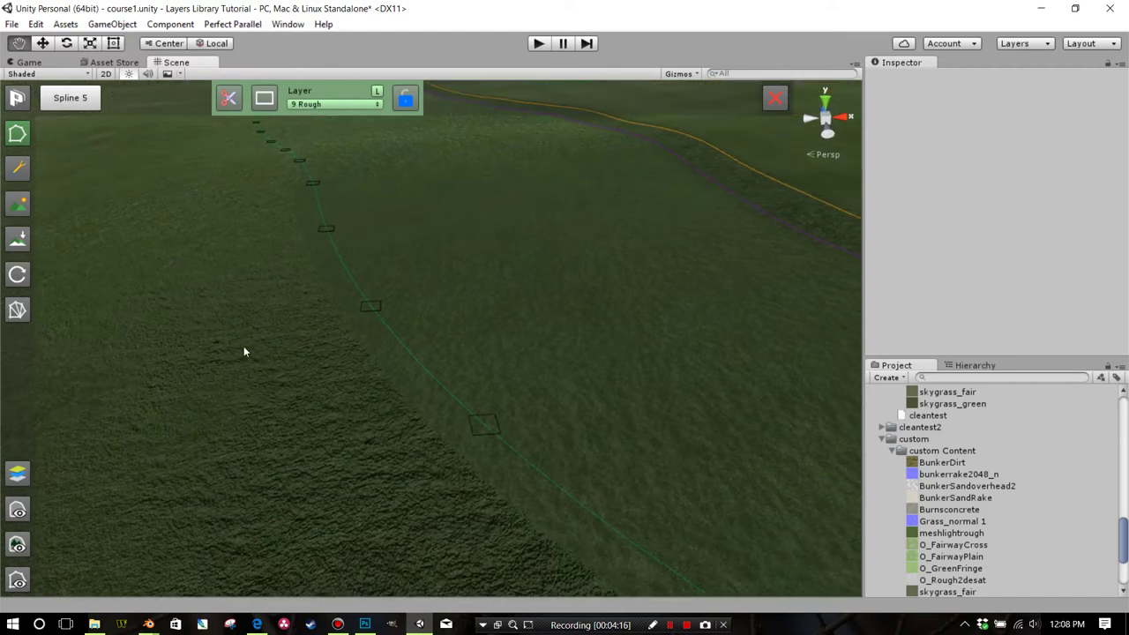
{"action": "scroll", "coordinate": [517, 379], "scroll_direction": "down", "scroll_amount": 3}
{"action": "mouse_move", "coordinate": [524, 327]}
{"action": "left_mouse_down"}
{"action": "mouse_move", "coordinate": [517, 314]}
{"action": "mouse_move", "coordinate": [530, 344]}
{"action": "left_mouse_up"}
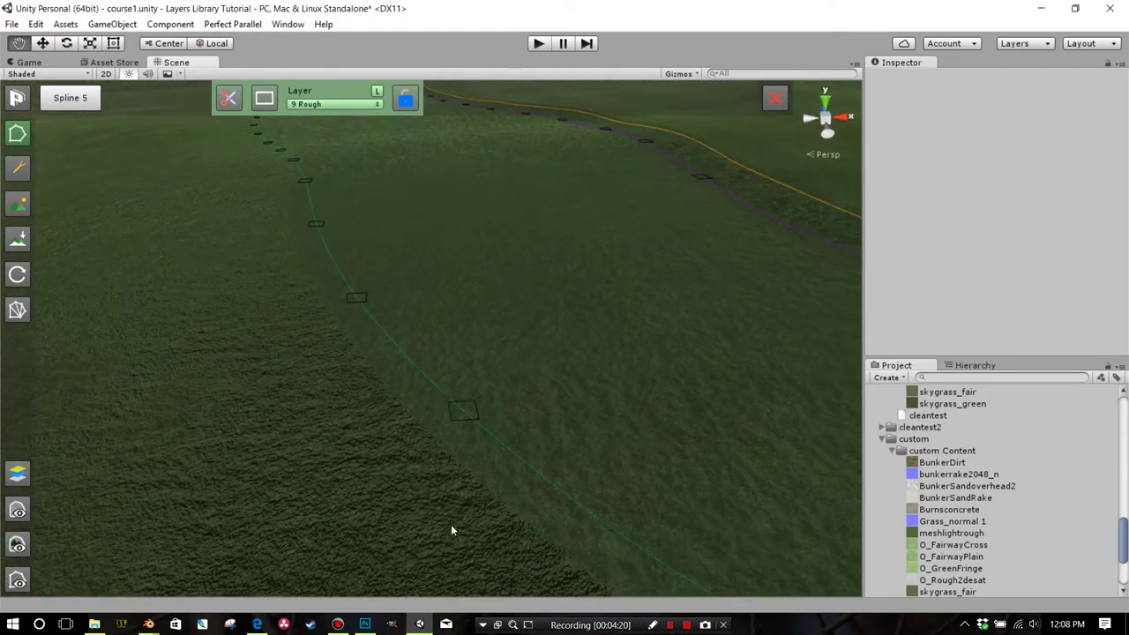
Step: Switch to Photoshop, bring up skygrass_fair.jpg, and enlarge it to 200% to examine its grass detail
{"action": "left_click", "coordinate": [364, 624]}
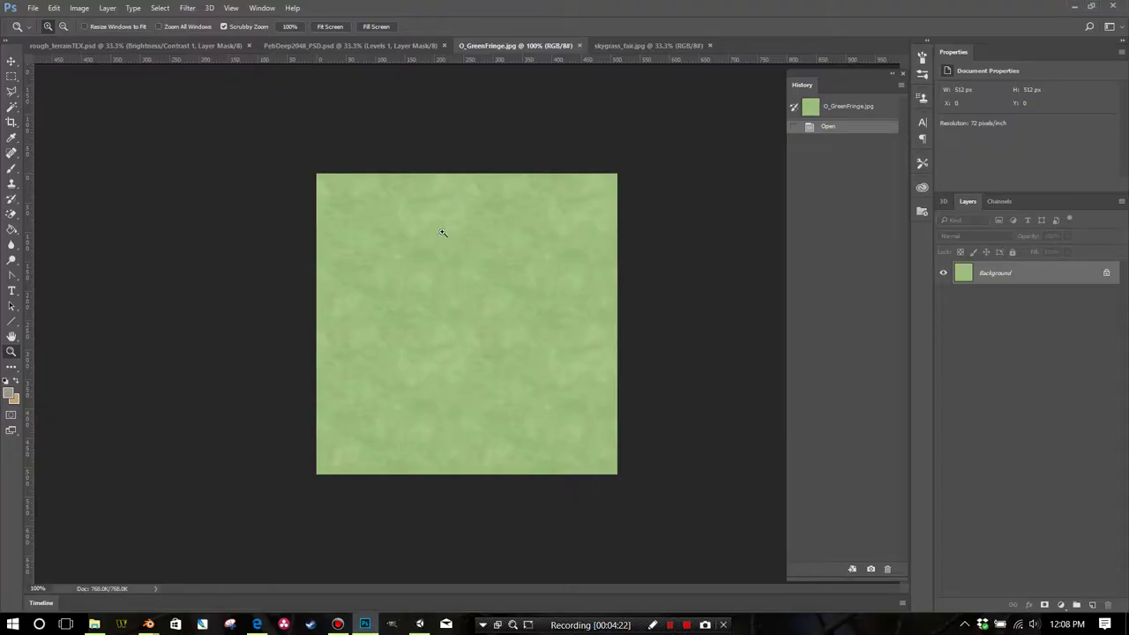
{"action": "left_click", "coordinate": [618, 50]}
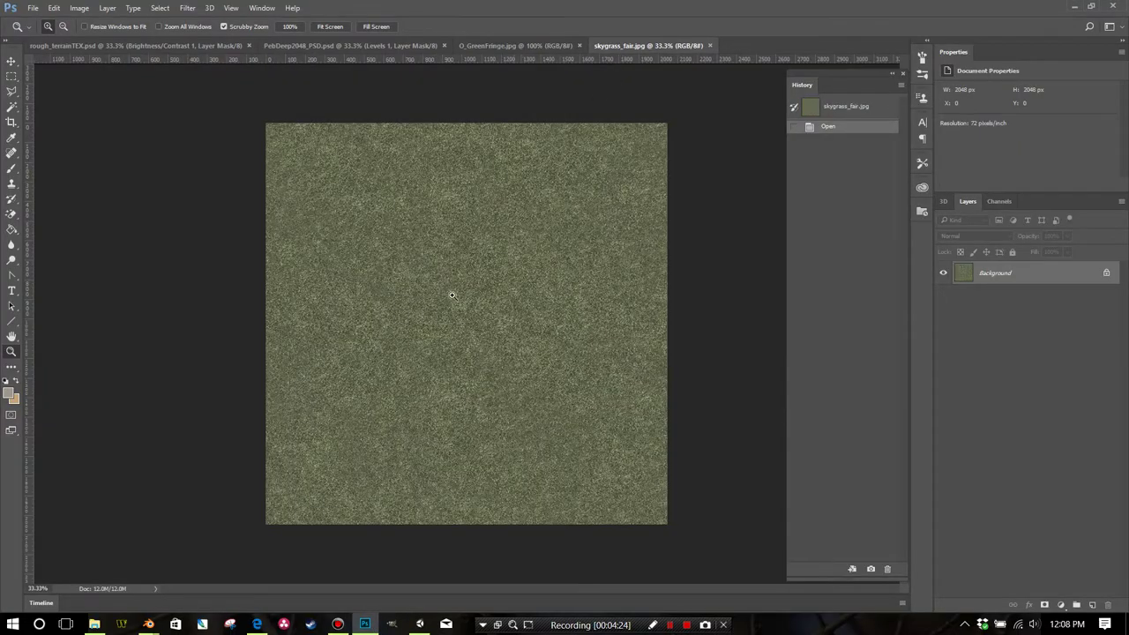
{"action": "left_click_drag", "start_coordinate": [417, 307], "coordinate": [416, 308]}
{"action": "left_click", "coordinate": [416, 308]}
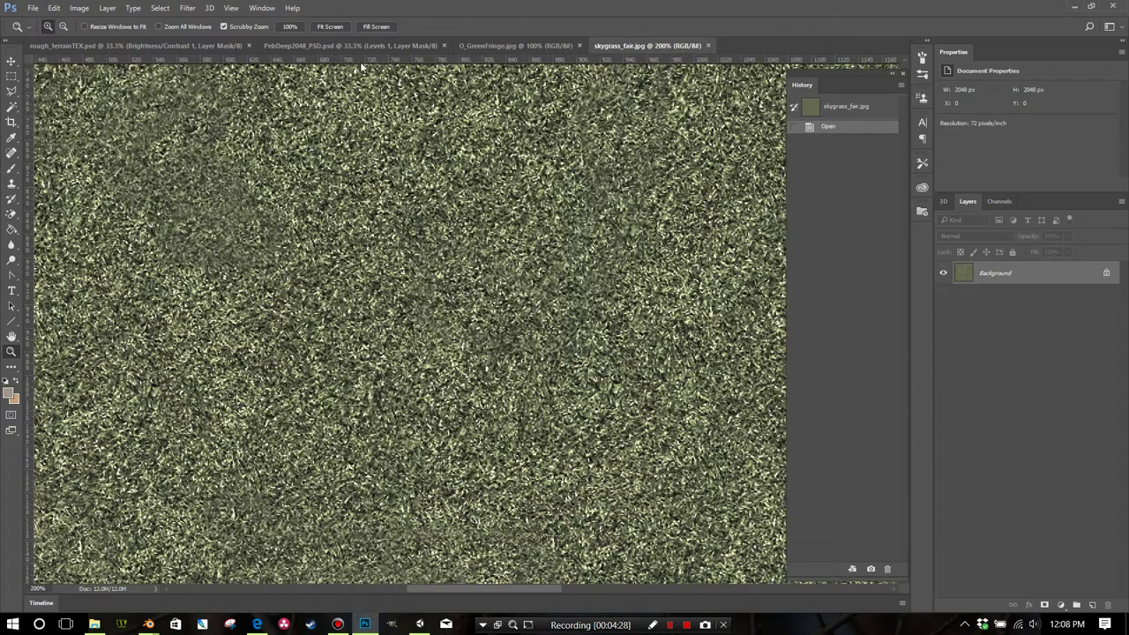
Step: Bring up PebDeep2048_PSD.psd and enlarge it to 200% to examine its grass blade detail
{"action": "left_click", "coordinate": [352, 47]}
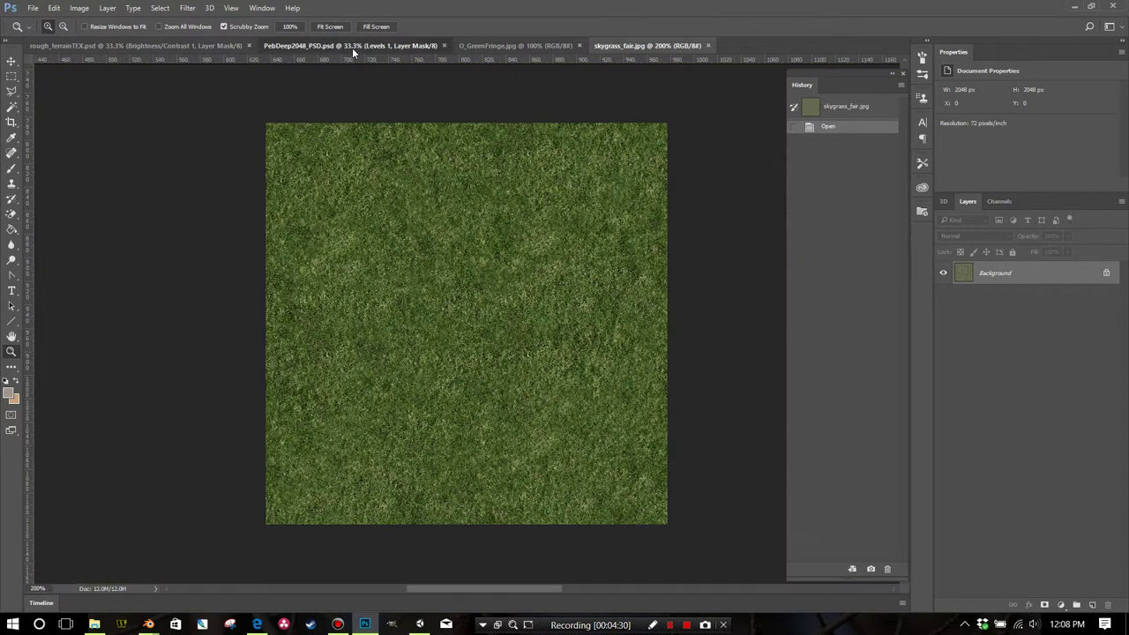
{"action": "left_click", "coordinate": [441, 303]}
{"action": "left_click", "coordinate": [442, 303]}
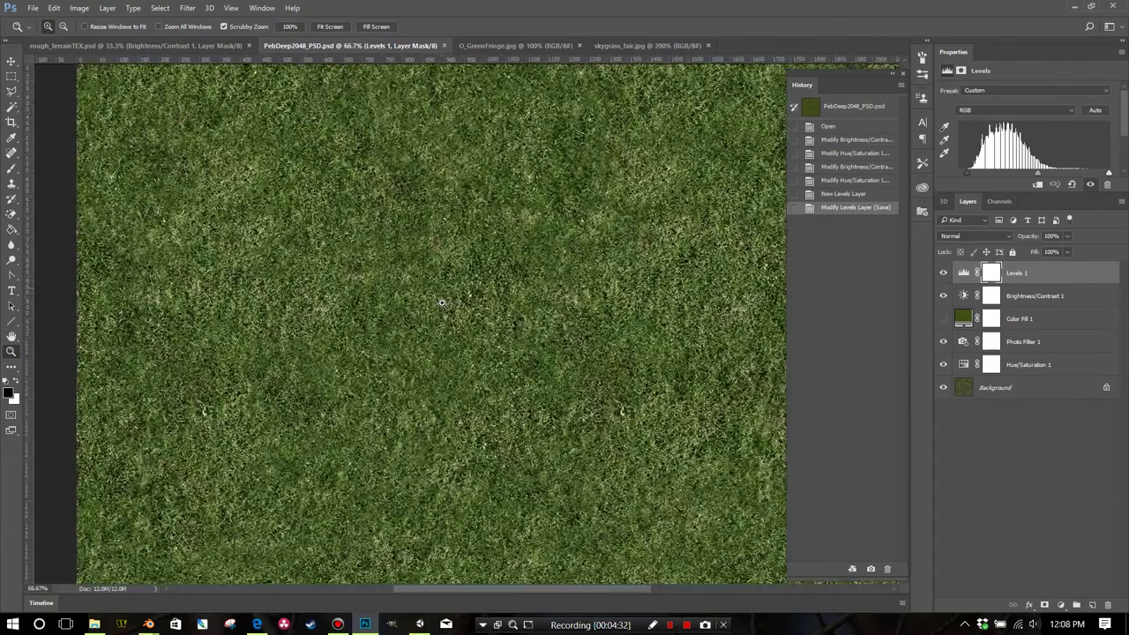
{"action": "left_click", "coordinate": [443, 304]}
{"action": "left_click", "coordinate": [444, 303]}
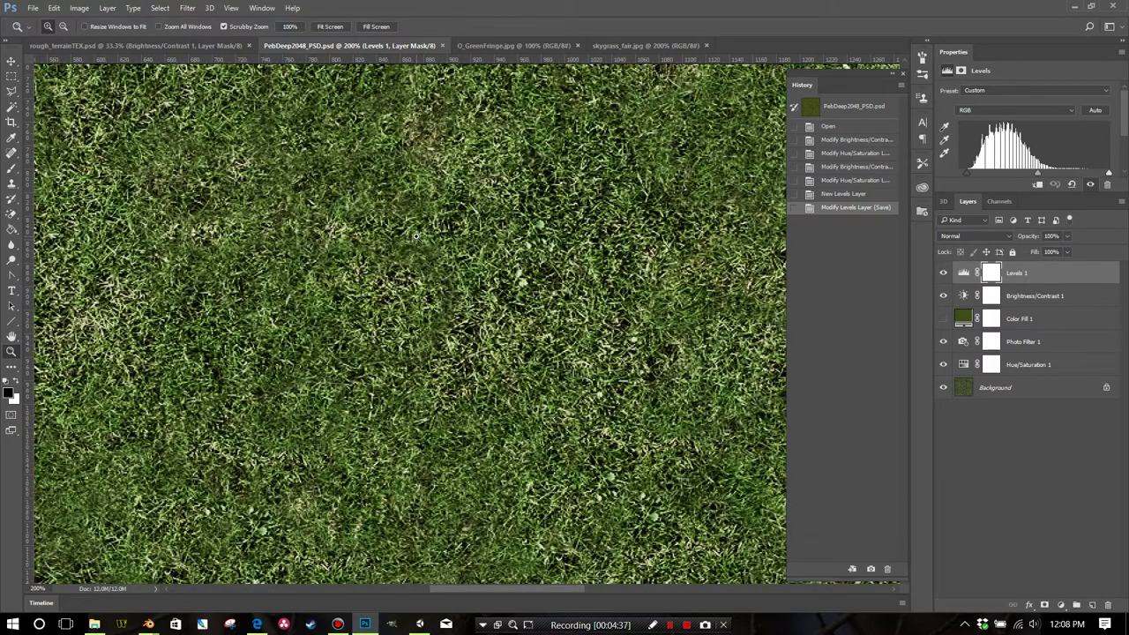
Step: Compare skygrass_fair.jpg with PebDeep2048_PSD.psd at the same magnification, and return skygrass_fair.jpg to a 33.3% view
{"action": "left_click", "coordinate": [607, 46]}
{"action": "left_click", "coordinate": [355, 43]}
{"action": "left_click", "coordinate": [609, 45]}
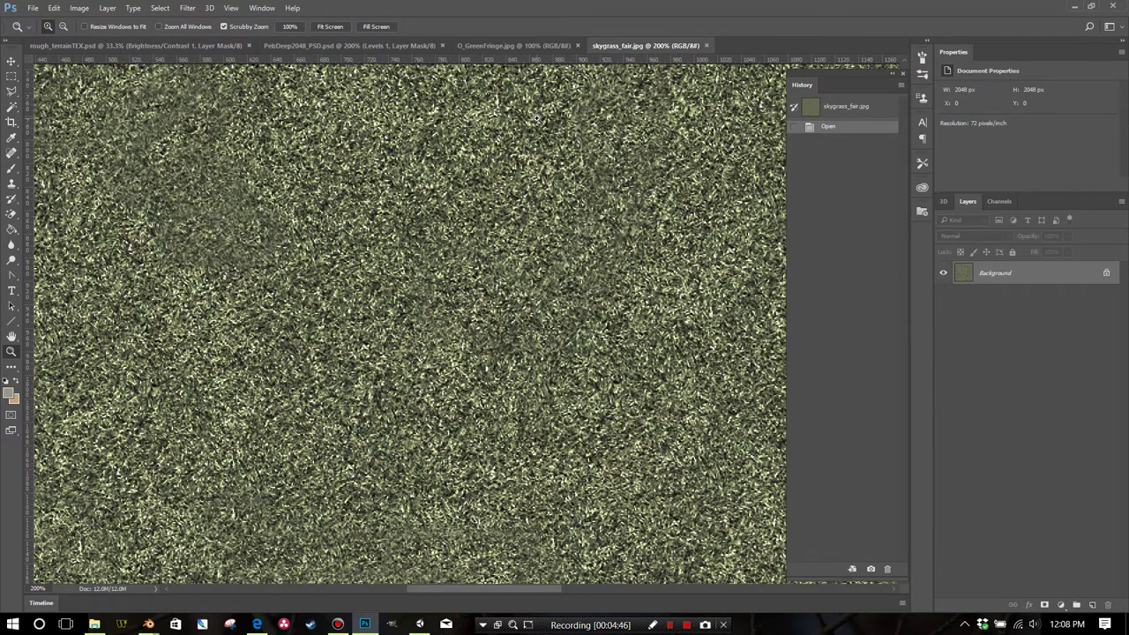
{"action": "key", "text": "ctrl+minus"}
{"action": "key", "text": "ctrl+minus"}
{"action": "key", "text": "ctrl+minus"}
{"action": "key", "text": "ctrl+minus"}
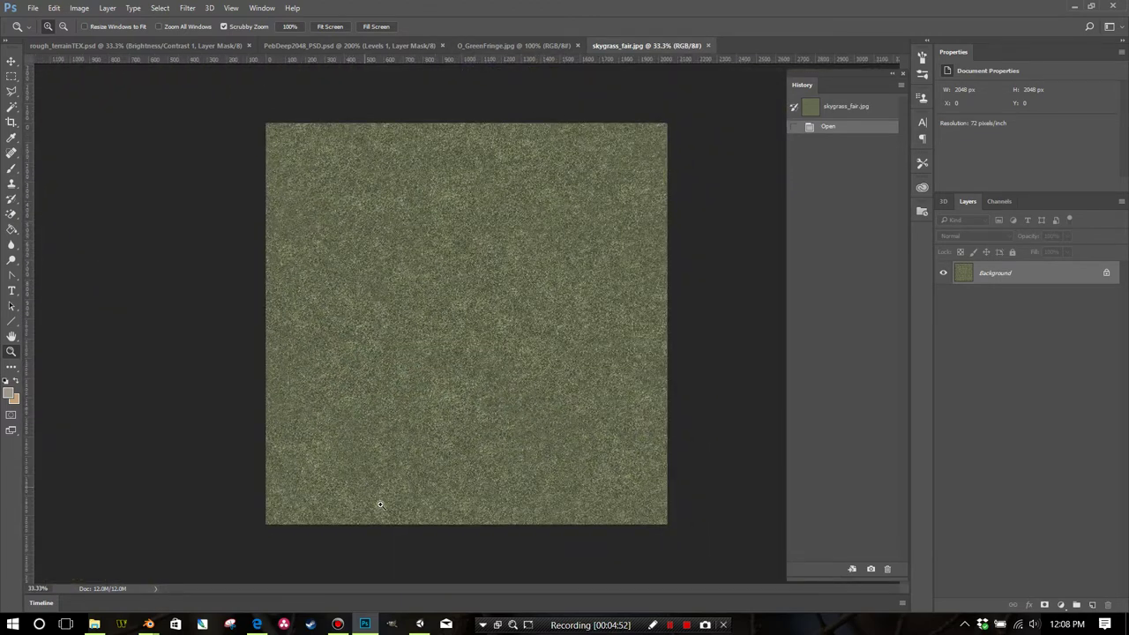
Step: Switch to Unity and inspect the terrain grass up close beside the rough spline
{"action": "left_click", "coordinate": [421, 623]}
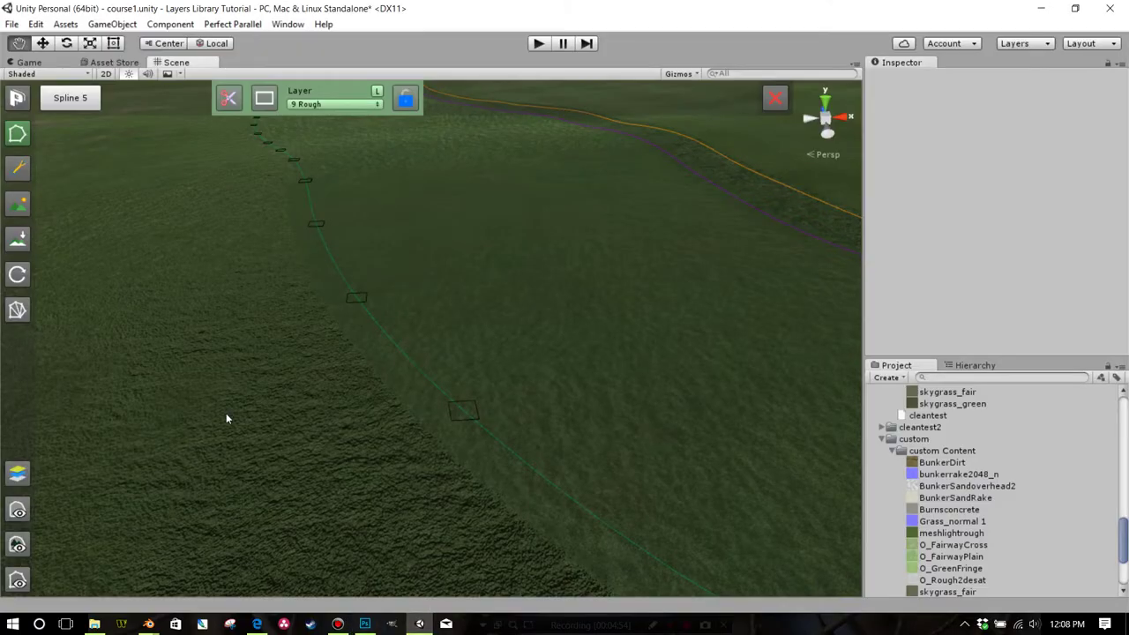
{"action": "left_click_drag", "start_coordinate": [325, 426], "coordinate": [488, 342], "text": "alt"}
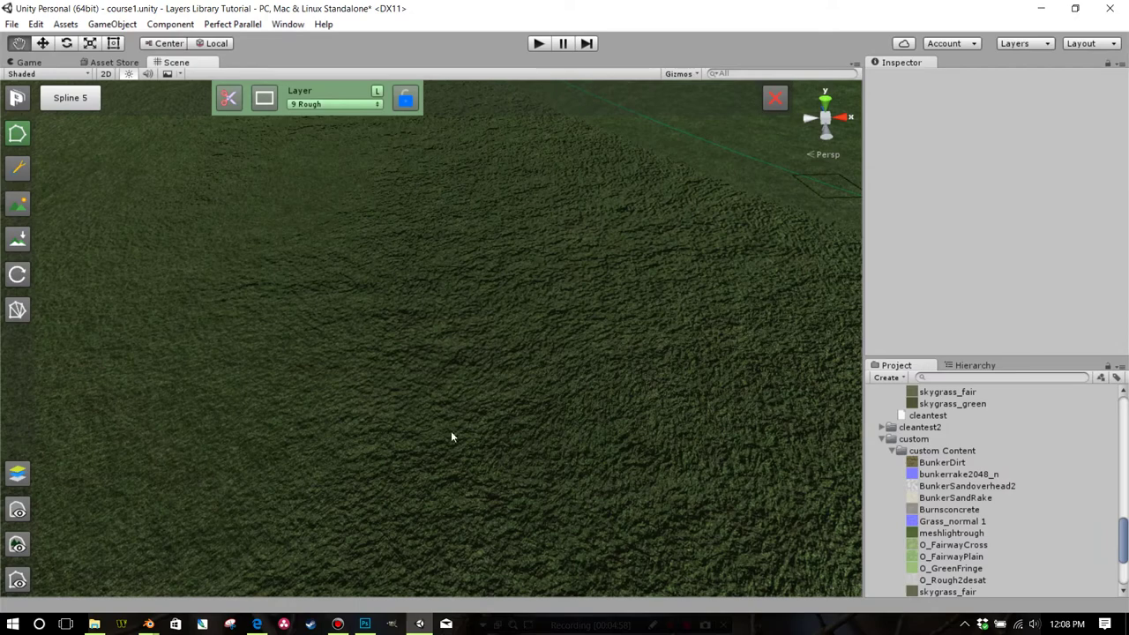
{"action": "left_click_drag", "start_coordinate": [529, 374], "coordinate": [384, 387]}
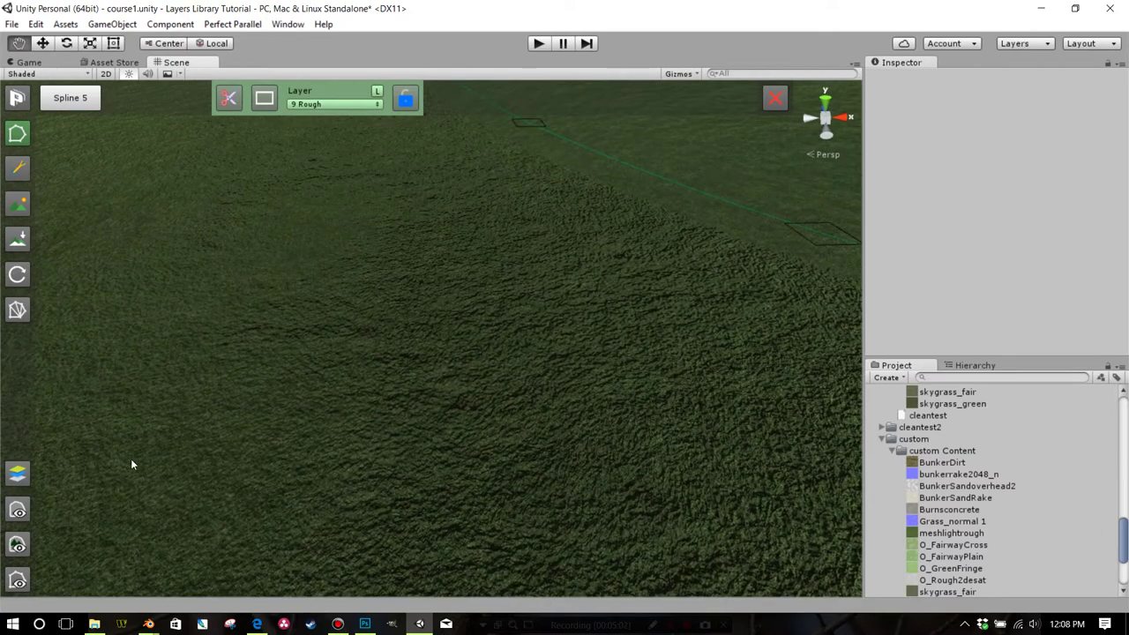
Step: Enter terrain mode and open the first painted terrain texture's settings to review its tiling size
{"action": "left_click", "coordinate": [18, 204]}
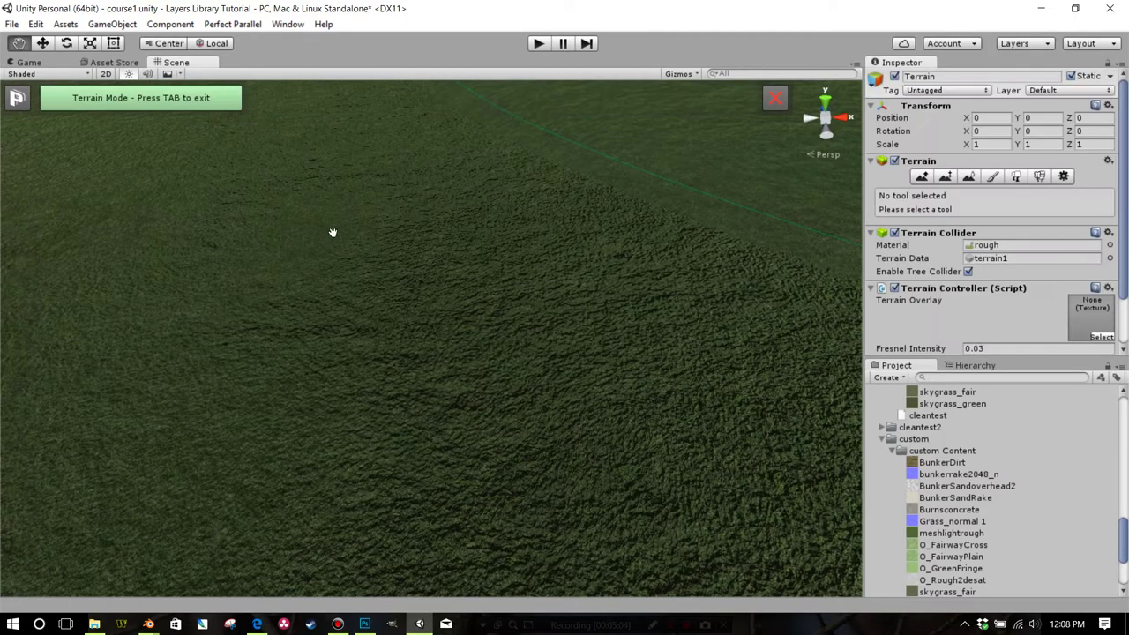
{"action": "left_click", "coordinate": [995, 178]}
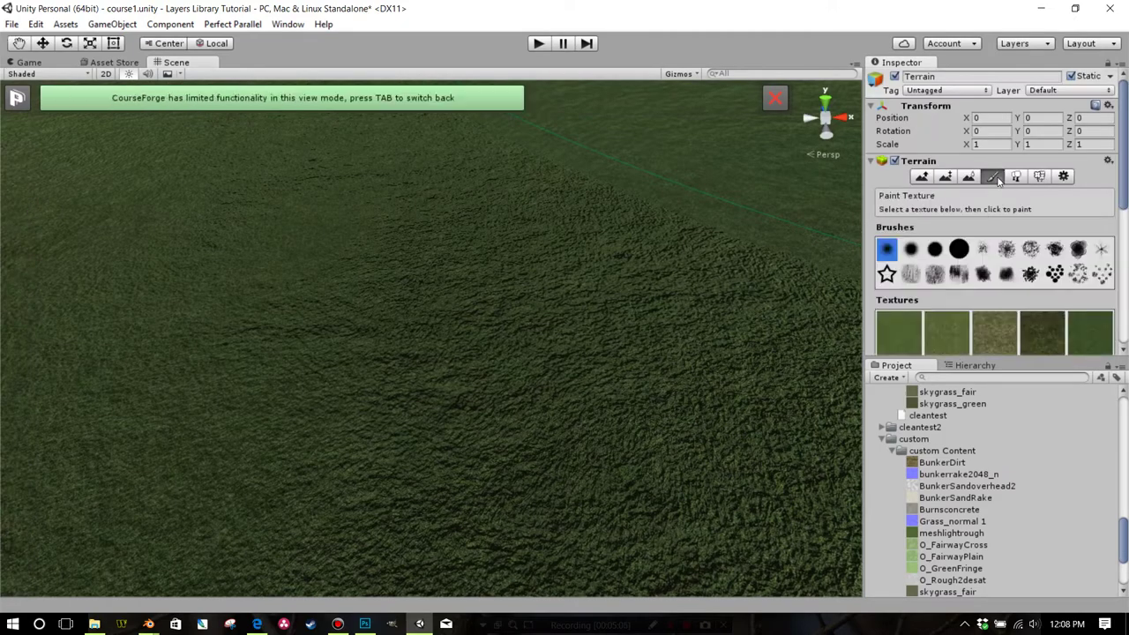
{"action": "double_click", "coordinate": [917, 346]}
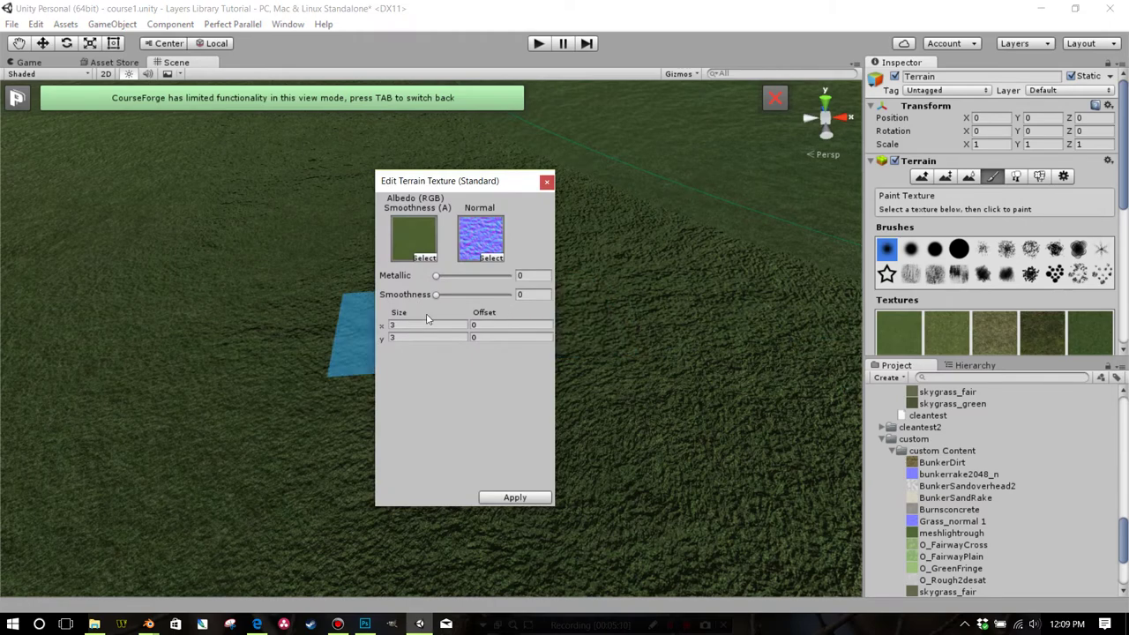
Step: Switch to Photoshop, resize O_GreenFringe.jpg to 2048 × 2048 pixels, and view the whole image at 33.3%
{"action": "left_click", "coordinate": [364, 623]}
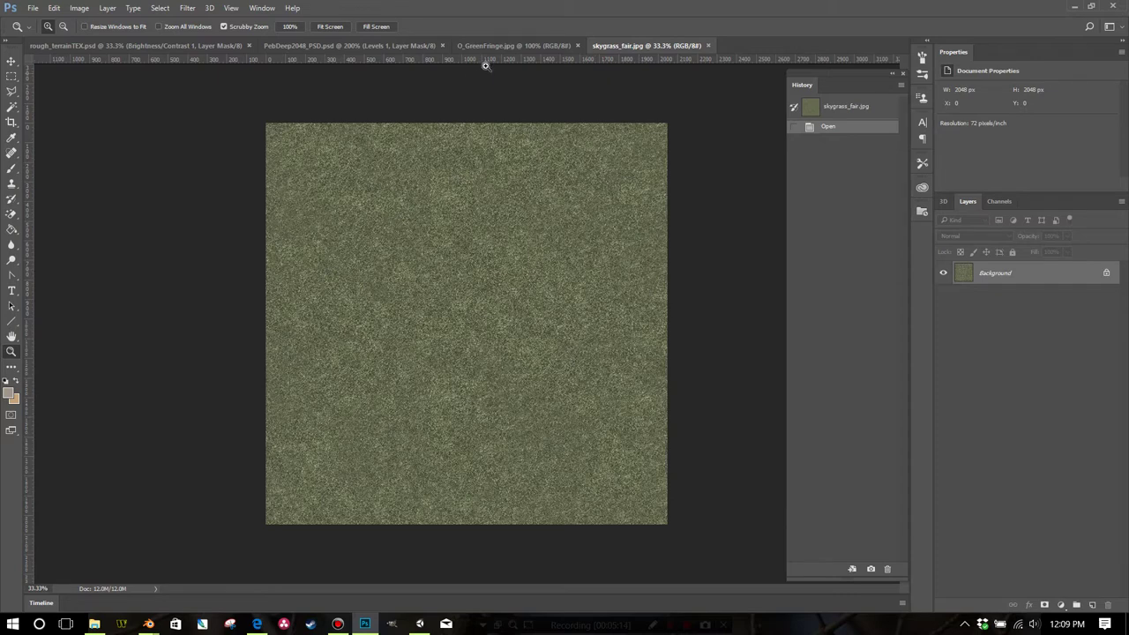
{"action": "left_click", "coordinate": [502, 46]}
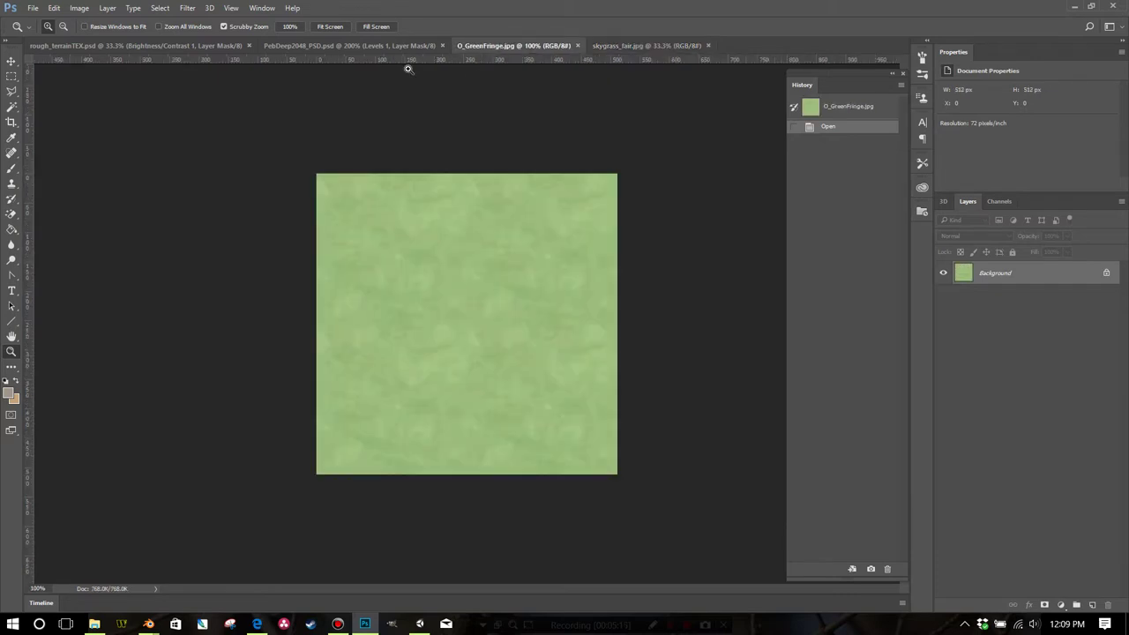
{"action": "left_click", "coordinate": [88, 8]}
{"action": "left_click", "coordinate": [103, 114]}
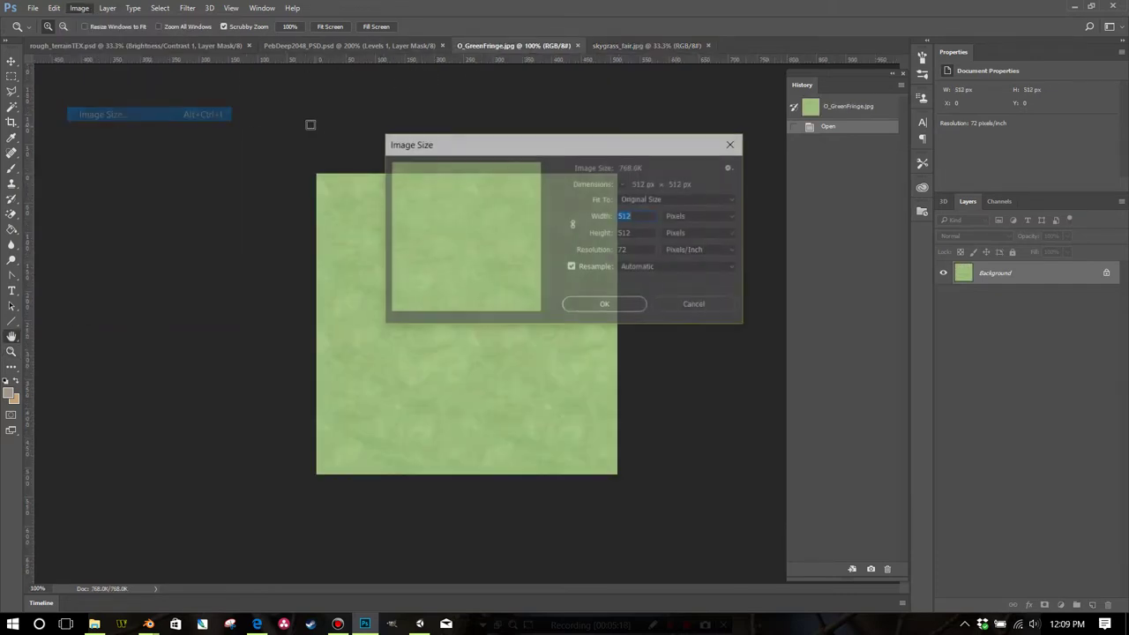
{"action": "type", "text": "2048"}
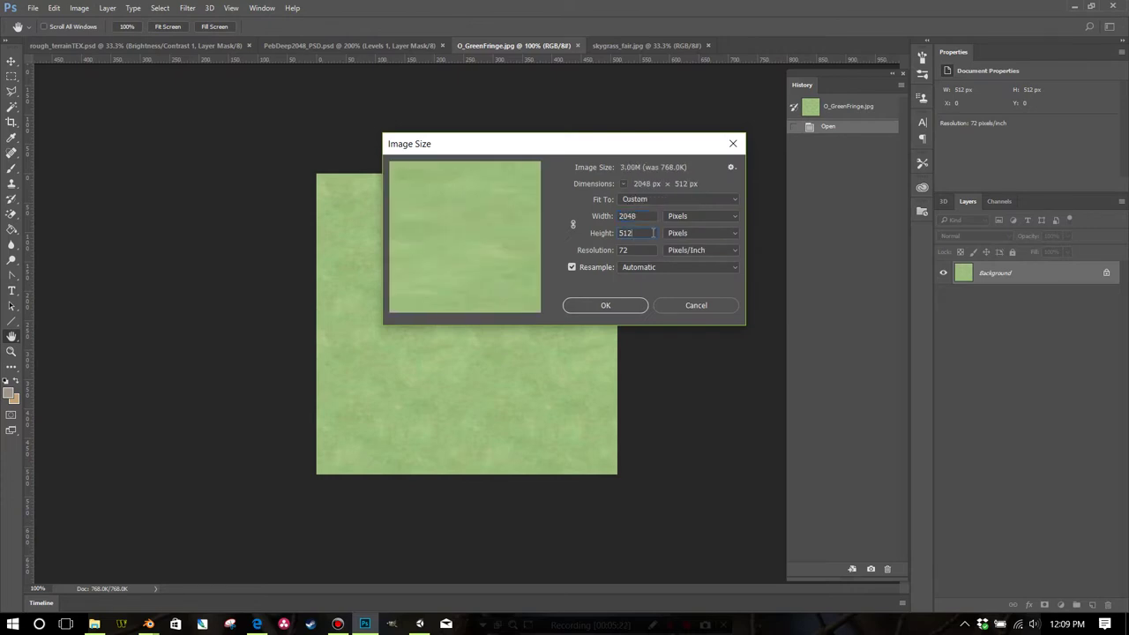
{"action": "type", "text": "2048"}
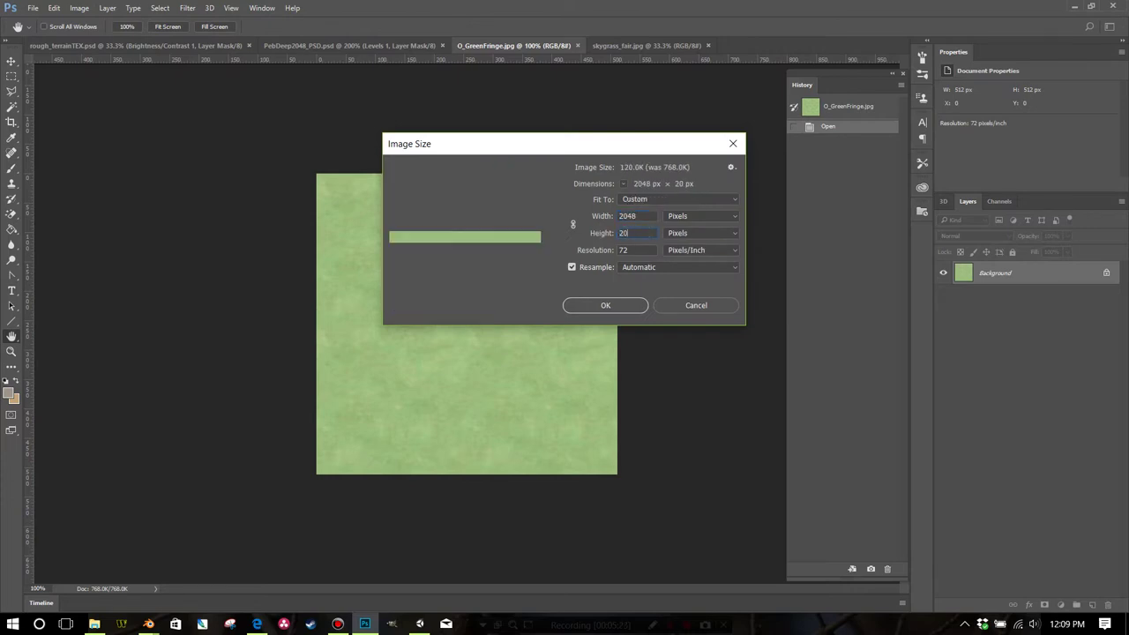
{"action": "left_click", "coordinate": [614, 307]}
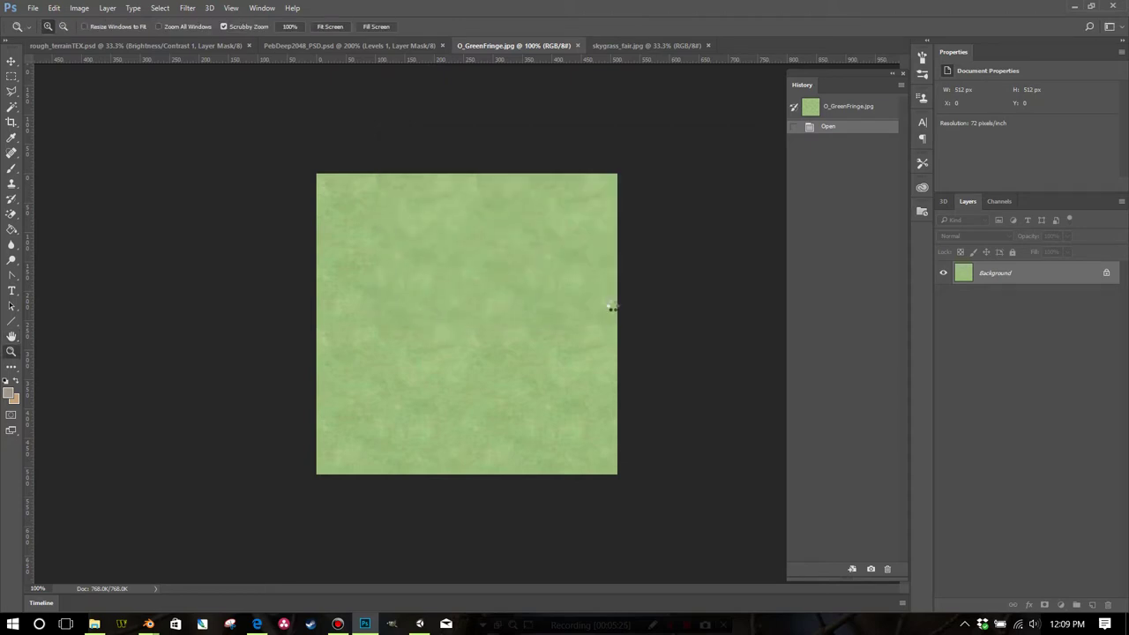
{"action": "key", "text": "ctrl+minus"}
{"action": "key", "text": "ctrl+minus"}
{"action": "key", "text": "ctrl+minus"}
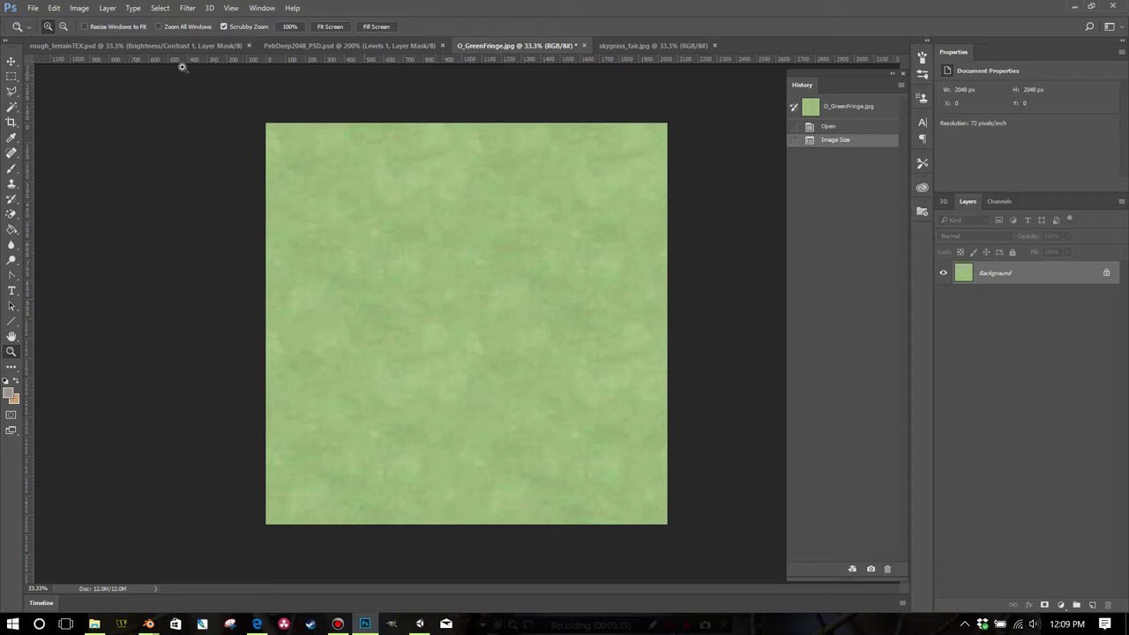
Step: Copy the entire O_GreenFringe.jpg canvas and paste it into skygrass_fair.jpg as a new layer
{"action": "left_click", "coordinate": [160, 8]}
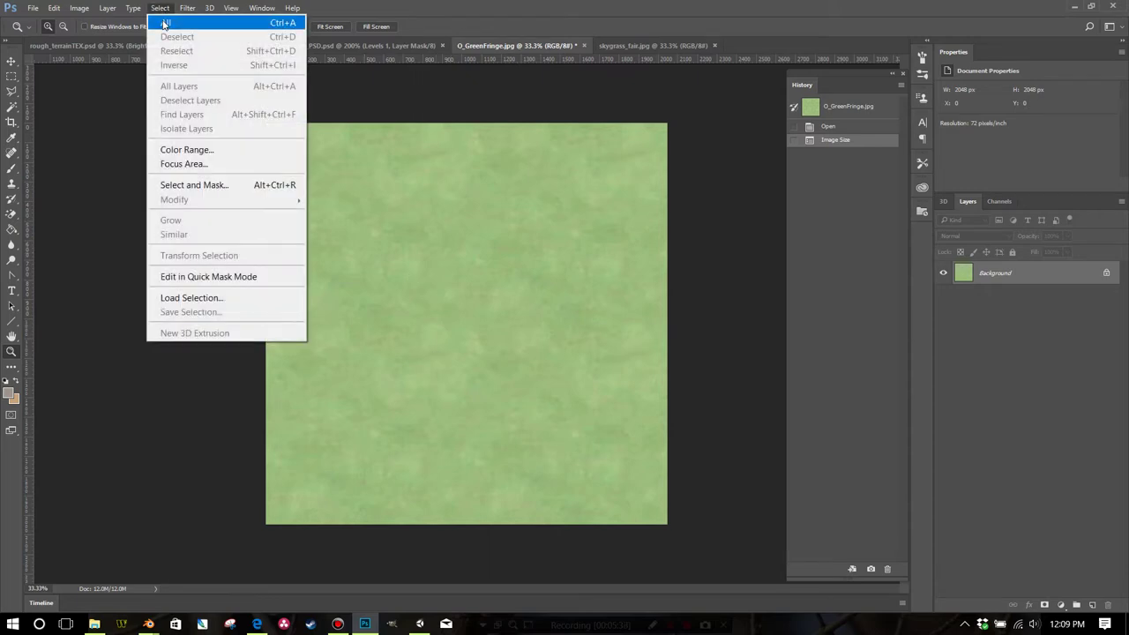
{"action": "left_click", "coordinate": [167, 20]}
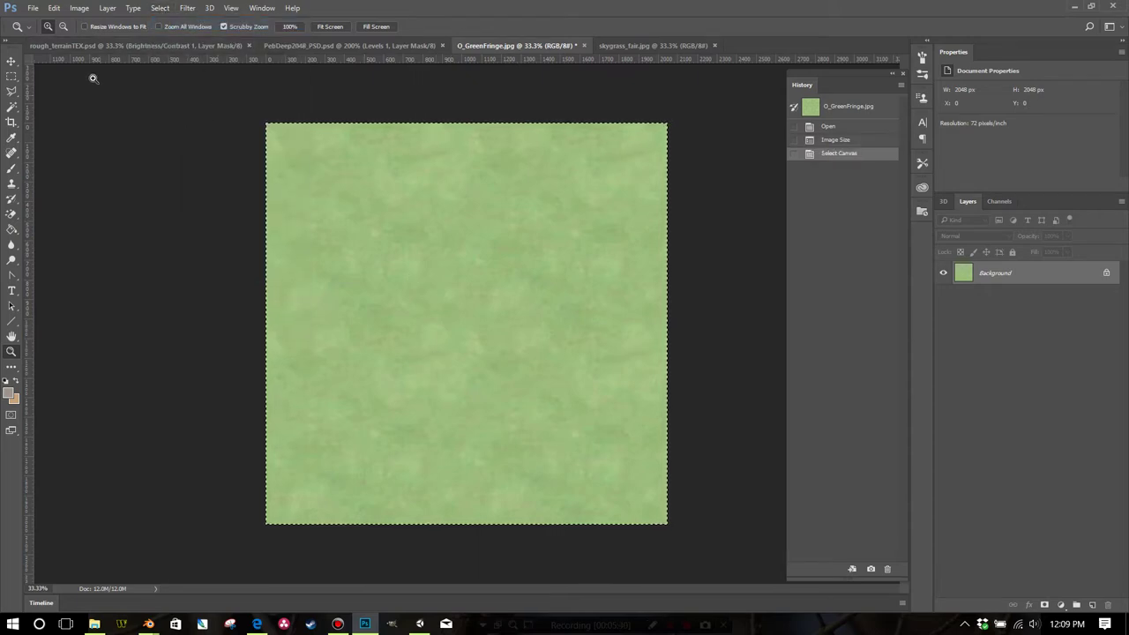
{"action": "left_click", "coordinate": [56, 8]}
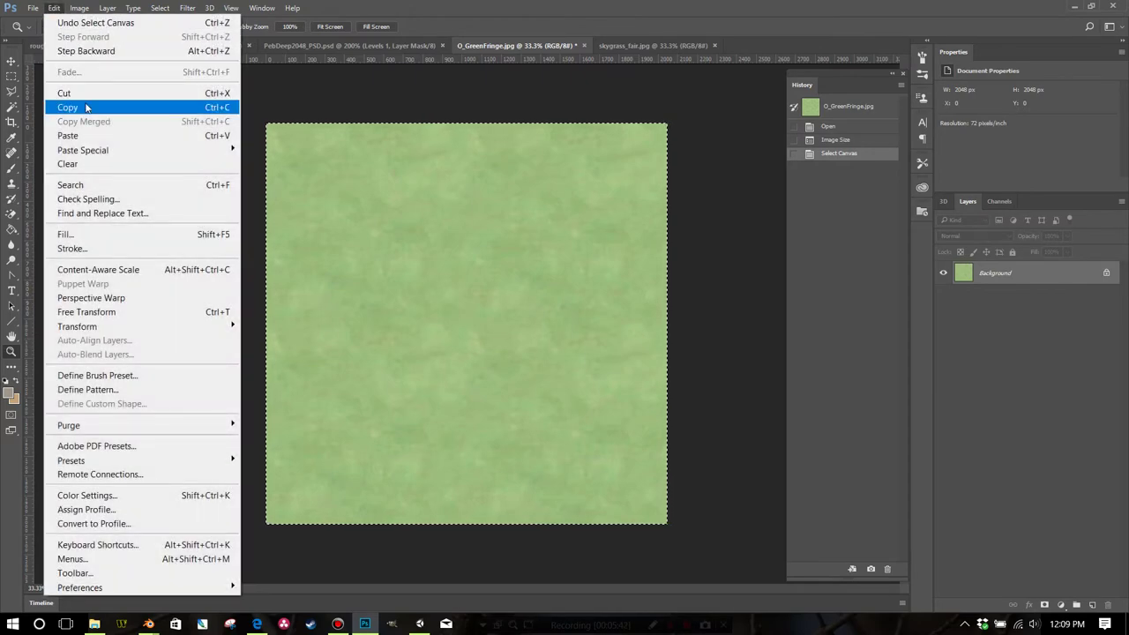
{"action": "left_click", "coordinate": [133, 107]}
{"action": "left_click", "coordinate": [644, 45]}
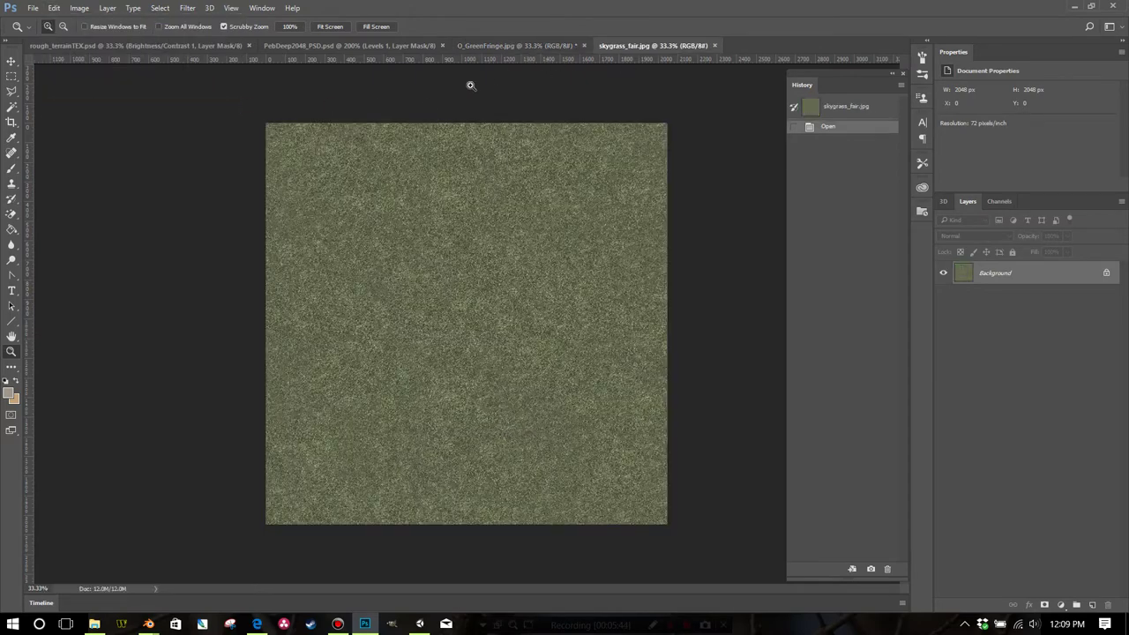
{"action": "left_click", "coordinate": [57, 8]}
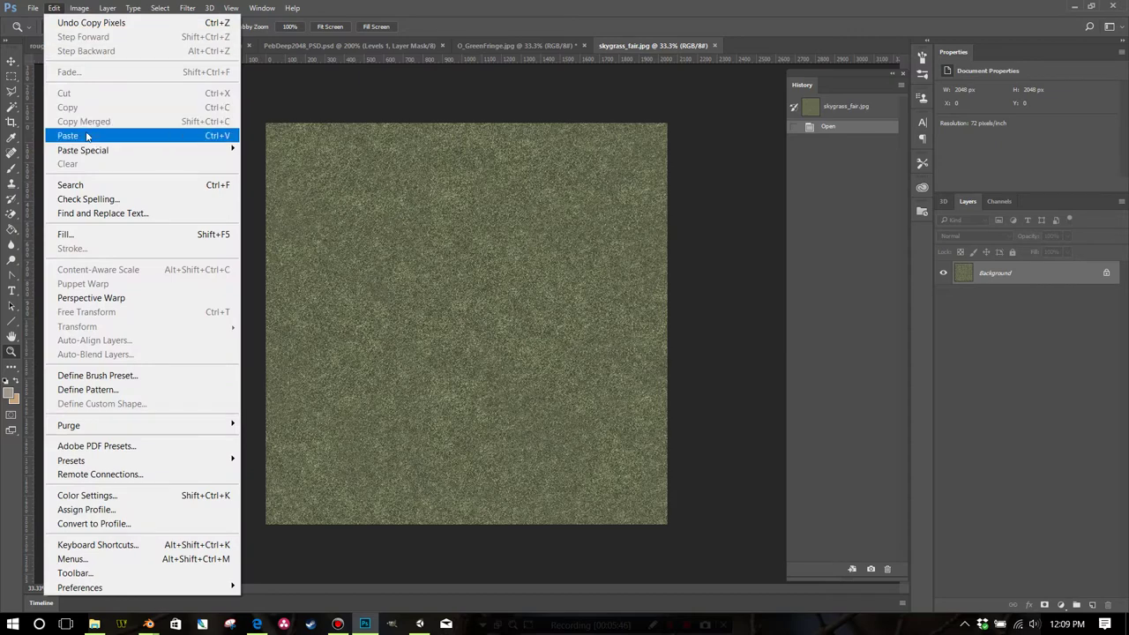
{"action": "left_click", "coordinate": [132, 133]}
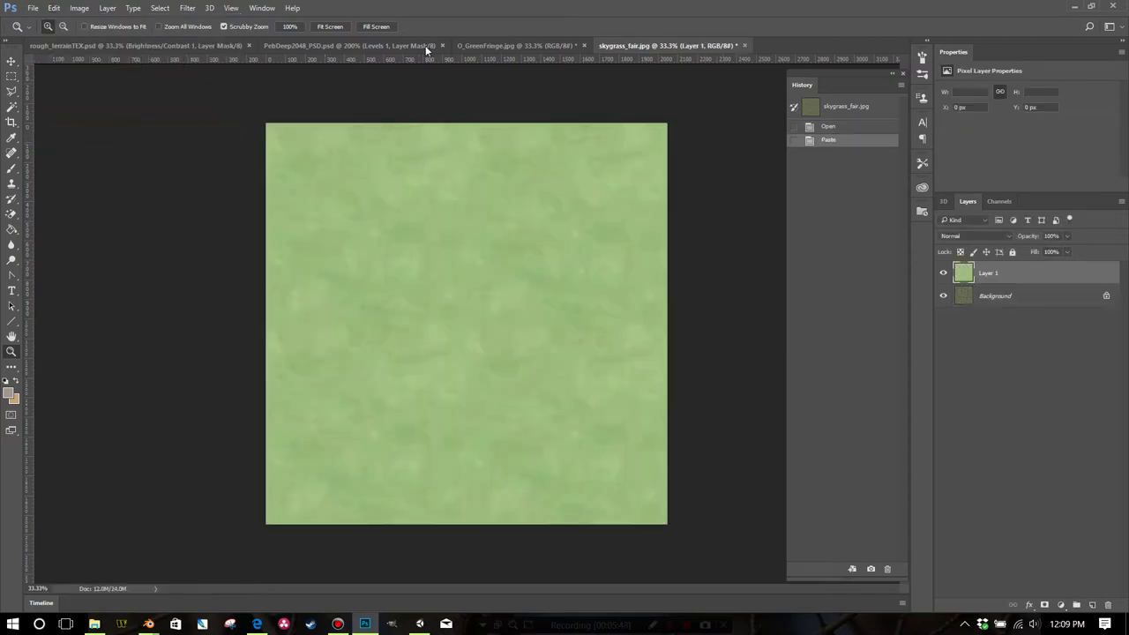
Step: Close O_GreenFringe.jpg without saving its changes
{"action": "left_click", "coordinate": [543, 49]}
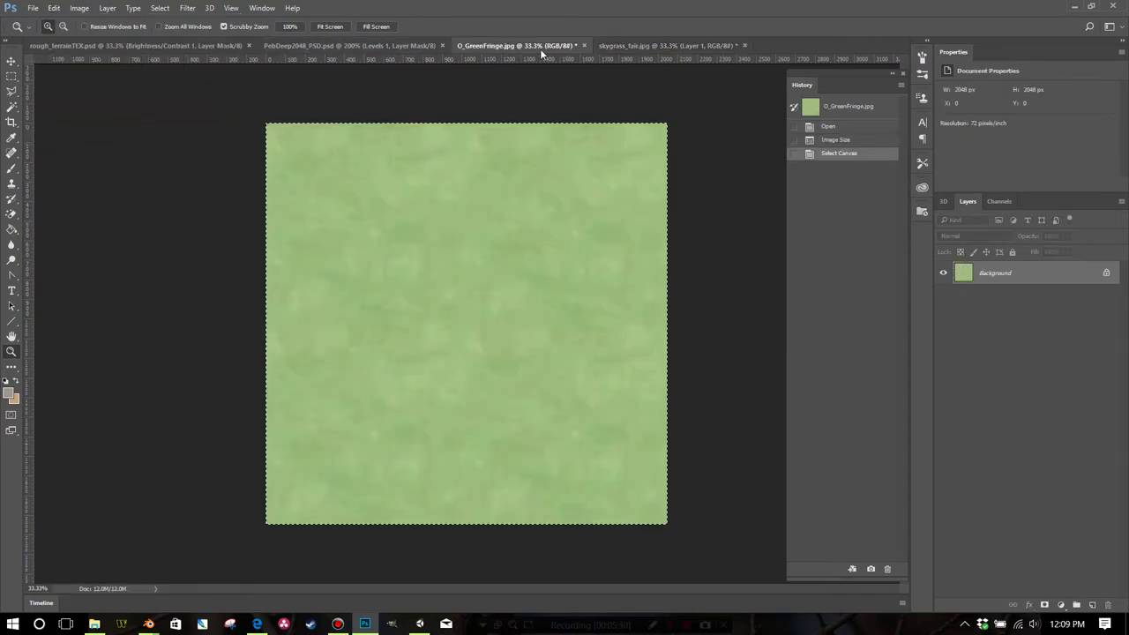
{"action": "left_click", "coordinate": [584, 50]}
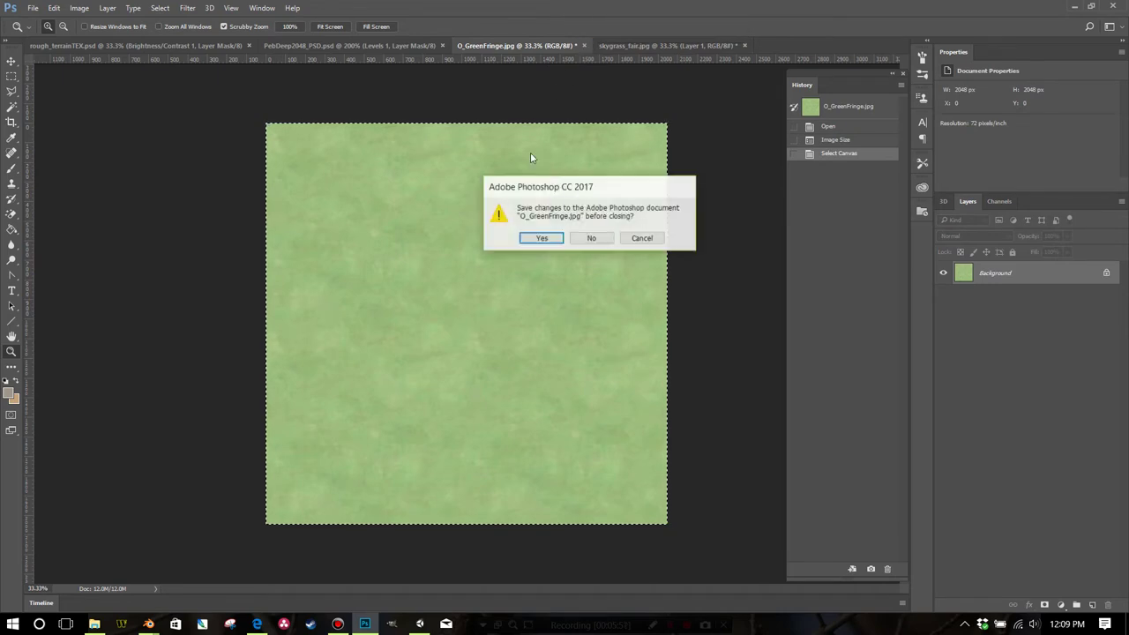
{"action": "left_click", "coordinate": [591, 239]}
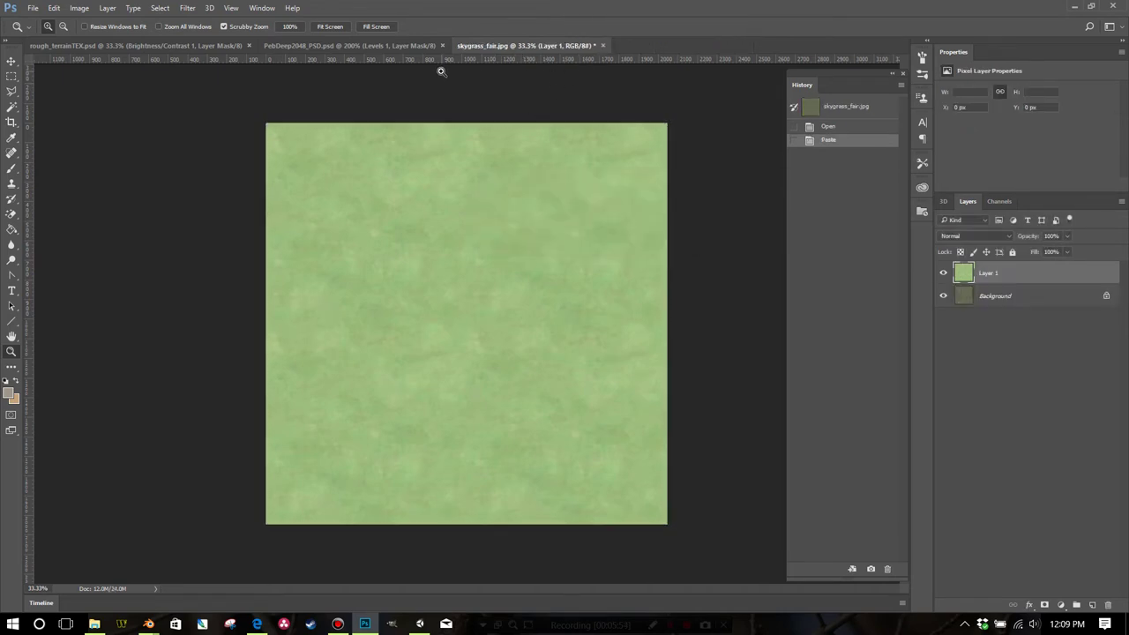
Step: Try to save the layered grass image over the existing rough_terrainTEX.psd in Assets\Course\textures
{"action": "left_click", "coordinate": [33, 9]}
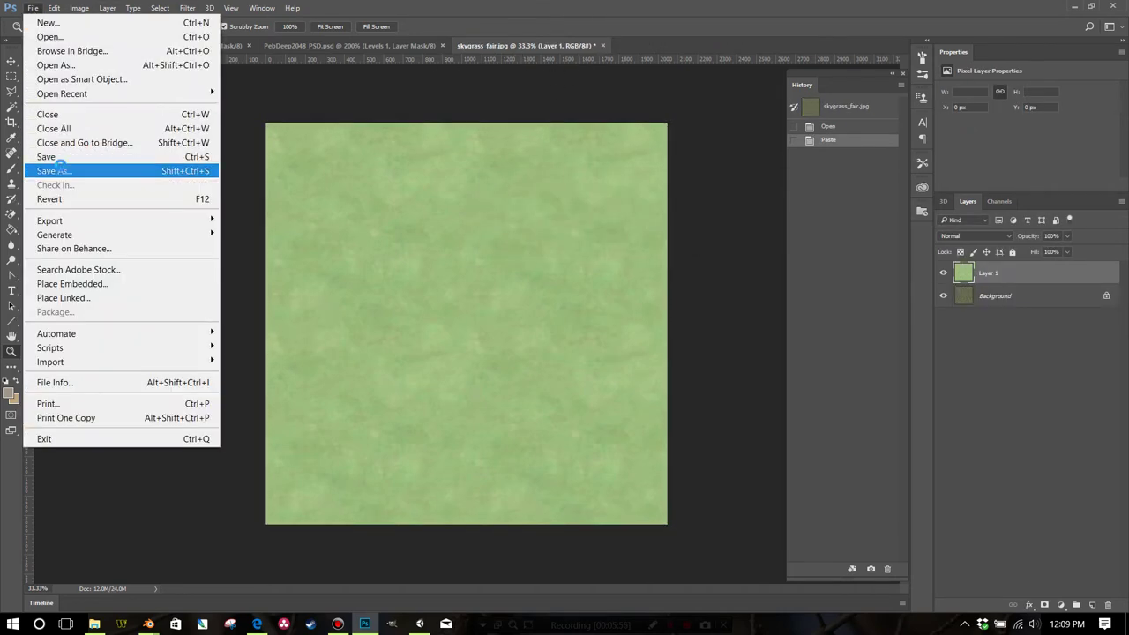
{"action": "left_click", "coordinate": [55, 170]}
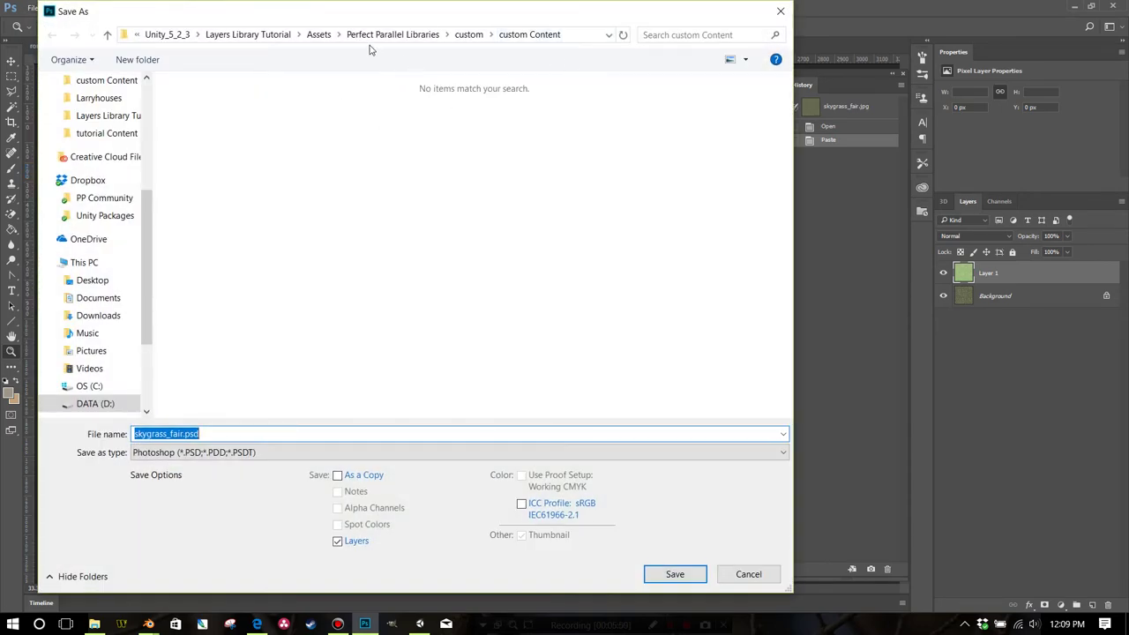
{"action": "left_click", "coordinate": [319, 34]}
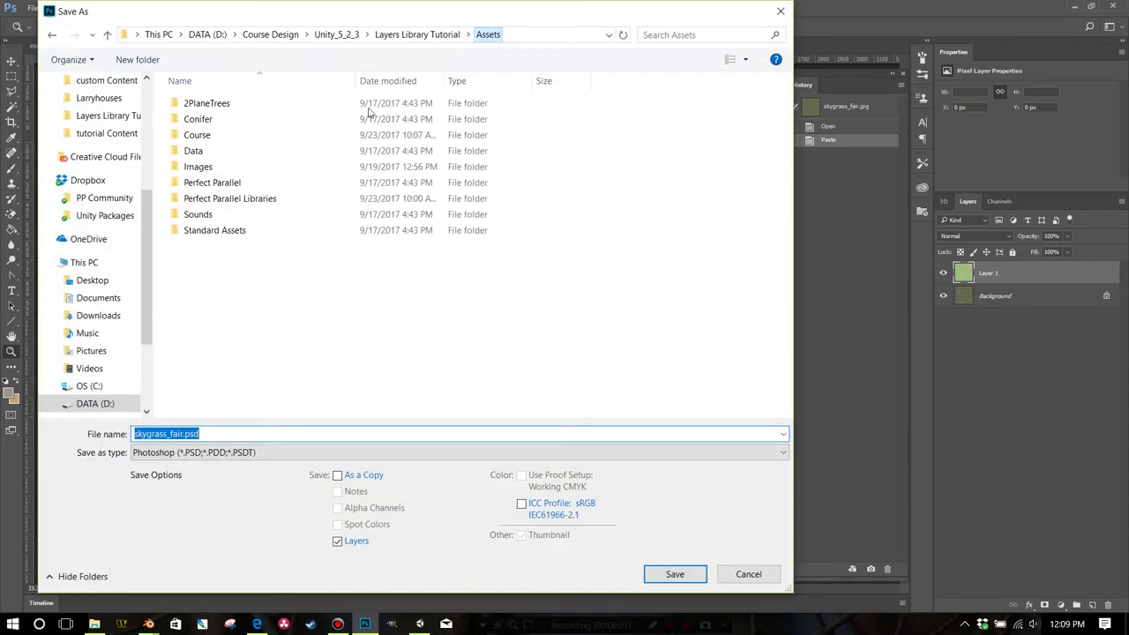
{"action": "double_click", "coordinate": [284, 142]}
{"action": "left_click", "coordinate": [245, 184]}
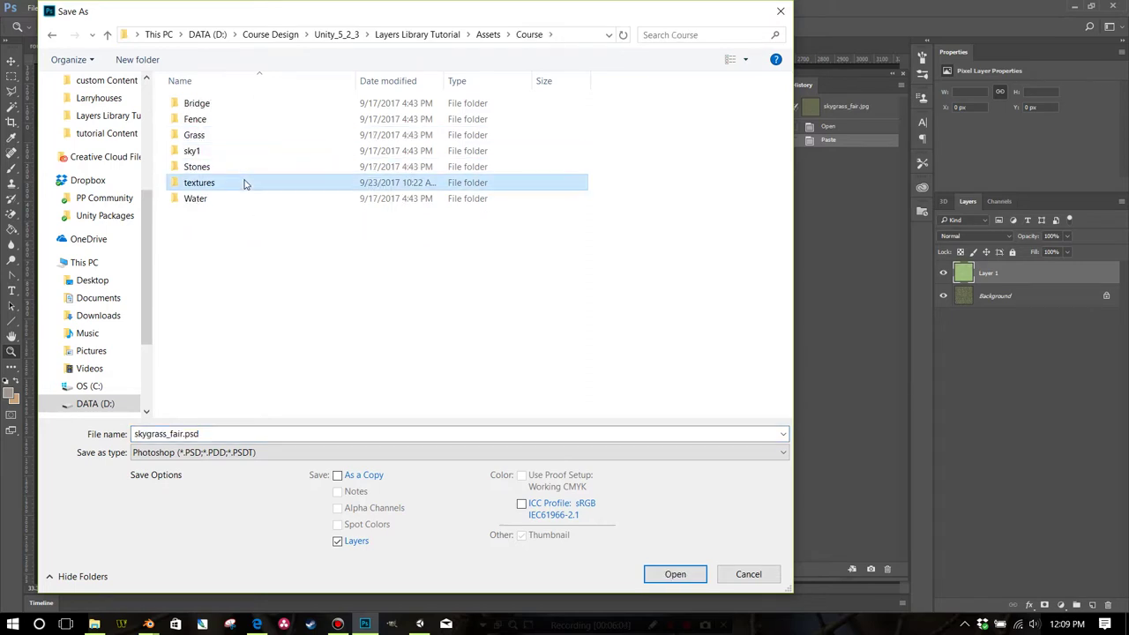
{"action": "double_click", "coordinate": [245, 183]}
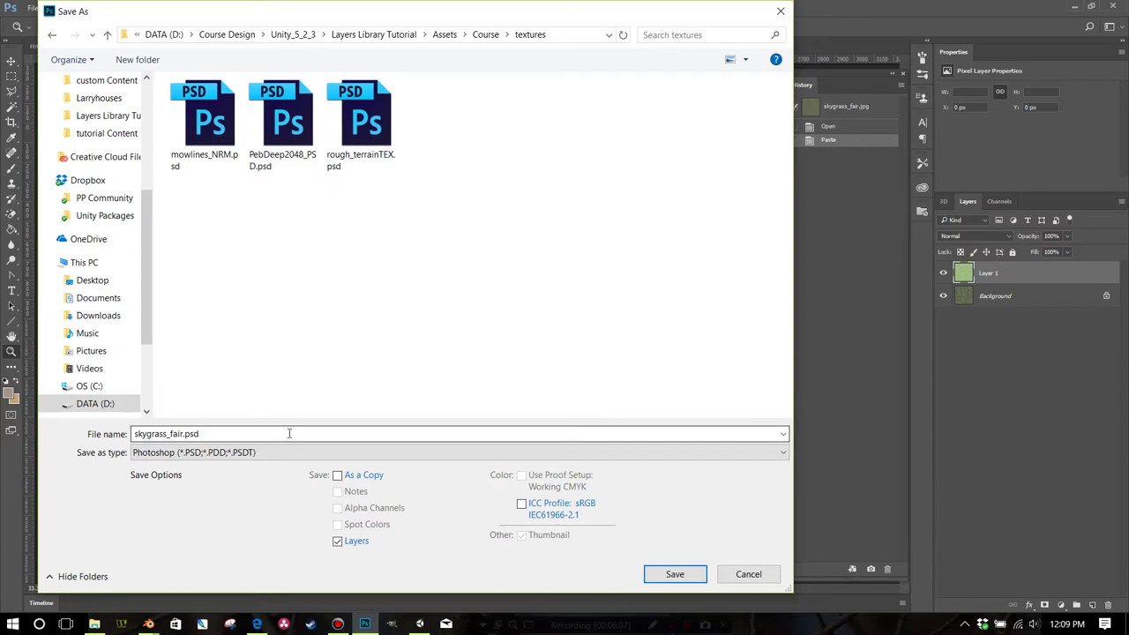
{"action": "left_click", "coordinate": [236, 431]}
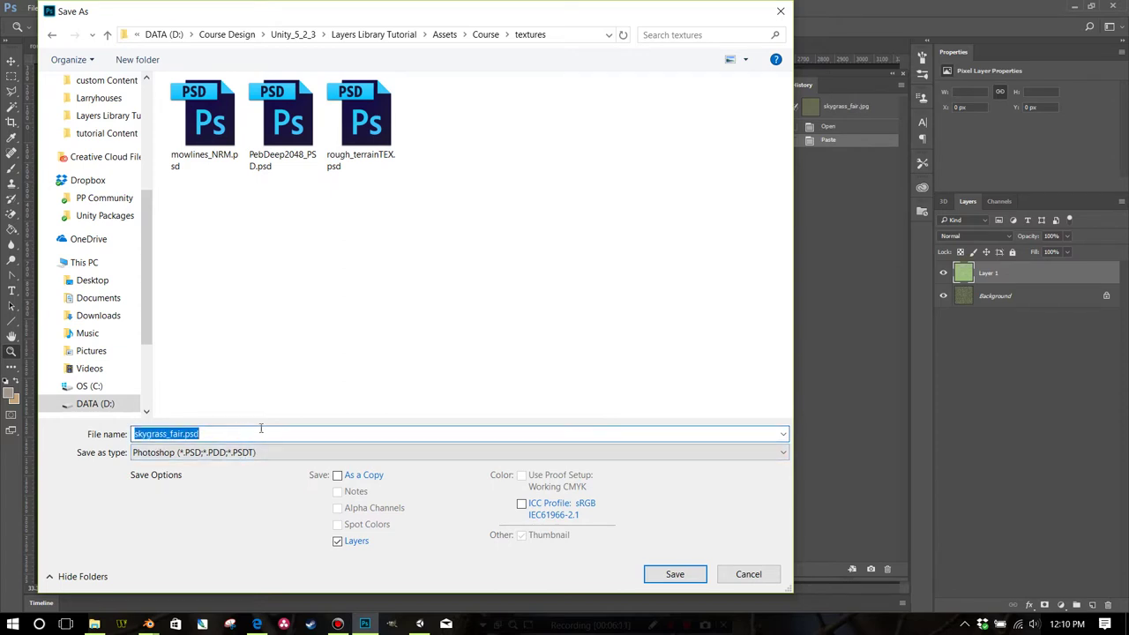
{"action": "left_click", "coordinate": [381, 148]}
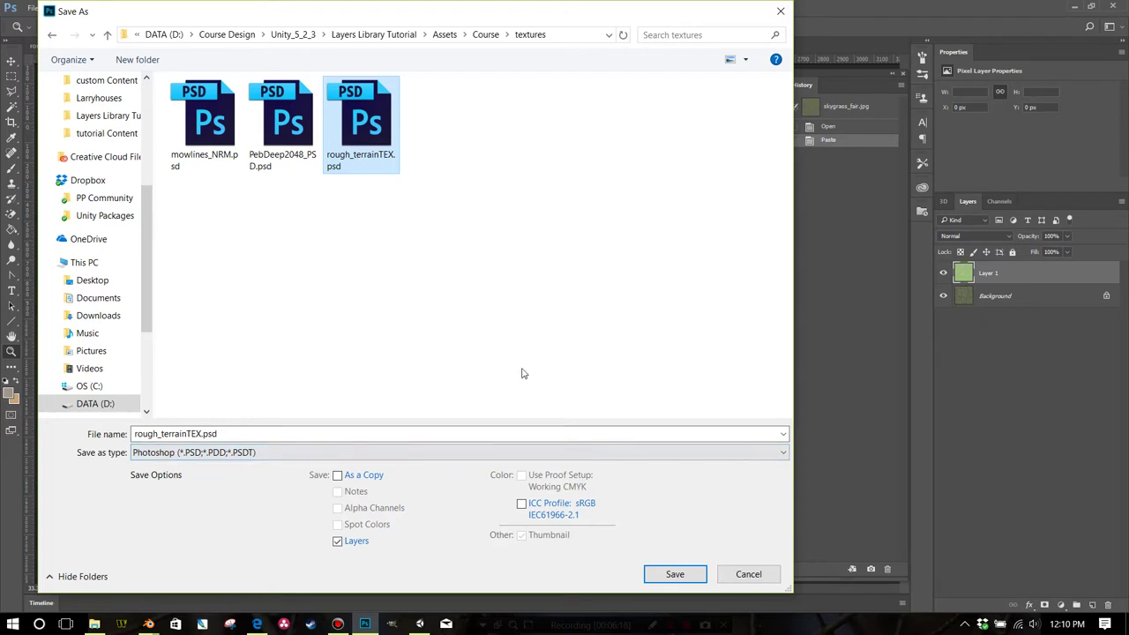
{"action": "left_click", "coordinate": [675, 574]}
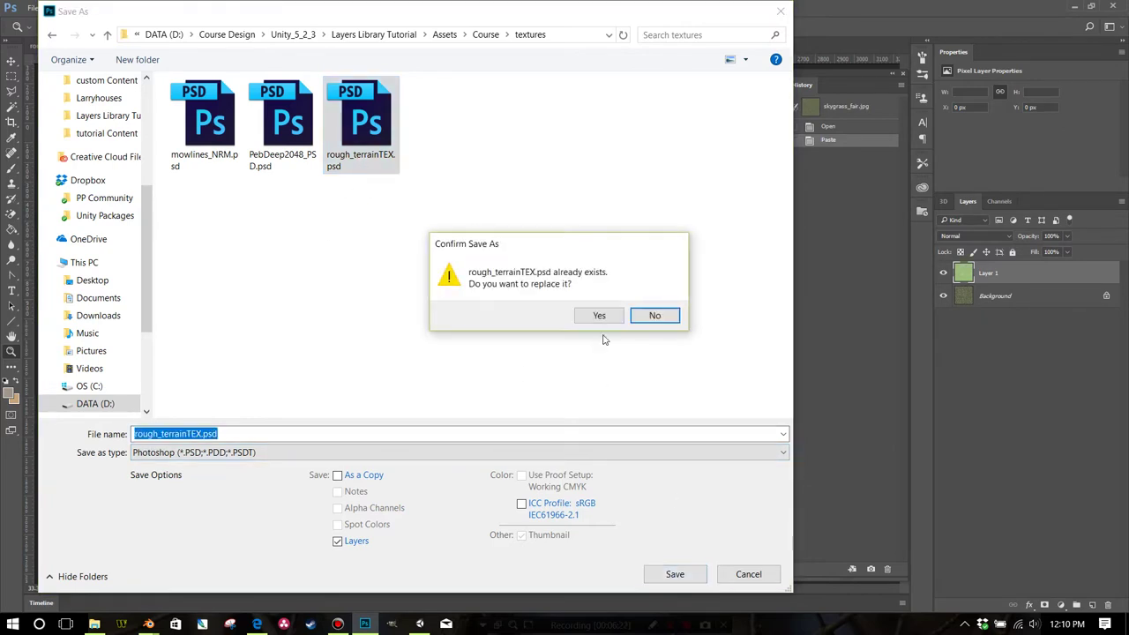
{"action": "left_click", "coordinate": [600, 315]}
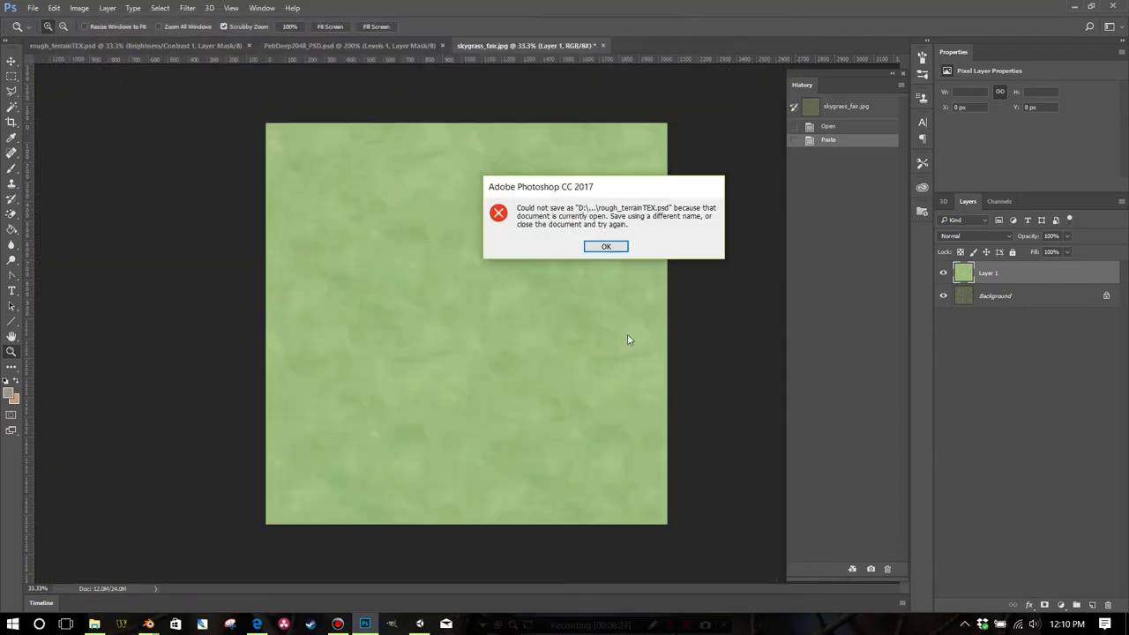
{"action": "left_click", "coordinate": [608, 249]}
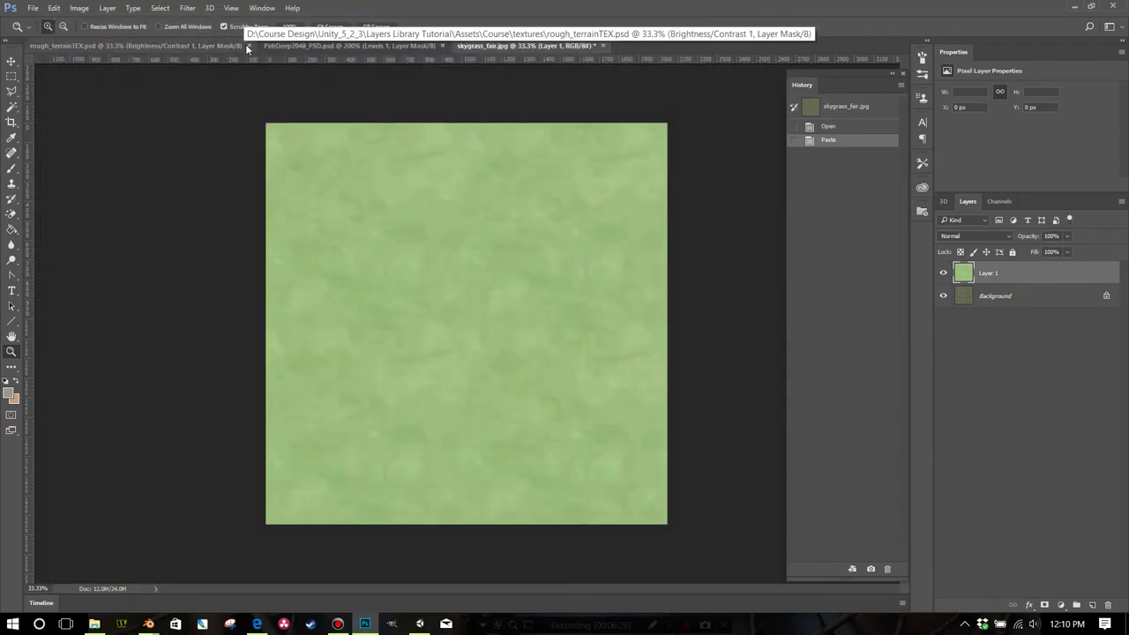
Step: Close the open rough_terrainTEX.psd and save skygrass_fair.jpg as a layered PSD replacing it in Assets\Course\textures
{"action": "left_click", "coordinate": [249, 45]}
{"action": "left_click", "coordinate": [34, 8]}
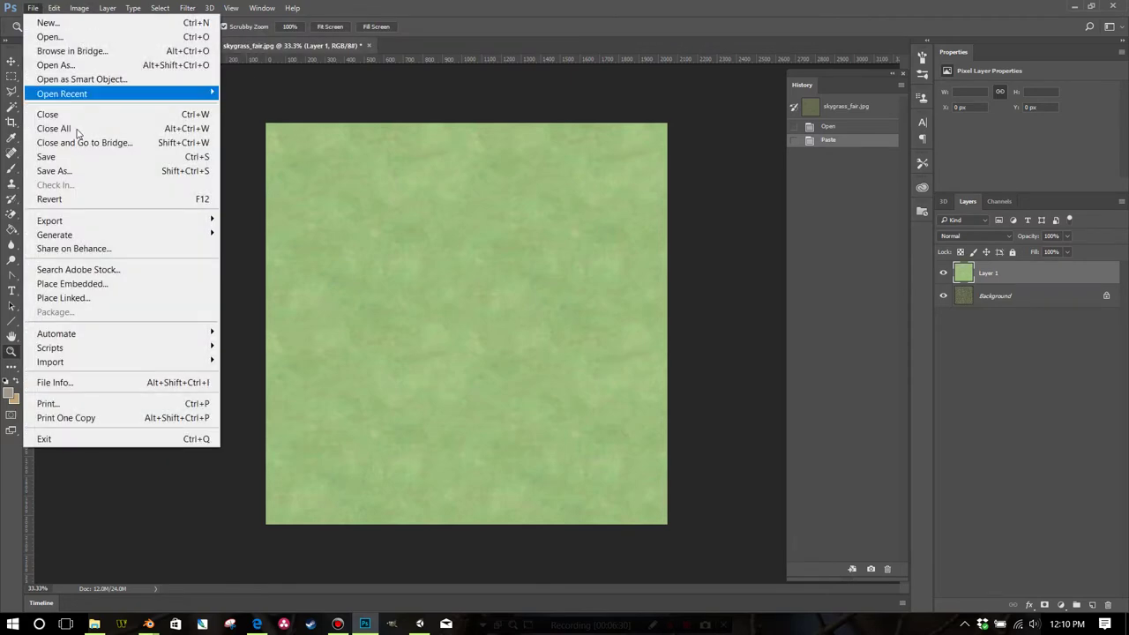
{"action": "left_click", "coordinate": [88, 173]}
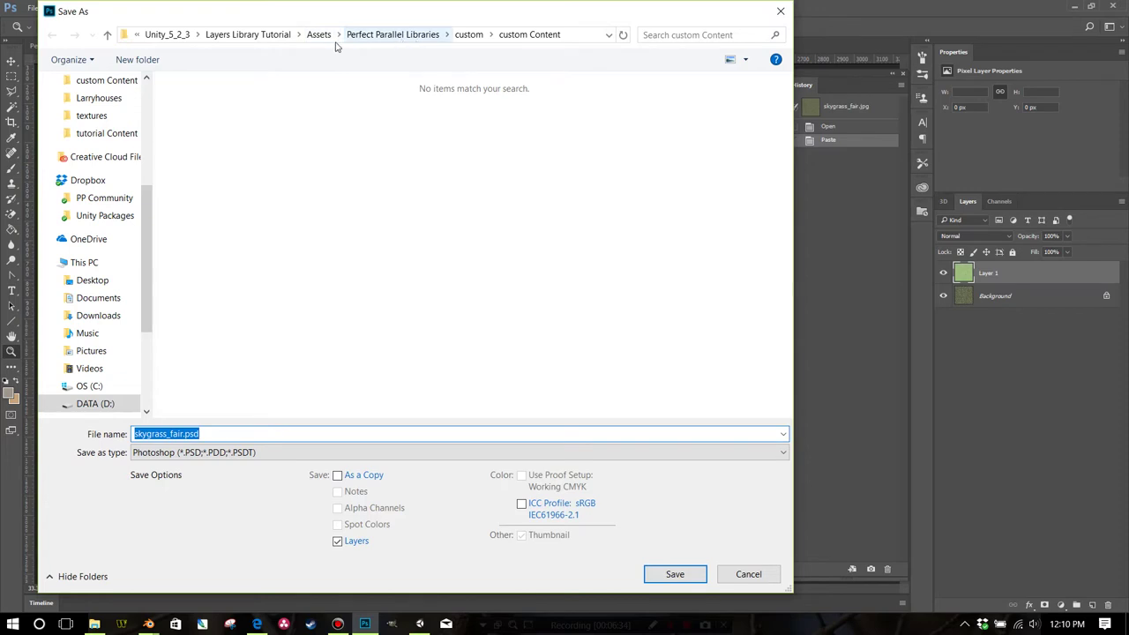
{"action": "left_click", "coordinate": [320, 35]}
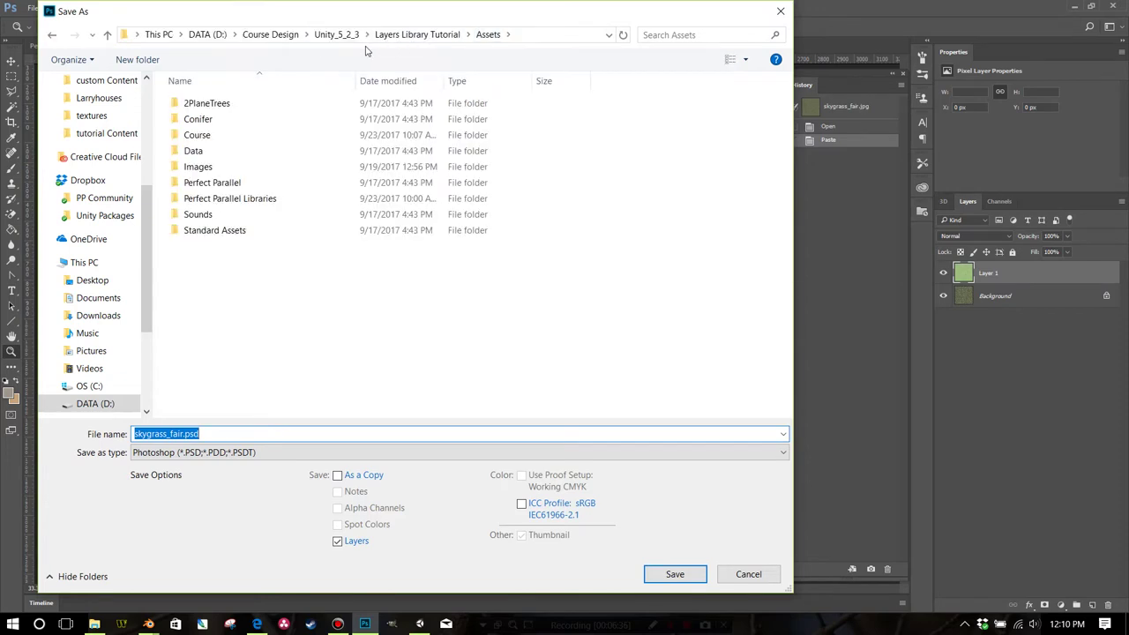
{"action": "double_click", "coordinate": [245, 139]}
{"action": "double_click", "coordinate": [221, 190]}
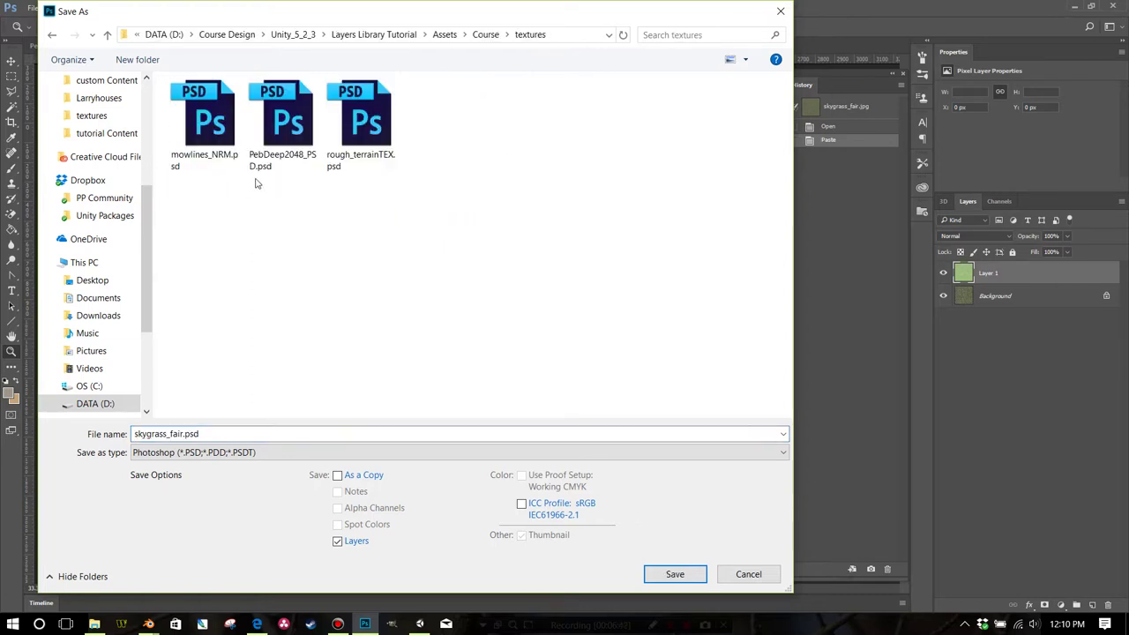
{"action": "left_click", "coordinate": [362, 120]}
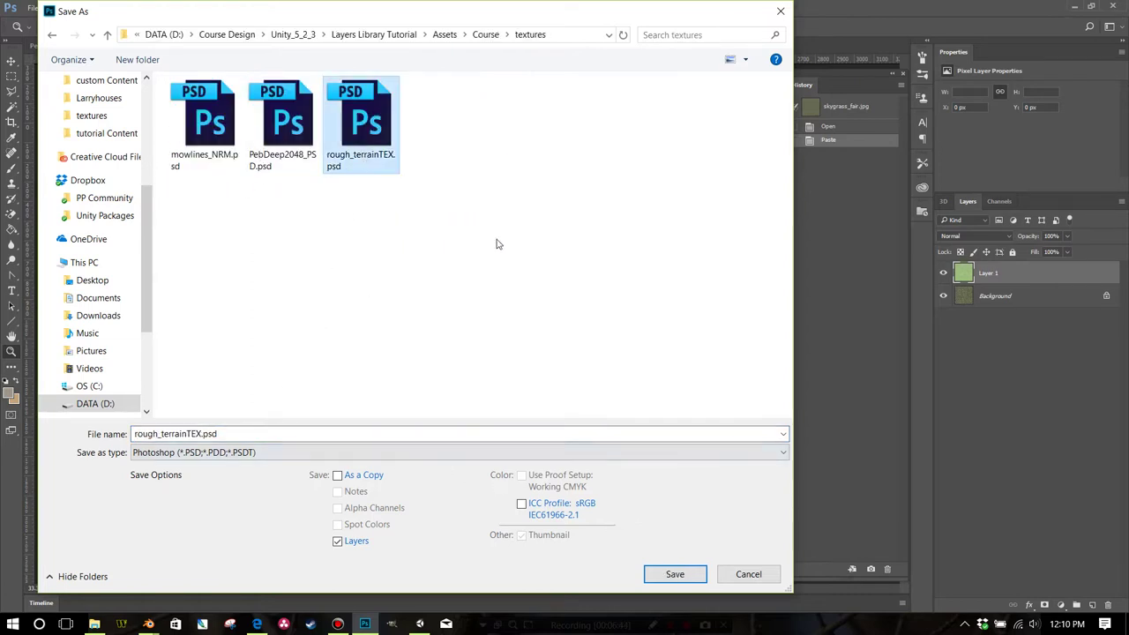
{"action": "left_click", "coordinate": [696, 580]}
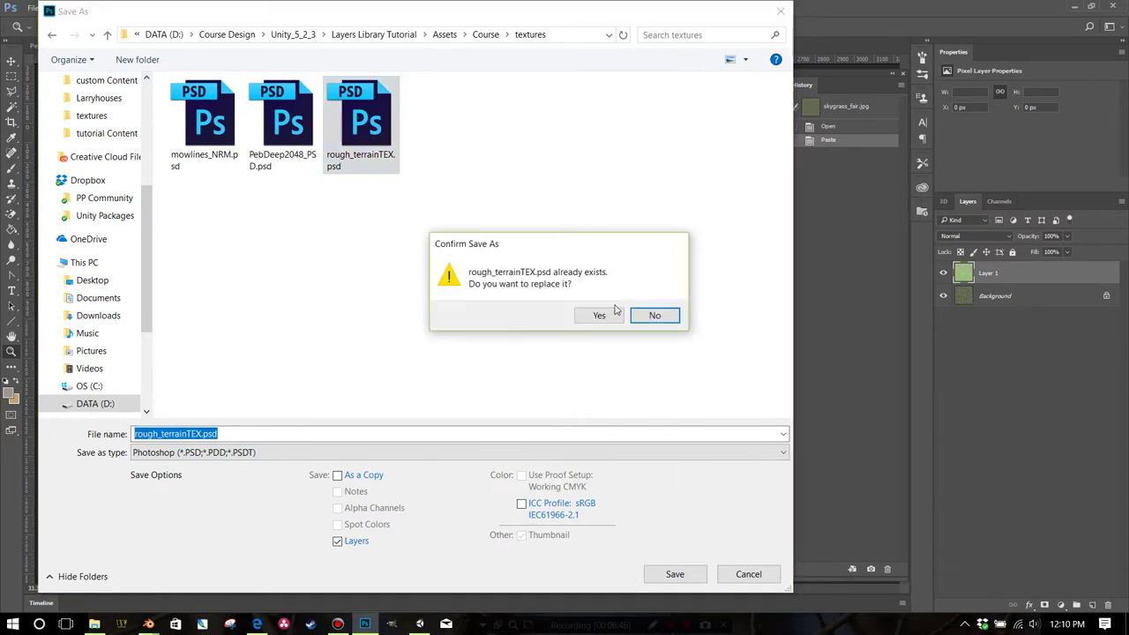
{"action": "left_click", "coordinate": [601, 314]}
{"action": "left_click", "coordinate": [697, 192]}
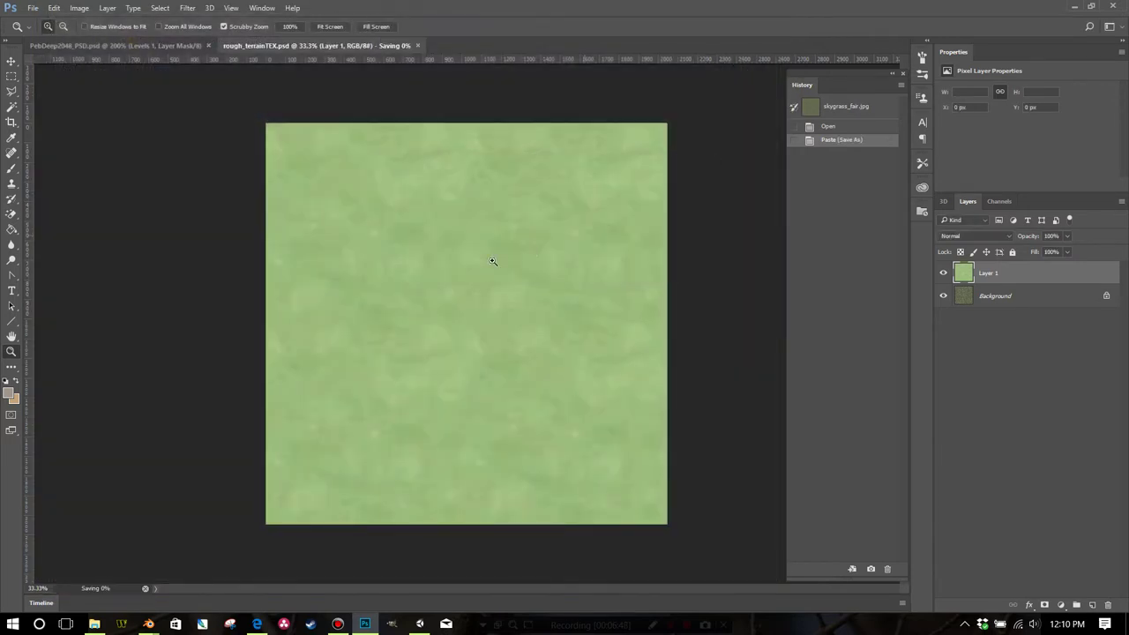
{"action": "right_click", "coordinate": [530, 298]}
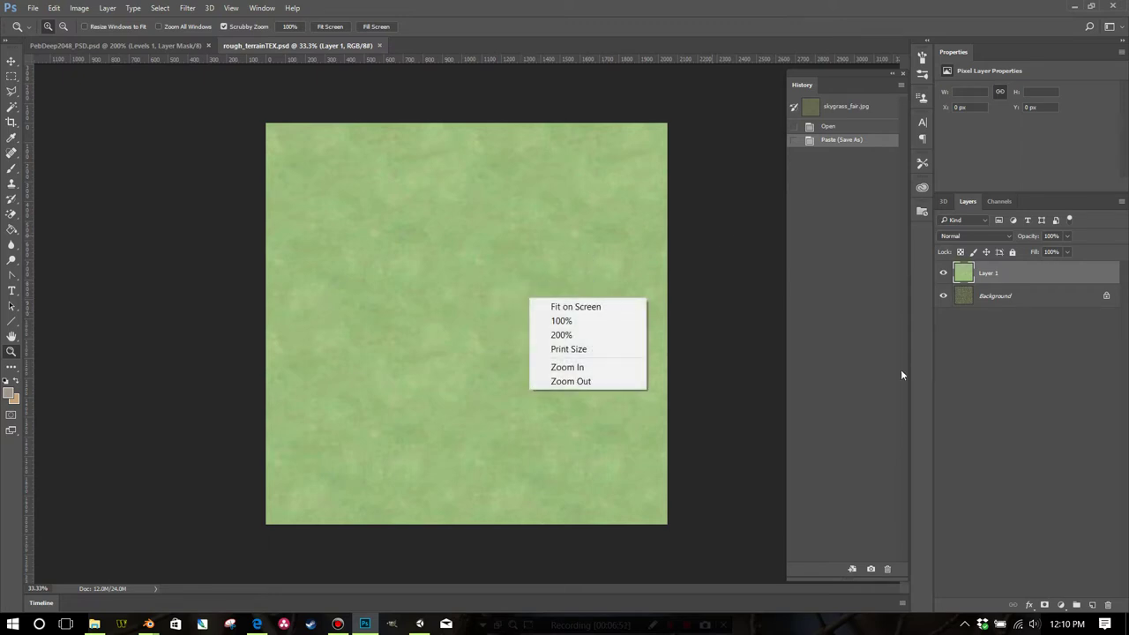
{"action": "left_click", "coordinate": [938, 417]}
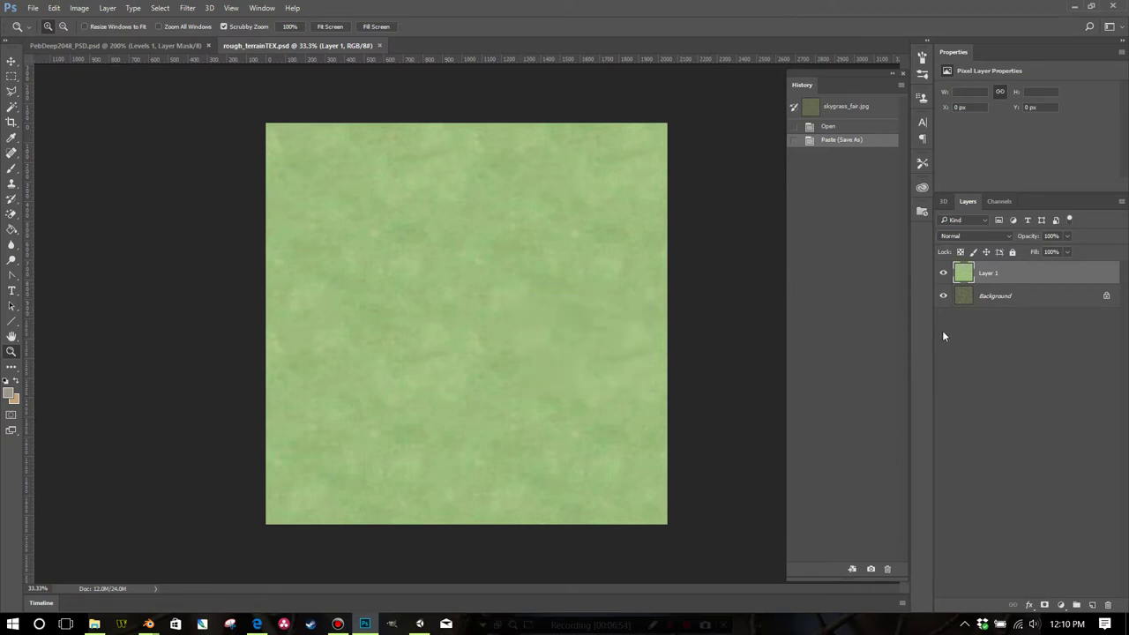
Step: Convert the locked Background into the regular layer Layer 0 and move Layer 1 beneath it
{"action": "double_click", "coordinate": [993, 297]}
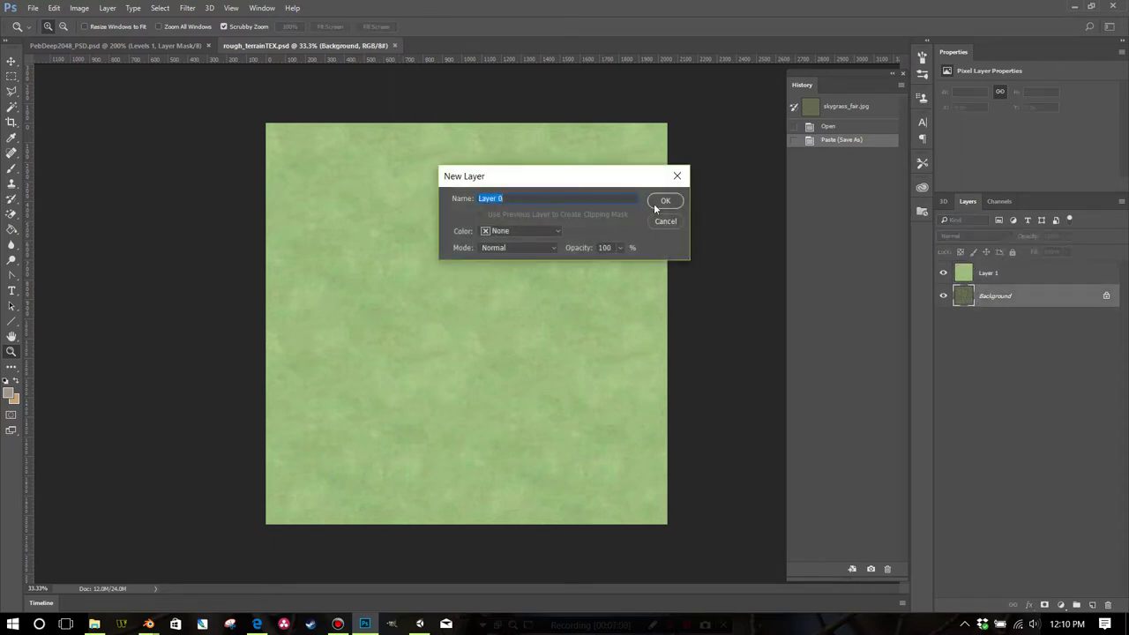
{"action": "left_click", "coordinate": [664, 201]}
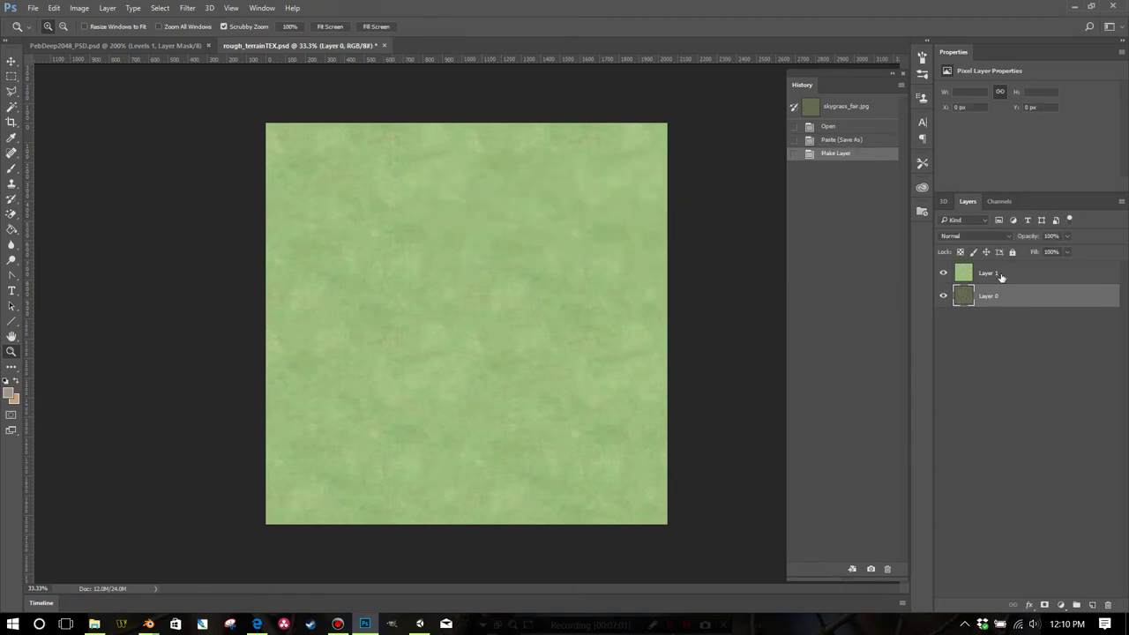
{"action": "left_click_drag", "start_coordinate": [996, 274], "coordinate": [995, 298]}
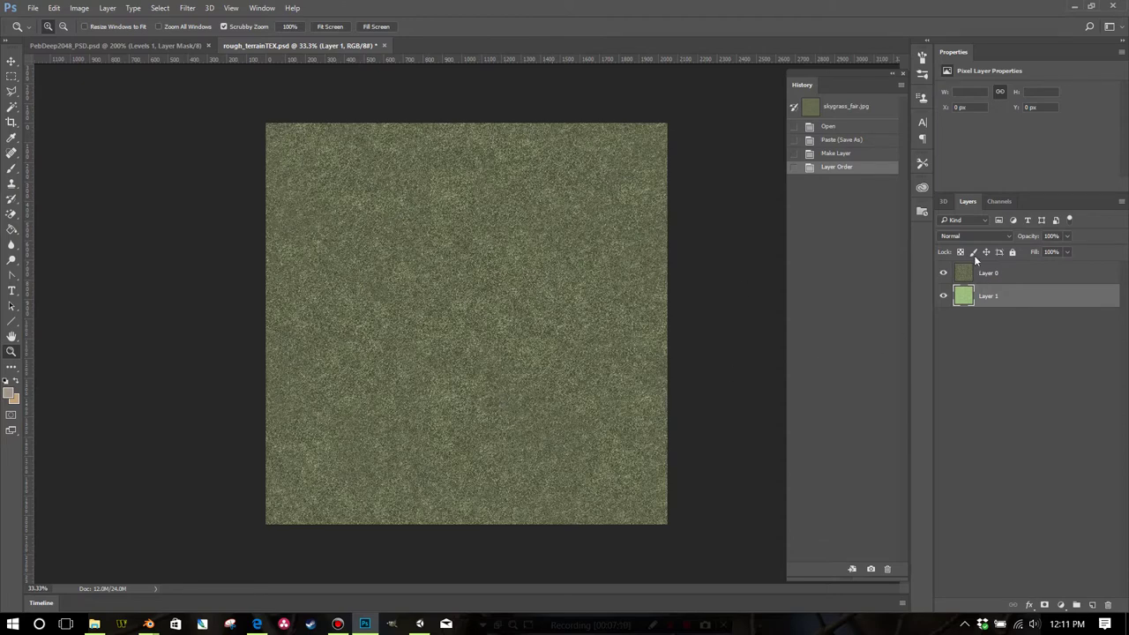
Step: Set Layer 0's blend mode to Multiply and save rough_terrainTEX.psd
{"action": "left_click", "coordinate": [975, 279]}
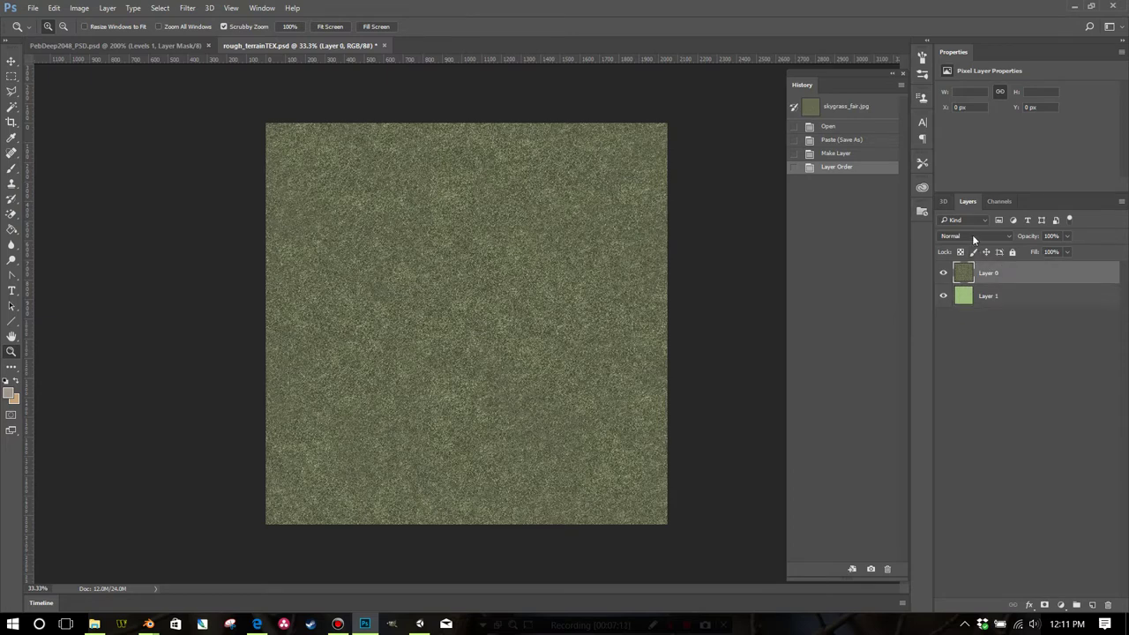
{"action": "left_click", "coordinate": [973, 236]}
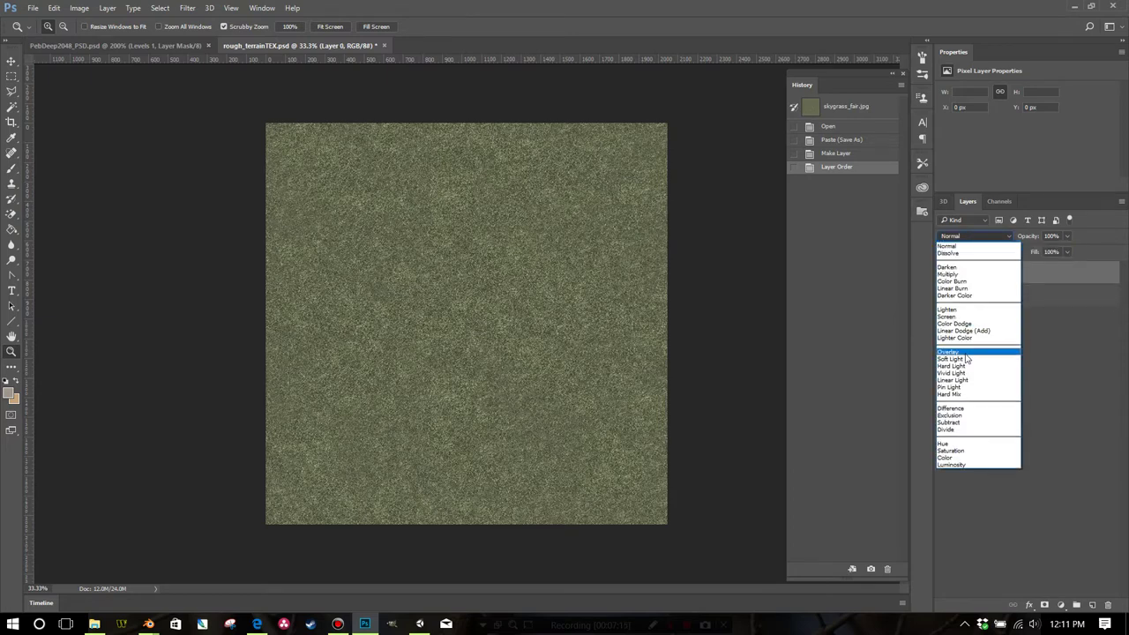
{"action": "left_click", "coordinate": [960, 274]}
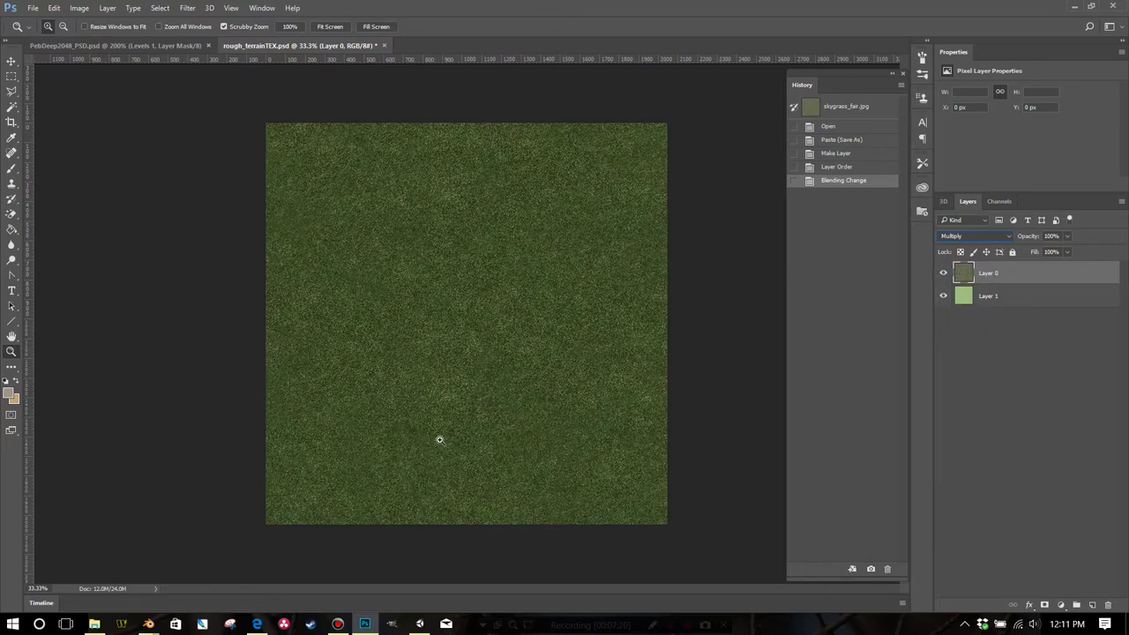
{"action": "left_click", "coordinate": [34, 9]}
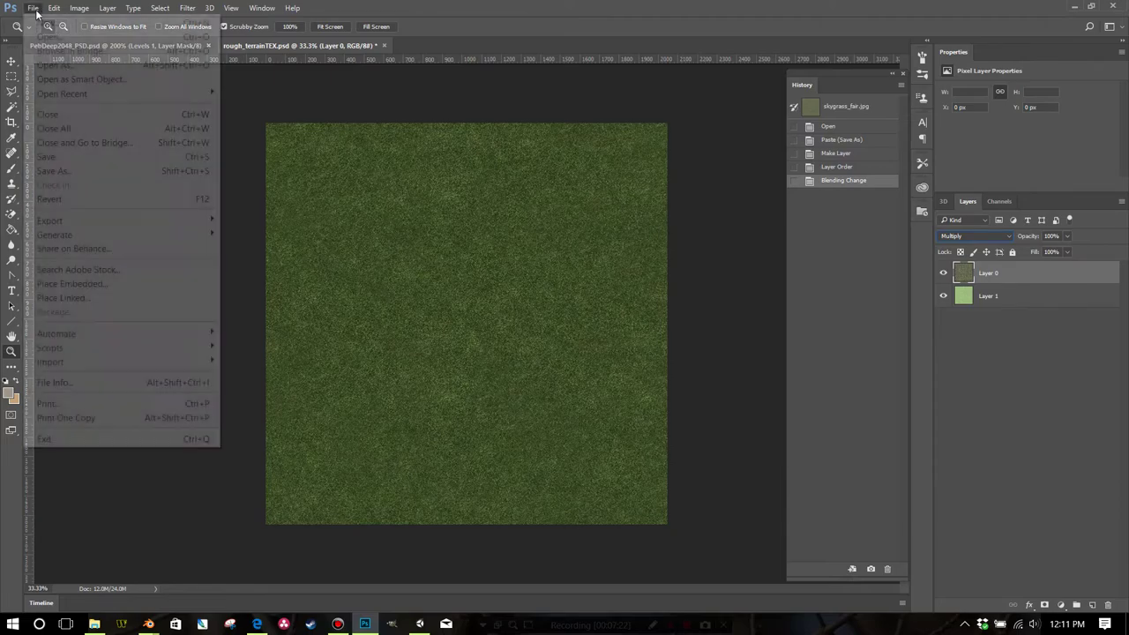
{"action": "left_click", "coordinate": [45, 156]}
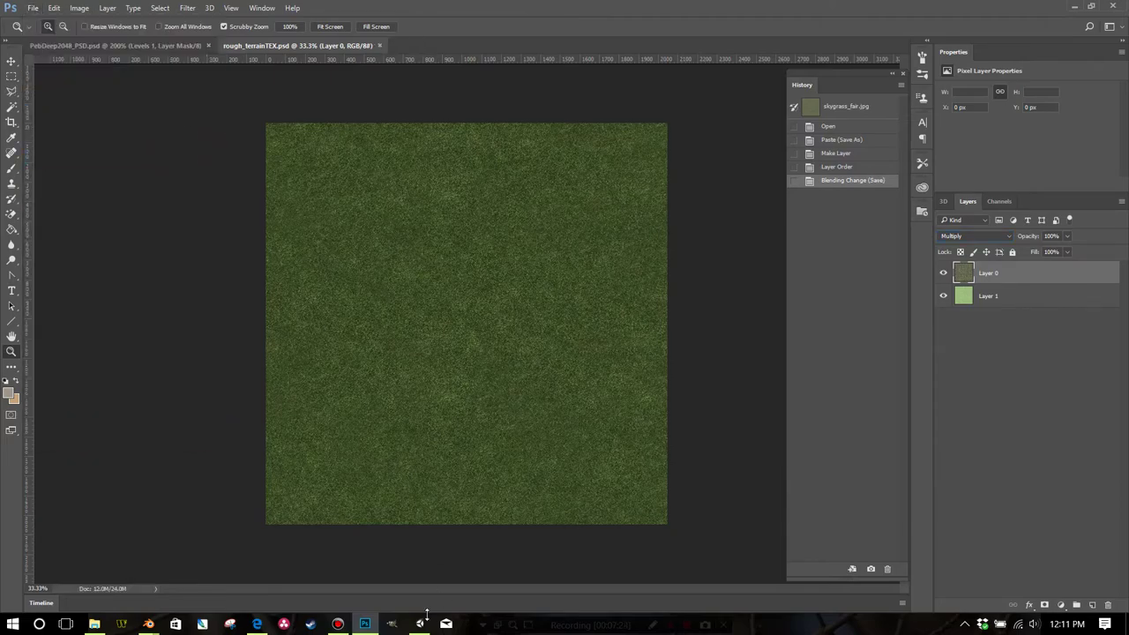
Step: Switch to Unity, set the terrain texture's normal map to None, and apply the change
{"action": "left_click", "coordinate": [421, 621]}
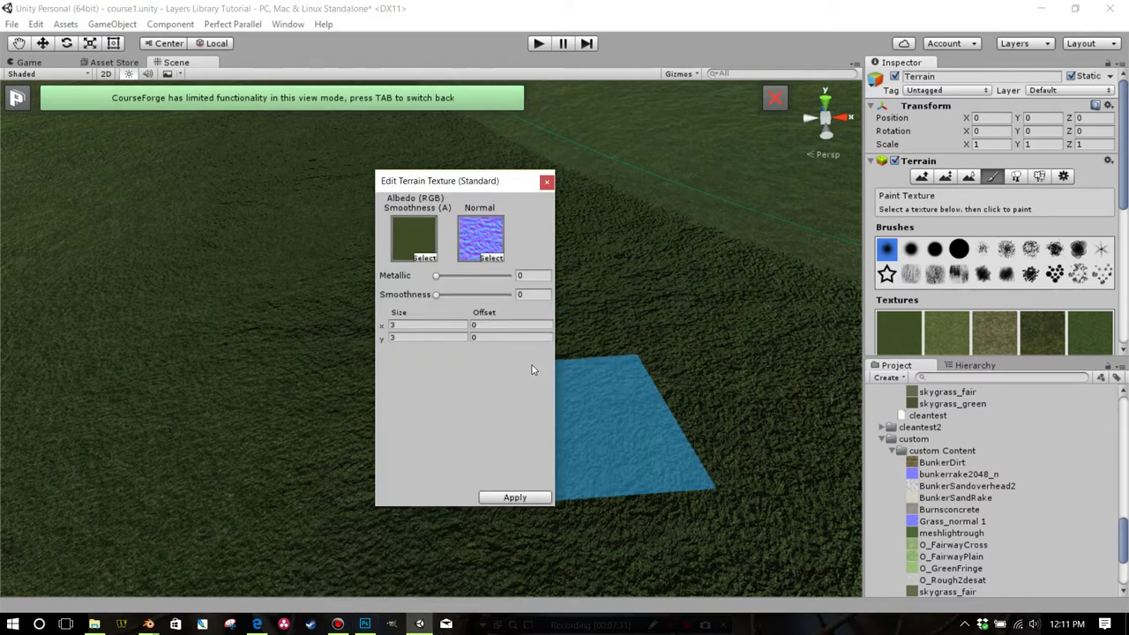
{"action": "left_click", "coordinate": [494, 258]}
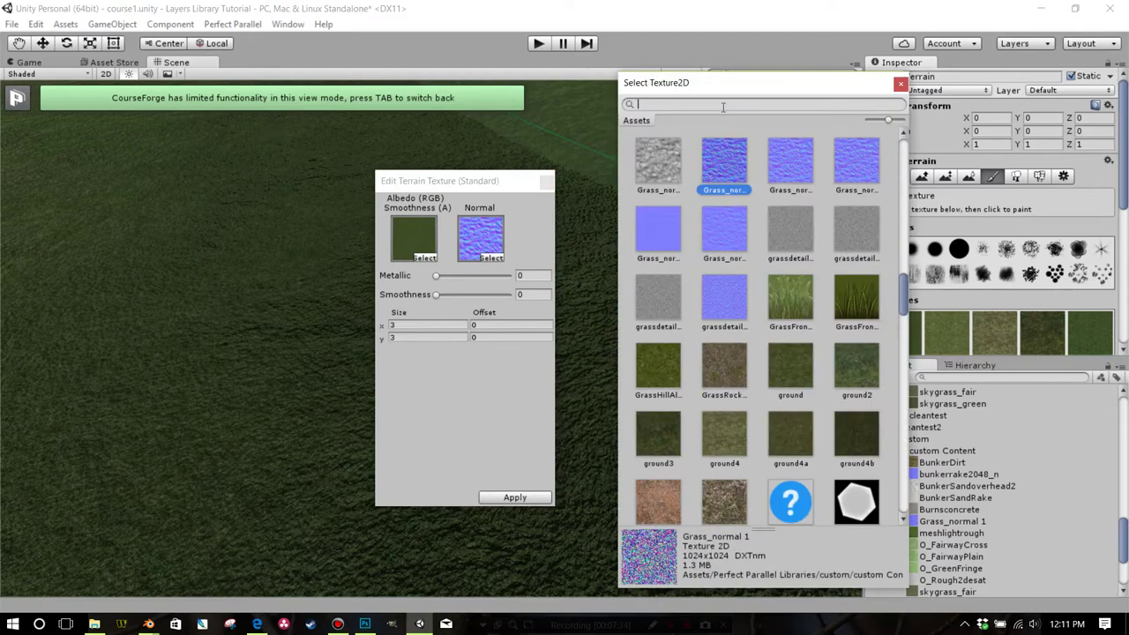
{"action": "type", "text": "none"}
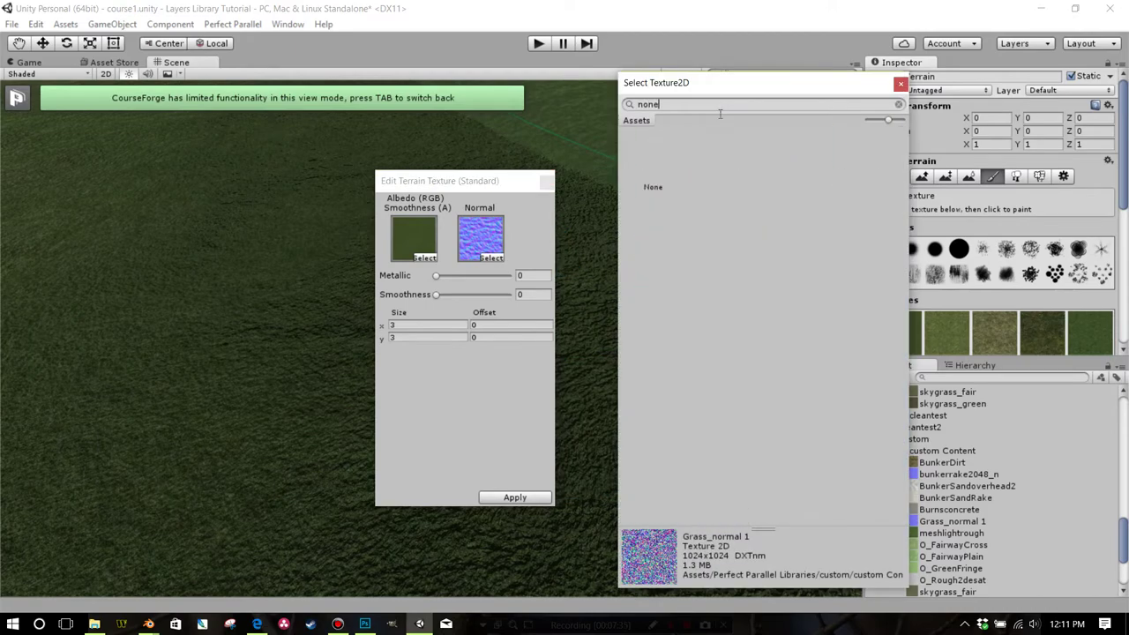
{"action": "left_click", "coordinate": [653, 186]}
{"action": "left_click", "coordinate": [900, 84]}
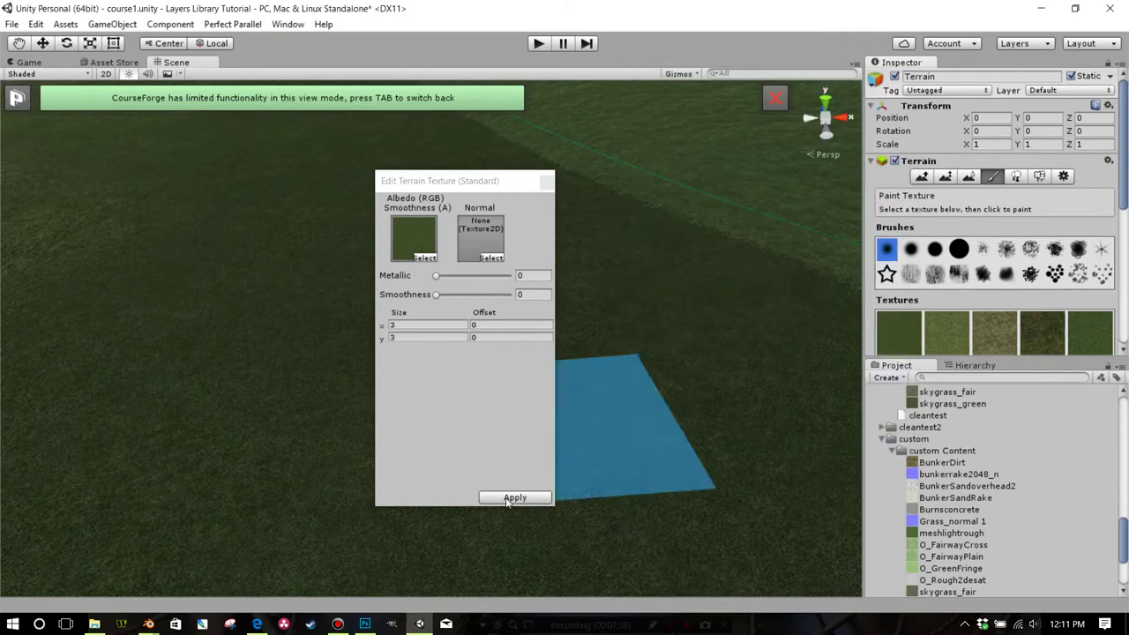
{"action": "left_click", "coordinate": [515, 497]}
Step: Set the first terrain texture's tiling size to 8 in both x and y and apply the change
{"action": "scroll", "coordinate": [674, 258], "scroll_direction": "down", "scroll_amount": 4}
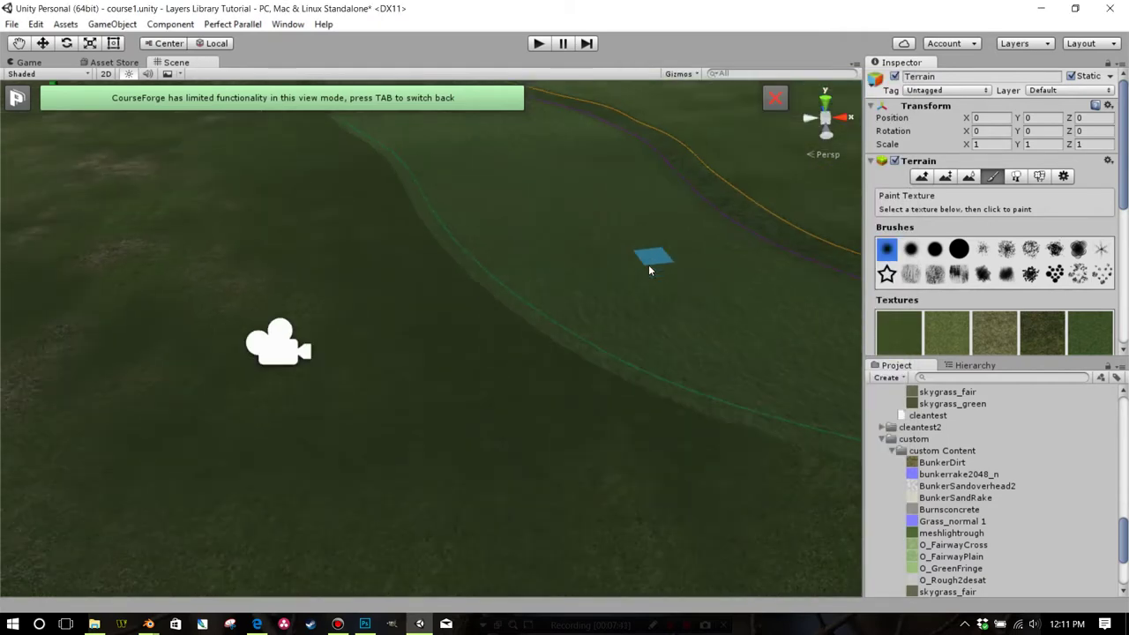
{"action": "scroll", "coordinate": [915, 338], "scroll_direction": "down", "scroll_amount": 3}
{"action": "double_click", "coordinate": [907, 255]}
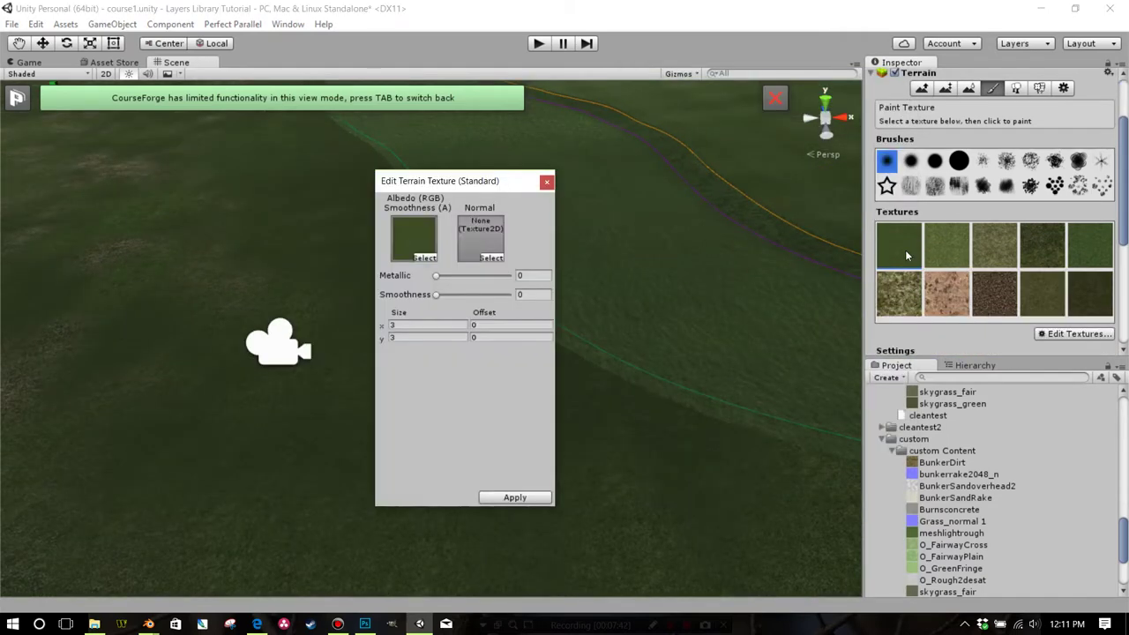
{"action": "left_click", "coordinate": [547, 181]}
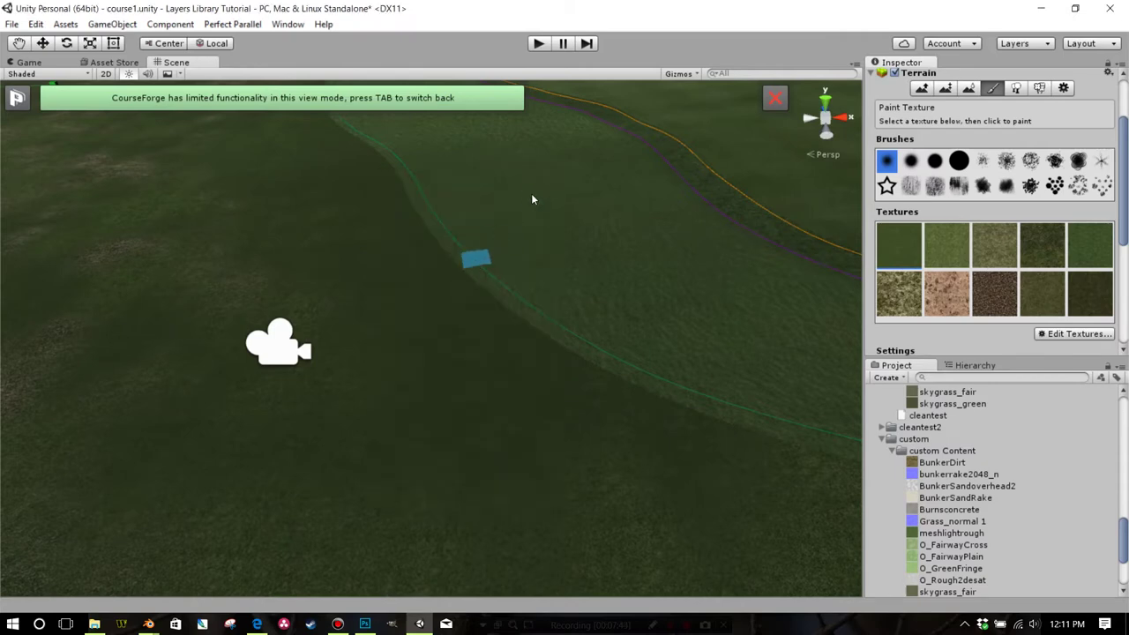
{"action": "double_click", "coordinate": [916, 259]}
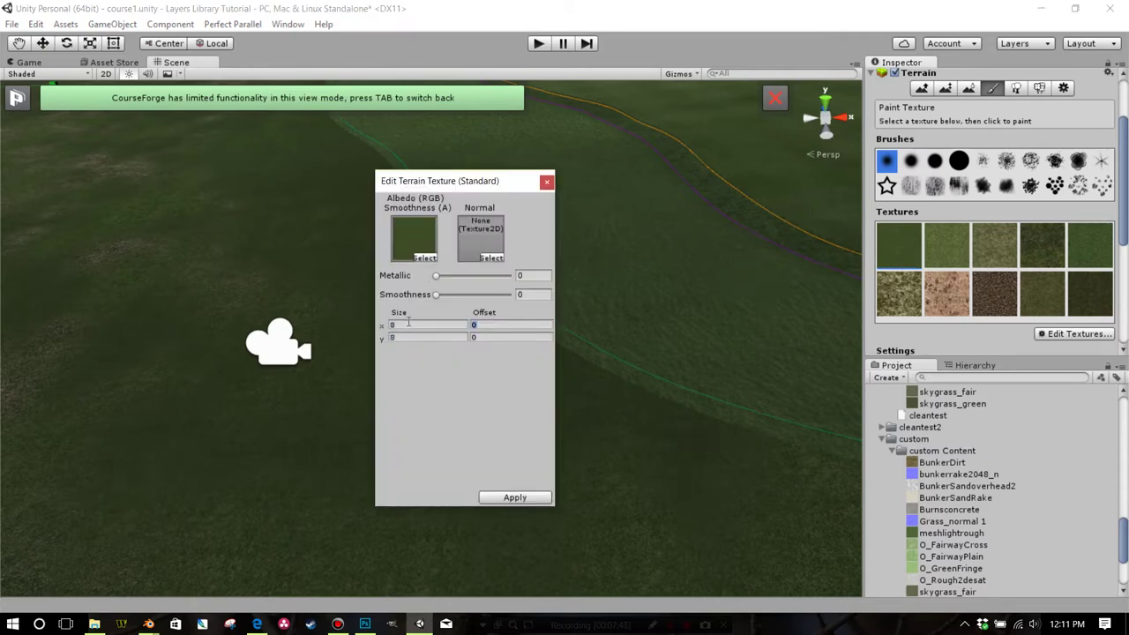
{"action": "left_click", "coordinate": [515, 498]}
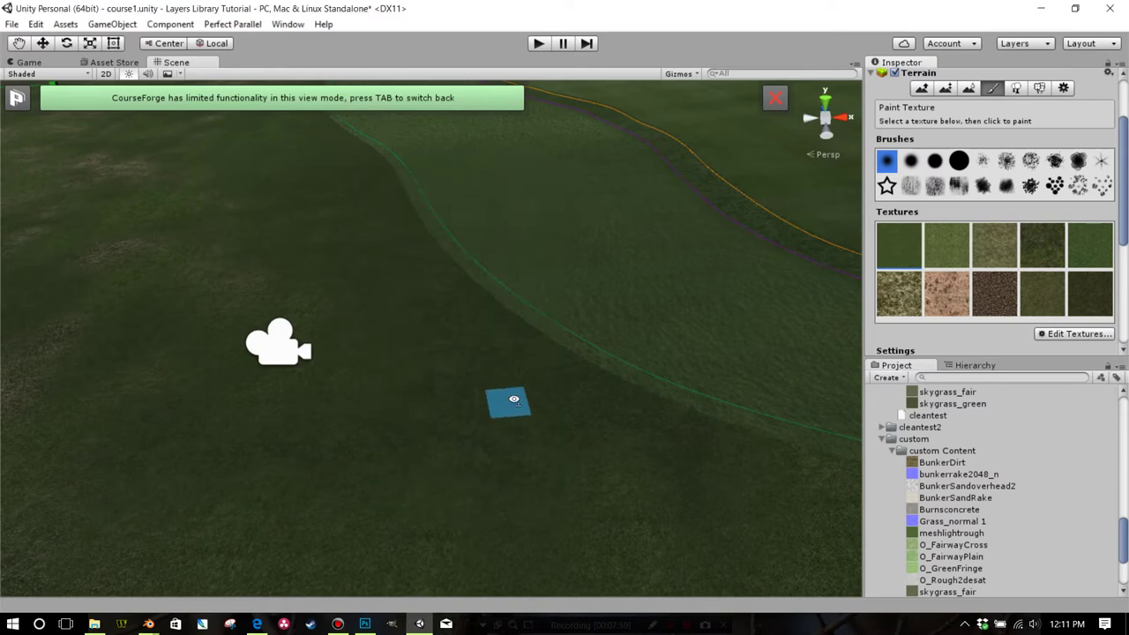
Step: Set the terrain paint brush to opacity 100, target strength 1 and brush size 9
{"action": "scroll", "coordinate": [514, 397], "scroll_direction": "up", "scroll_amount": 2}
{"action": "scroll", "coordinate": [1087, 159], "scroll_direction": "down", "scroll_amount": 5}
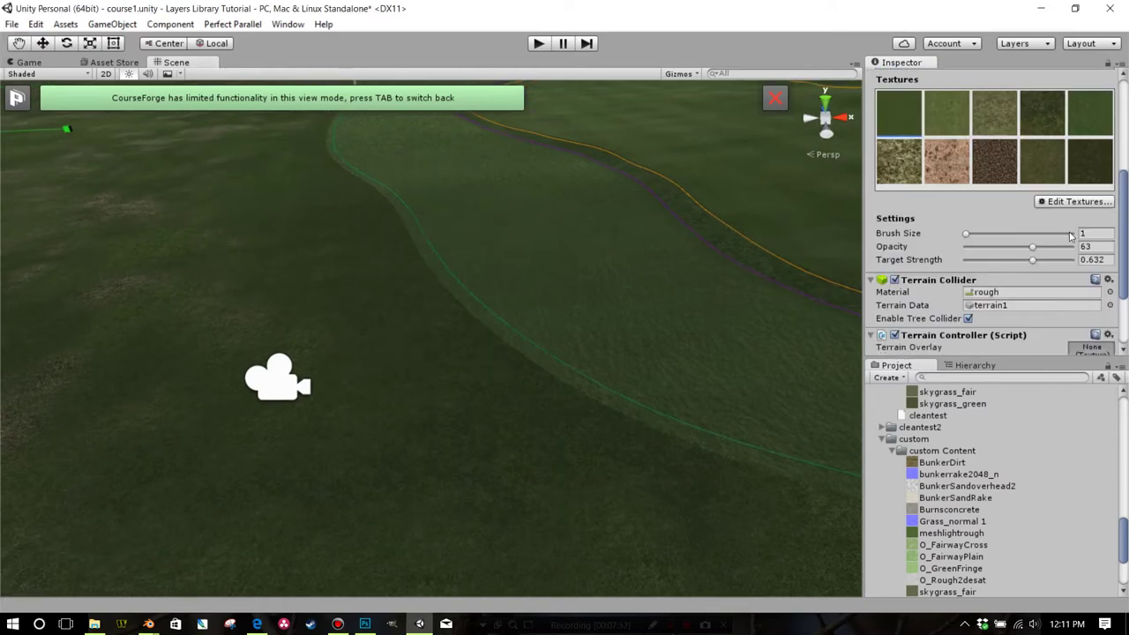
{"action": "left_click_drag", "start_coordinate": [1033, 159], "coordinate": [1104, 164]}
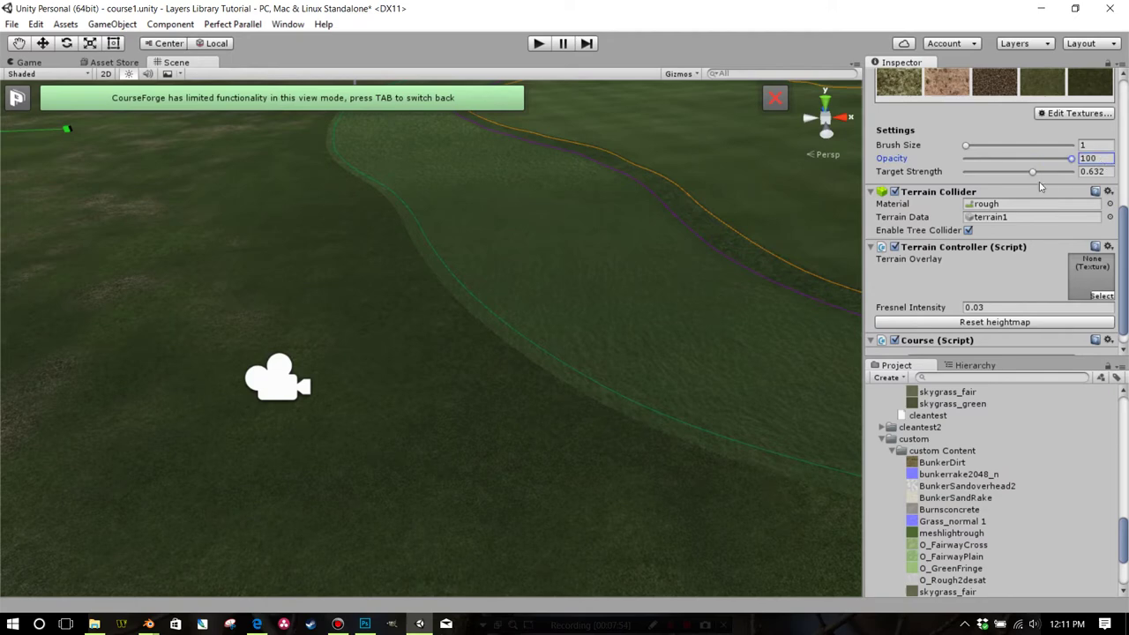
{"action": "left_click_drag", "start_coordinate": [1033, 174], "coordinate": [1117, 175]}
{"action": "scroll", "coordinate": [1059, 229], "scroll_direction": "up", "scroll_amount": 4}
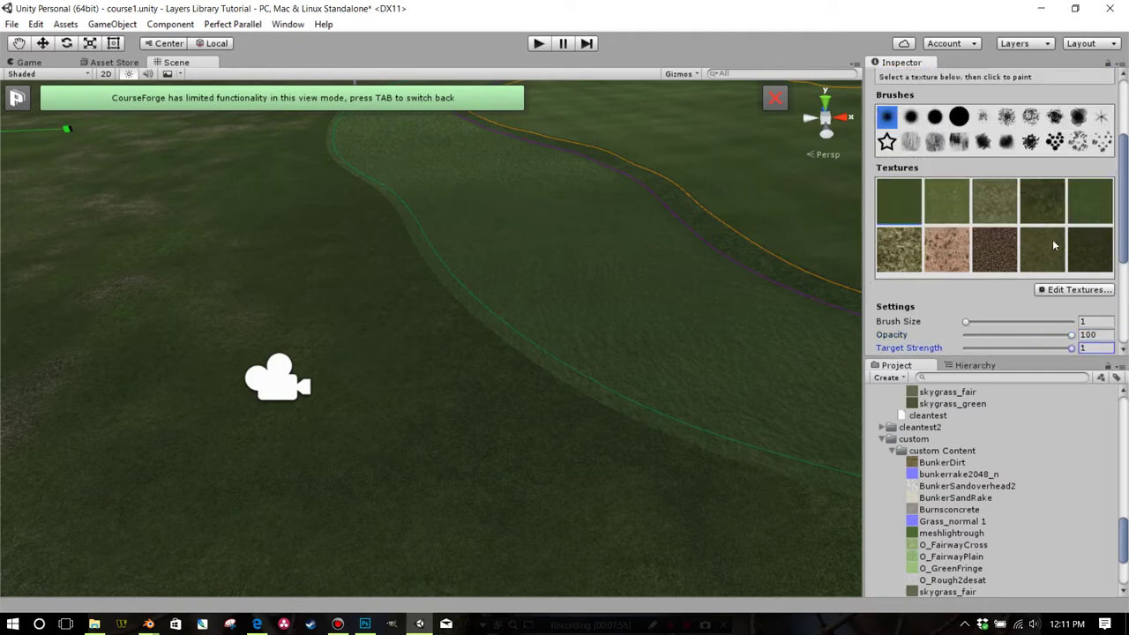
{"action": "left_click_drag", "start_coordinate": [979, 323], "coordinate": [984, 323]}
Step: Paint the pinkish dirt texture with the larger soft round brush along the outside of the green Rough spline
{"action": "left_click", "coordinate": [959, 116]}
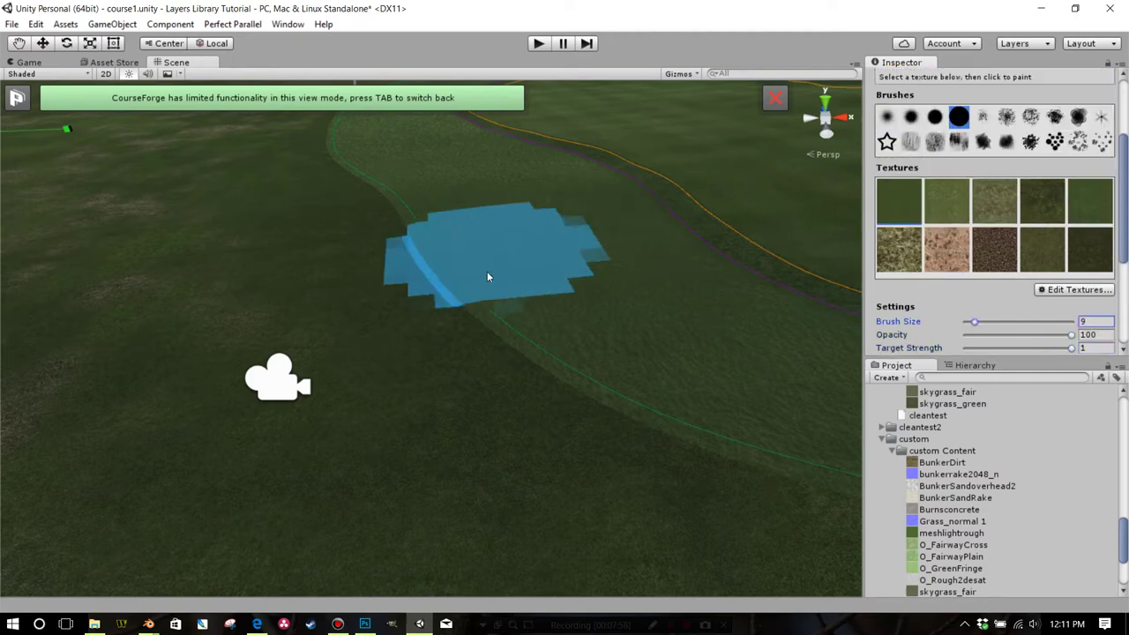
{"action": "left_click", "coordinate": [911, 117]}
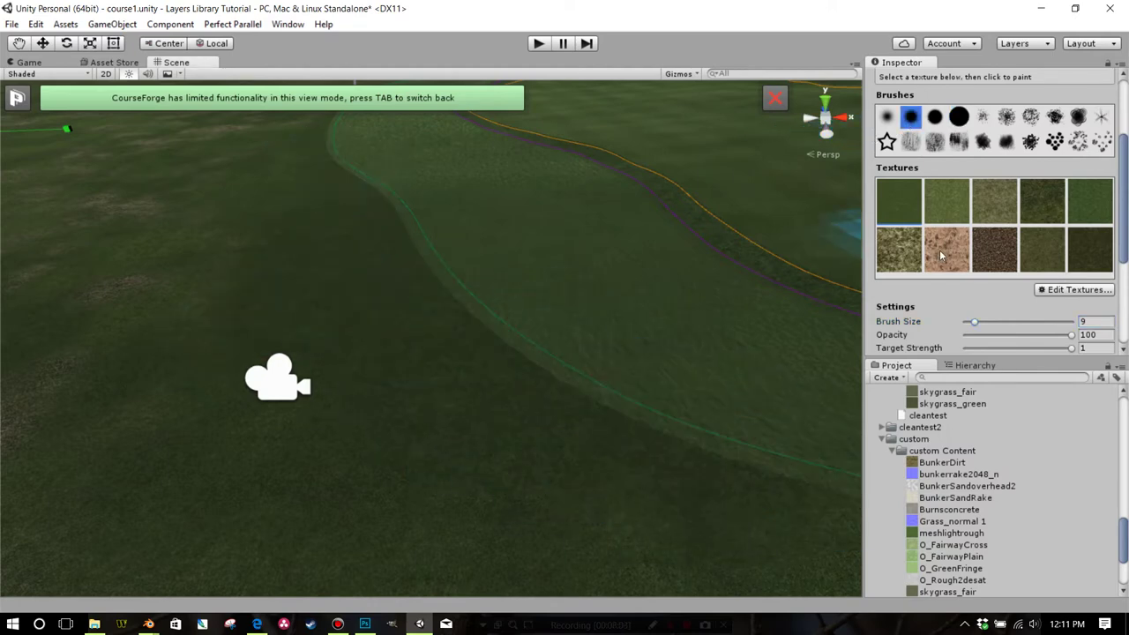
{"action": "mouse_move", "coordinate": [333, 173]}
{"action": "left_mouse_down"}
{"action": "mouse_move", "coordinate": [599, 452]}
{"action": "mouse_move", "coordinate": [749, 492]}
{"action": "mouse_move", "coordinate": [468, 448]}
{"action": "mouse_move", "coordinate": [364, 339]}
{"action": "mouse_move", "coordinate": [365, 261]}
{"action": "mouse_move", "coordinate": [326, 195]}
{"action": "mouse_move", "coordinate": [294, 168]}
{"action": "mouse_move", "coordinate": [293, 145]}
{"action": "mouse_move", "coordinate": [248, 236]}
{"action": "mouse_move", "coordinate": [307, 273]}
{"action": "mouse_move", "coordinate": [334, 397]}
{"action": "mouse_move", "coordinate": [652, 531]}
{"action": "mouse_move", "coordinate": [279, 300]}
{"action": "mouse_move", "coordinate": [229, 144]}
{"action": "mouse_move", "coordinate": [274, 144]}
{"action": "mouse_move", "coordinate": [262, 228]}
{"action": "left_mouse_up"}
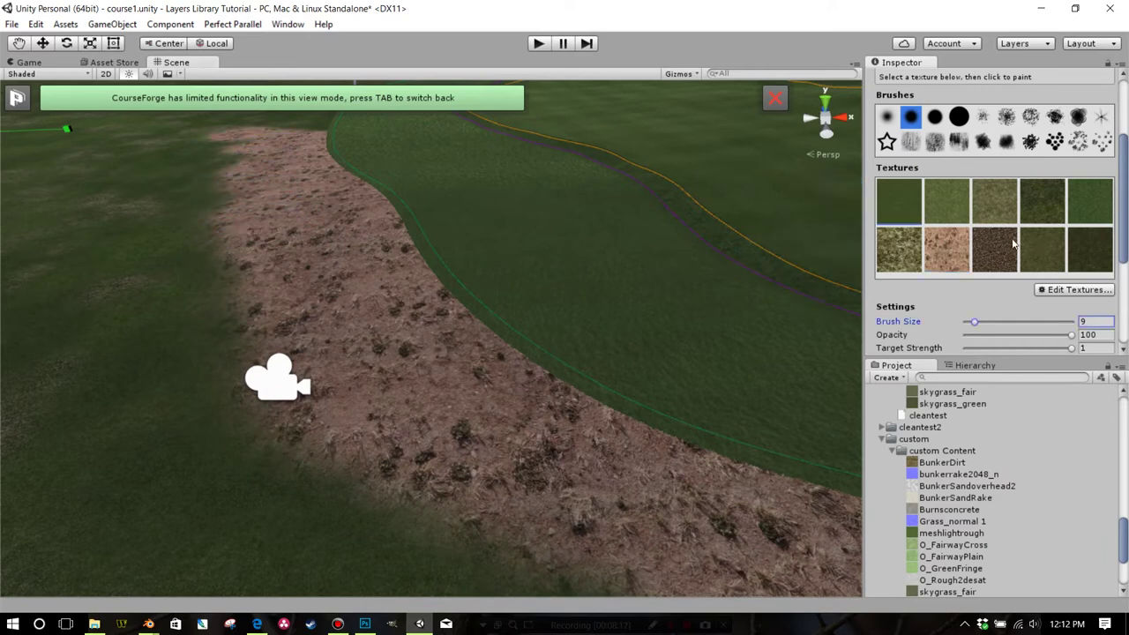
Step: Increase the brush size to 25 and paint over the dirt strip with the first grass texture
{"action": "left_click", "coordinate": [992, 321]}
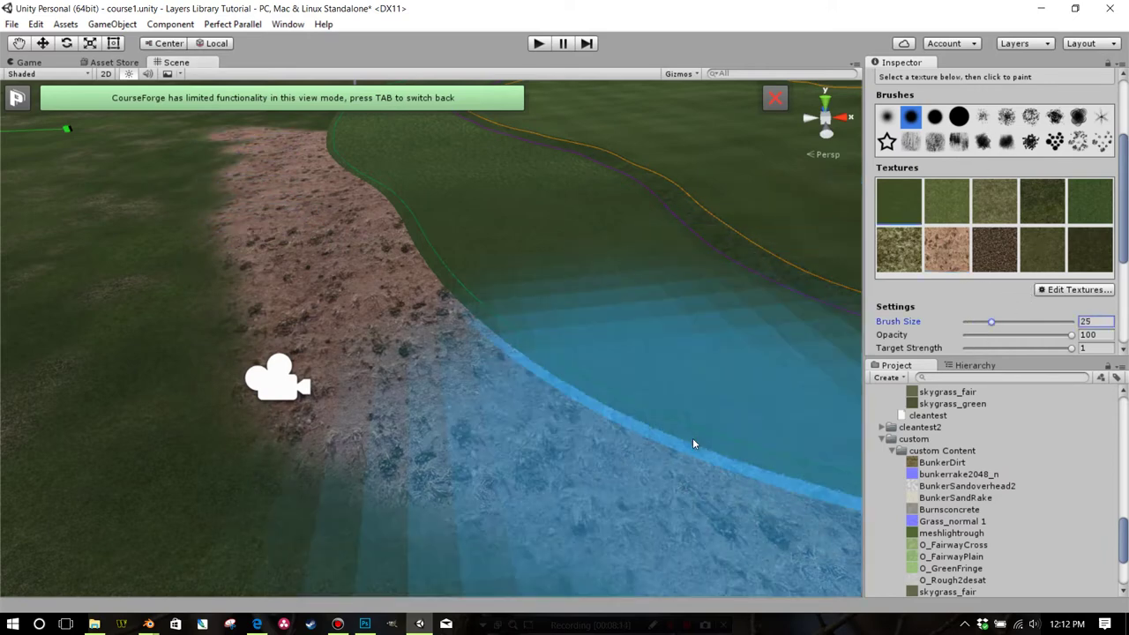
{"action": "mouse_move", "coordinate": [412, 308]}
{"action": "left_mouse_down"}
{"action": "mouse_move", "coordinate": [319, 180]}
{"action": "mouse_move", "coordinate": [284, 153]}
{"action": "mouse_move", "coordinate": [237, 149]}
{"action": "left_mouse_up"}
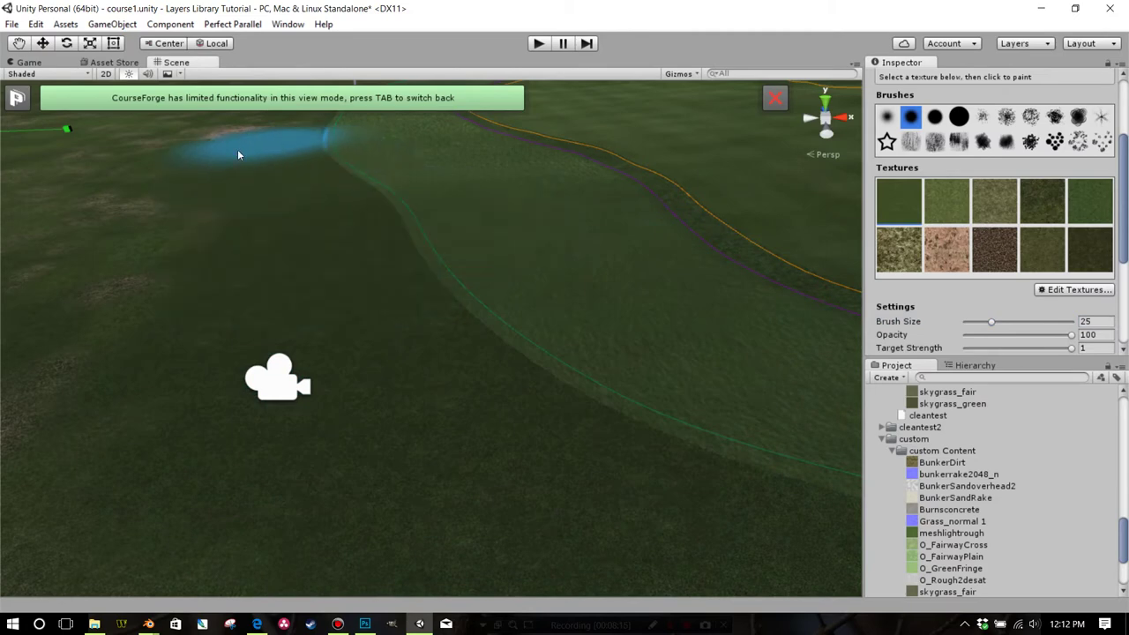
Step: Reduce the brush size to 1 and widen the scene view by narrowing the Inspector
{"action": "left_click_drag", "start_coordinate": [726, 192], "coordinate": [705, 284], "text": "alt"}
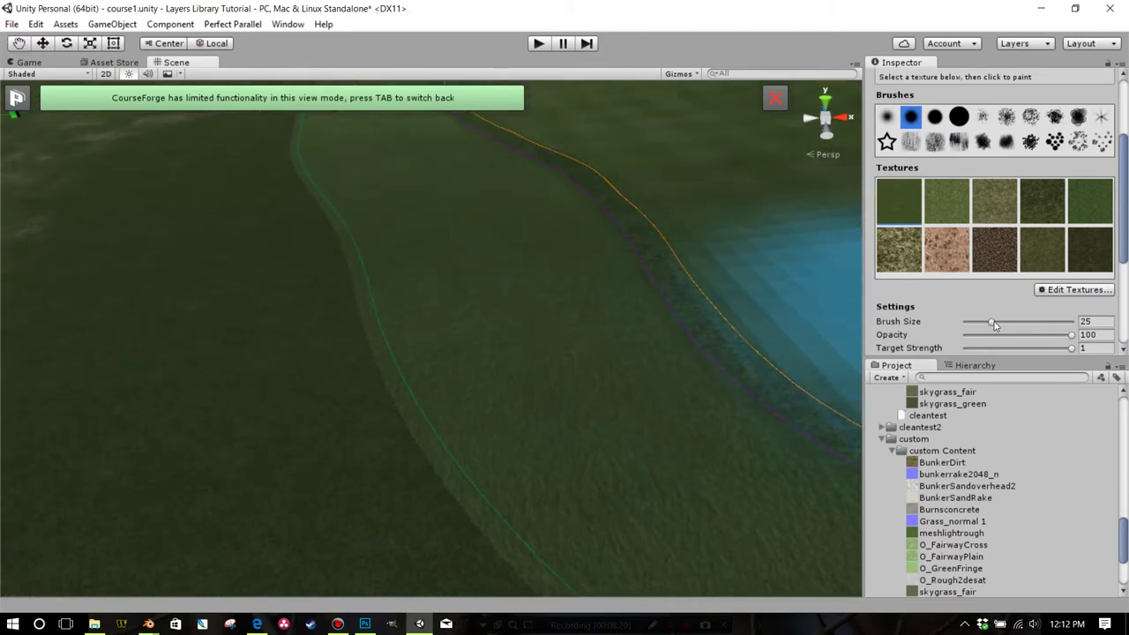
{"action": "left_click_drag", "start_coordinate": [992, 322], "coordinate": [960, 326]}
{"action": "scroll", "coordinate": [429, 323], "scroll_direction": "up", "scroll_amount": 4}
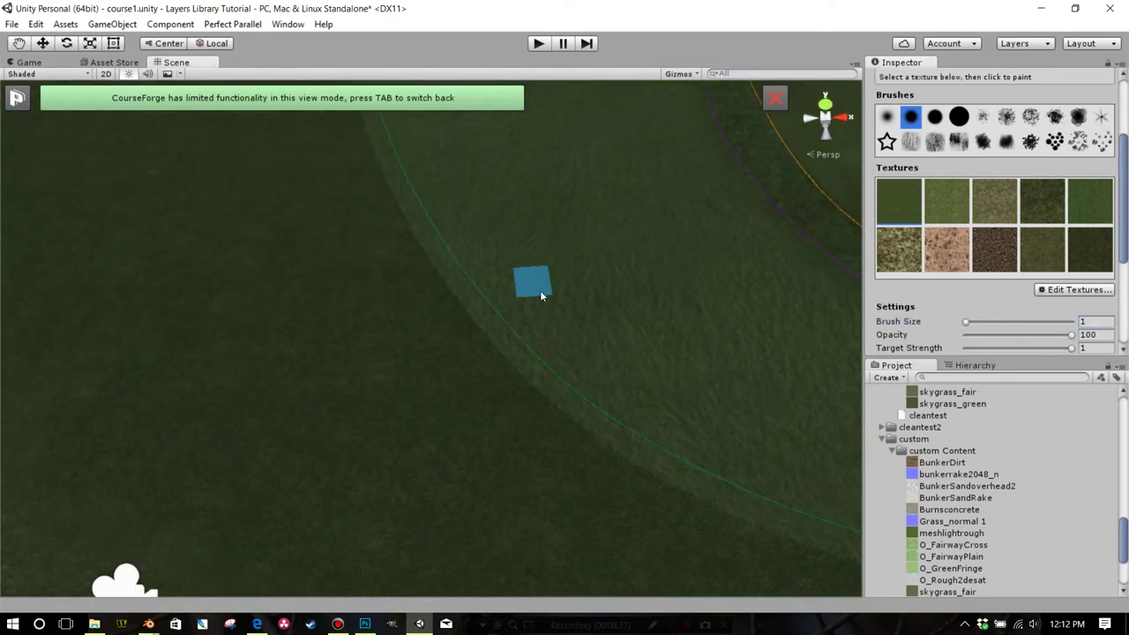
{"action": "left_click_drag", "start_coordinate": [863, 335], "coordinate": [926, 332]}
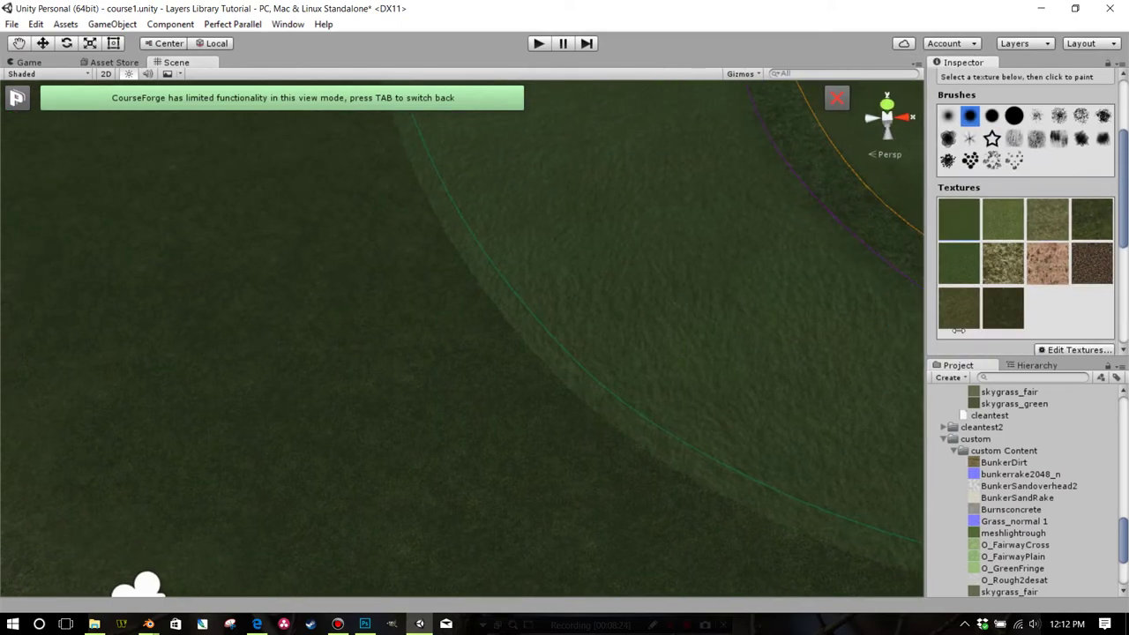
{"action": "scroll", "coordinate": [586, 326], "scroll_direction": "up", "scroll_amount": 3}
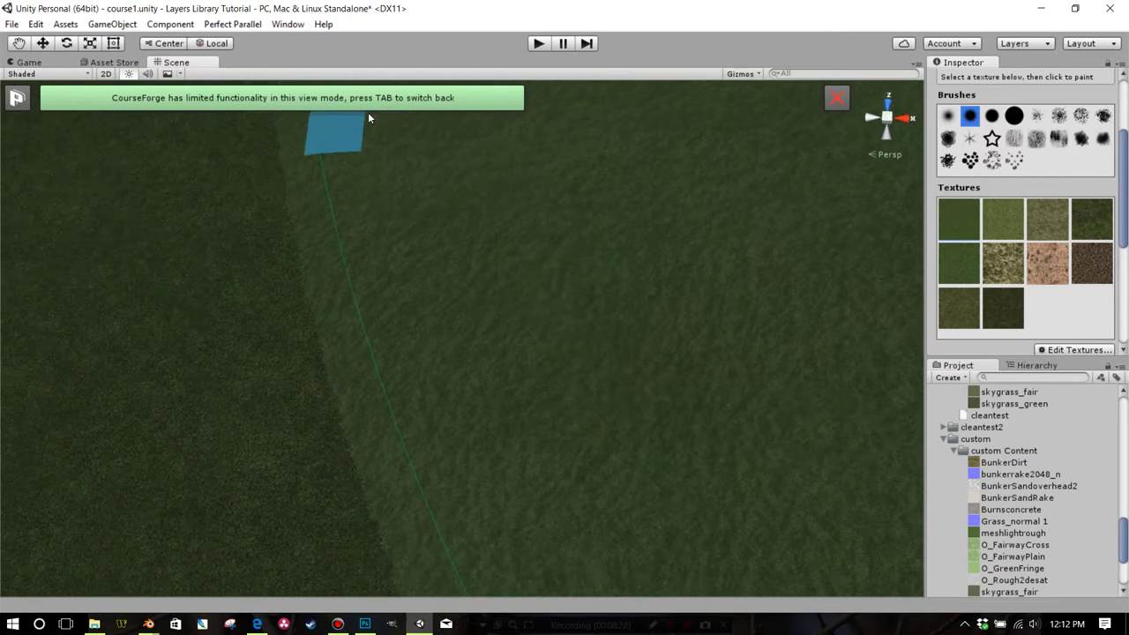
Step: Return to the CourseForge view mode and set the Rough layer's Normal 2 tiling to 0
{"action": "key", "text": "Tab"}
{"action": "key", "text": "Tab"}
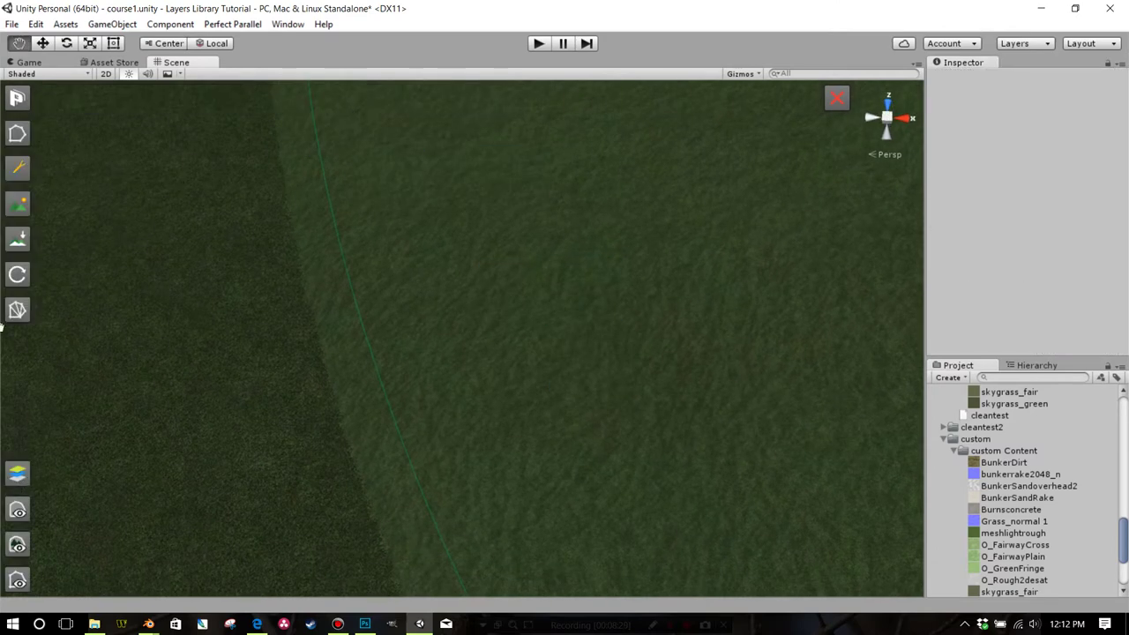
{"action": "left_click", "coordinate": [18, 477]}
{"action": "left_click", "coordinate": [318, 550]}
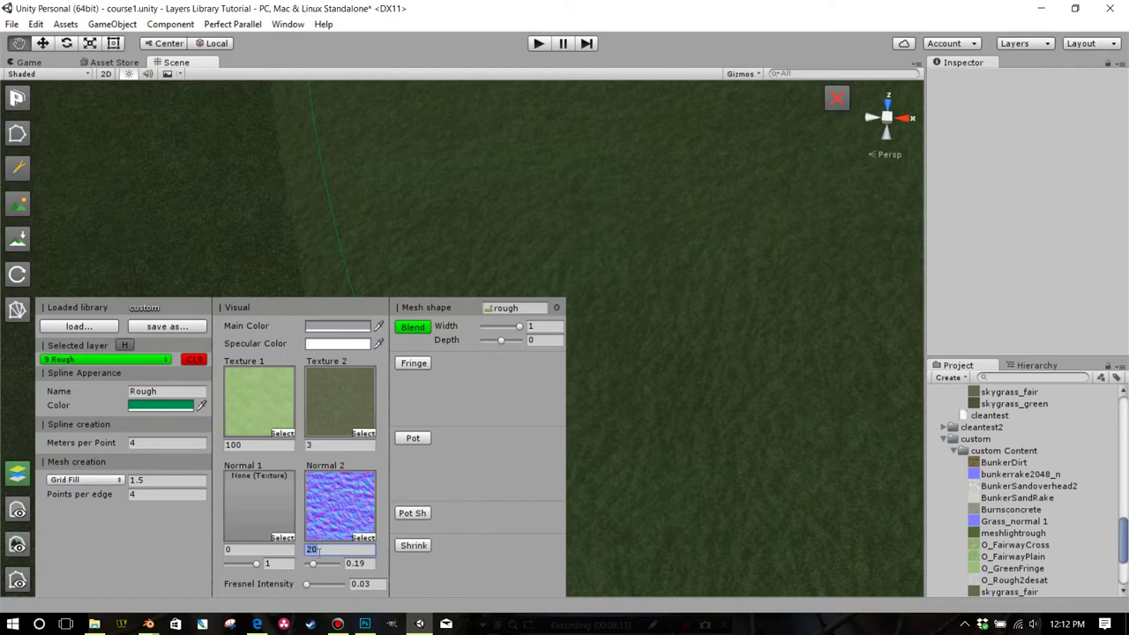
{"action": "left_click", "coordinate": [18, 473]}
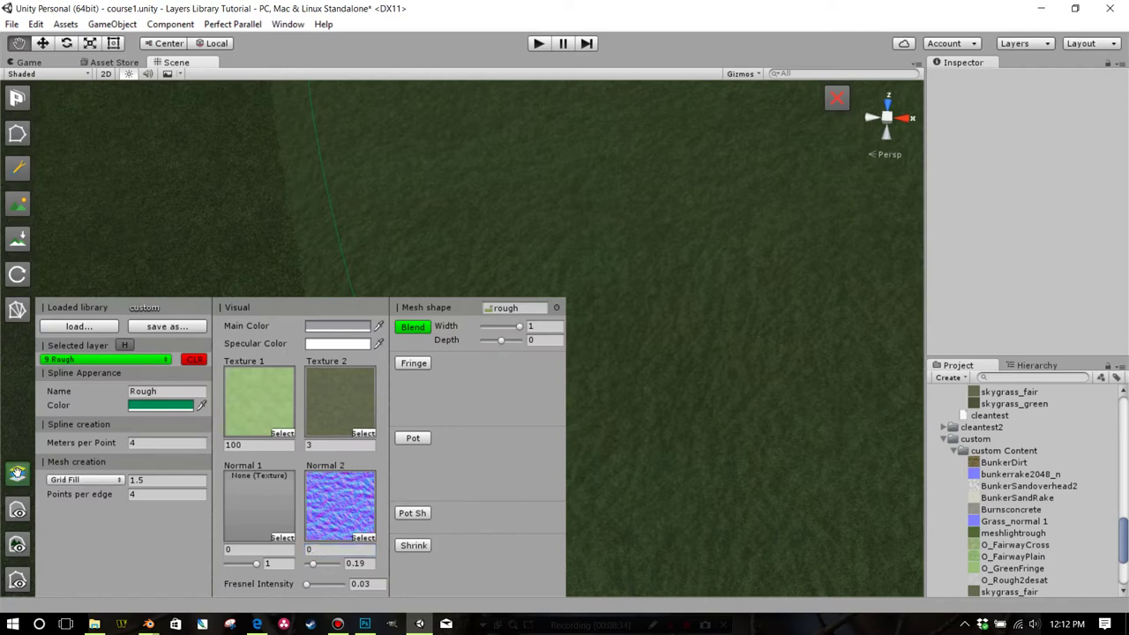
Step: Select the Rough spline Spline 5 and rebuild its mesh with Build Splines
{"action": "left_click", "coordinate": [17, 132]}
{"action": "left_click", "coordinate": [308, 123]}
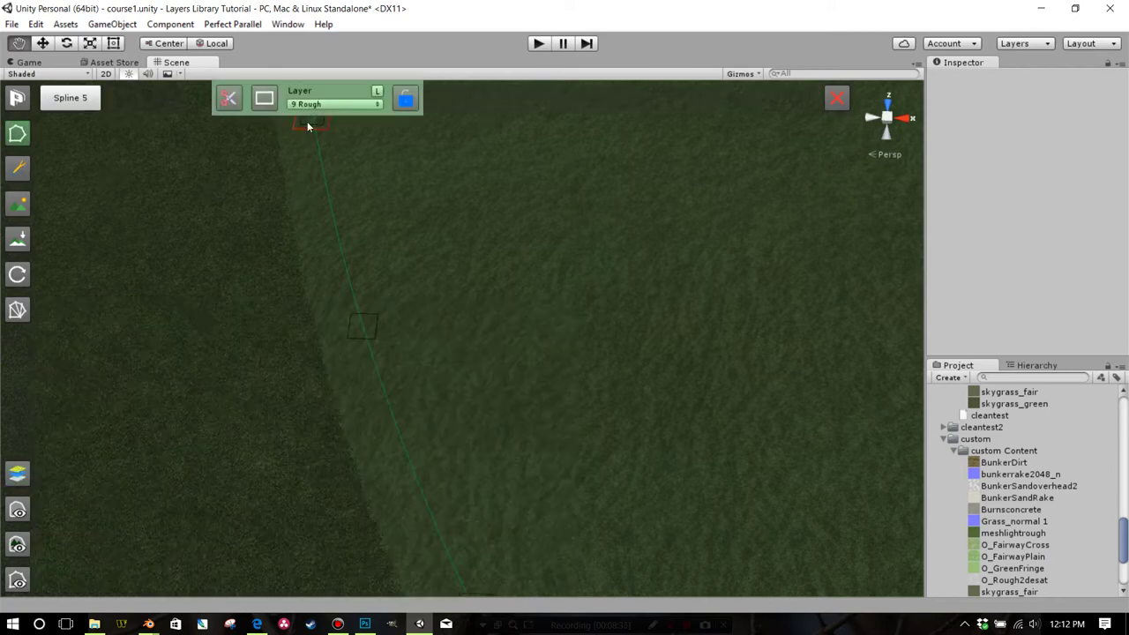
{"action": "left_click", "coordinate": [17, 311]}
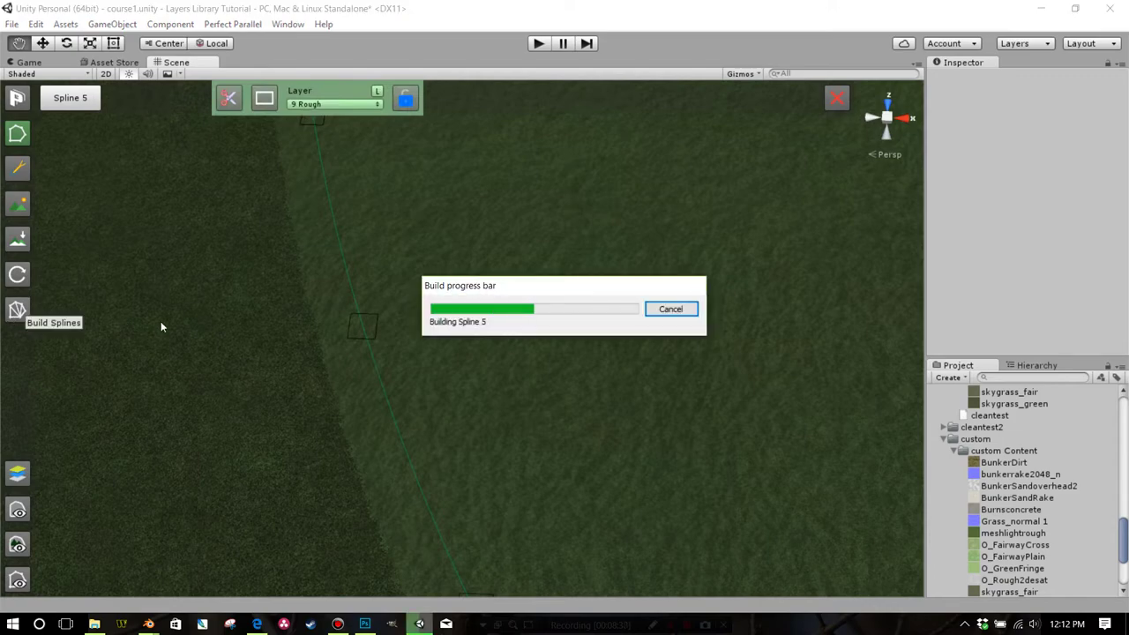
Step: Examine the grass up close along the rebuilt Rough edge, comparing its texture scale and color with the adjoining terrain
{"action": "scroll", "coordinate": [201, 332], "scroll_direction": "up", "scroll_amount": 5}
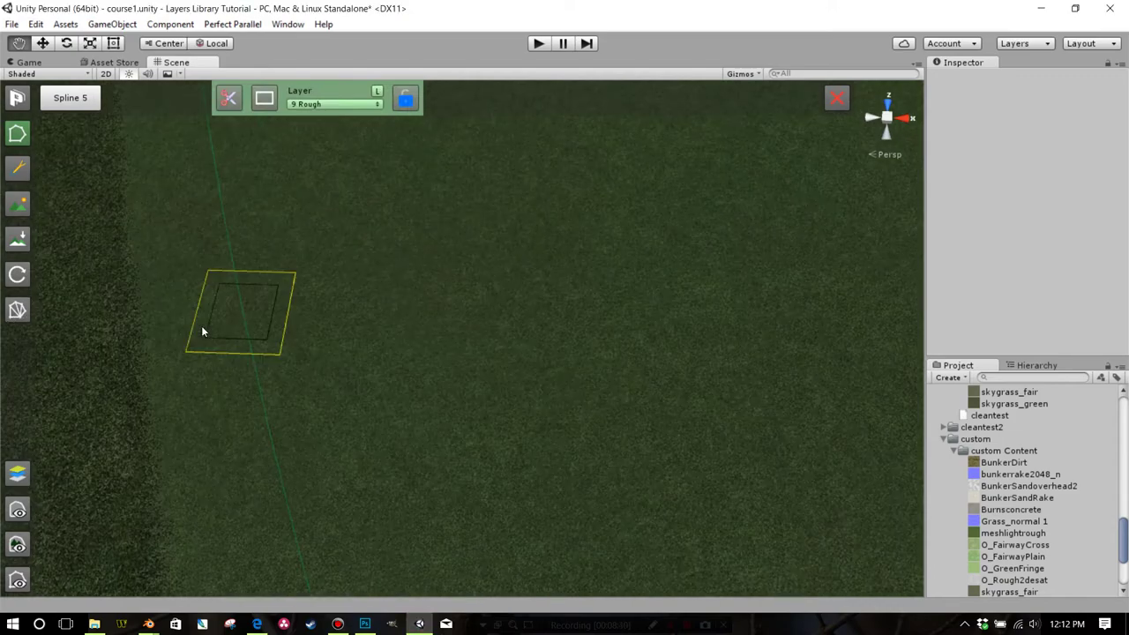
{"action": "left_click_drag", "start_coordinate": [202, 332], "coordinate": [390, 372]}
{"action": "key", "text": "Up"}
{"action": "key", "text": "Left"}
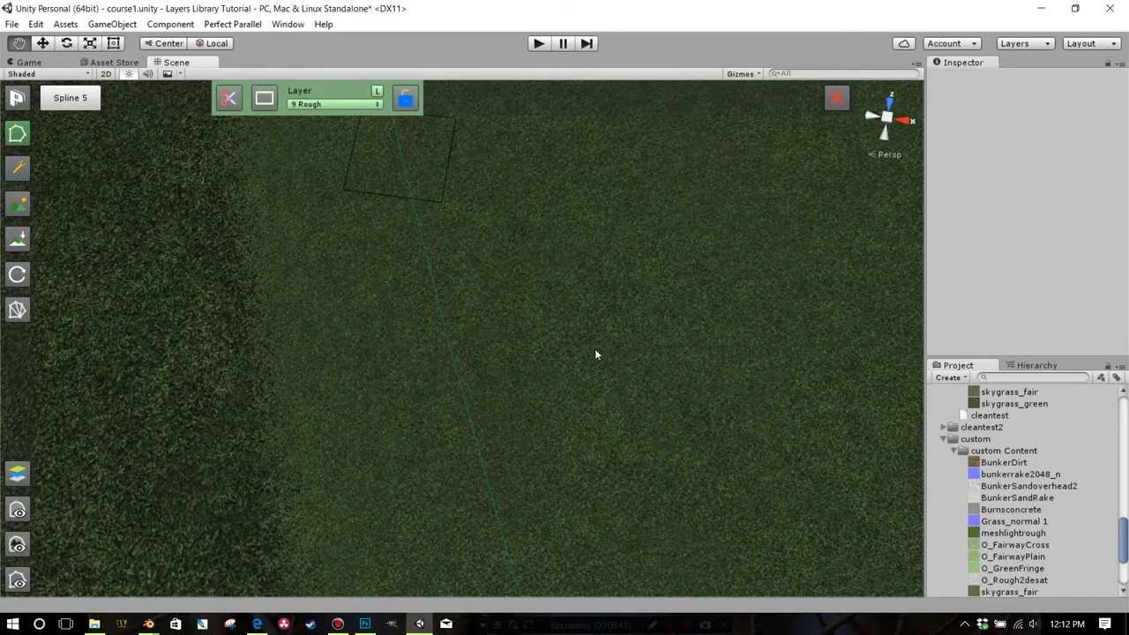
{"action": "left_click_drag", "start_coordinate": [485, 366], "coordinate": [670, 343]}
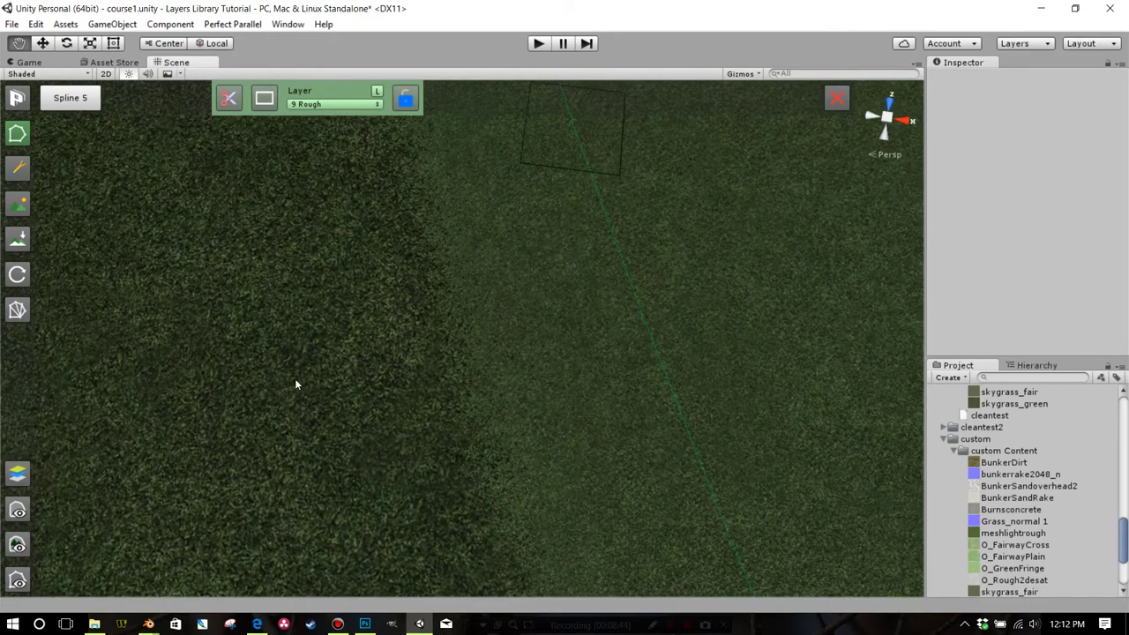
{"action": "left_click_drag", "start_coordinate": [309, 375], "coordinate": [333, 312]}
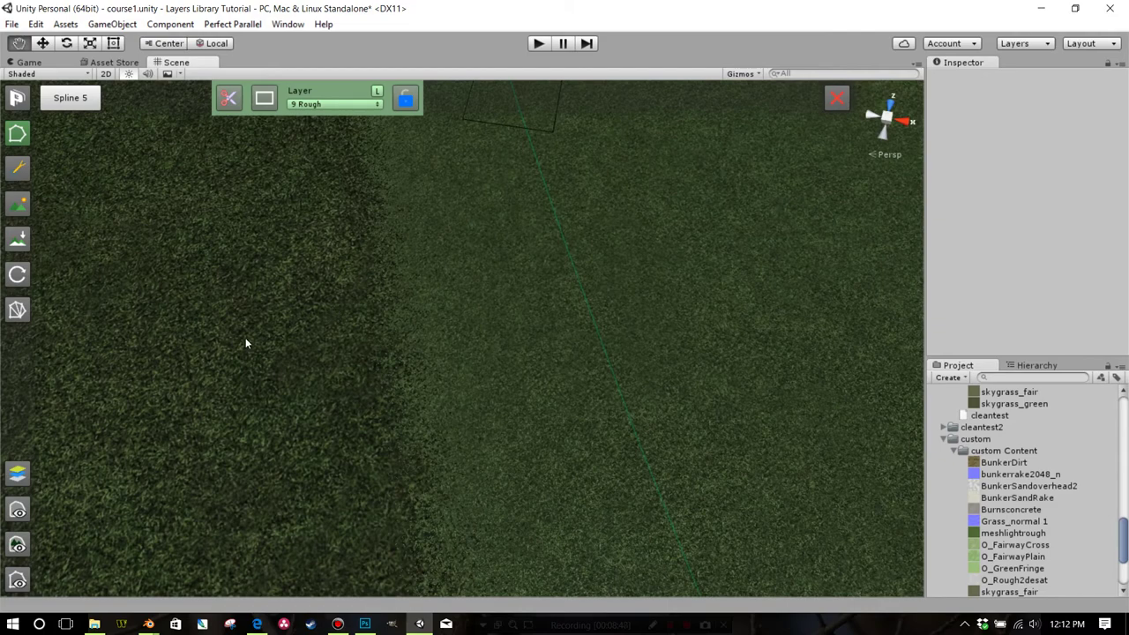
{"action": "scroll", "coordinate": [616, 340], "scroll_direction": "up", "scroll_amount": 5}
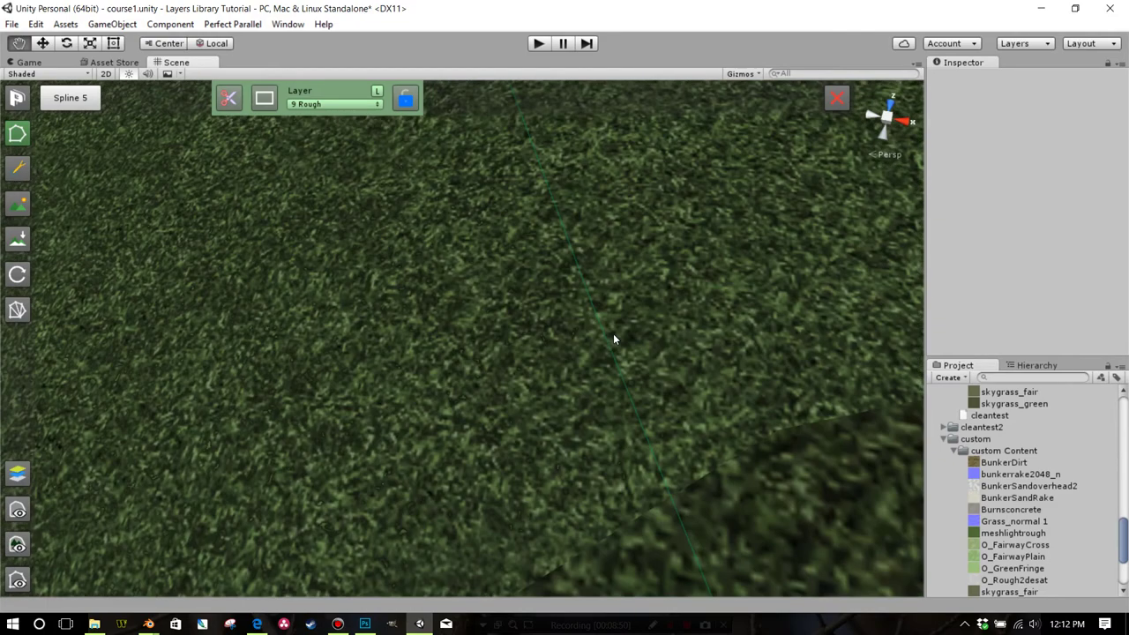
{"action": "scroll", "coordinate": [613, 338], "scroll_direction": "down", "scroll_amount": 5}
{"action": "scroll", "coordinate": [611, 342], "scroll_direction": "up", "scroll_amount": 3}
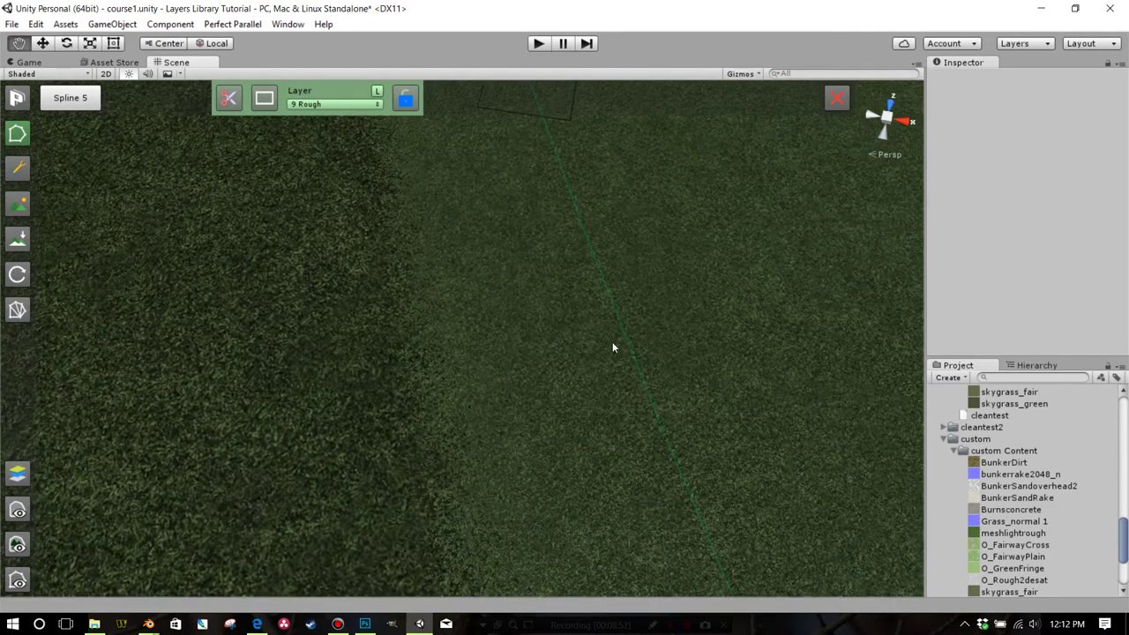
{"action": "scroll", "coordinate": [665, 349], "scroll_direction": "down", "scroll_amount": 3}
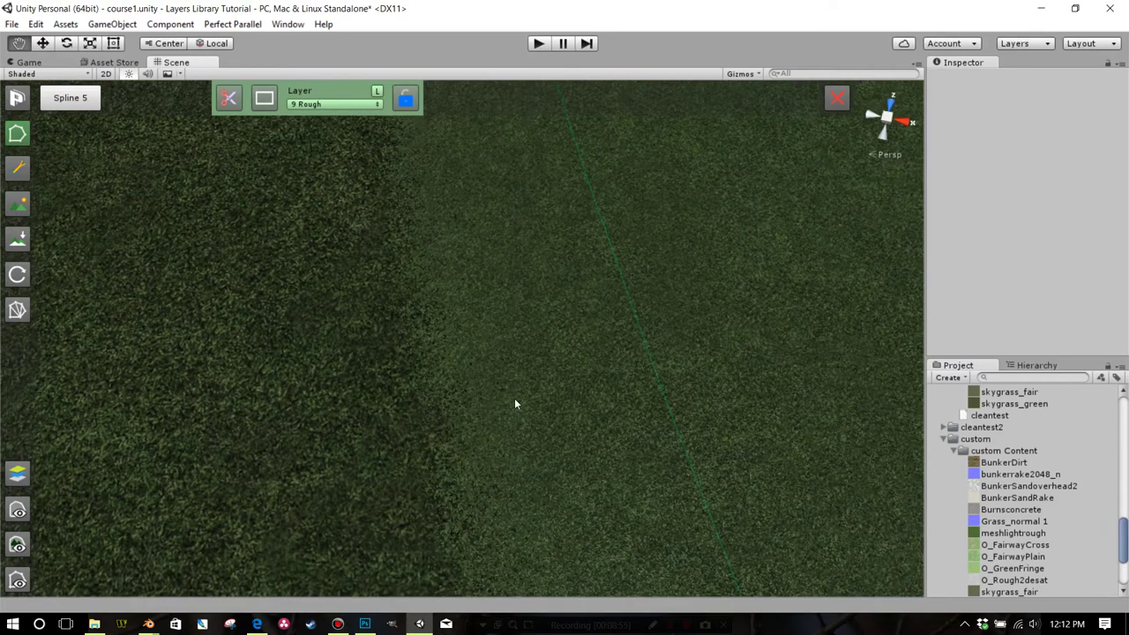
{"action": "scroll", "coordinate": [566, 414], "scroll_direction": "down", "scroll_amount": 1}
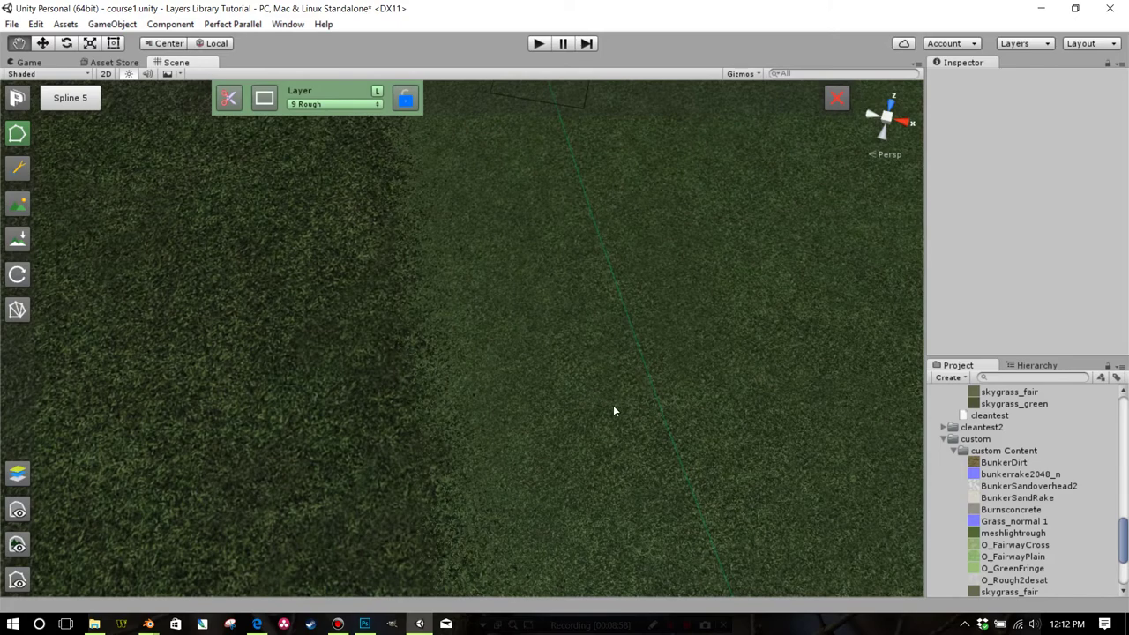
{"action": "scroll", "coordinate": [615, 411], "scroll_direction": "up", "scroll_amount": 1}
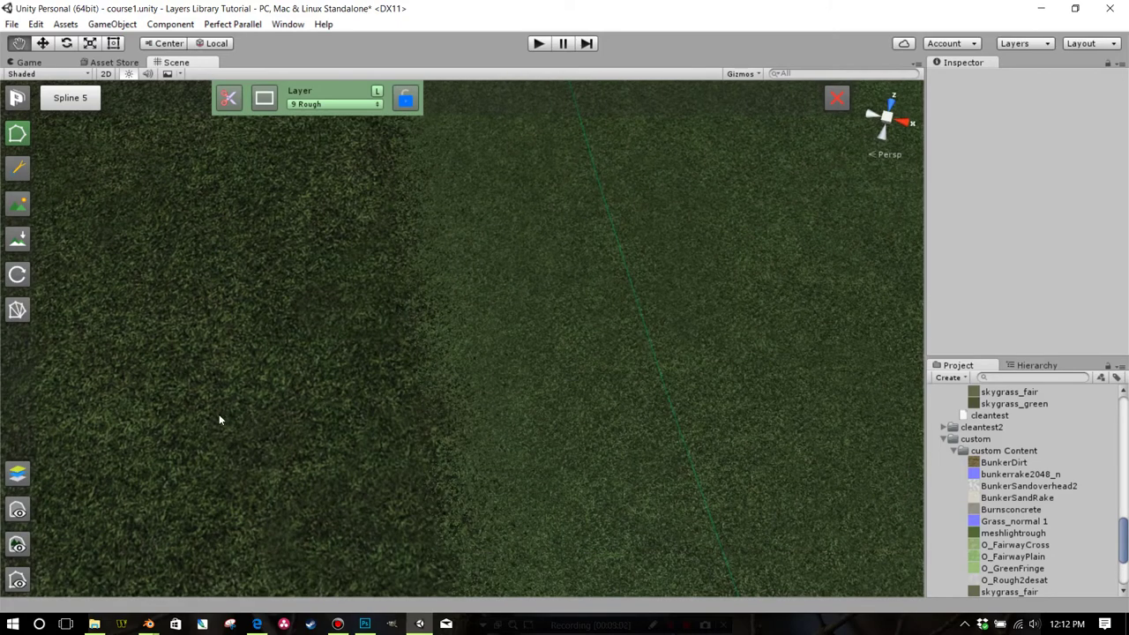
{"action": "left_click_drag", "start_coordinate": [449, 339], "coordinate": [438, 328]}
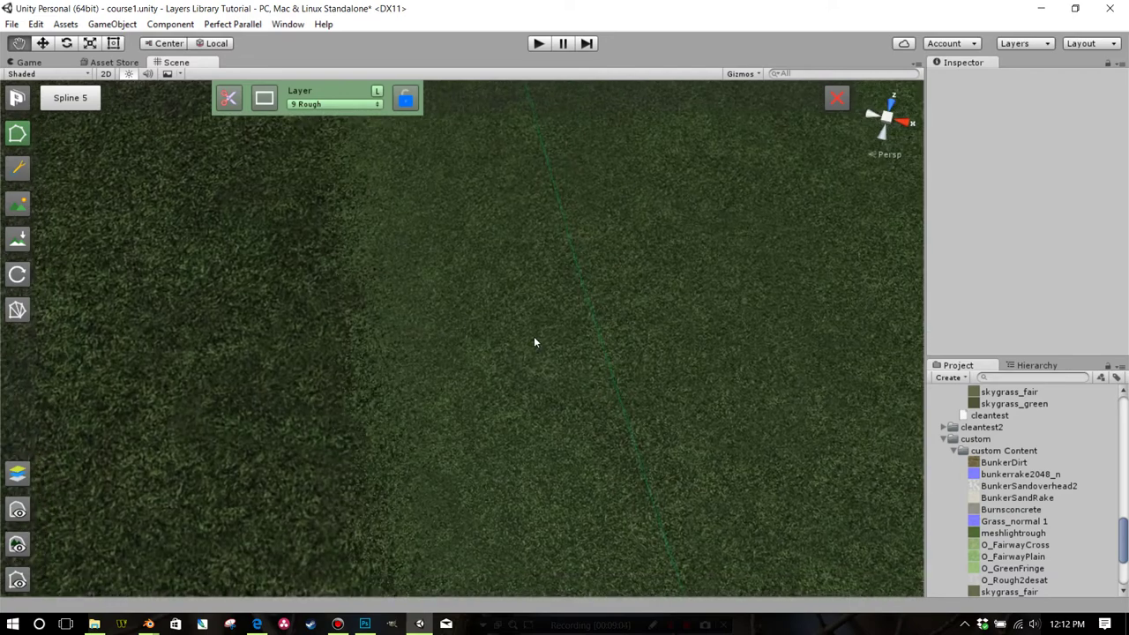
{"action": "left_click_drag", "start_coordinate": [535, 337], "coordinate": [562, 234]}
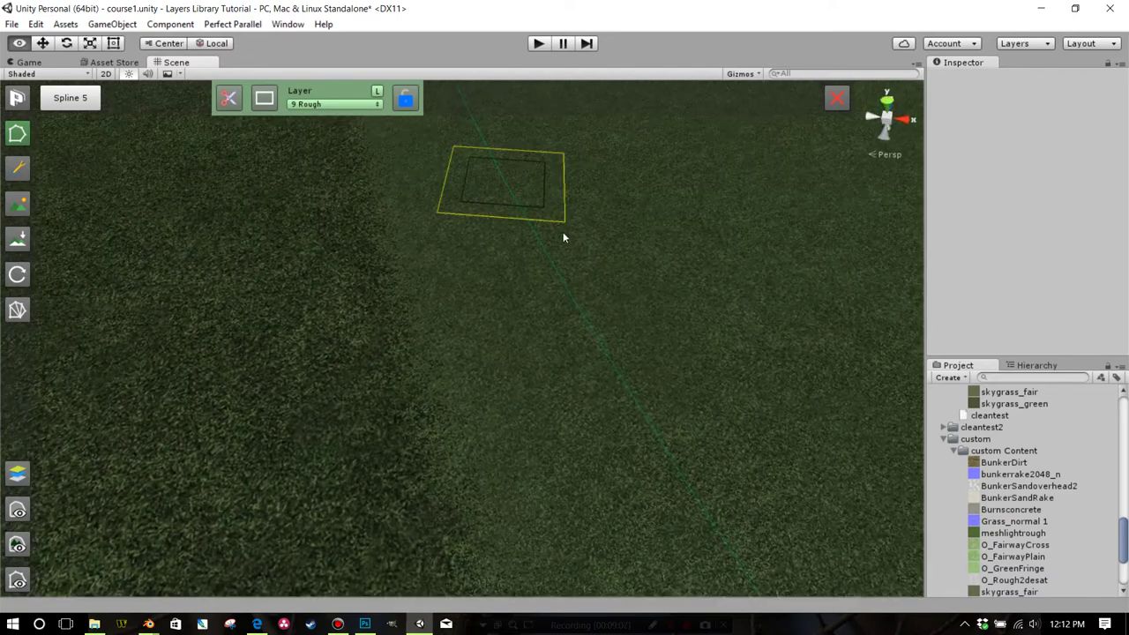
Step: Check the tiling of the Rough layer's Texture 2 and set the terrain's first grass texture size to 3 by 3
{"action": "left_click", "coordinate": [14, 480]}
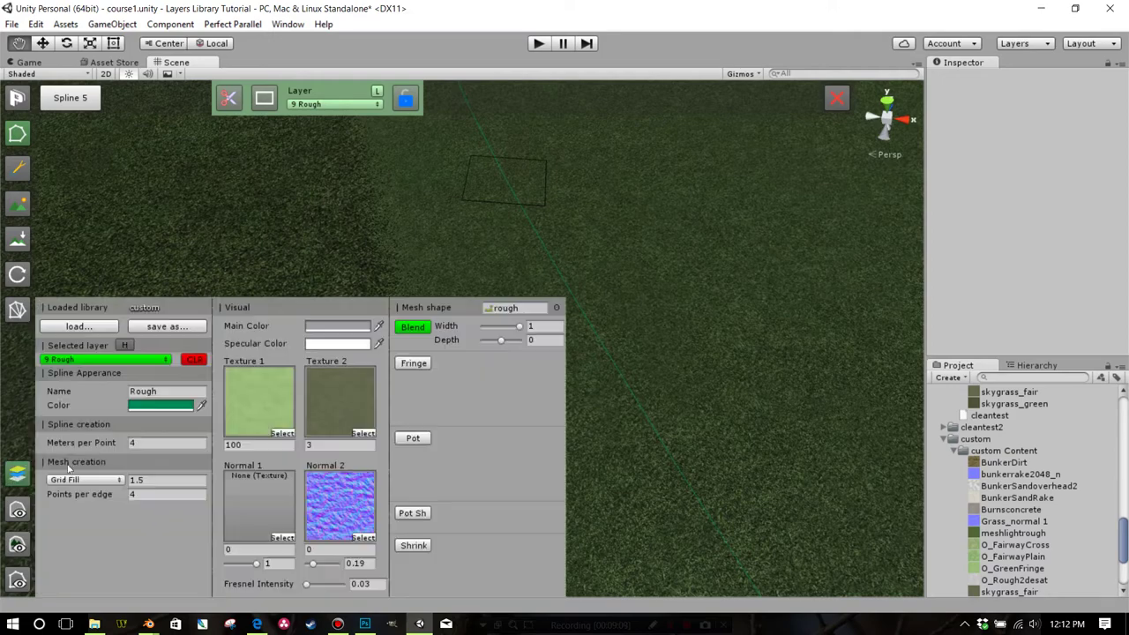
{"action": "left_click", "coordinate": [329, 446]}
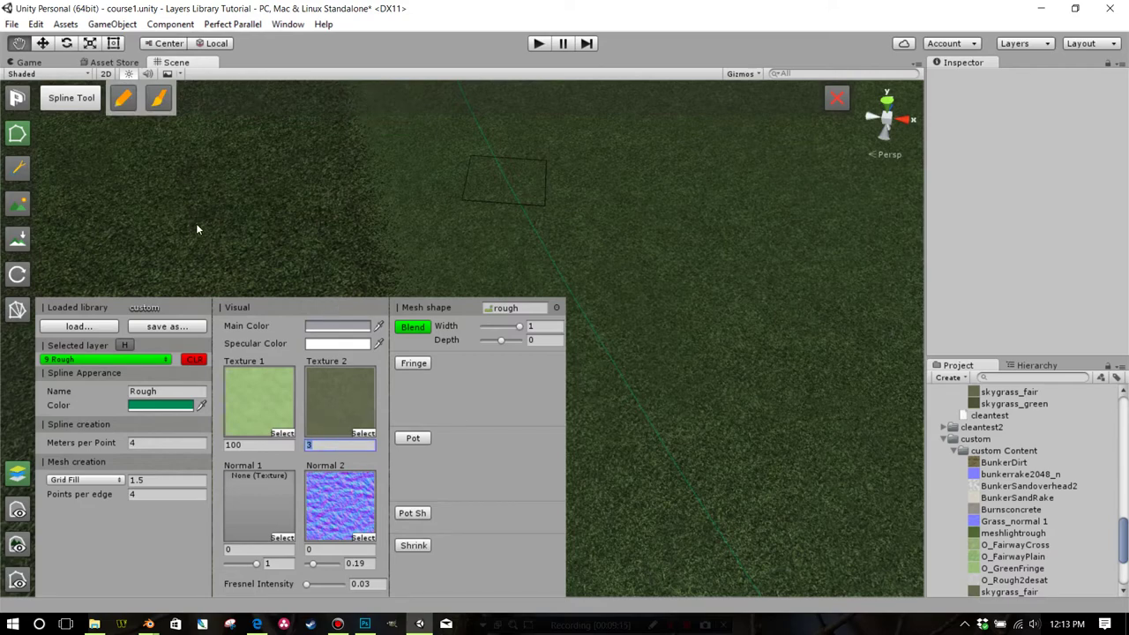
{"action": "left_click", "coordinate": [18, 475]}
{"action": "left_click", "coordinate": [20, 211]}
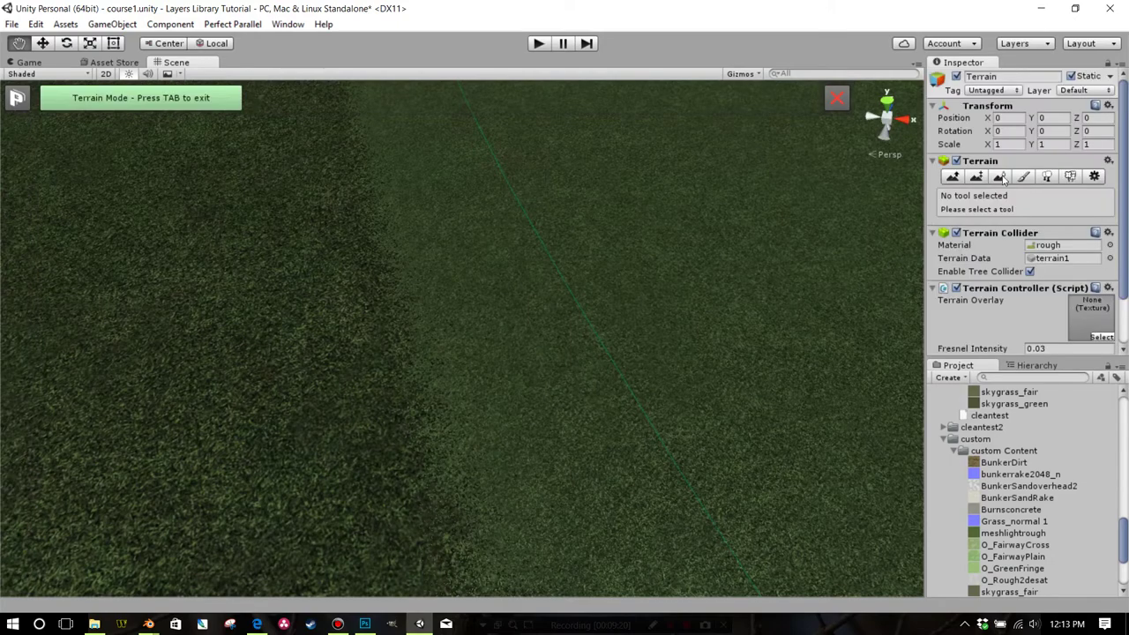
{"action": "left_click", "coordinate": [1024, 176]}
{"action": "double_click", "coordinate": [971, 346]}
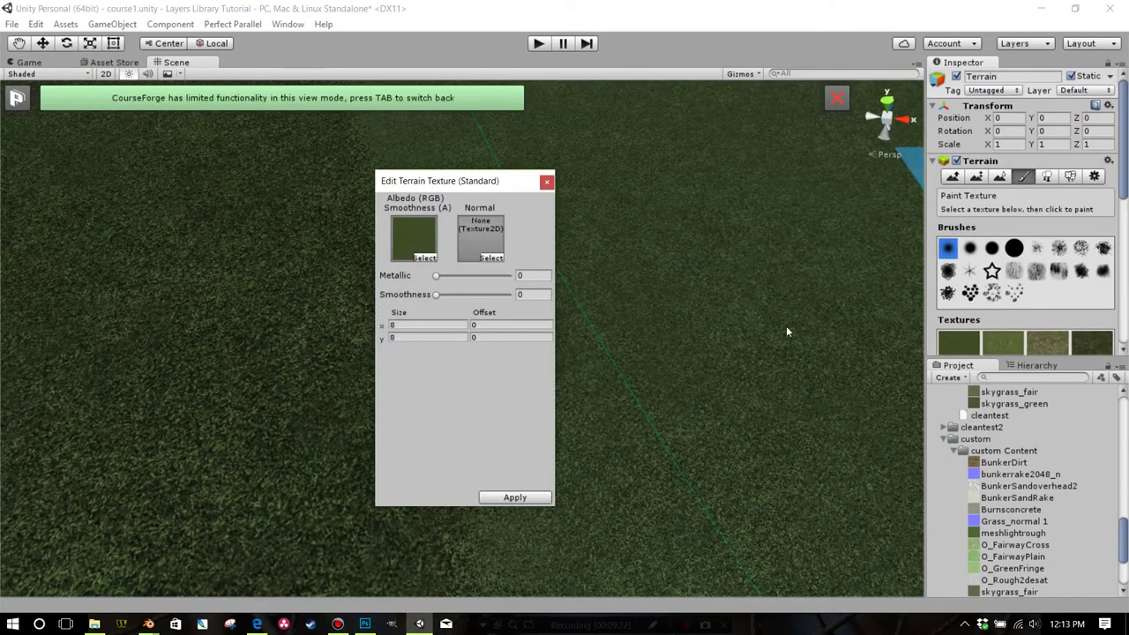
{"action": "type", "text": "3"}
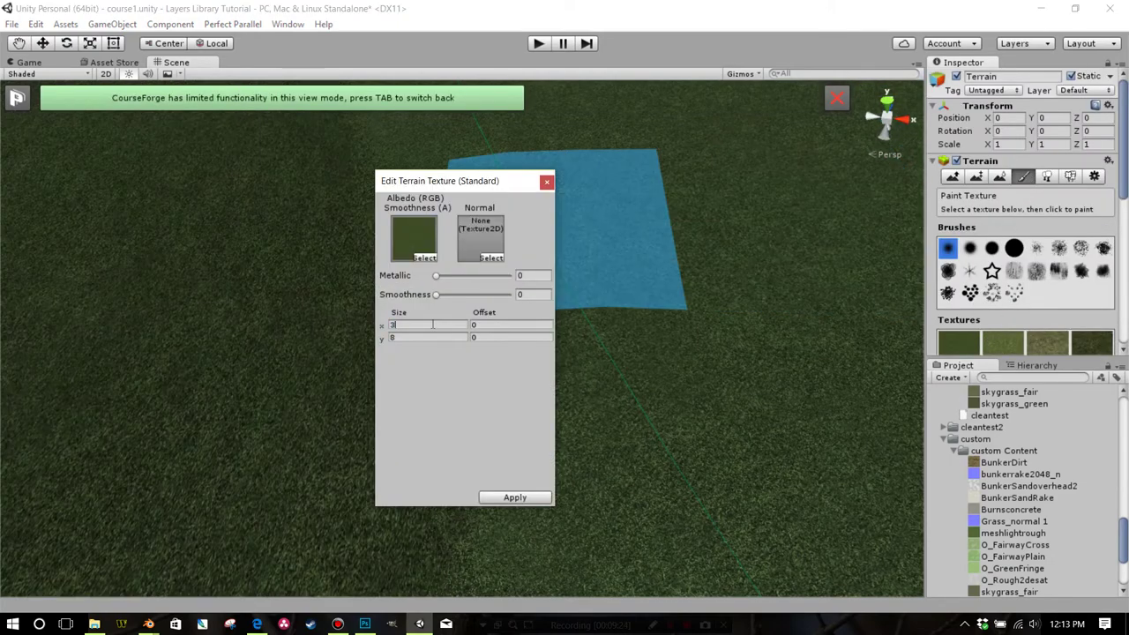
{"action": "type", "text": "3"}
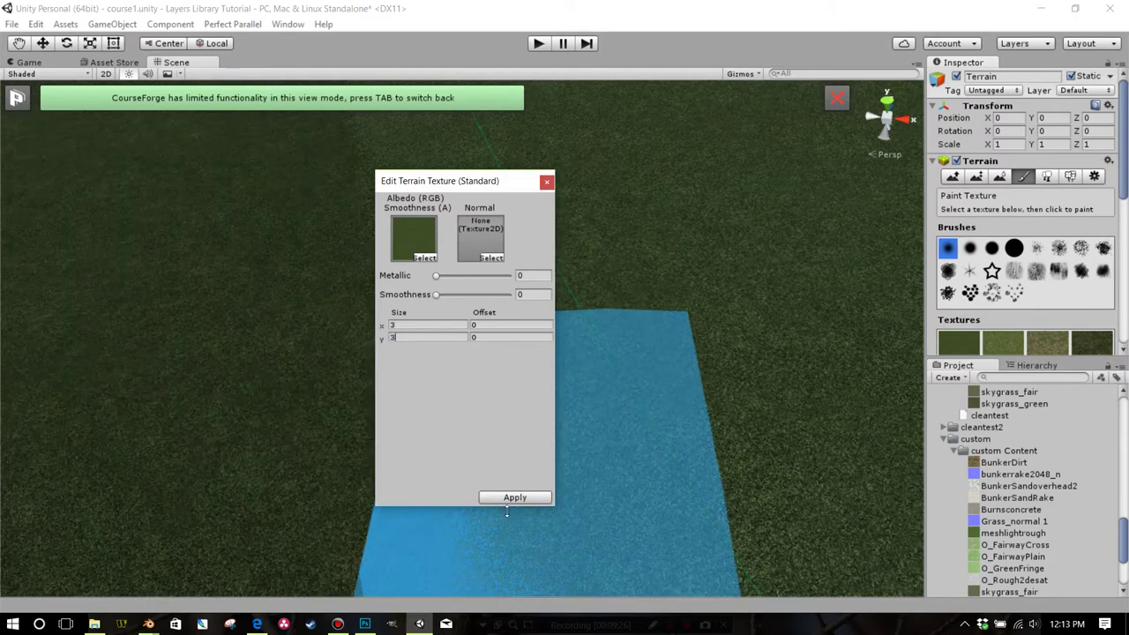
{"action": "left_click", "coordinate": [512, 500]}
Step: Examine the boundary between the retiled terrain and the Rough mesh from far and near, comparing texture scale and brightness
{"action": "left_click_drag", "start_coordinate": [494, 441], "coordinate": [507, 323], "text": "alt"}
{"action": "scroll", "coordinate": [507, 323], "scroll_direction": "down", "scroll_amount": 3}
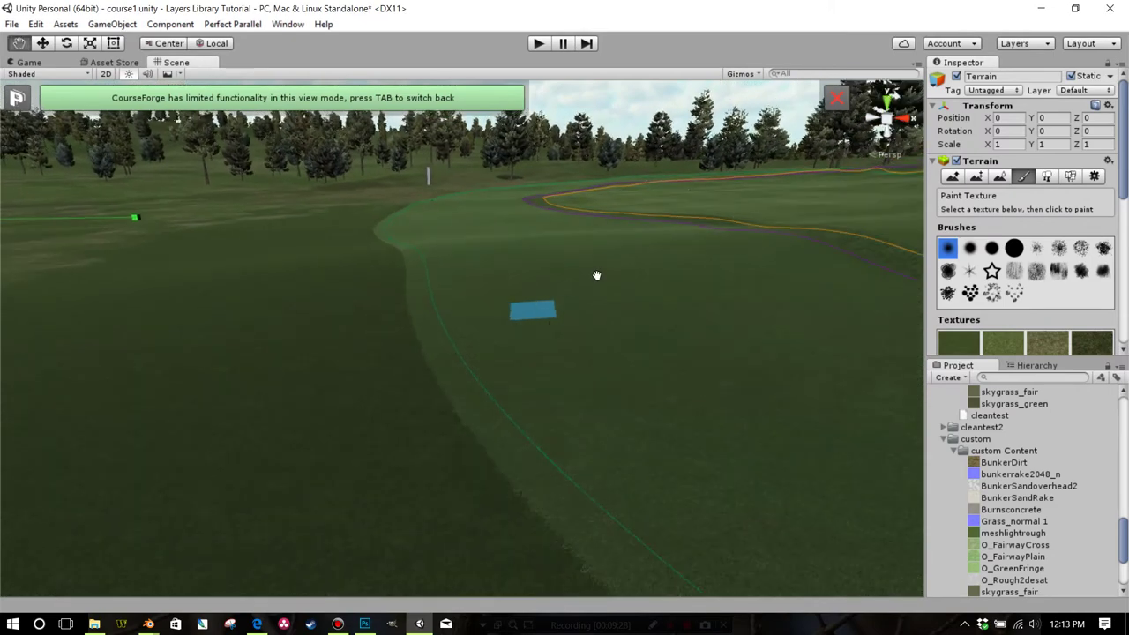
{"action": "mouse_move", "coordinate": [595, 275]}
{"action": "left_mouse_down", "text": "alt"}
{"action": "mouse_move", "coordinate": [620, 280]}
{"action": "mouse_move", "coordinate": [623, 315]}
{"action": "mouse_move", "coordinate": [579, 361]}
{"action": "mouse_move", "coordinate": [345, 370]}
{"action": "left_mouse_up", "text": "alt"}
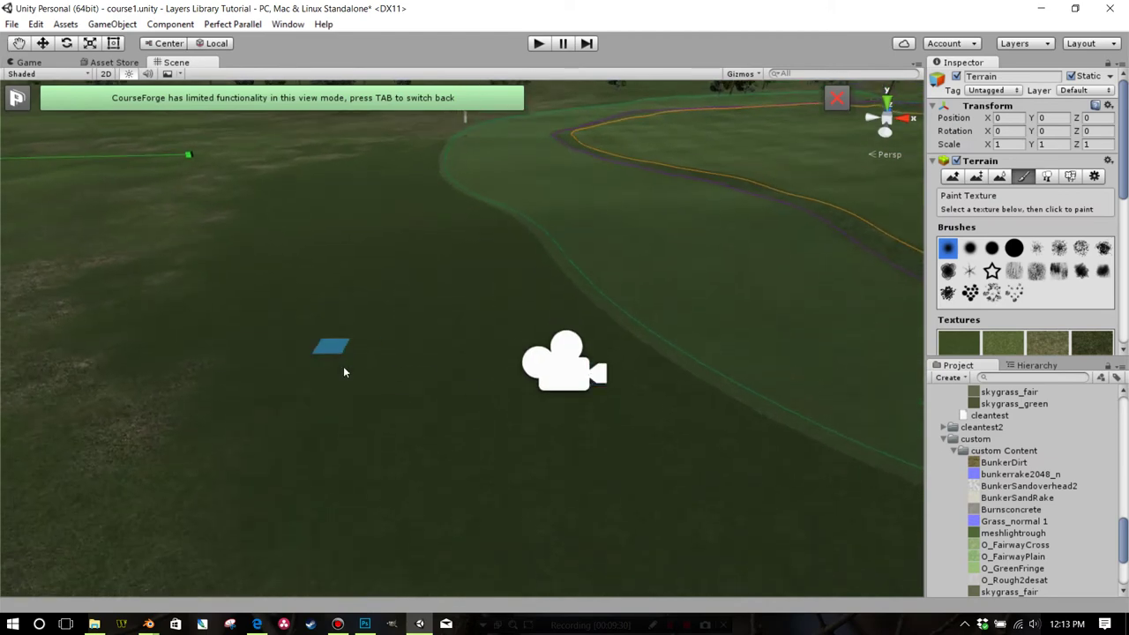
{"action": "mouse_move", "coordinate": [360, 270]}
{"action": "left_mouse_down"}
{"action": "mouse_move", "coordinate": [331, 313]}
{"action": "mouse_move", "coordinate": [79, 251]}
{"action": "left_mouse_up"}
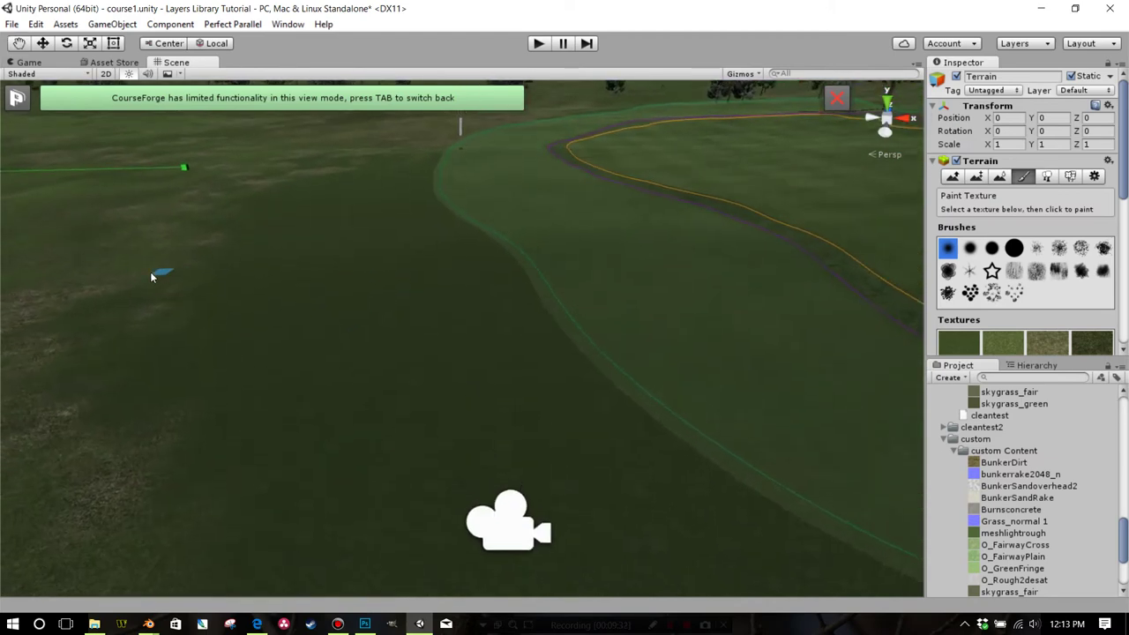
{"action": "left_click_drag", "start_coordinate": [236, 274], "coordinate": [234, 240]}
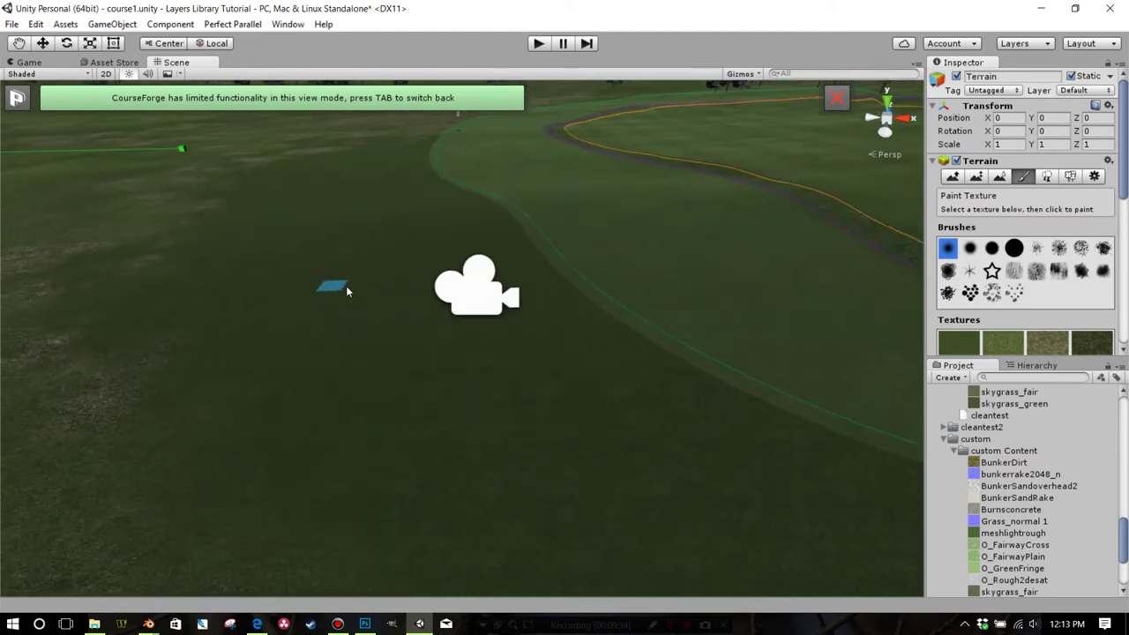
{"action": "left_click_drag", "start_coordinate": [346, 286], "coordinate": [299, 319]}
{"action": "scroll", "coordinate": [323, 308], "scroll_direction": "up", "scroll_amount": 3}
{"action": "scroll", "coordinate": [299, 318], "scroll_direction": "up", "scroll_amount": 3}
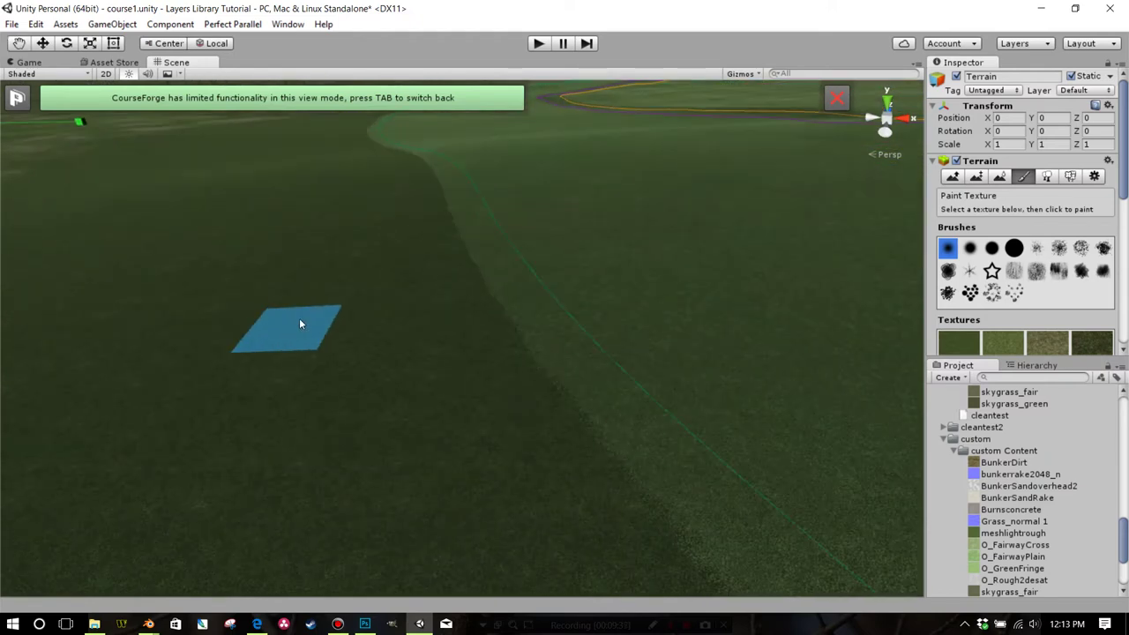
{"action": "scroll", "coordinate": [199, 263], "scroll_direction": "down", "scroll_amount": 2}
{"action": "scroll", "coordinate": [199, 263], "scroll_direction": "down", "scroll_amount": 2}
{"action": "left_click_drag", "start_coordinate": [288, 268], "coordinate": [260, 217]}
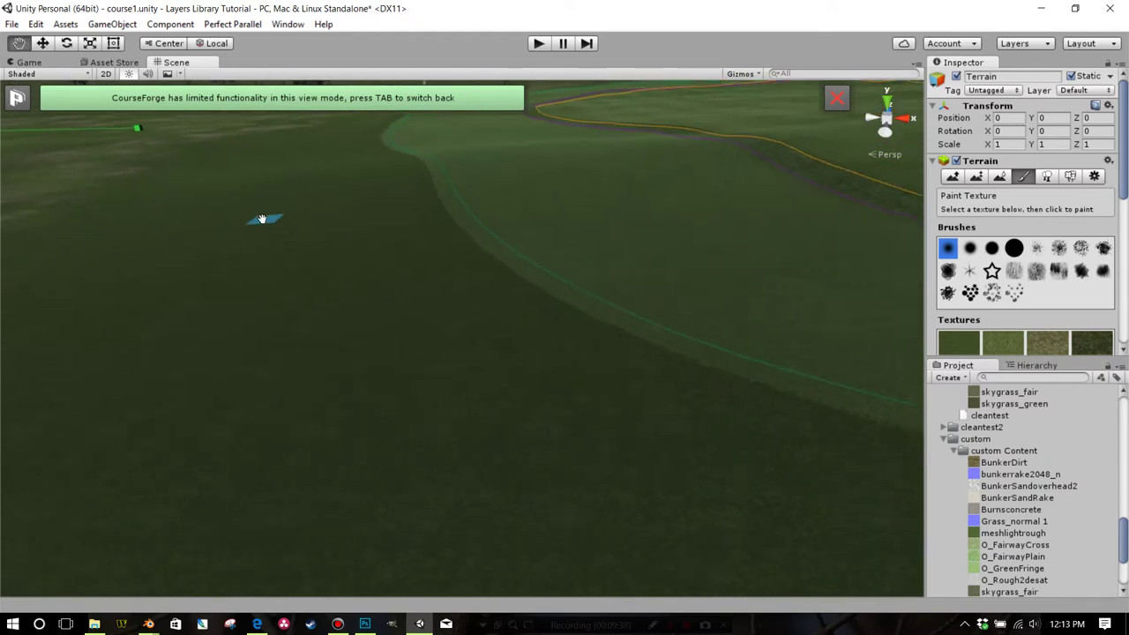
{"action": "scroll", "coordinate": [261, 219], "scroll_direction": "up", "scroll_amount": 3}
{"action": "mouse_move", "coordinate": [344, 215]}
{"action": "left_mouse_down"}
{"action": "mouse_move", "coordinate": [262, 268]}
{"action": "mouse_move", "coordinate": [276, 384]}
{"action": "left_mouse_up"}
{"action": "scroll", "coordinate": [268, 267], "scroll_direction": "up", "scroll_amount": 2}
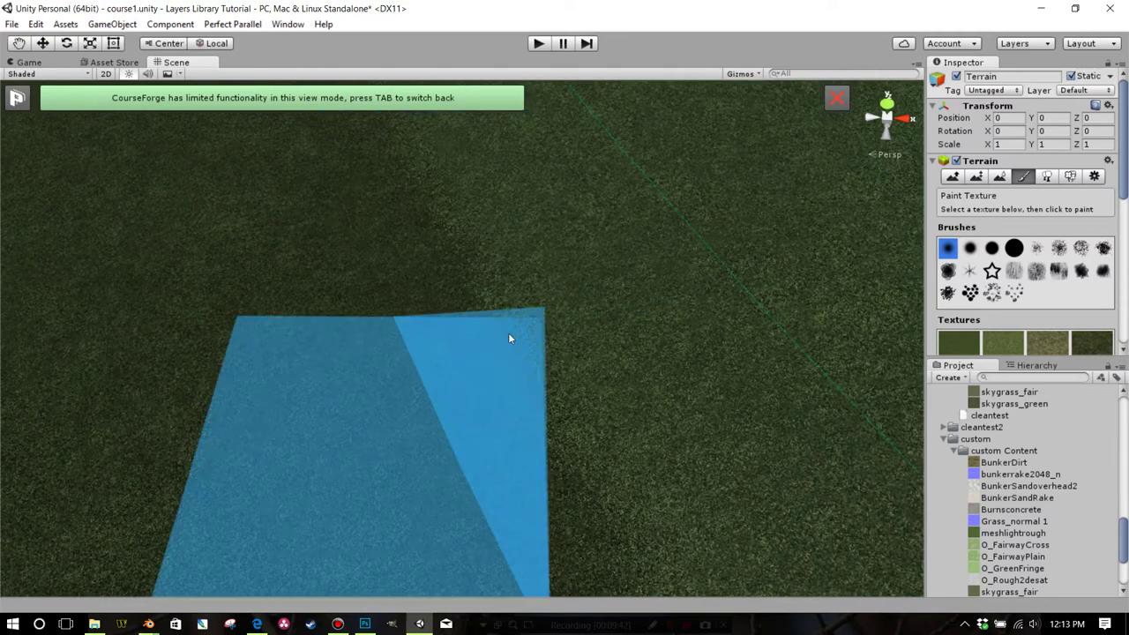
{"action": "right_click", "coordinate": [528, 274]}
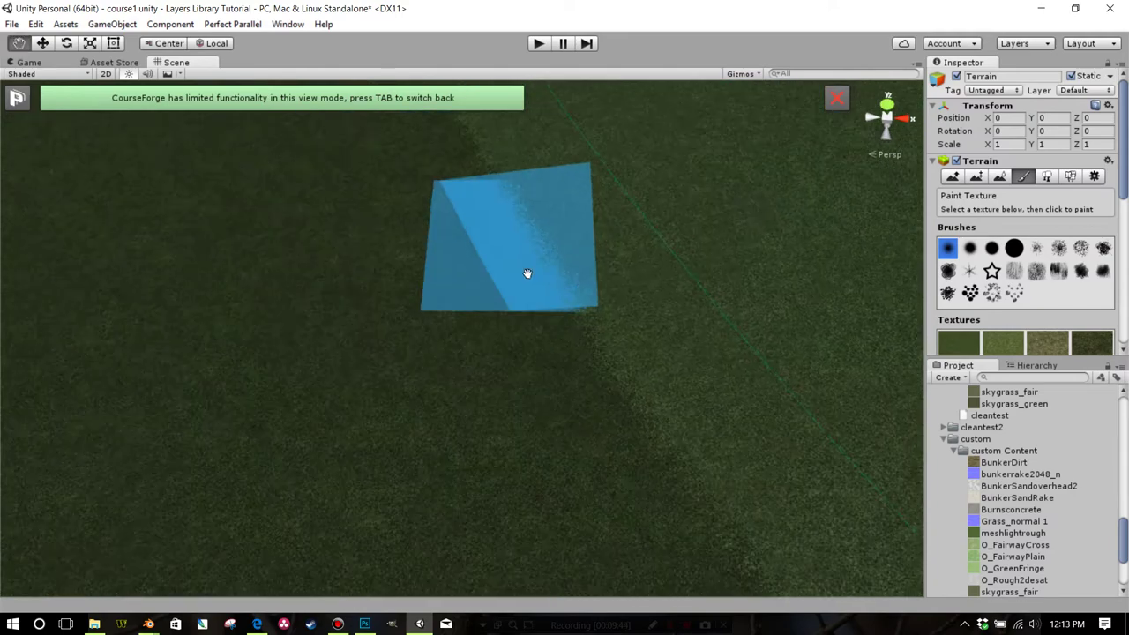
{"action": "key", "text": "w"}
{"action": "scroll", "coordinate": [522, 243], "scroll_direction": "down", "scroll_amount": 10}
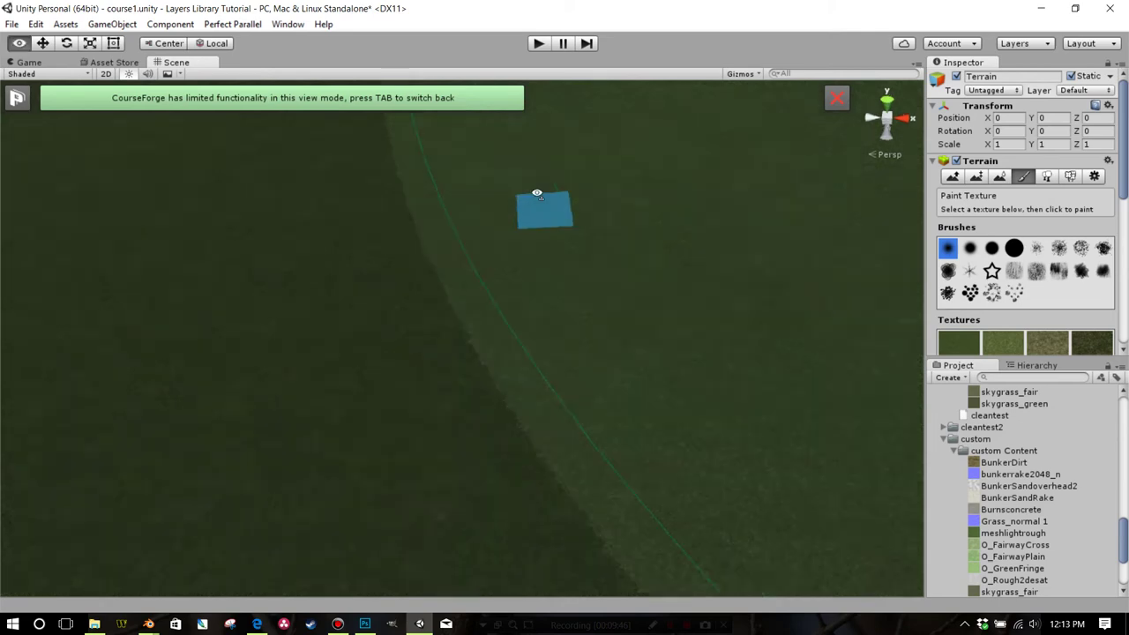
{"action": "mouse_move", "coordinate": [557, 176]}
{"action": "left_mouse_down"}
{"action": "mouse_move", "coordinate": [565, 267]}
{"action": "mouse_move", "coordinate": [588, 244]}
{"action": "mouse_move", "coordinate": [545, 234]}
{"action": "left_mouse_up"}
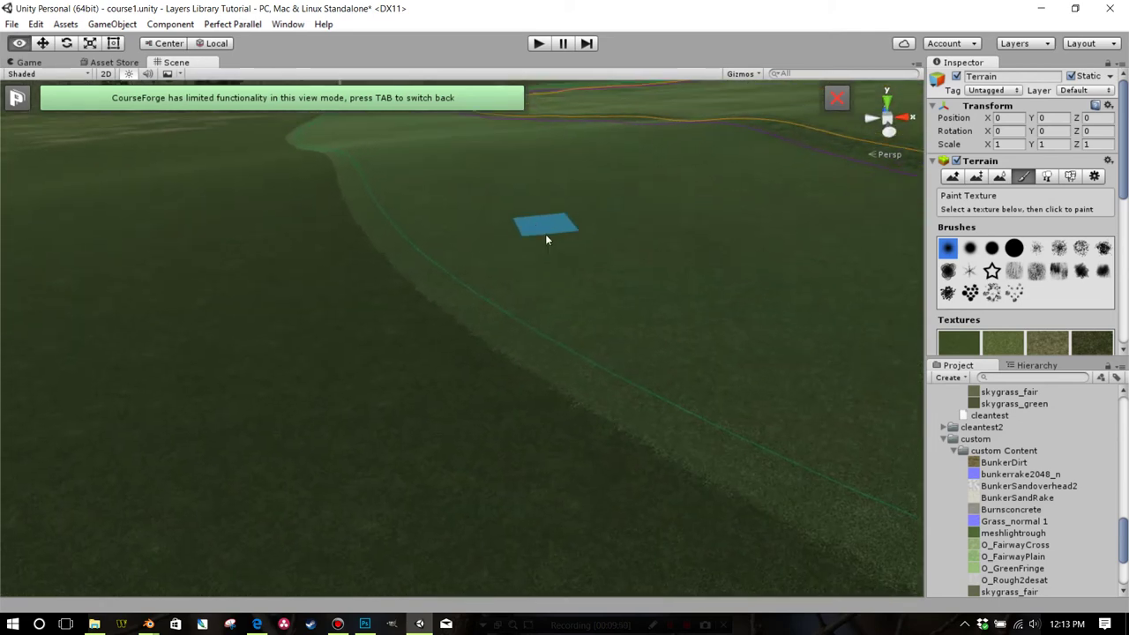
{"action": "left_click_drag", "start_coordinate": [612, 359], "coordinate": [574, 384]}
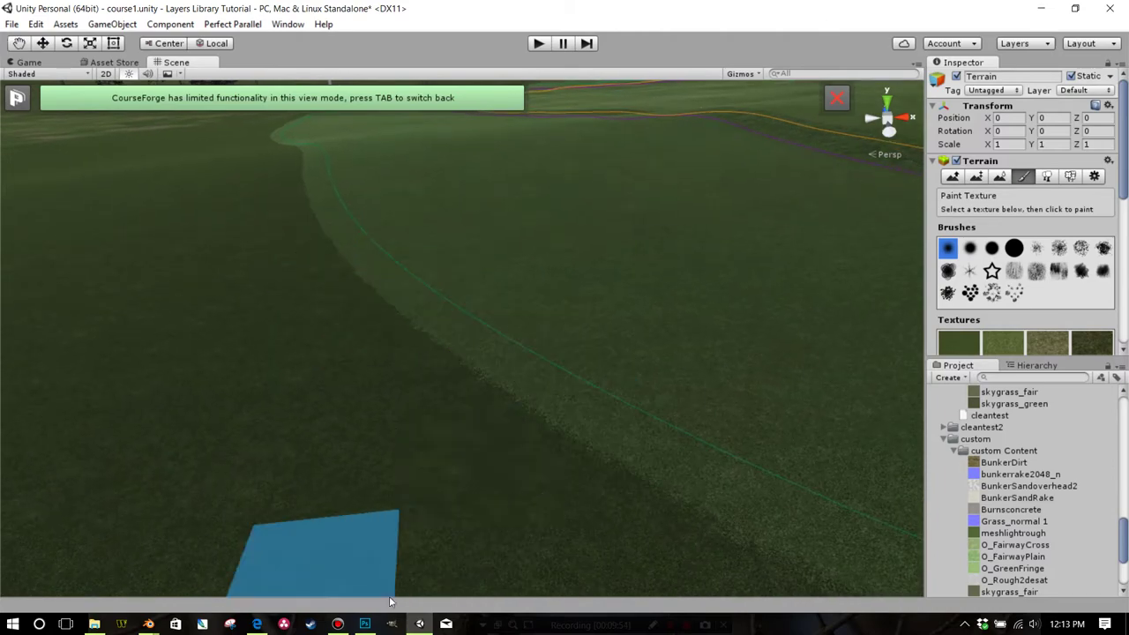
Step: Switch to Photoshop, add a Brightness/Contrast adjustment layer with brightness 21 above Layer 0 in rough_terrainTEX.psd, and save the file
{"action": "left_click", "coordinate": [364, 624]}
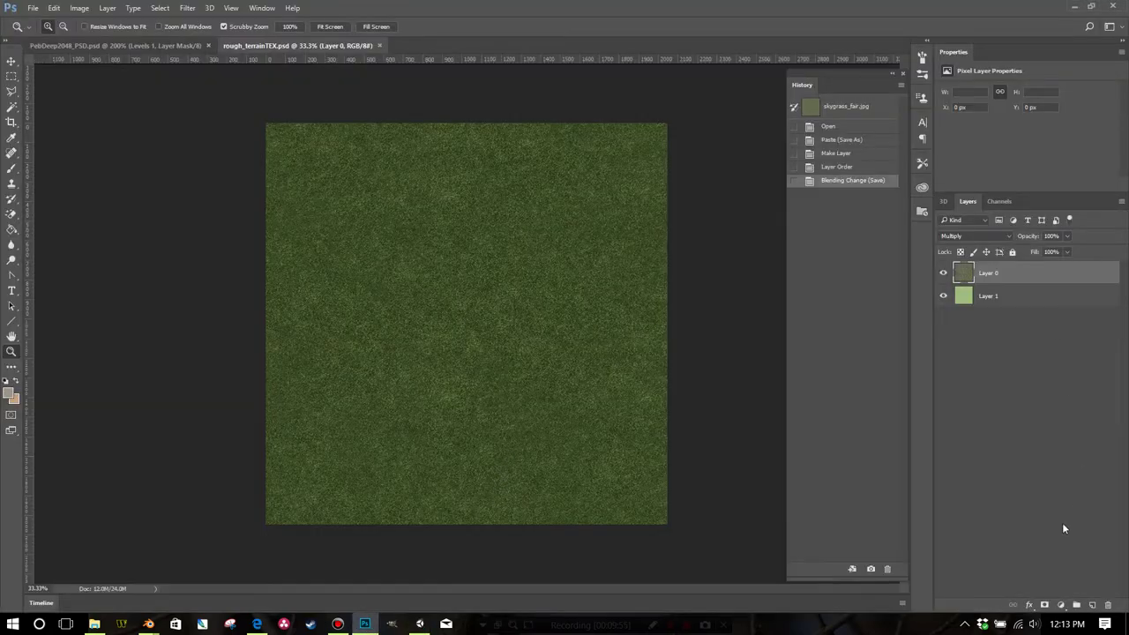
{"action": "left_click", "coordinate": [1061, 609]}
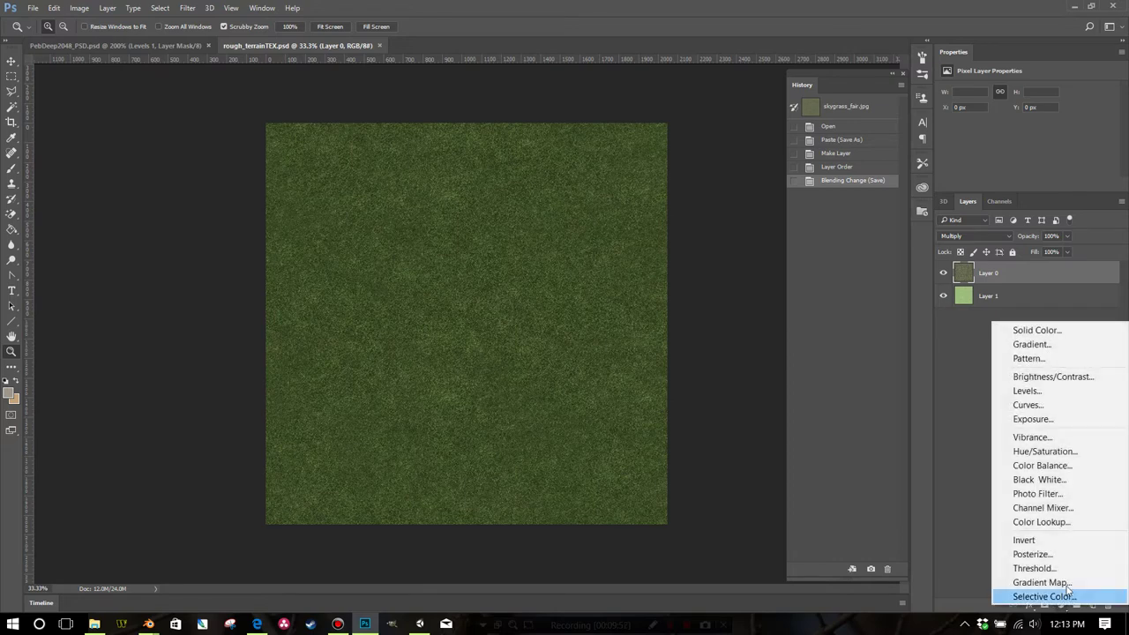
{"action": "left_click", "coordinate": [983, 522]}
{"action": "left_click", "coordinate": [1061, 607]}
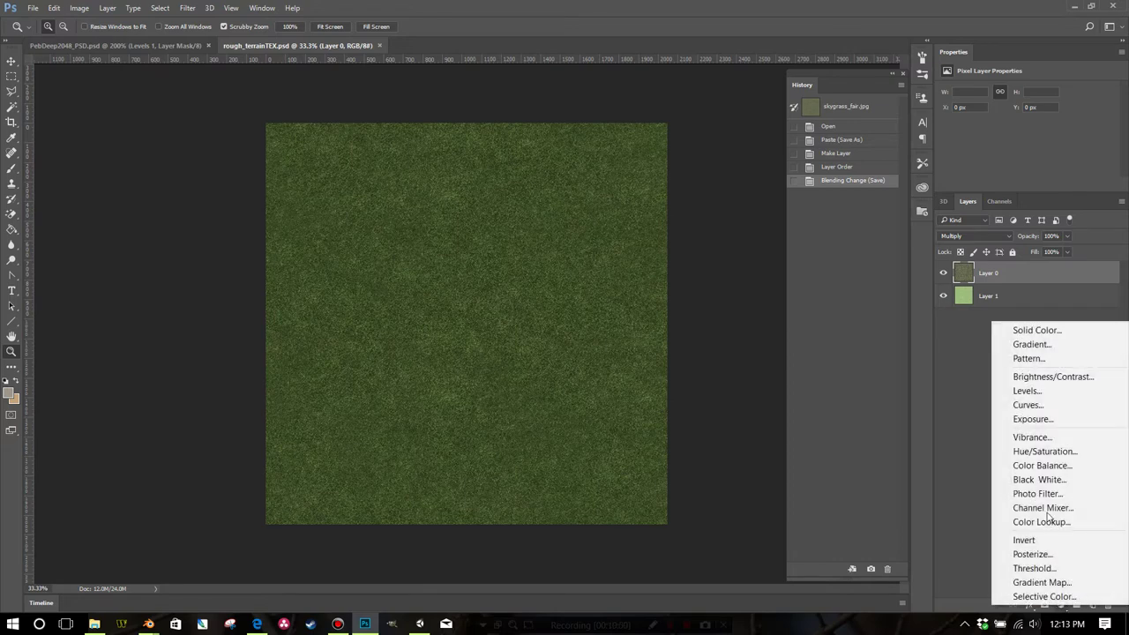
{"action": "left_click", "coordinate": [1039, 379]}
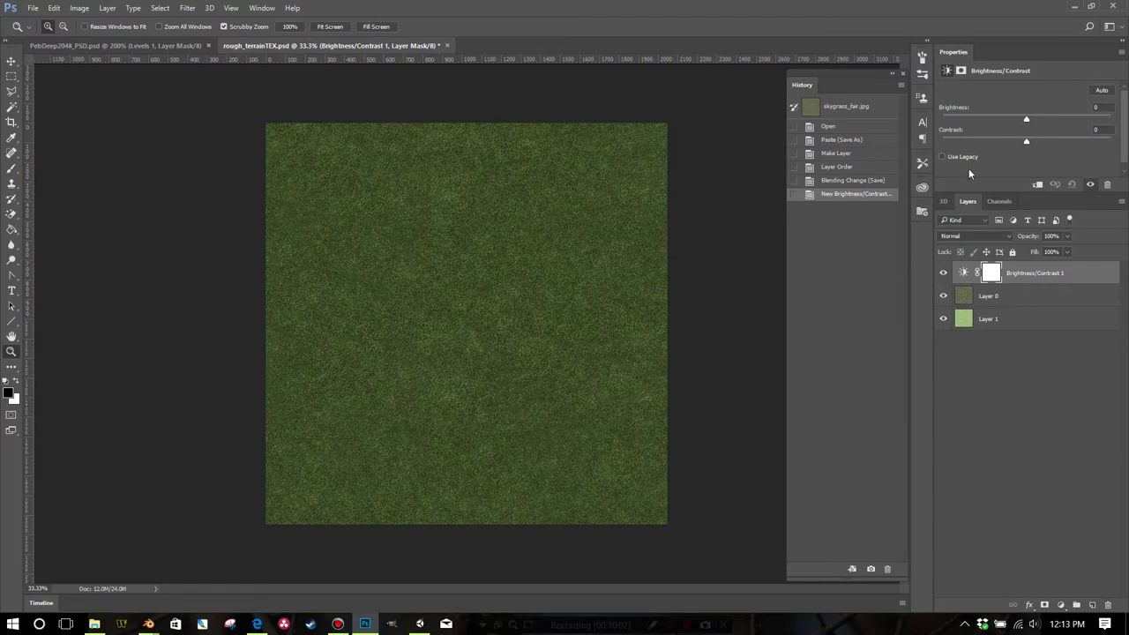
{"action": "left_click_drag", "start_coordinate": [1032, 117], "coordinate": [1036, 119]}
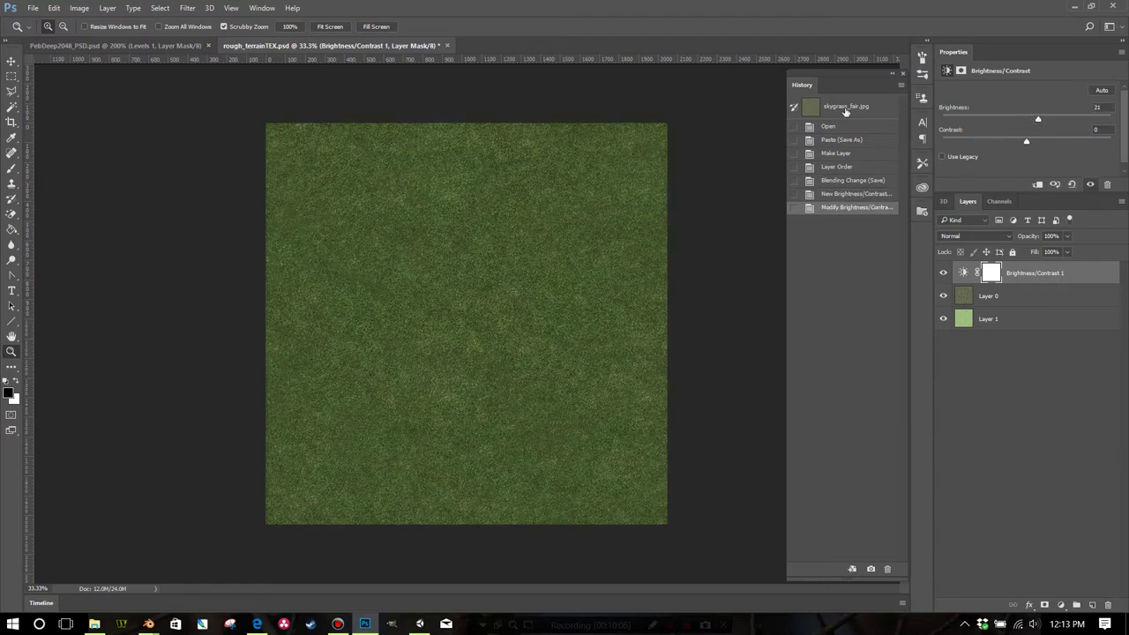
{"action": "left_click", "coordinate": [32, 8]}
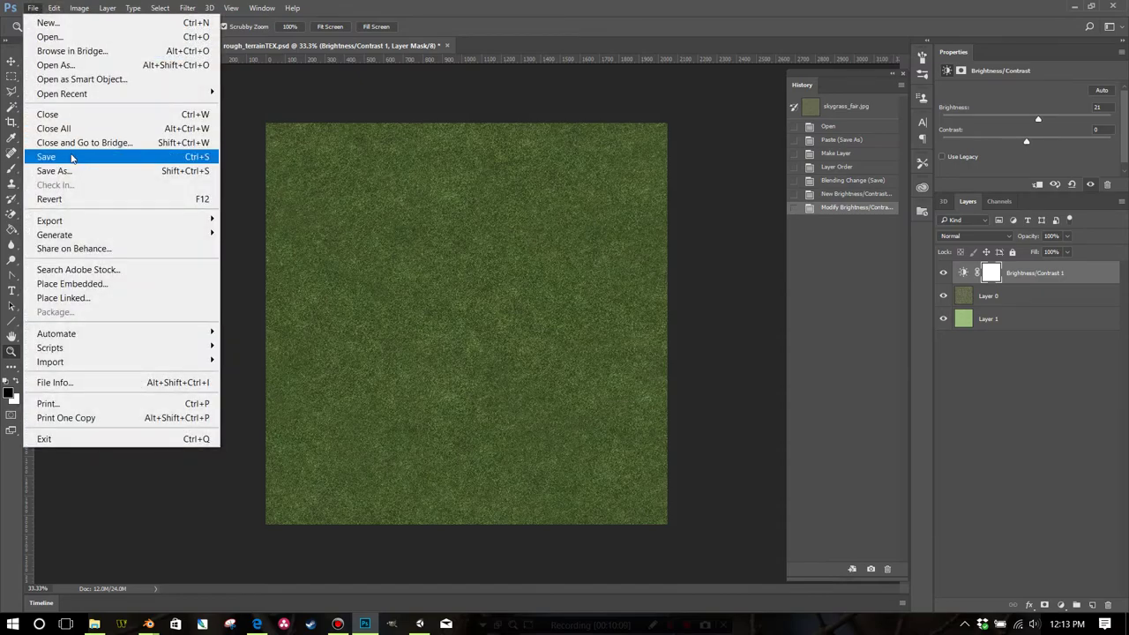
{"action": "left_click", "coordinate": [72, 157]}
Step: Switch to Unity and, back in the CourseForge view mode, set the Rough layer's Normal 2 tiling to 20
{"action": "left_click", "coordinate": [420, 623]}
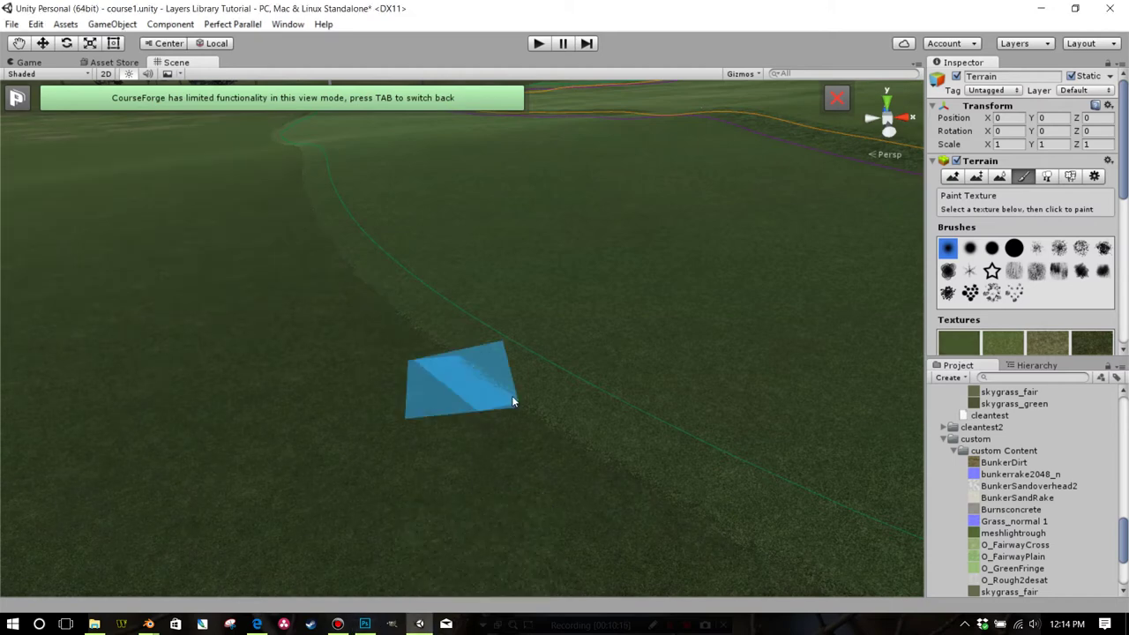
{"action": "left_click_drag", "start_coordinate": [562, 362], "coordinate": [533, 310]}
{"action": "scroll", "coordinate": [545, 348], "scroll_direction": "up", "scroll_amount": 3}
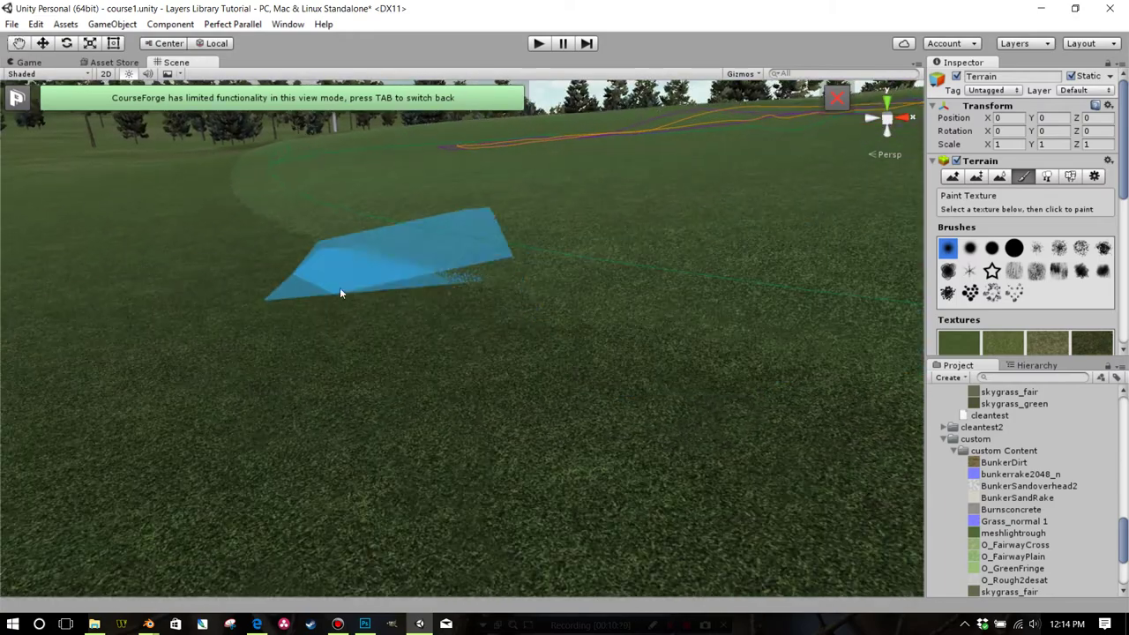
{"action": "scroll", "coordinate": [460, 308], "scroll_direction": "down", "scroll_amount": 6}
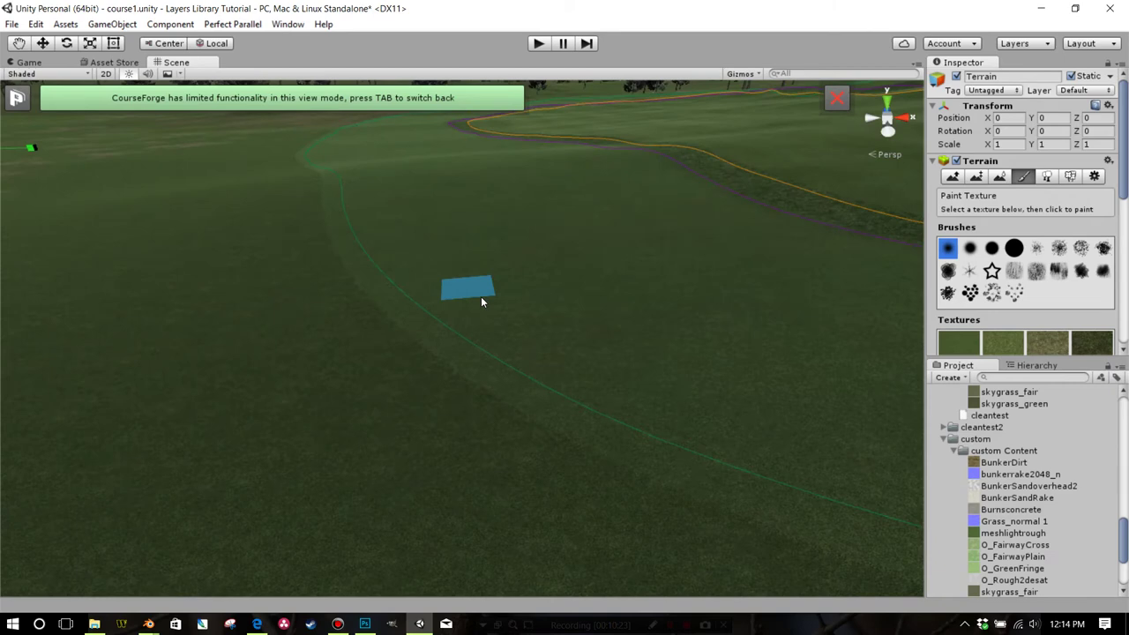
{"action": "scroll", "coordinate": [480, 301], "scroll_direction": "up", "scroll_amount": 3}
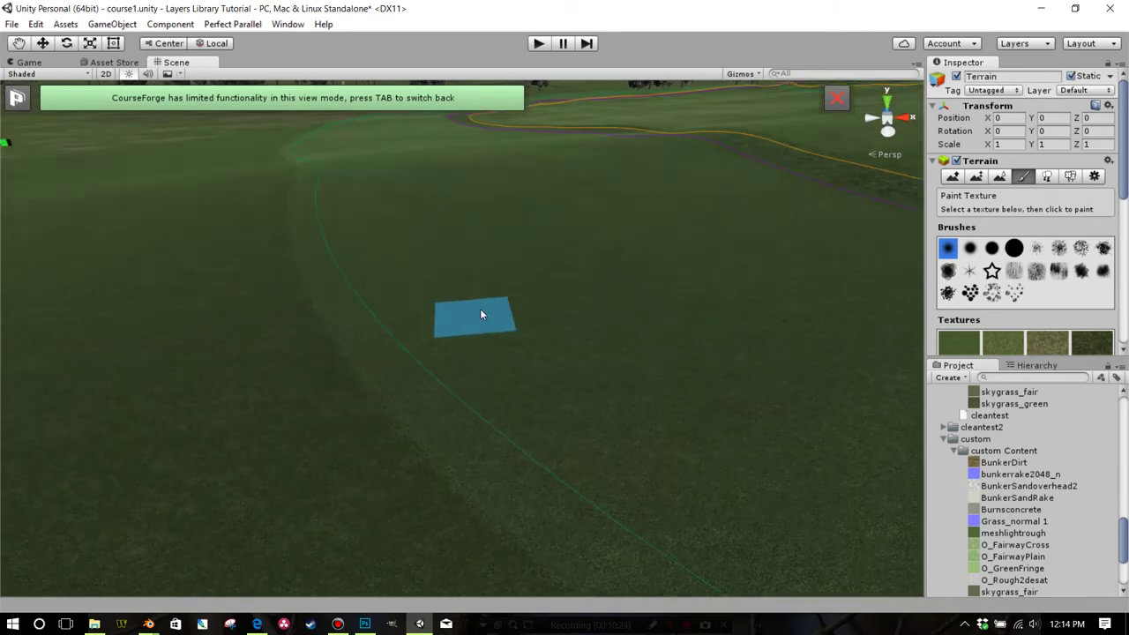
{"action": "key", "text": "Tab"}
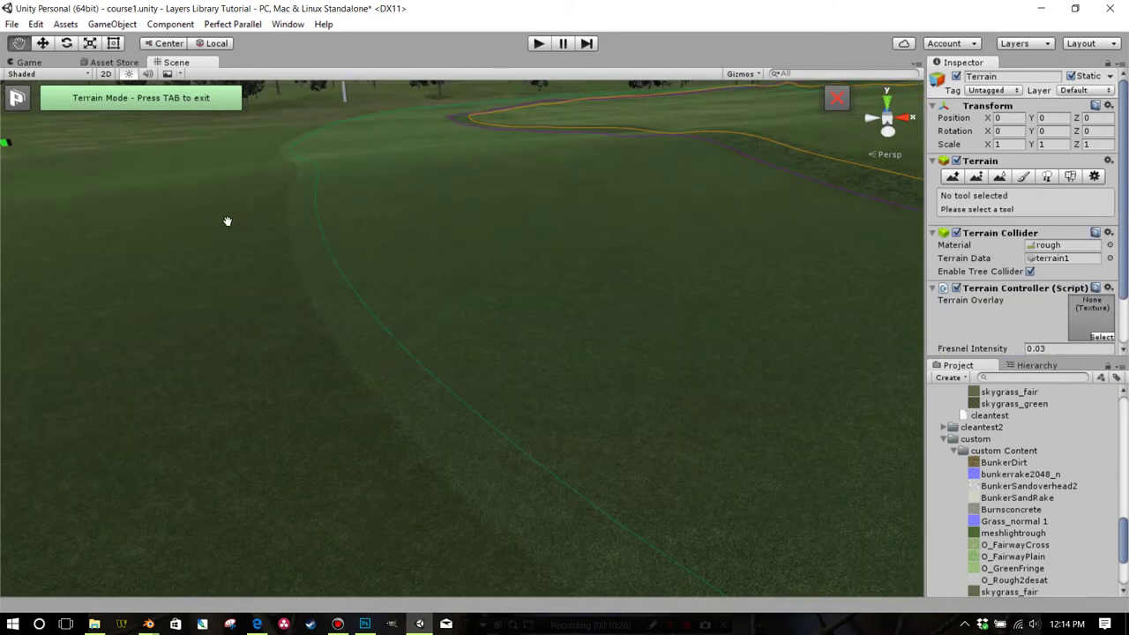
{"action": "key", "text": "Tab"}
{"action": "left_click", "coordinate": [16, 475]}
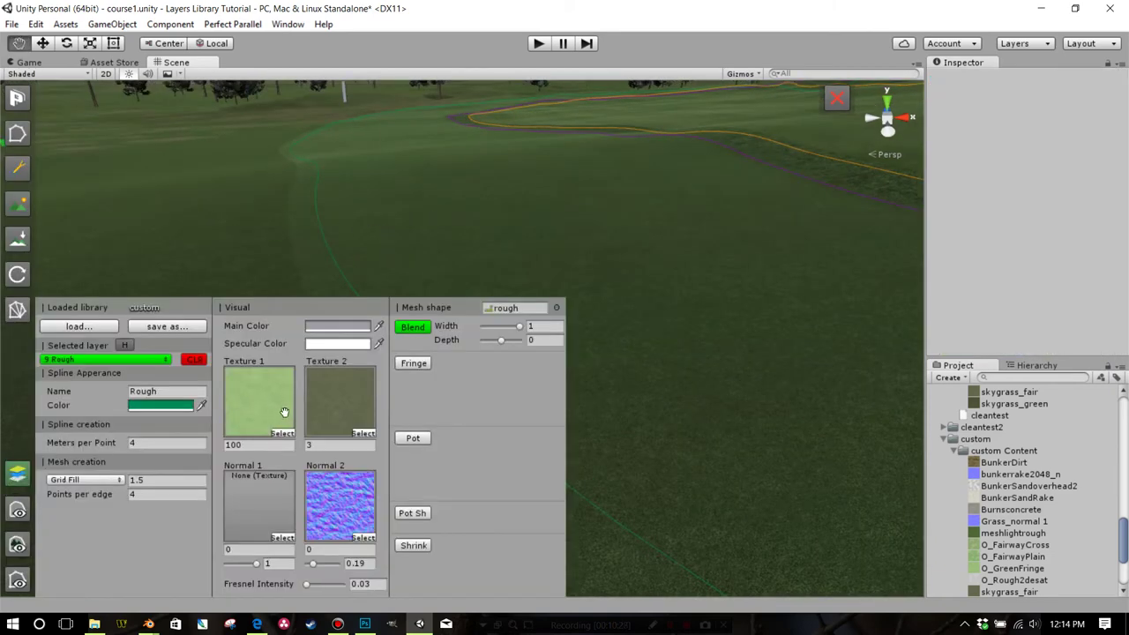
{"action": "left_click", "coordinate": [325, 550]}
{"action": "type", "text": "20"}
{"action": "left_click", "coordinate": [17, 475]}
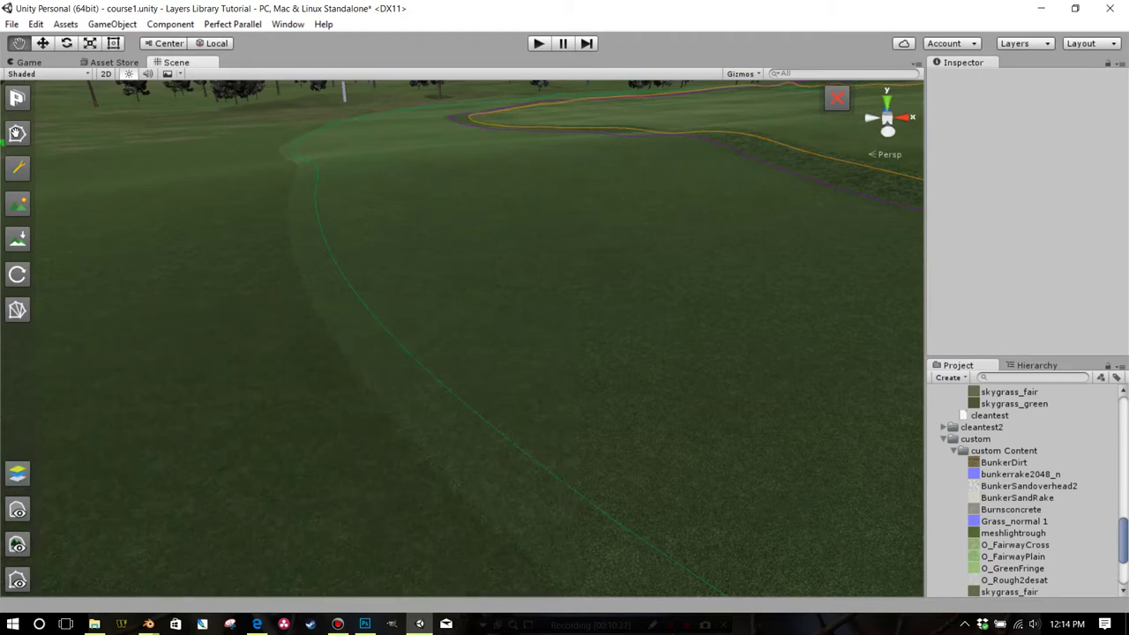
Step: Select the Rough spline Spline 5 and rebuild its mesh using the new normal tiling
{"action": "left_click", "coordinate": [17, 134]}
{"action": "left_click", "coordinate": [436, 397]}
{"action": "left_click", "coordinate": [17, 309]}
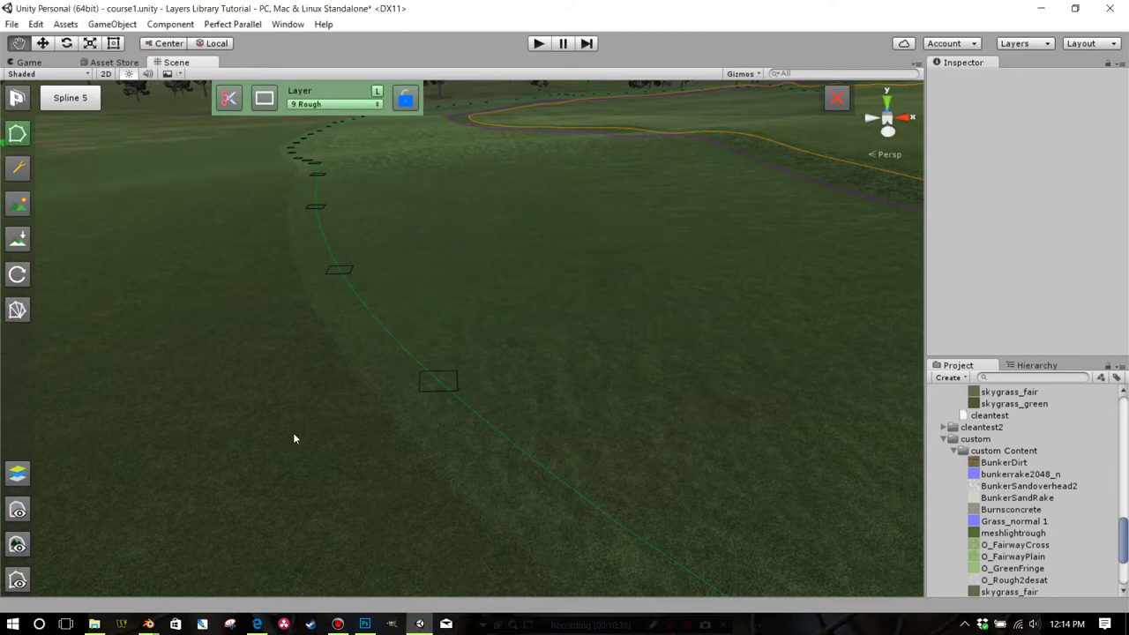
Step: Align the Main Camera with the current view along the Rough boundary and check the result in the Game view
{"action": "left_click_drag", "start_coordinate": [298, 455], "coordinate": [358, 427]}
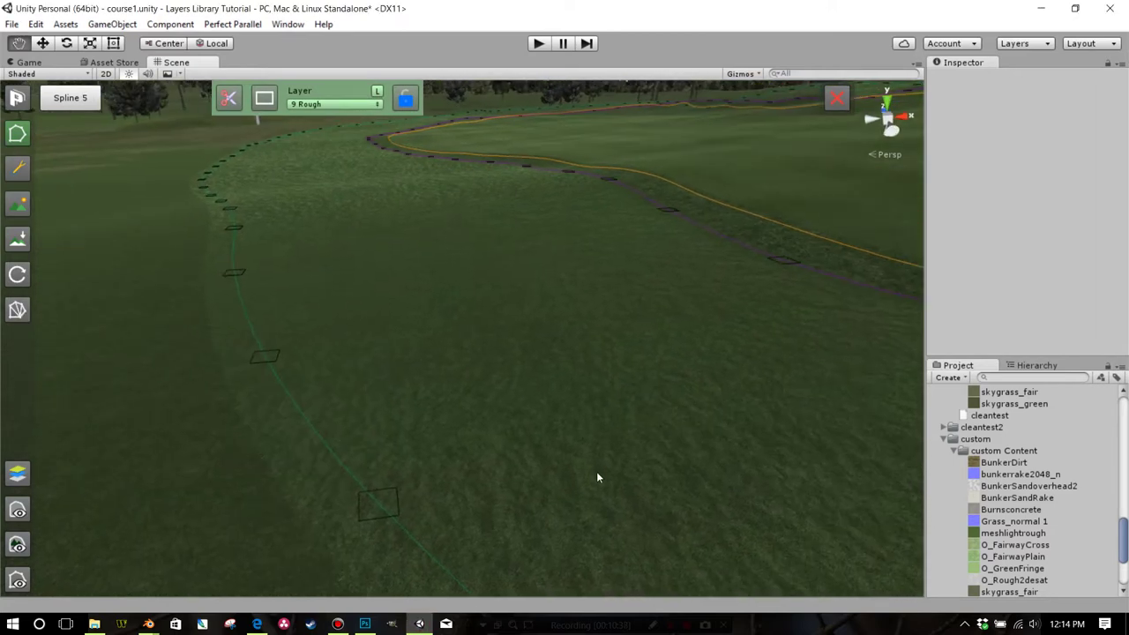
{"action": "left_click_drag", "start_coordinate": [427, 279], "coordinate": [453, 277]}
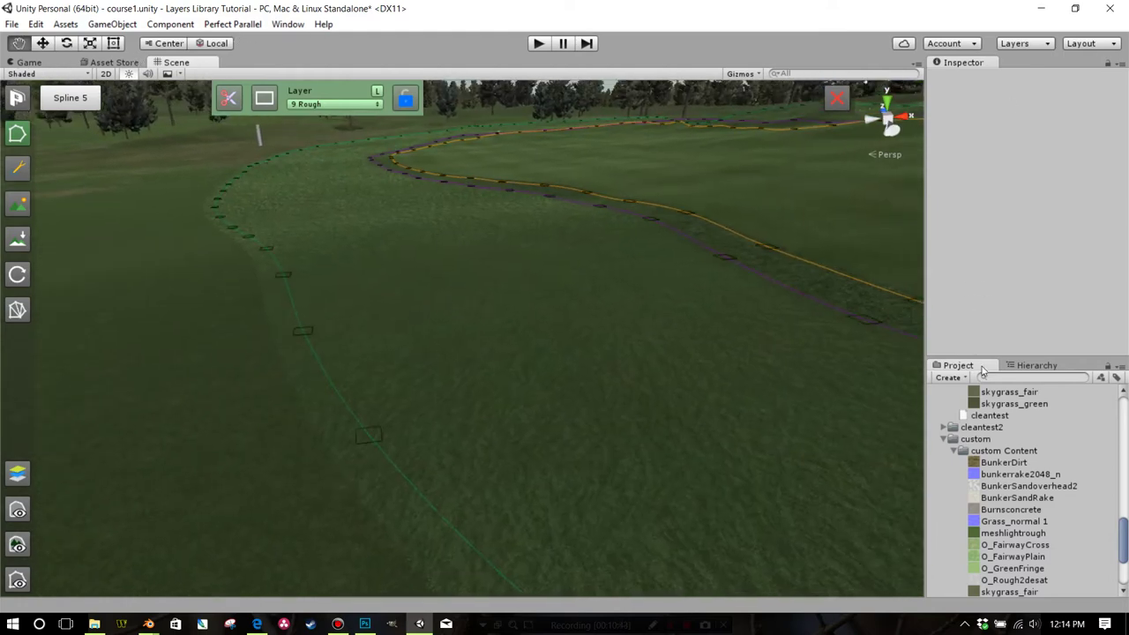
{"action": "left_click", "coordinate": [1028, 366]}
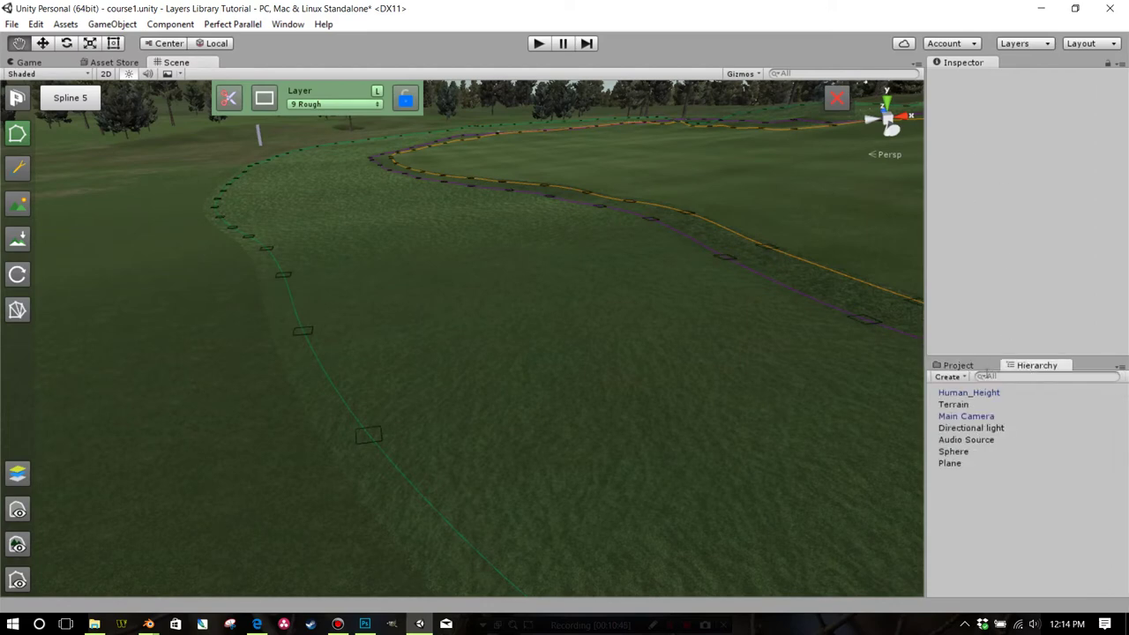
{"action": "left_click", "coordinate": [971, 417]}
{"action": "left_click", "coordinate": [112, 24]}
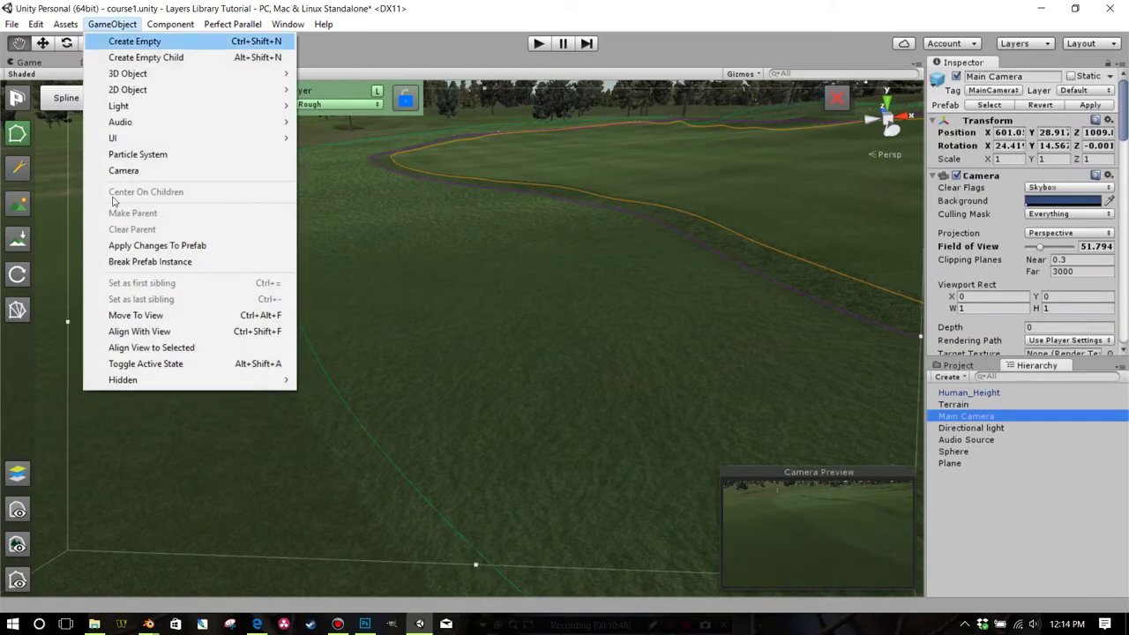
{"action": "left_click", "coordinate": [140, 331]}
{"action": "left_click", "coordinate": [29, 62]}
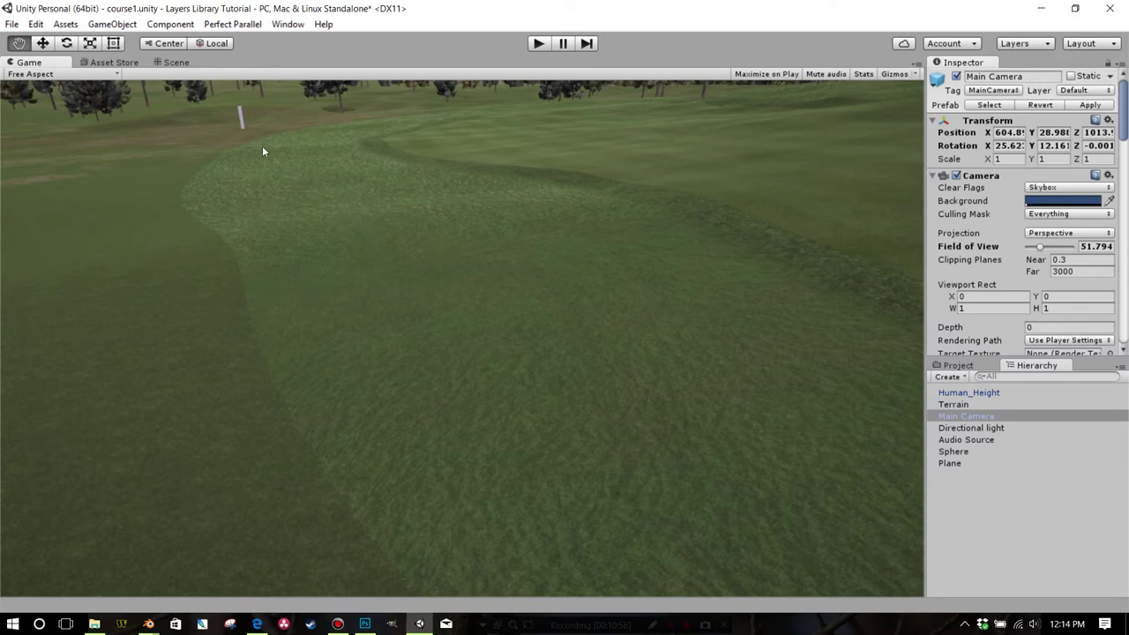
Step: Back in the Scene view, set the Rough layer's Normal 2 intensity to 0.08 and rebuild the mesh of Spline 5
{"action": "left_click", "coordinate": [175, 63]}
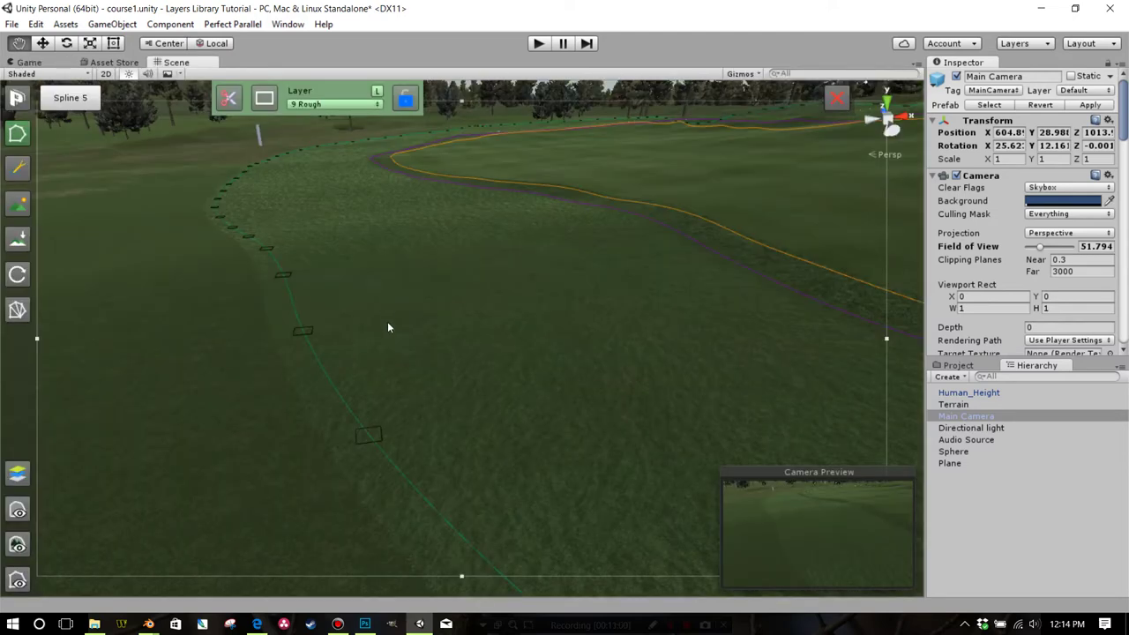
{"action": "left_click", "coordinate": [19, 474]}
{"action": "left_click", "coordinate": [367, 565]}
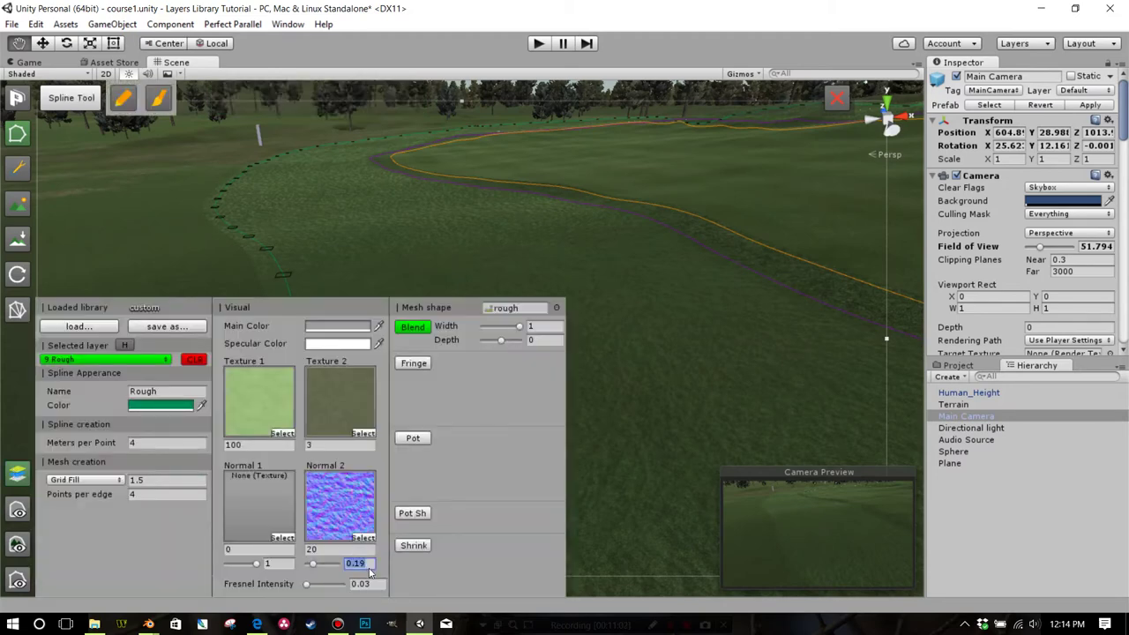
{"action": "type", "text": ".08"}
{"action": "left_click", "coordinate": [18, 474]}
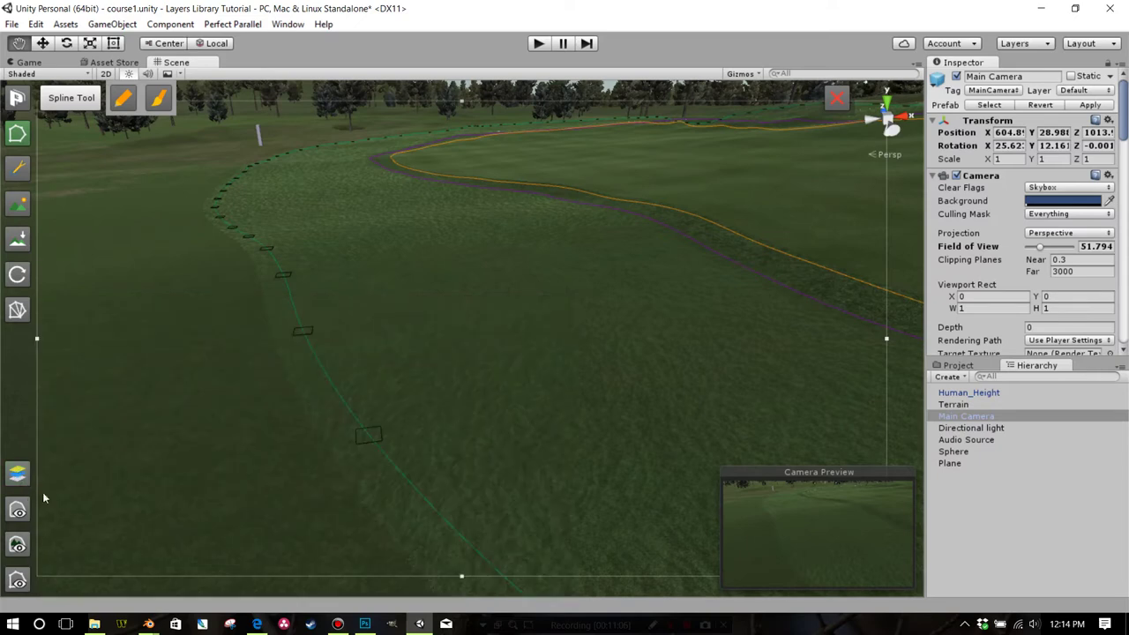
{"action": "left_click", "coordinate": [282, 275]}
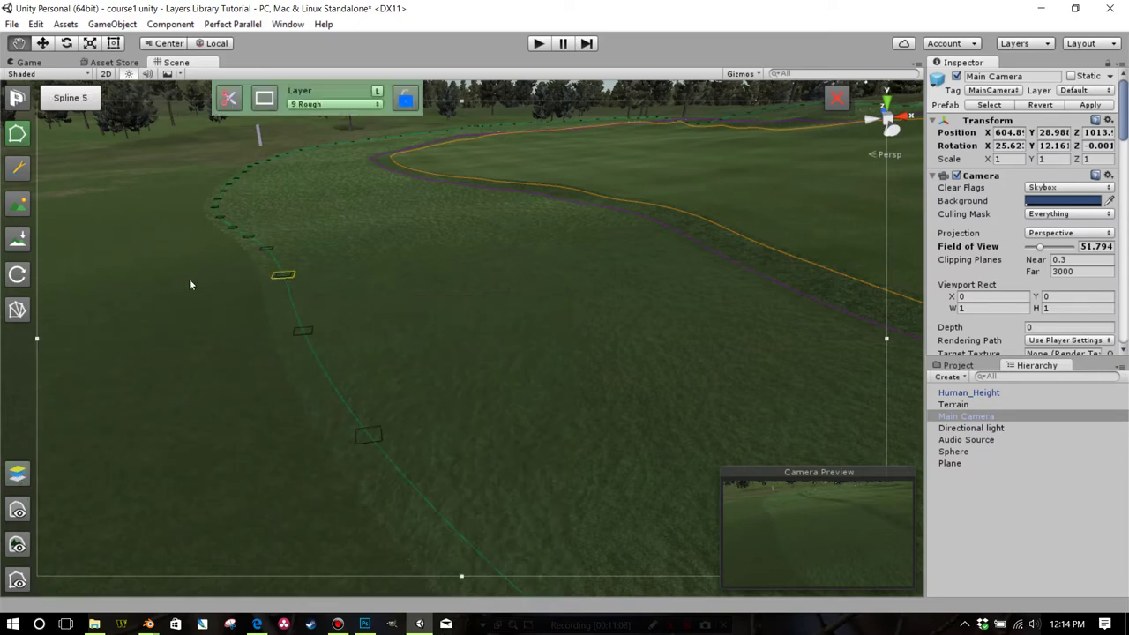
{"action": "left_click", "coordinate": [17, 310]}
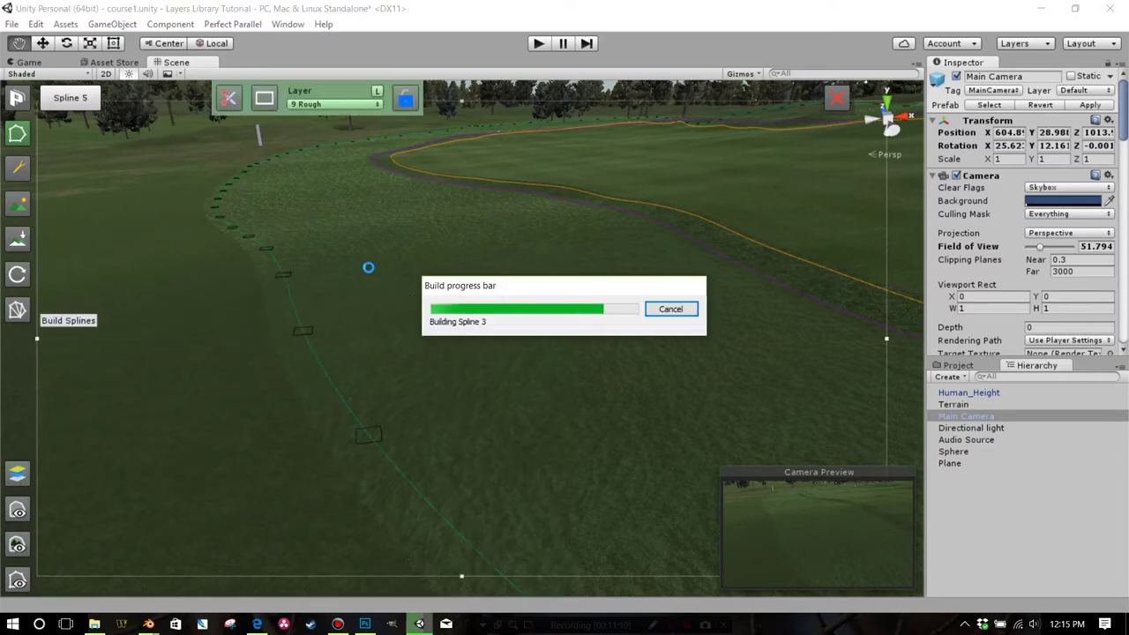
Step: Realign the Main Camera with a closer view of the rebuilt Rough mesh and compare it with the terrain in the Game view
{"action": "scroll", "coordinate": [383, 214], "scroll_direction": "up", "scroll_amount": 6}
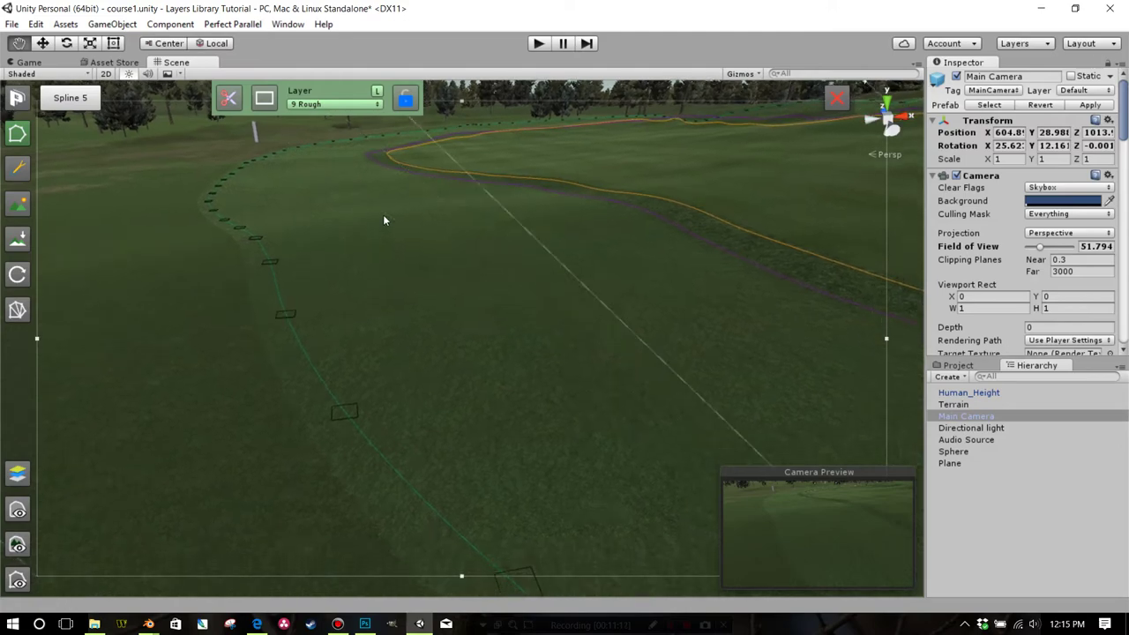
{"action": "scroll", "coordinate": [373, 193], "scroll_direction": "down", "scroll_amount": 4}
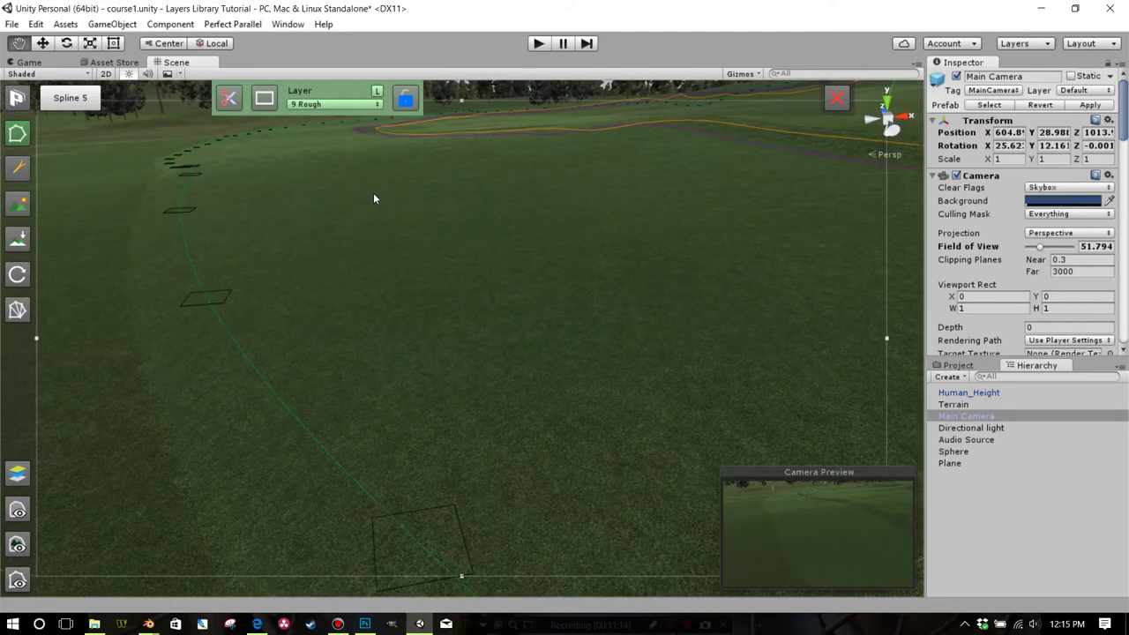
{"action": "scroll", "coordinate": [404, 187], "scroll_direction": "down", "scroll_amount": 3}
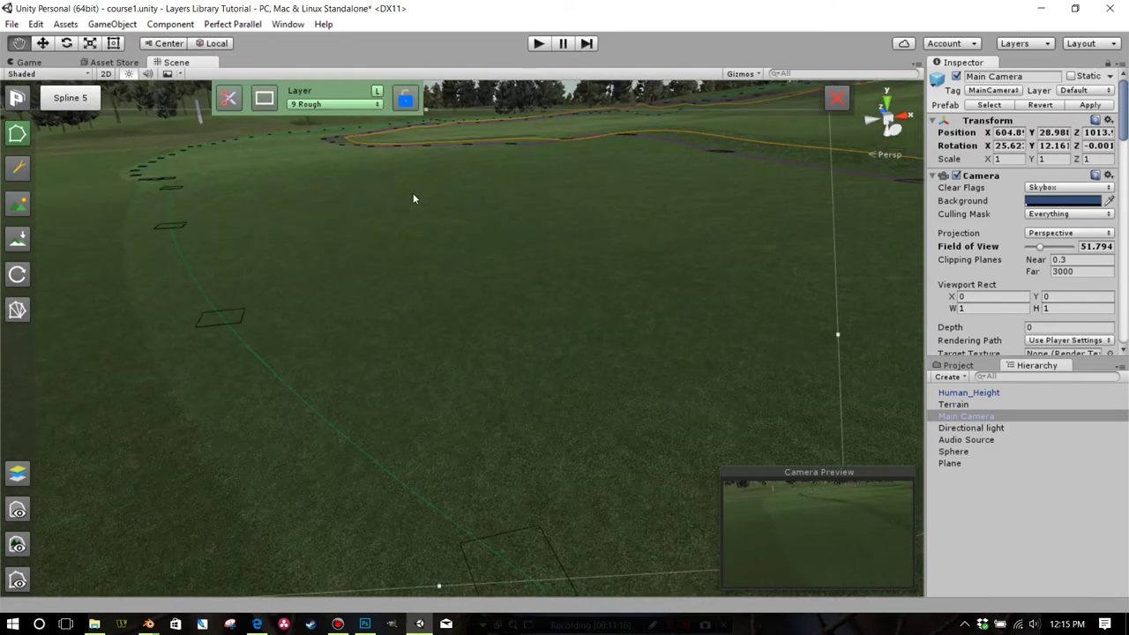
{"action": "left_click", "coordinate": [112, 23]}
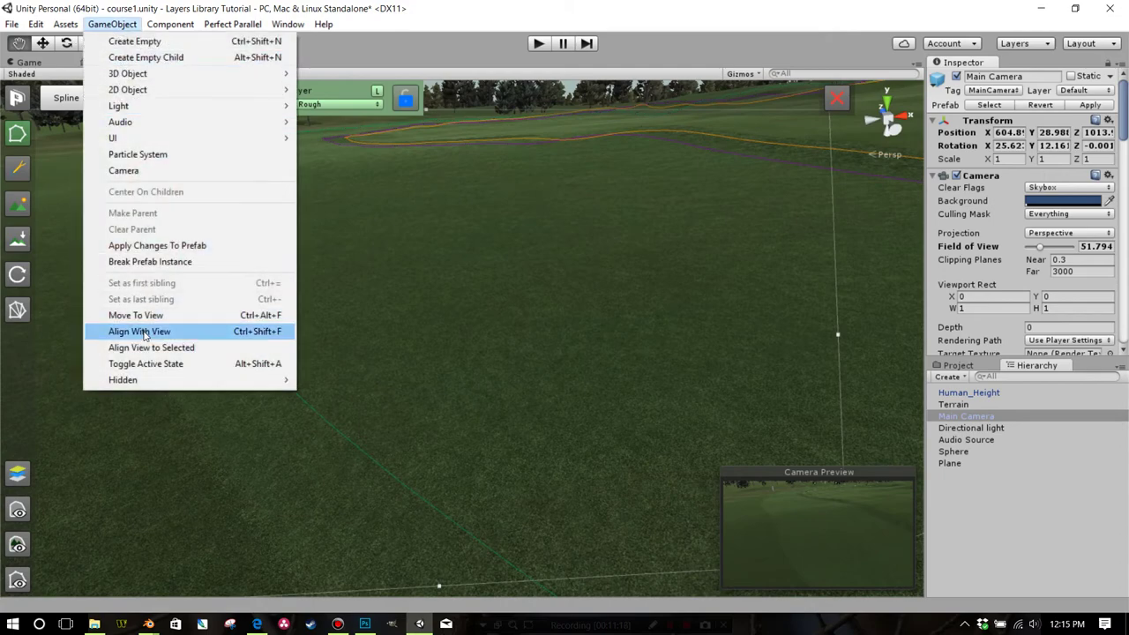
{"action": "left_click", "coordinate": [141, 331]}
{"action": "left_click", "coordinate": [42, 63]}
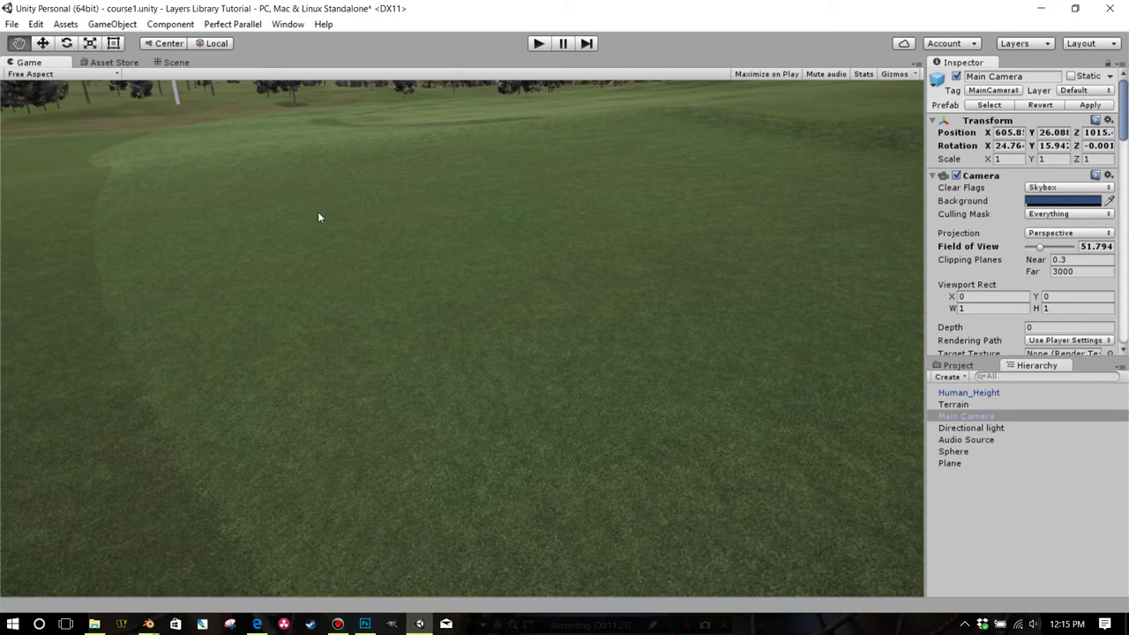
Step: Return to the Scene view, lower the Rough layer's Normal 2 intensity to 0.07, and select Spline 5
{"action": "left_click", "coordinate": [177, 63]}
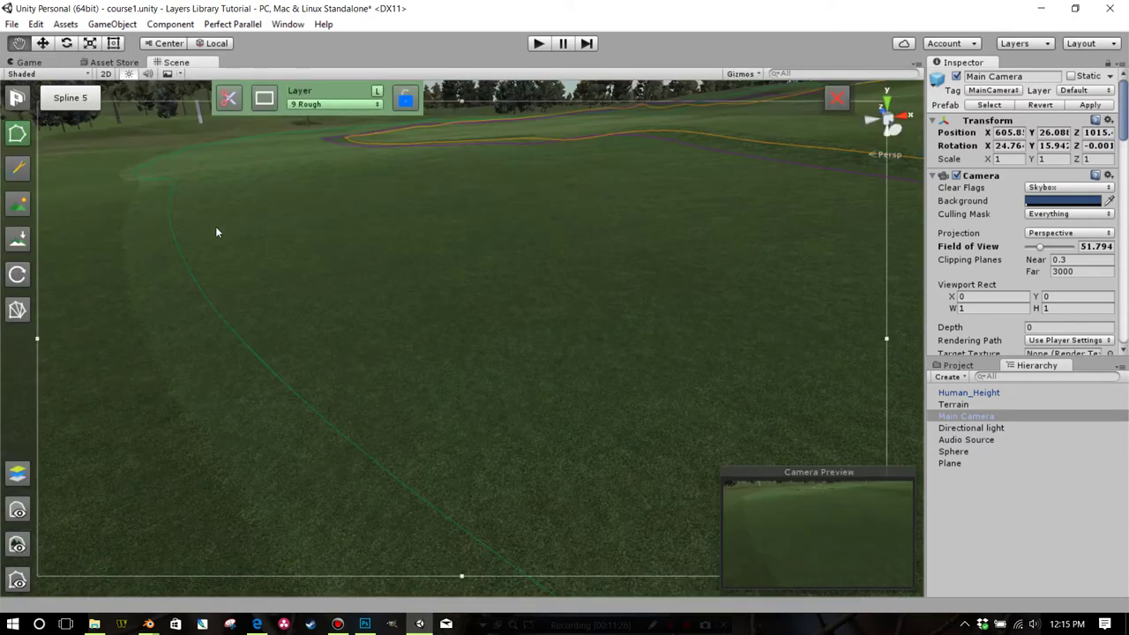
{"action": "left_click", "coordinate": [17, 476]}
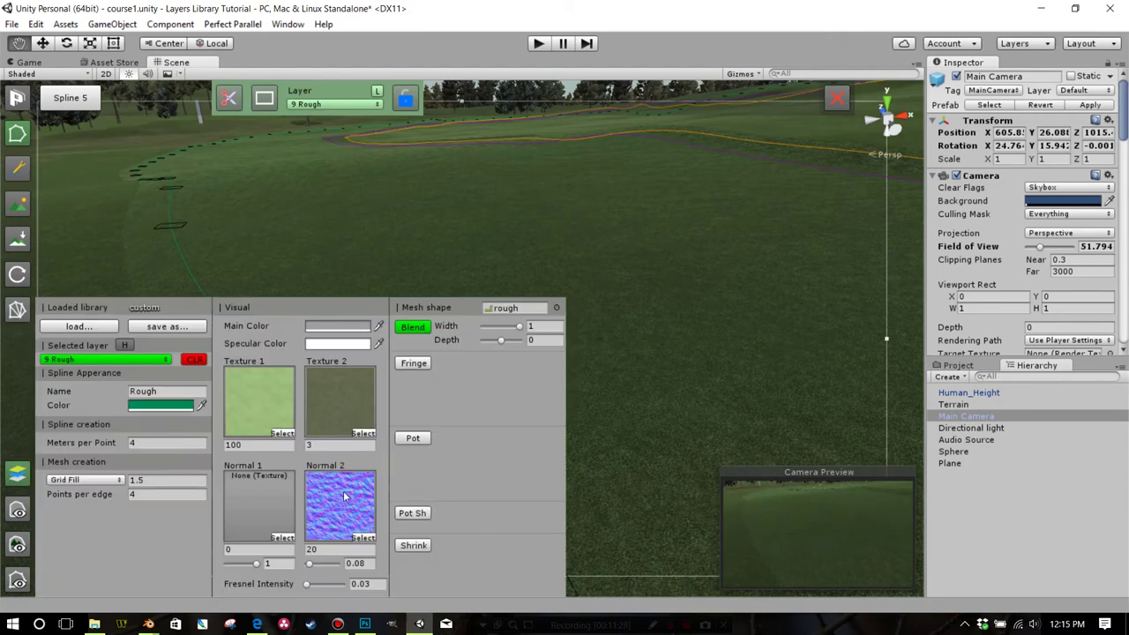
{"action": "left_click", "coordinate": [360, 565]}
{"action": "type", "text": ".07"}
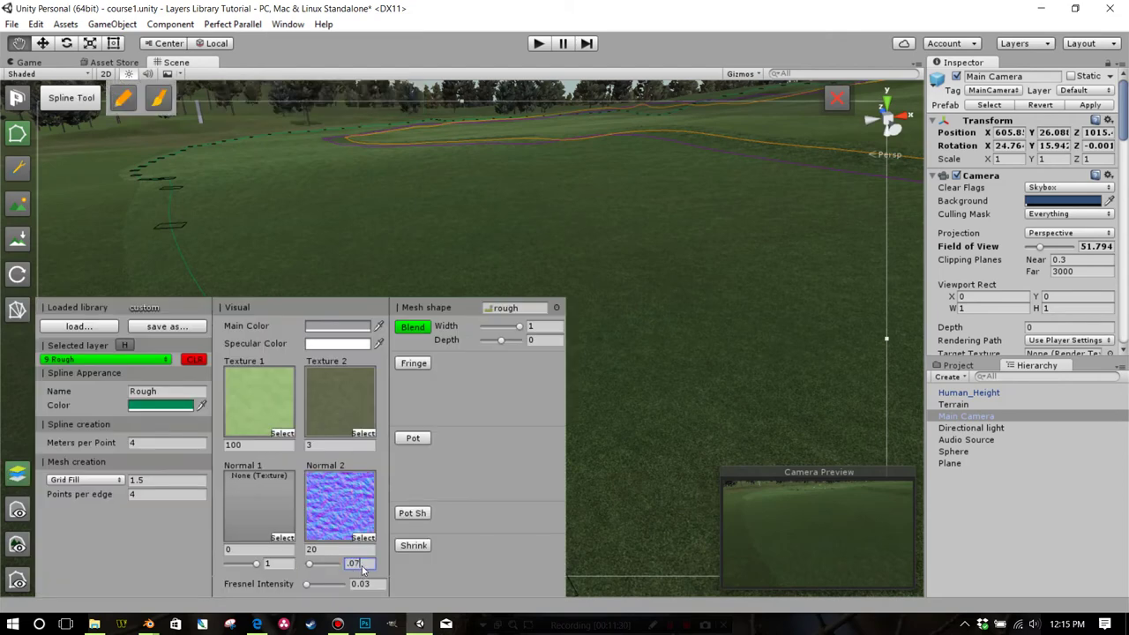
{"action": "left_click", "coordinate": [129, 220]}
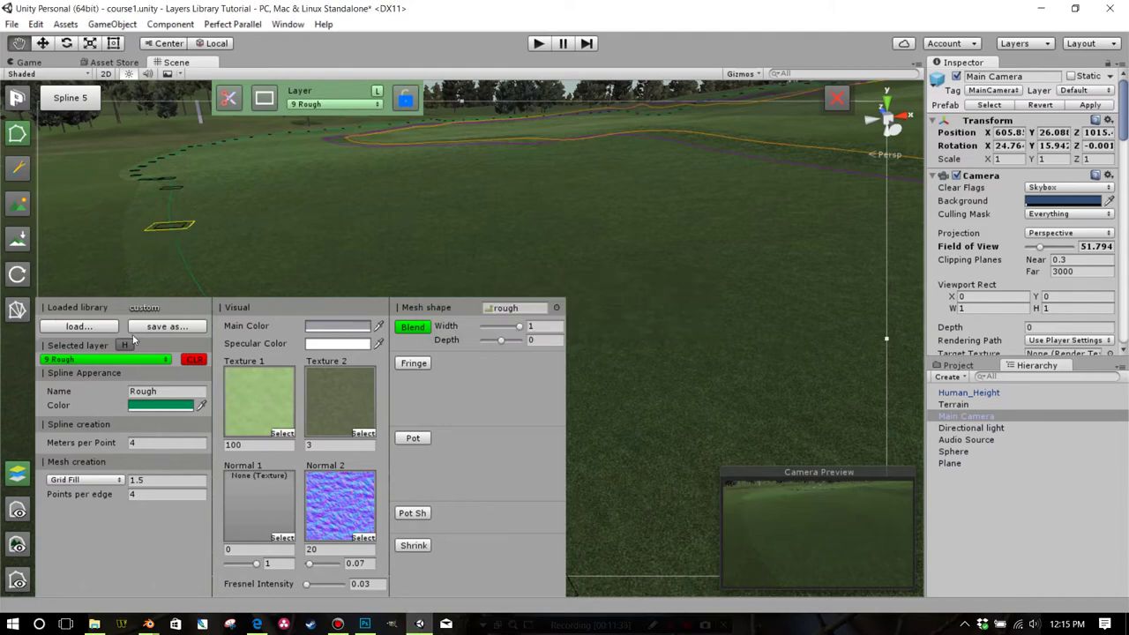
{"action": "left_click", "coordinate": [16, 472]}
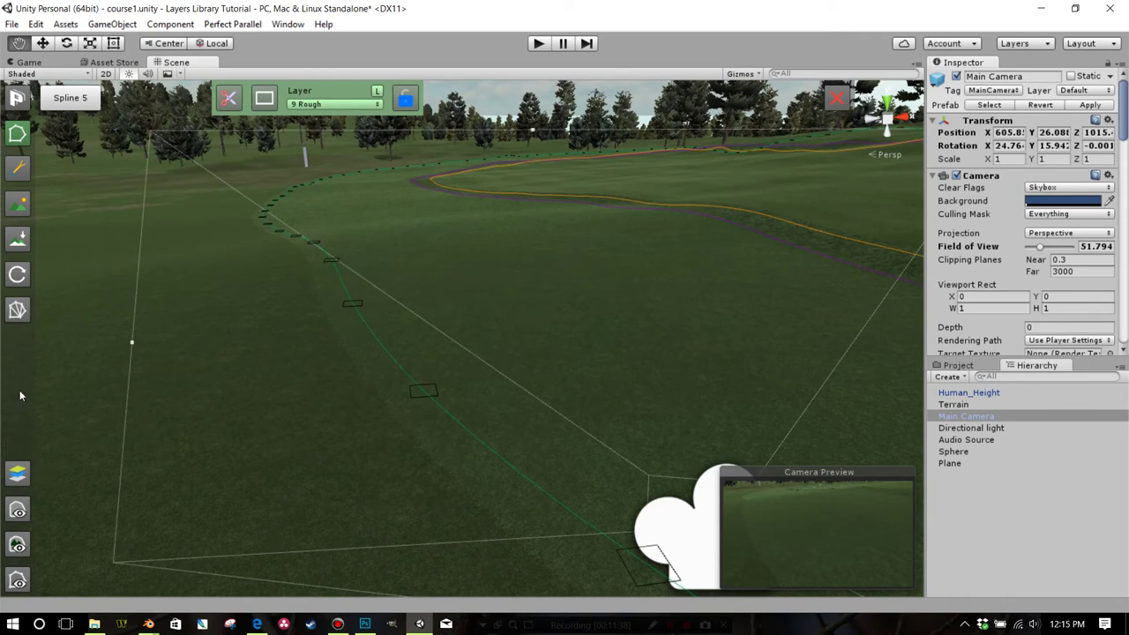
Step: In terrain mode, assign the custom library's Grass_normal 1 as the normal map of the first terrain paint texture
{"action": "left_click", "coordinate": [23, 208]}
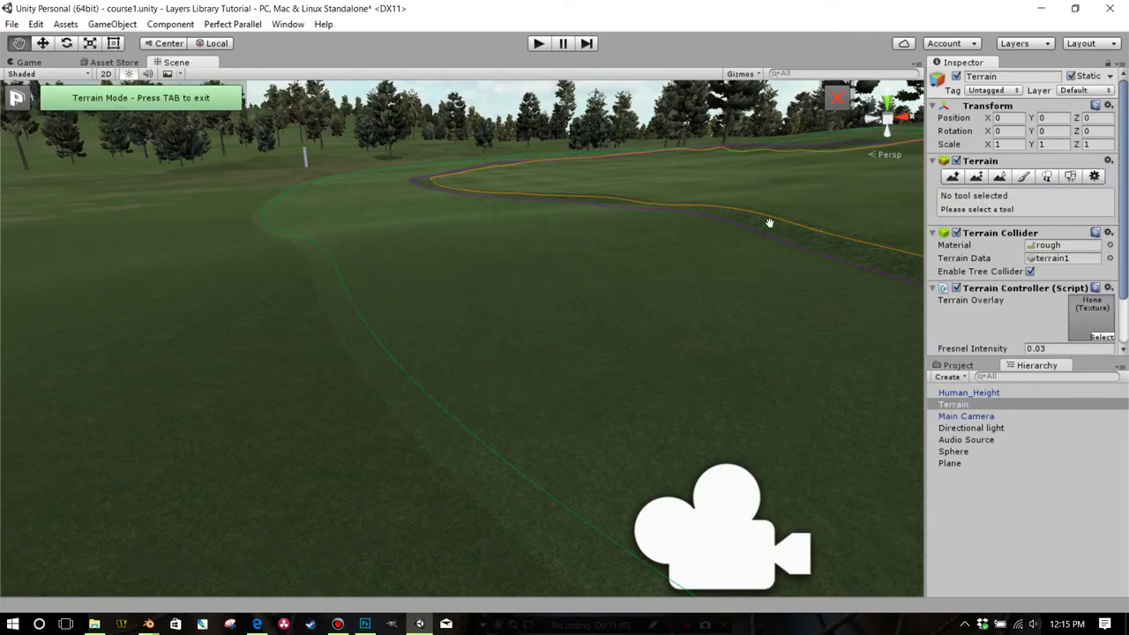
{"action": "left_click", "coordinate": [1025, 177]}
{"action": "double_click", "coordinate": [974, 343]}
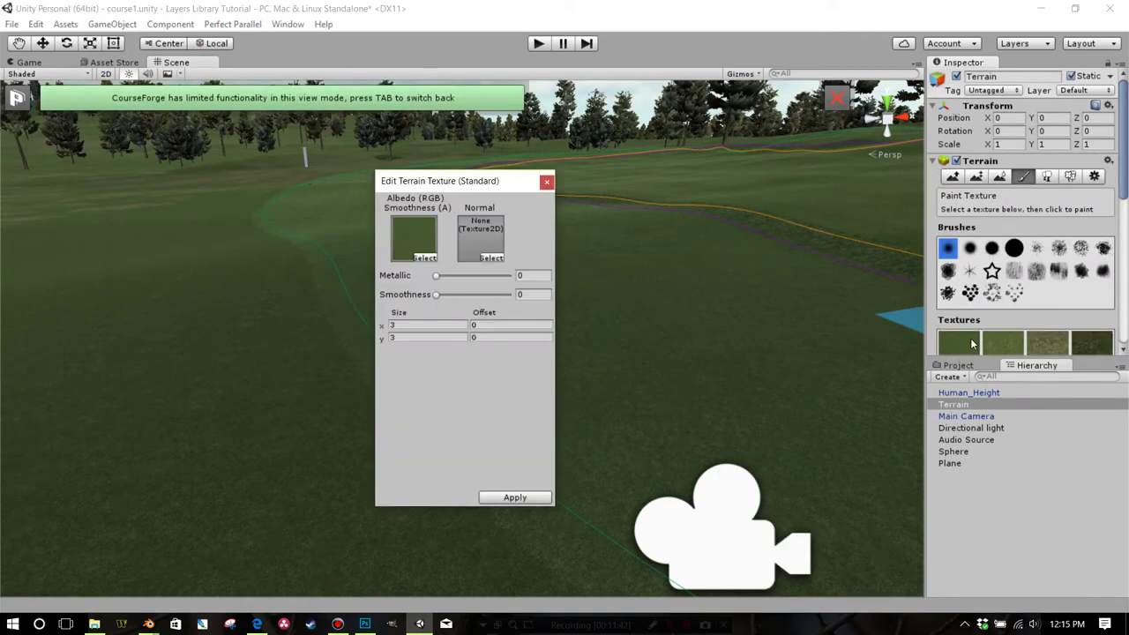
{"action": "left_click", "coordinate": [491, 257]}
{"action": "type", "text": "grass"}
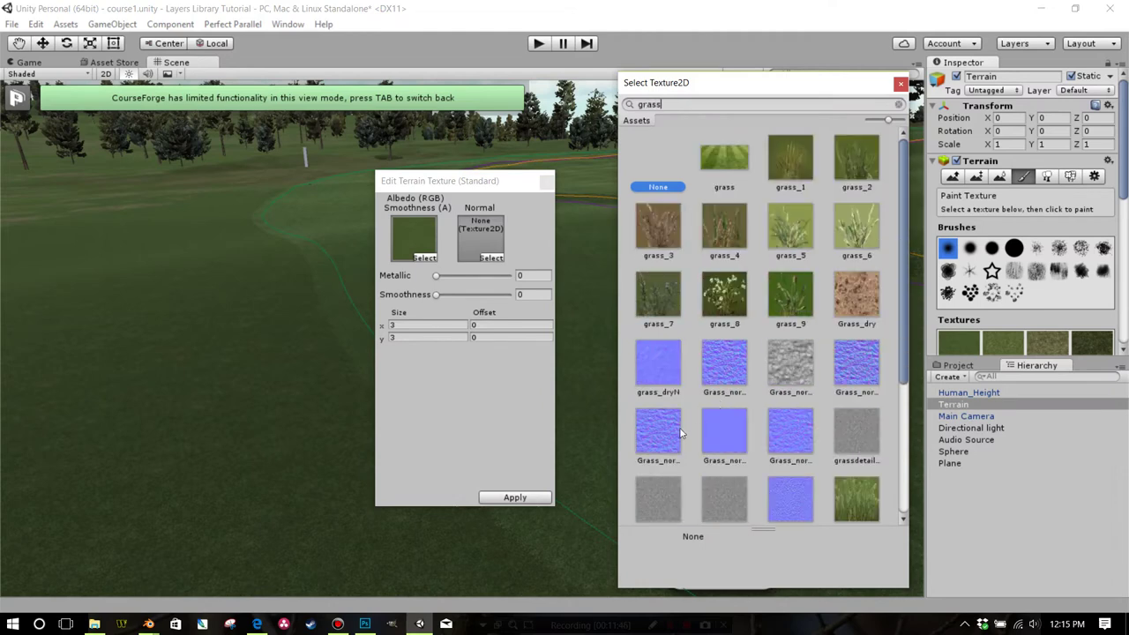
{"action": "left_click", "coordinate": [665, 438]}
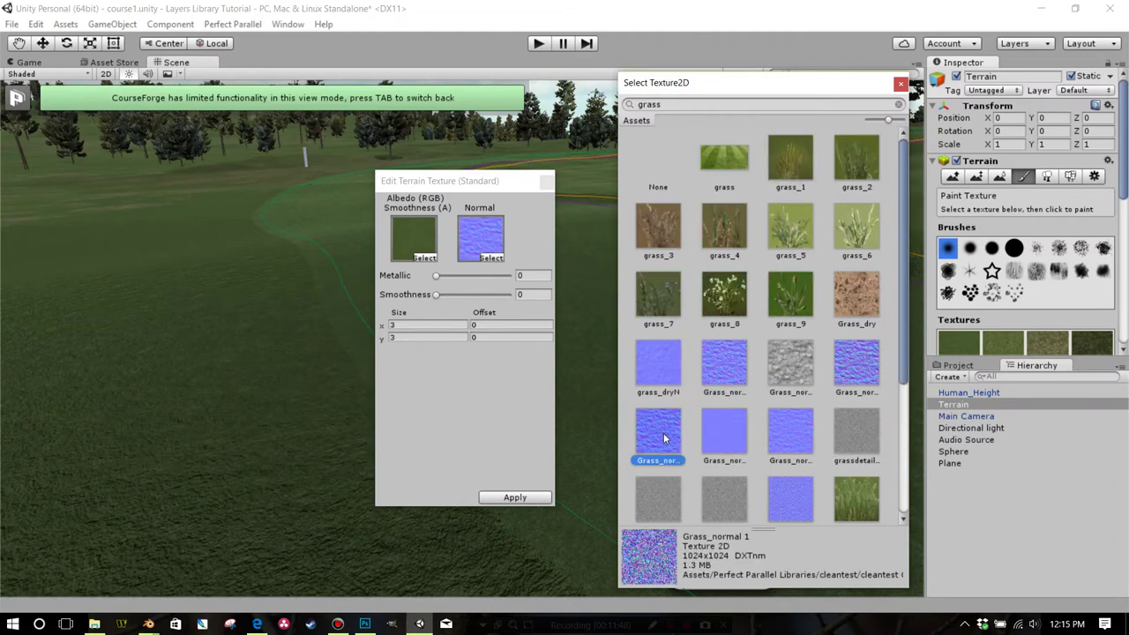
{"action": "left_click", "coordinate": [855, 378]}
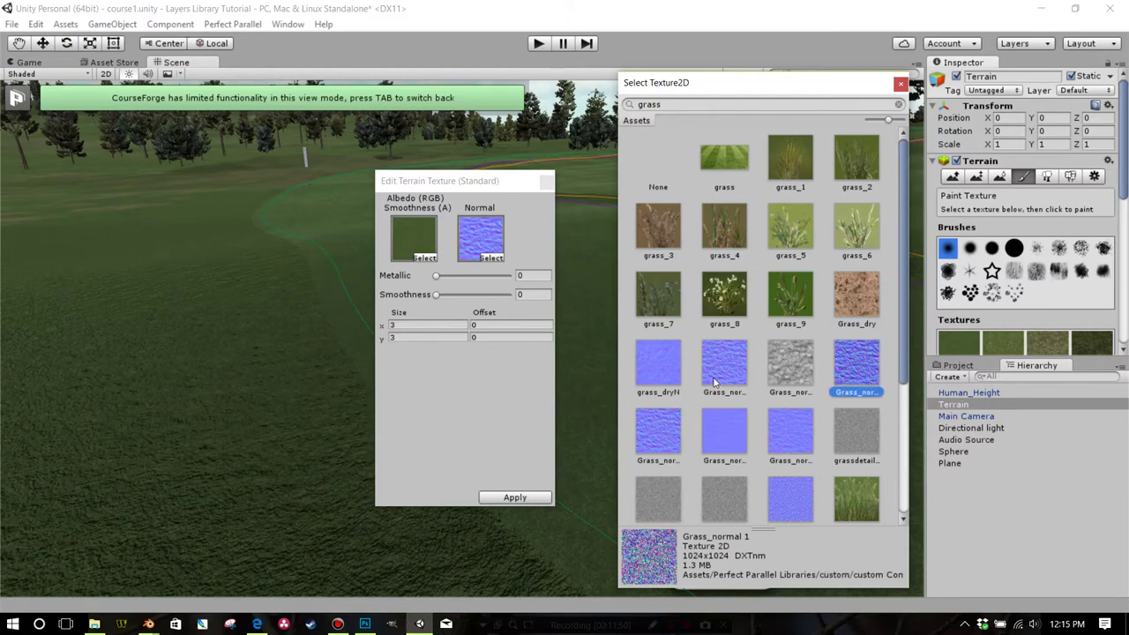
{"action": "left_click", "coordinate": [900, 84]}
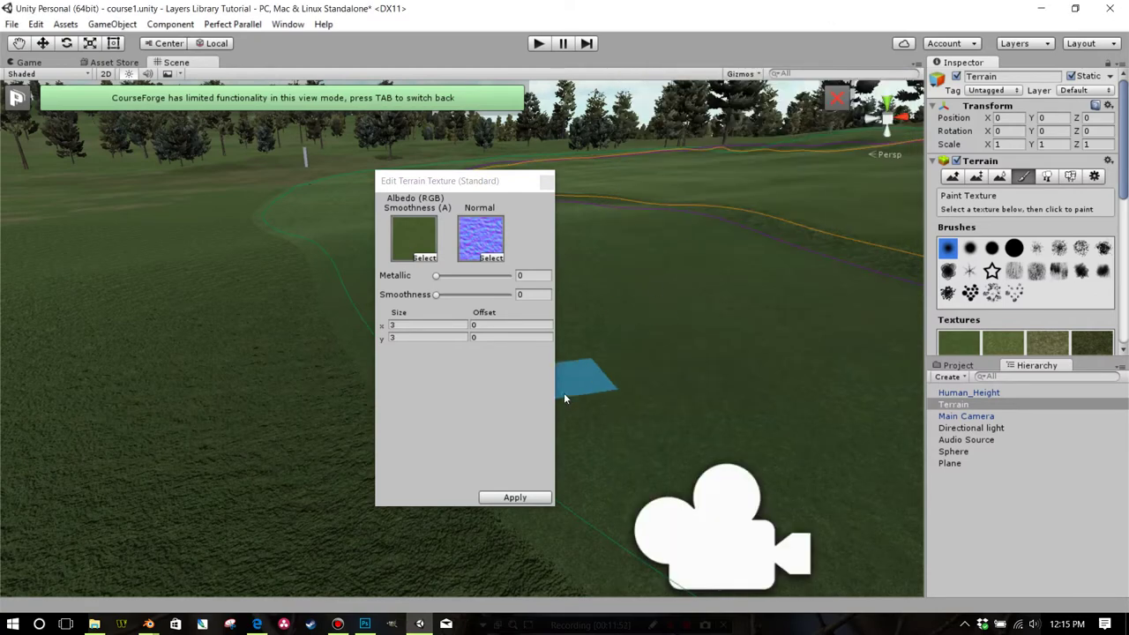
{"action": "left_click", "coordinate": [515, 498]}
Step: Inspect the terrain's normal effect up close, then duplicate the Grass_normal 1 texture in the custom Content folder
{"action": "scroll", "coordinate": [534, 379], "scroll_direction": "up", "scroll_amount": 5}
{"action": "scroll", "coordinate": [534, 388], "scroll_direction": "up", "scroll_amount": 8}
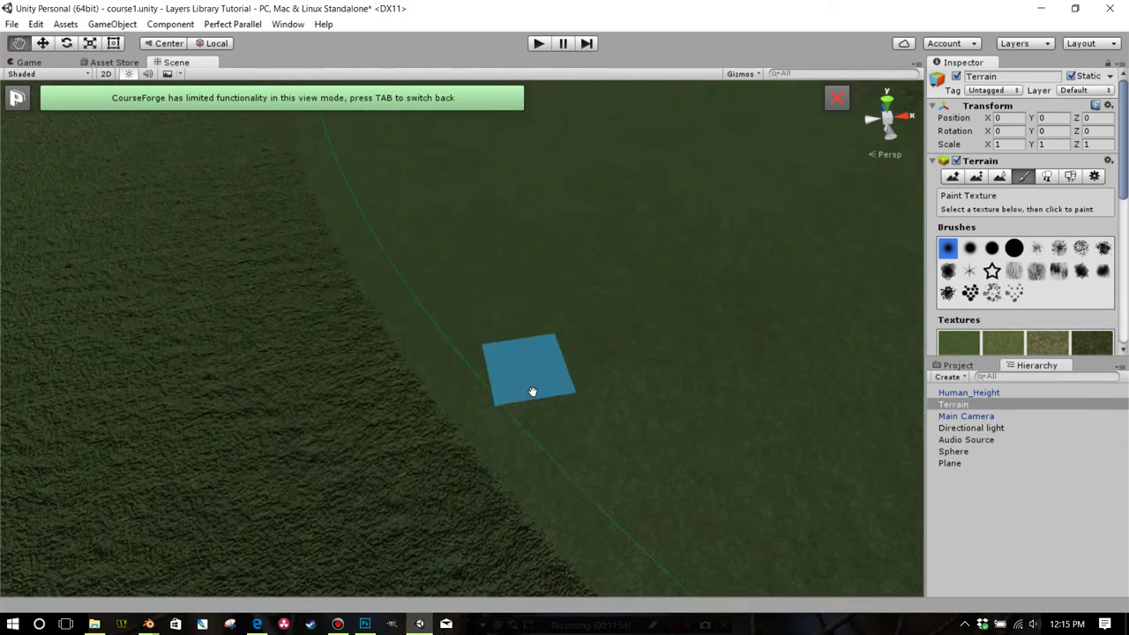
{"action": "scroll", "coordinate": [556, 353], "scroll_direction": "down", "scroll_amount": 5}
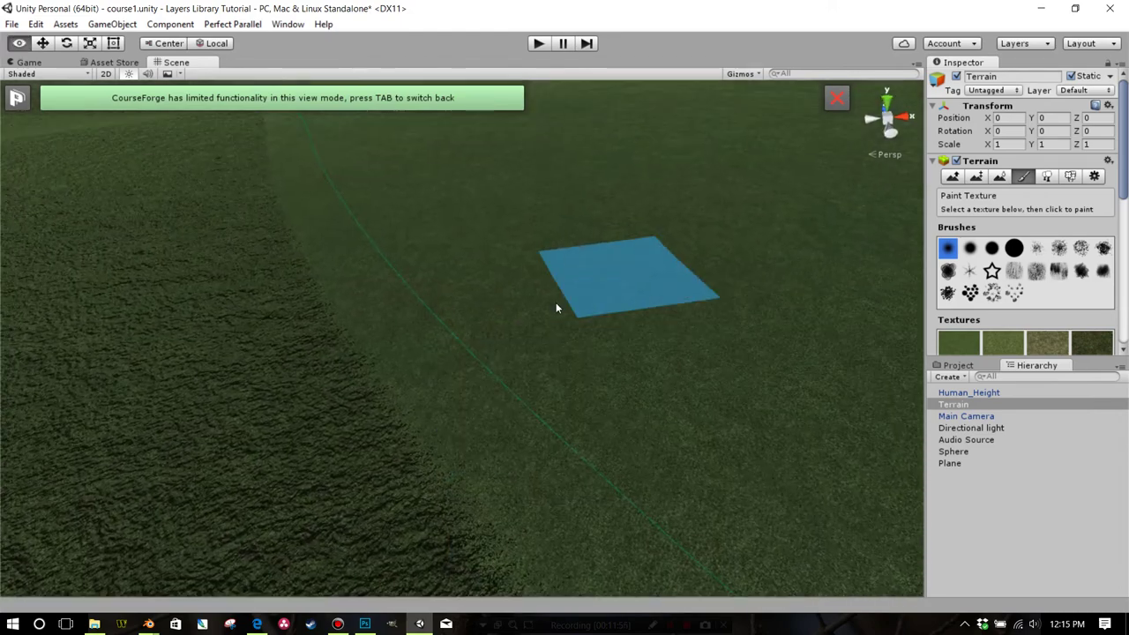
{"action": "left_click_drag", "start_coordinate": [557, 305], "coordinate": [983, 421]}
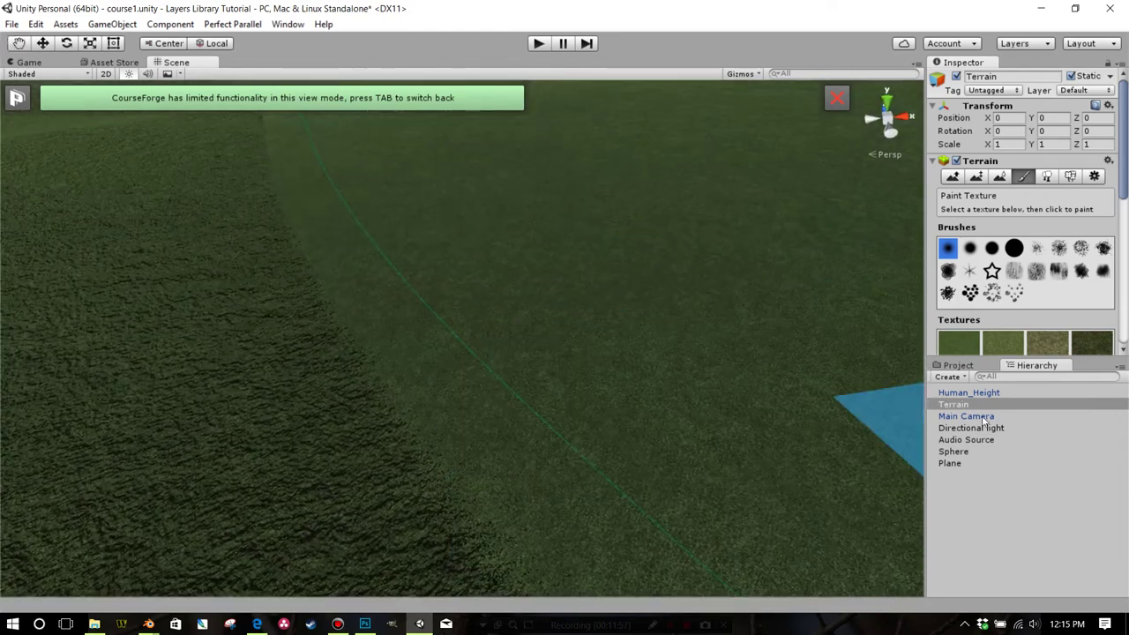
{"action": "left_click", "coordinate": [958, 365]}
{"action": "scroll", "coordinate": [1005, 429], "scroll_direction": "down", "scroll_amount": 3}
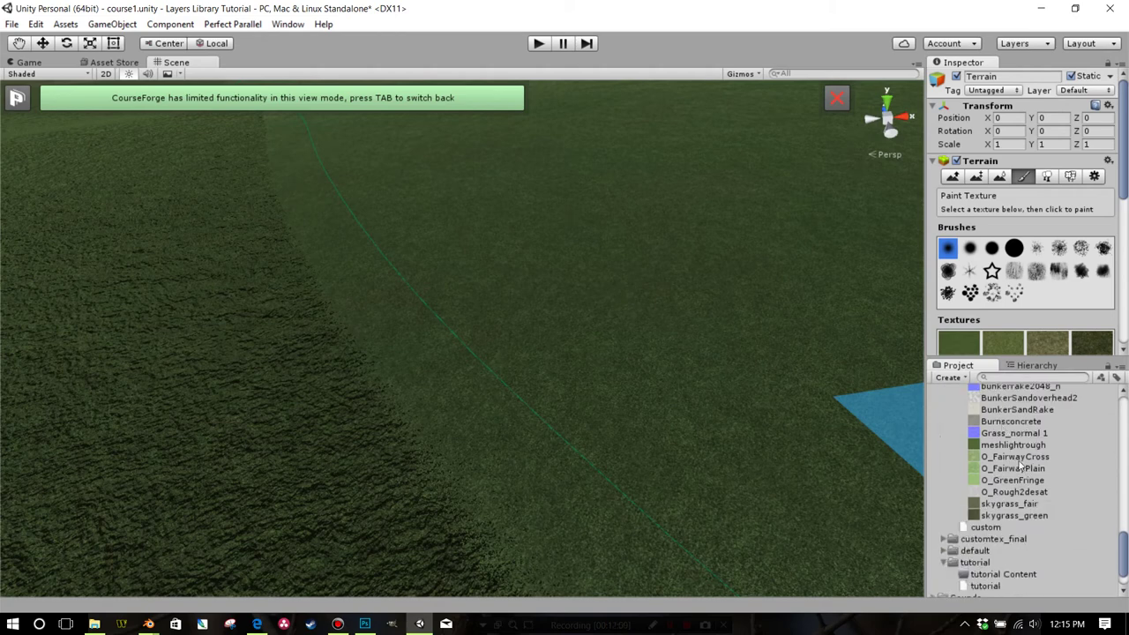
{"action": "left_click", "coordinate": [996, 437]}
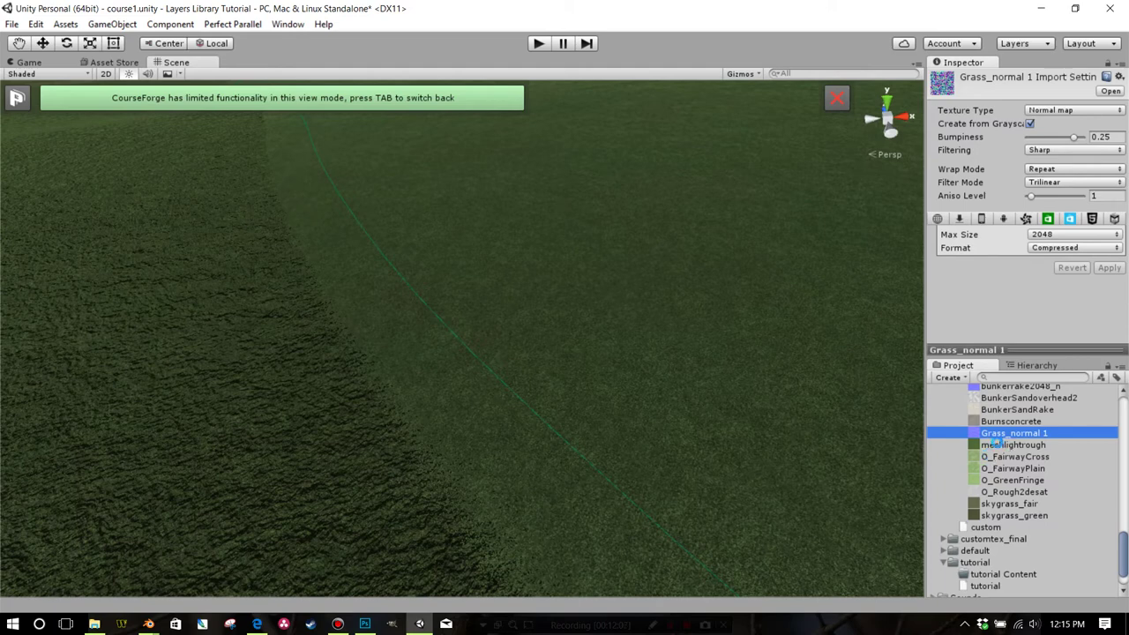
{"action": "key", "text": "ctrl+d"}
Step: Delete the existing Grass_normal 2 and Grass_normal 3 textures from the folder holding the ground textures
{"action": "scroll", "coordinate": [1000, 448], "scroll_direction": "up", "scroll_amount": 8}
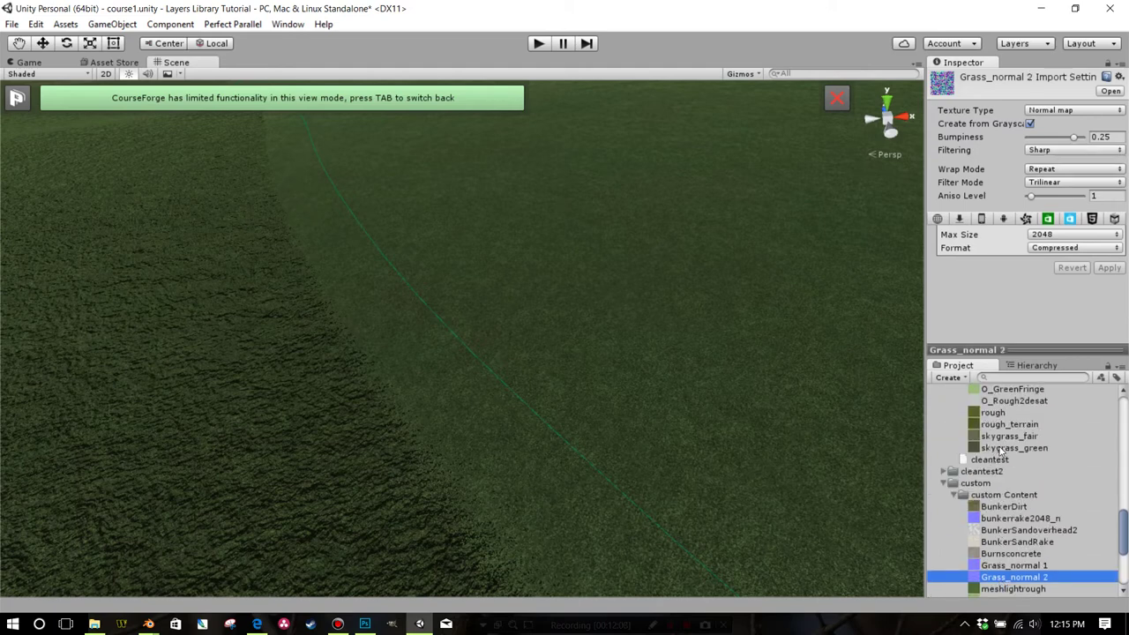
{"action": "scroll", "coordinate": [1001, 451], "scroll_direction": "up", "scroll_amount": 10}
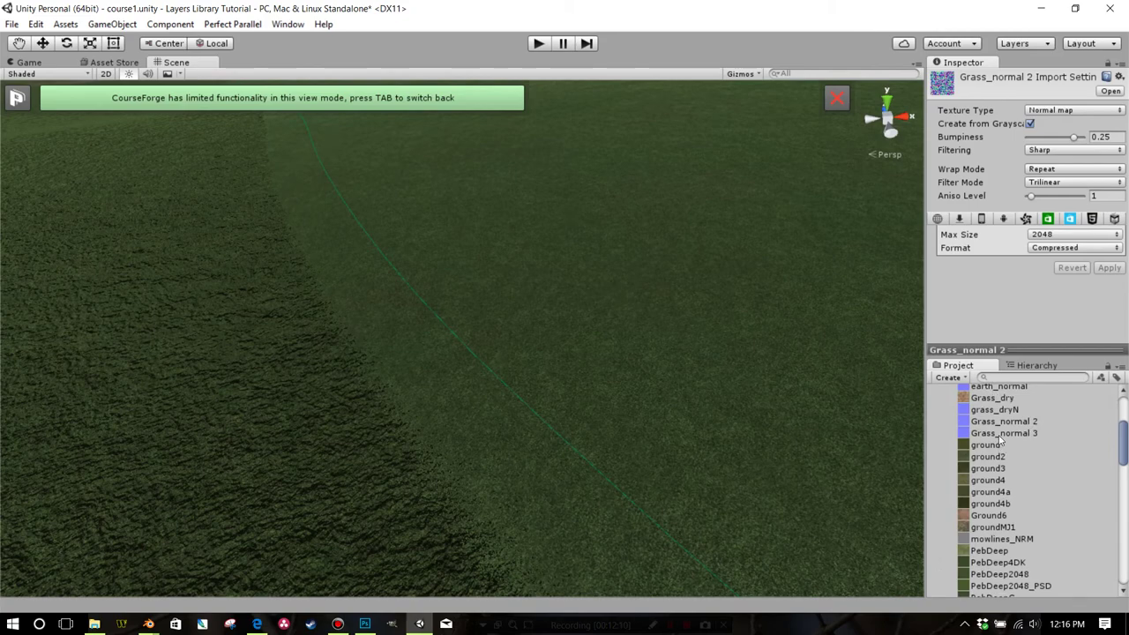
{"action": "left_click", "coordinate": [1001, 434]}
{"action": "left_click", "coordinate": [1000, 424], "text": "shift"}
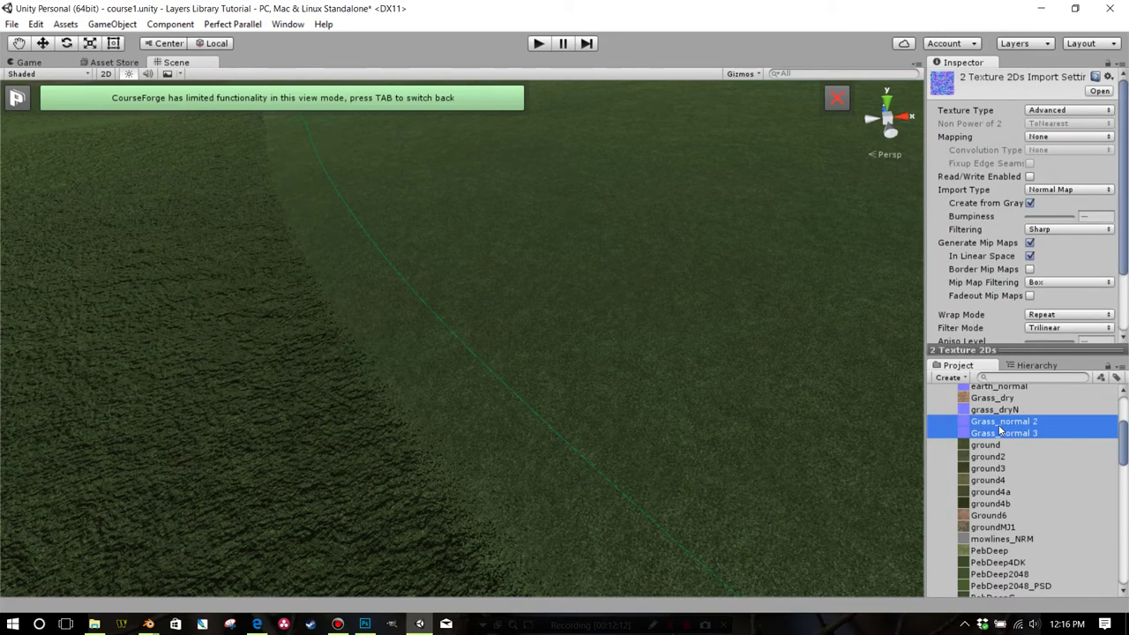
{"action": "key", "text": "Delete"}
{"action": "left_click", "coordinate": [607, 345]}
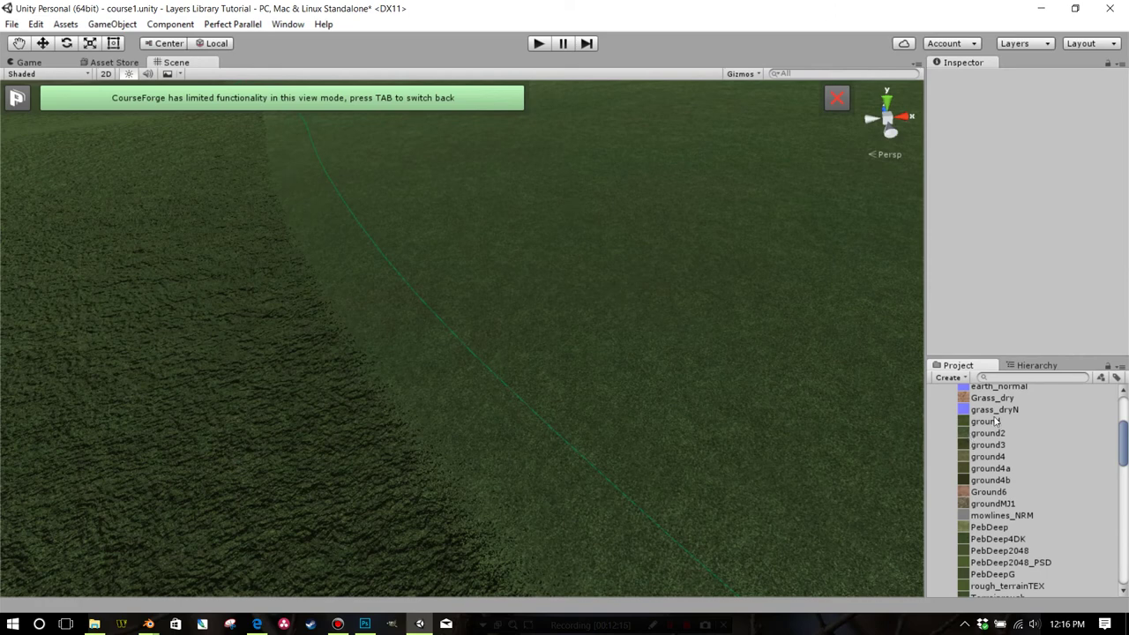
Step: Move the Grass_normal 2 texture from the custom Content folder into the Course textures folder
{"action": "scroll", "coordinate": [992, 446], "scroll_direction": "down", "scroll_amount": 8}
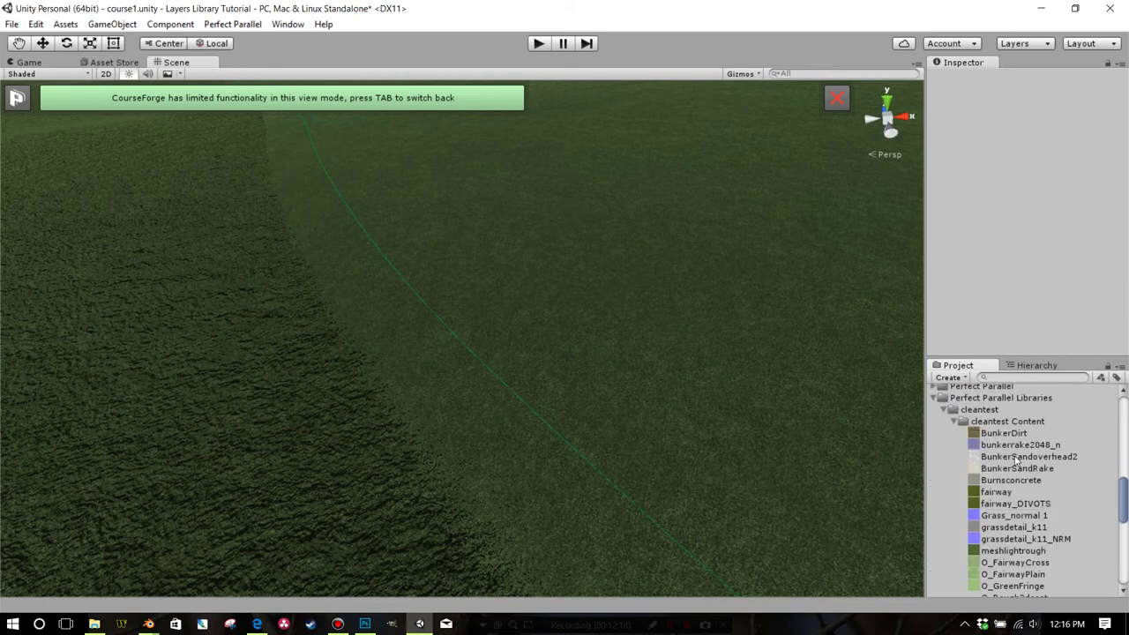
{"action": "scroll", "coordinate": [1012, 487], "scroll_direction": "up", "scroll_amount": 3}
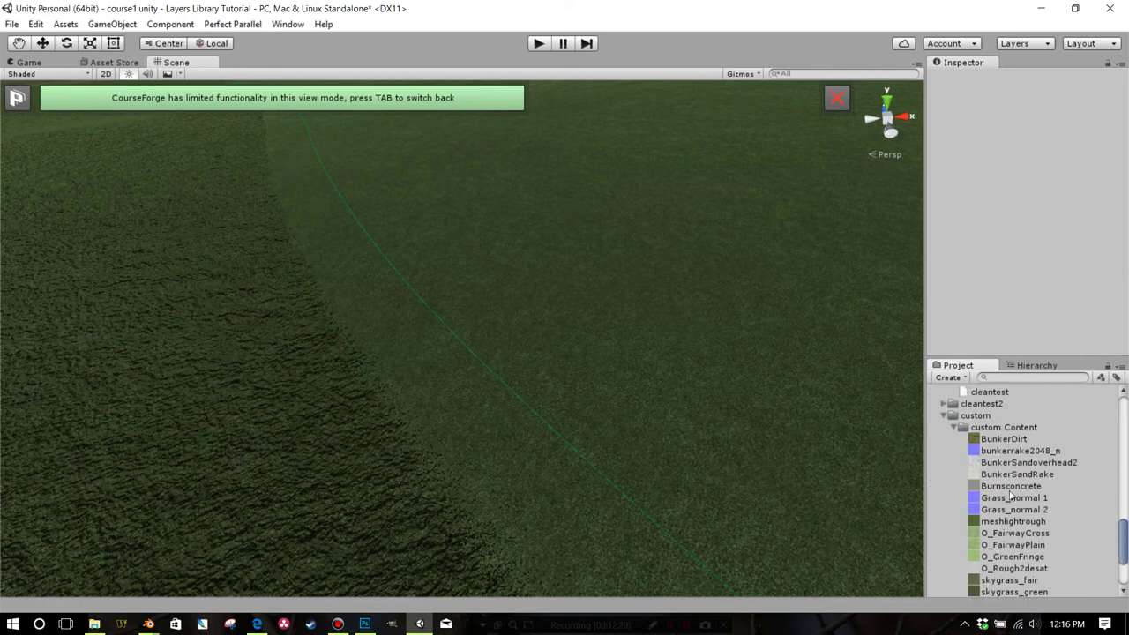
{"action": "left_click", "coordinate": [1006, 510]}
{"action": "scroll", "coordinate": [995, 418], "scroll_direction": "up", "scroll_amount": 10}
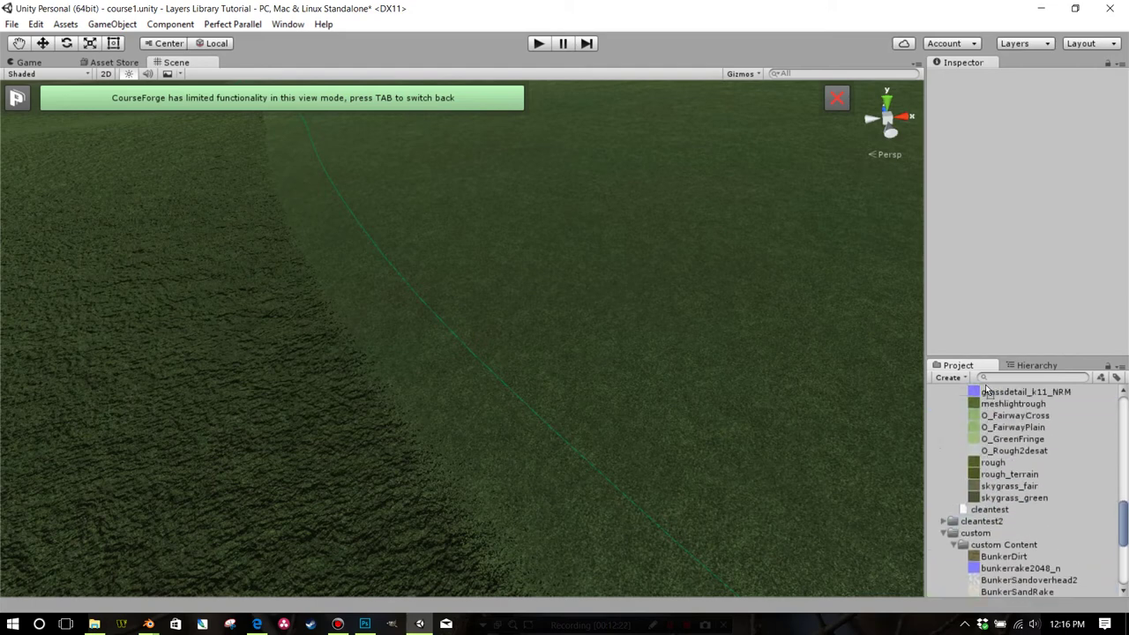
{"action": "scroll", "coordinate": [988, 391], "scroll_direction": "up", "scroll_amount": 10}
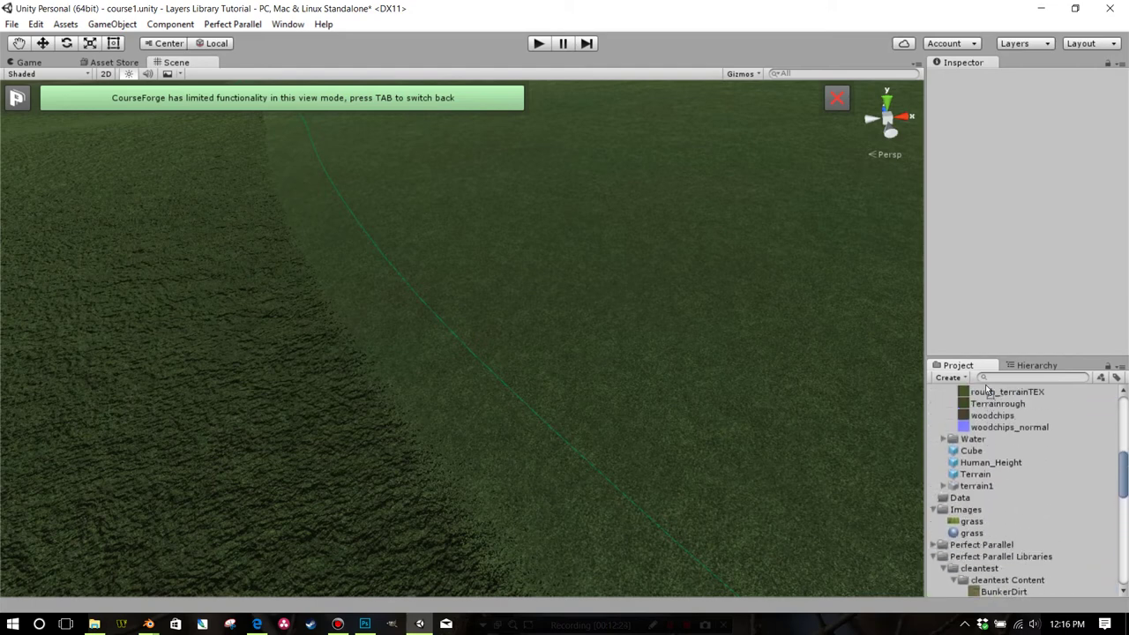
{"action": "left_click_drag", "start_coordinate": [986, 389], "coordinate": [993, 465]}
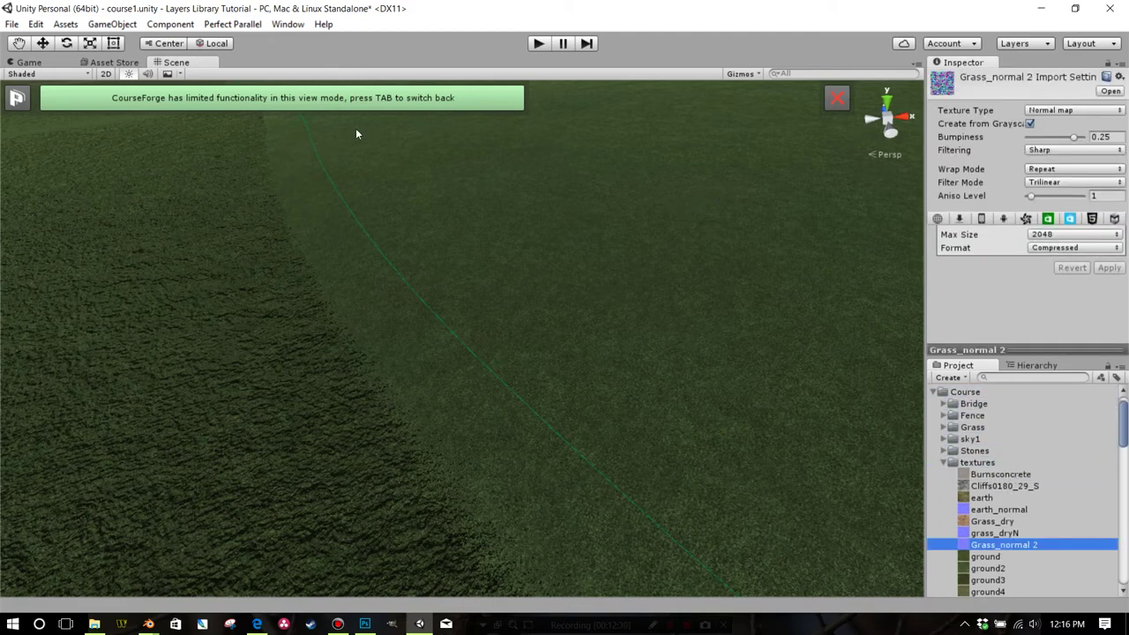
Step: In terrain mode, assign Grass_normal 2 from the Course textures folder as the first paint texture's normal map
{"action": "key", "text": "Tab"}
{"action": "left_click", "coordinate": [25, 206]}
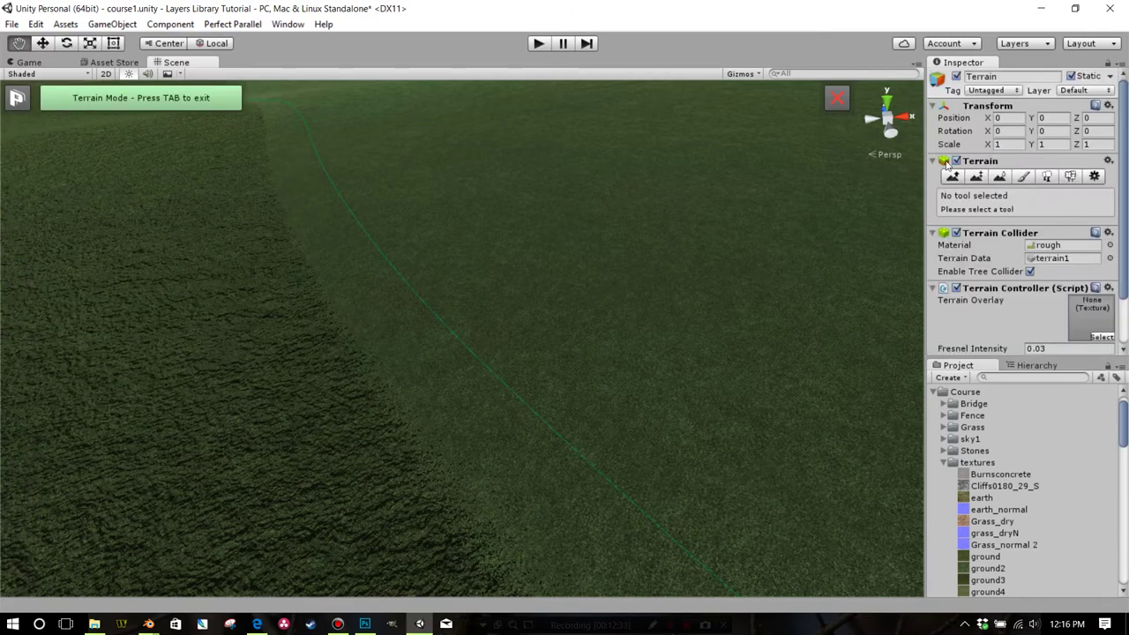
{"action": "left_click", "coordinate": [1023, 176]}
{"action": "double_click", "coordinate": [962, 344]}
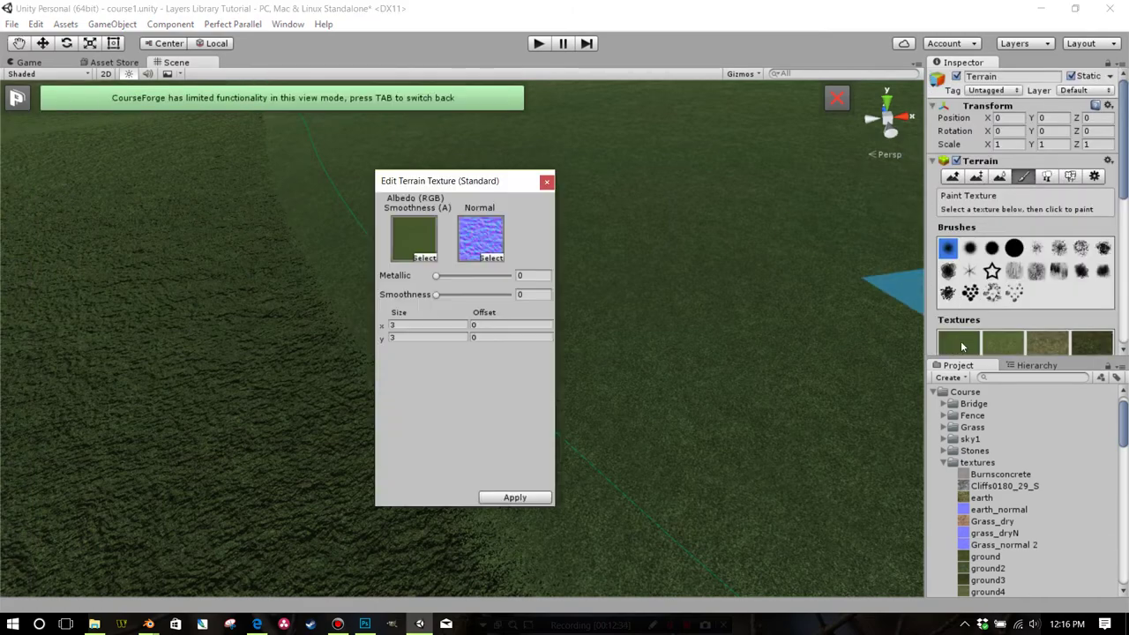
{"action": "left_click_drag", "start_coordinate": [973, 549], "coordinate": [481, 247]}
{"action": "mouse_move", "coordinate": [672, 293]}
{"action": "left_mouse_down"}
{"action": "mouse_move", "coordinate": [691, 277]}
{"action": "mouse_move", "coordinate": [675, 266]}
{"action": "mouse_move", "coordinate": [683, 278]}
{"action": "left_mouse_up"}
Step: Set the bumpiness of the Grass_normal 2 texture to 0.1, apply it, and check the terrain surface
{"action": "left_click", "coordinate": [1038, 547]}
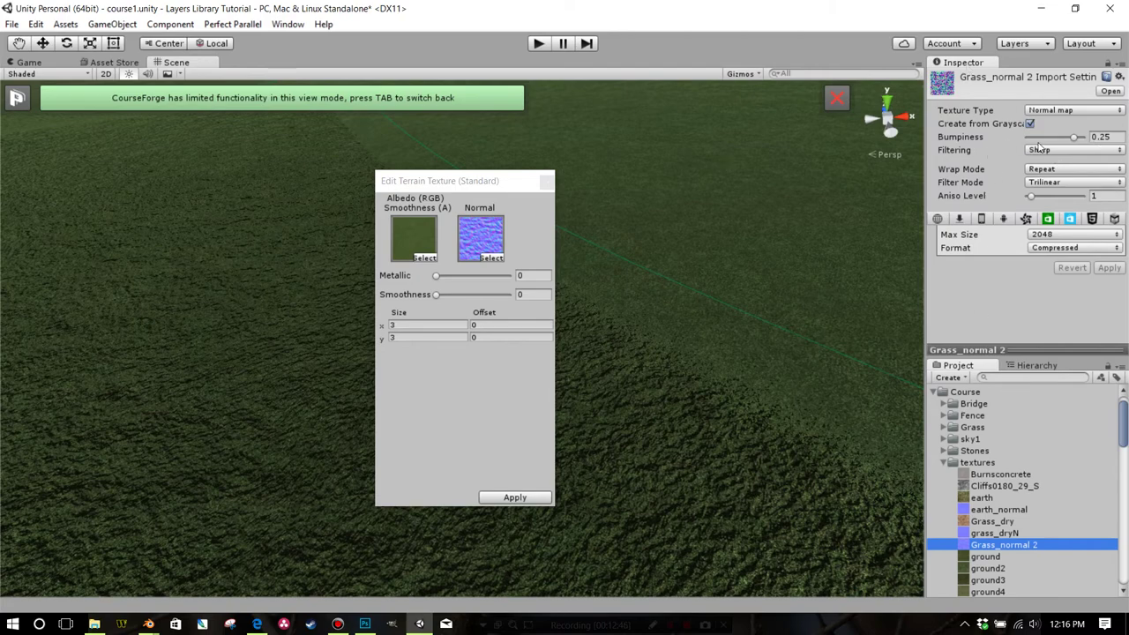
{"action": "left_click", "coordinate": [1102, 138]}
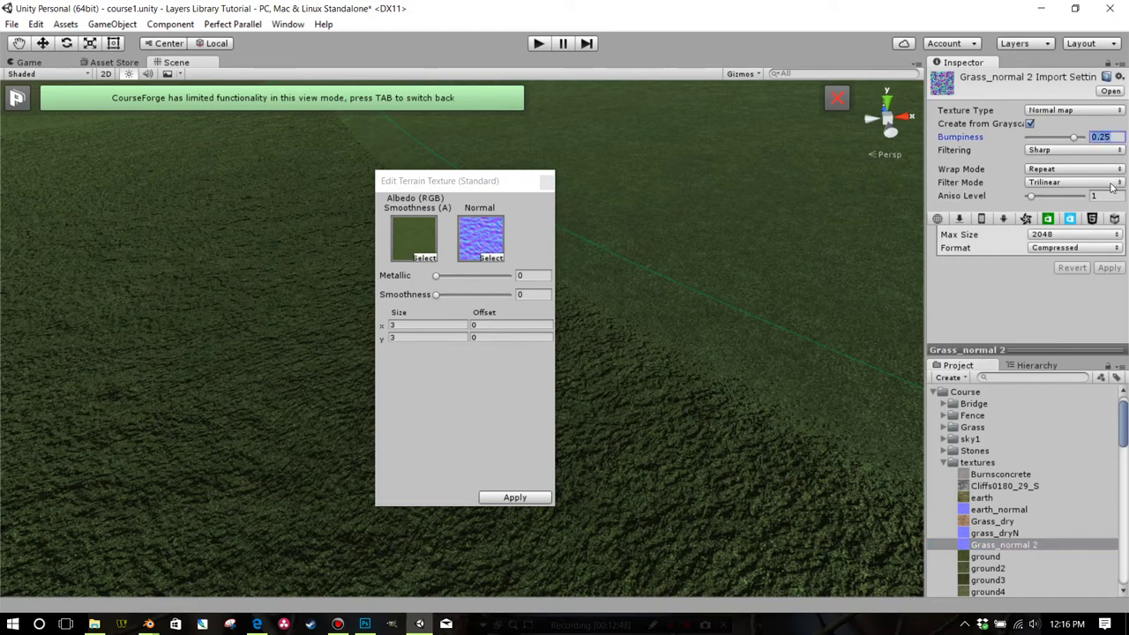
{"action": "type", "text": ".1"}
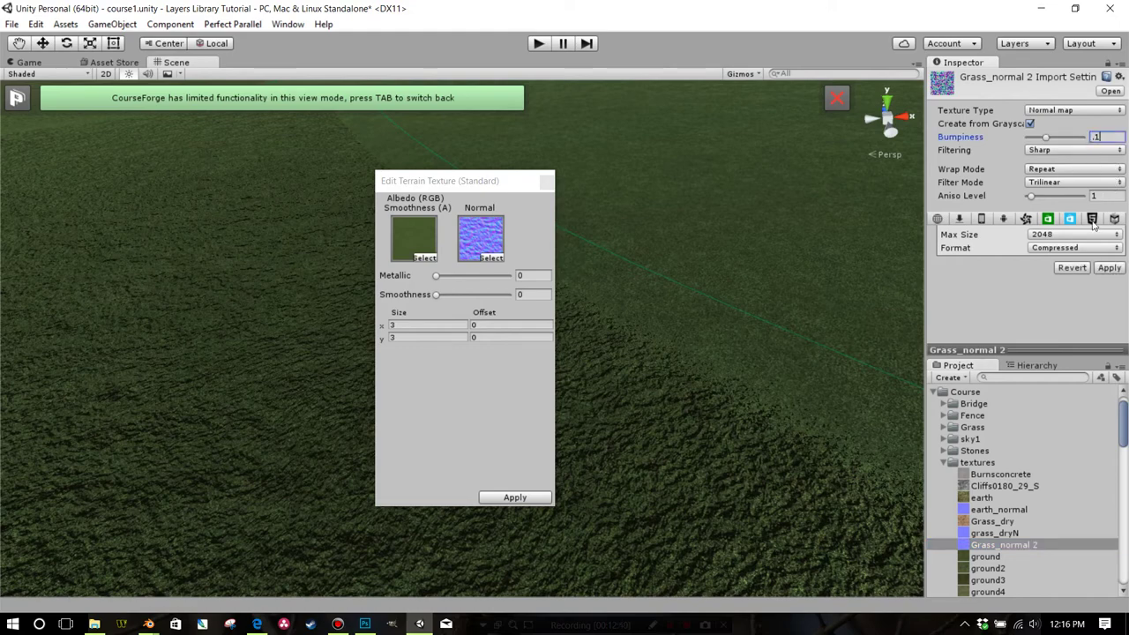
{"action": "left_click", "coordinate": [1113, 272]}
{"action": "left_click_drag", "start_coordinate": [580, 355], "coordinate": [611, 272]}
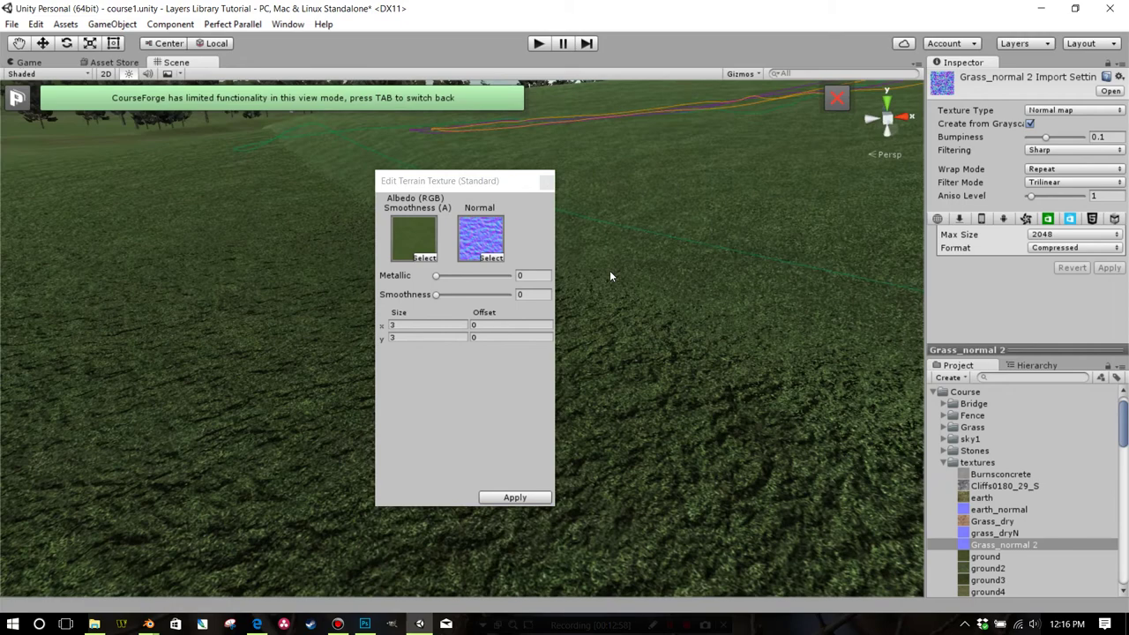
Step: Set the Grass_normal 2 bumpiness to 0.05, apply it, and apply the terrain texture edit
{"action": "left_click", "coordinate": [1114, 137]}
{"action": "type", "text": ".05"}
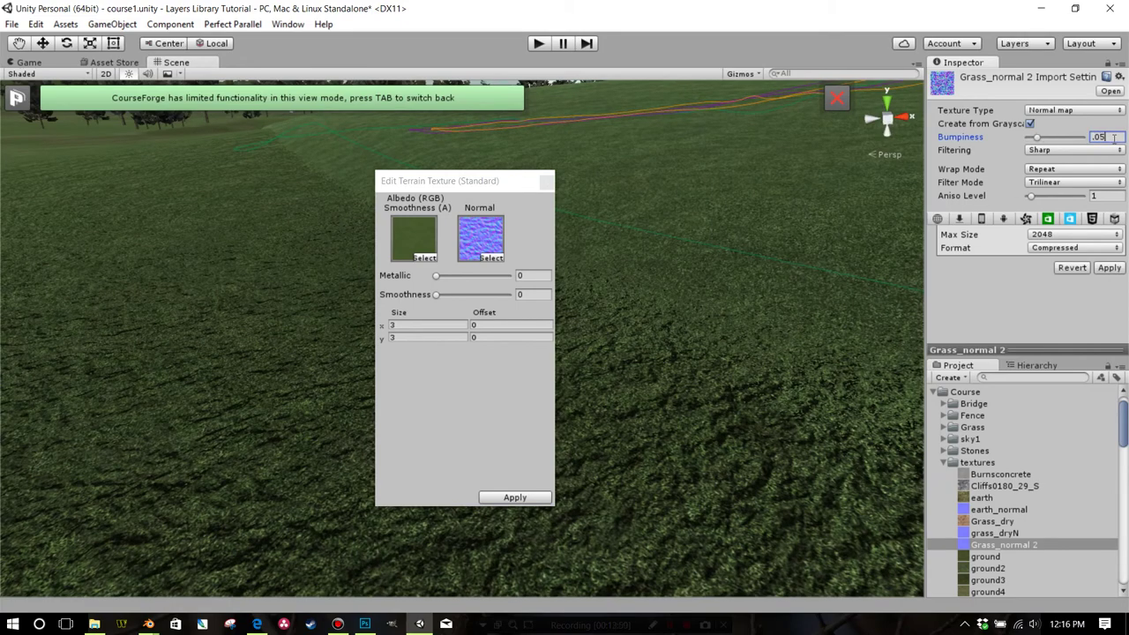
{"action": "left_click", "coordinate": [1109, 268]}
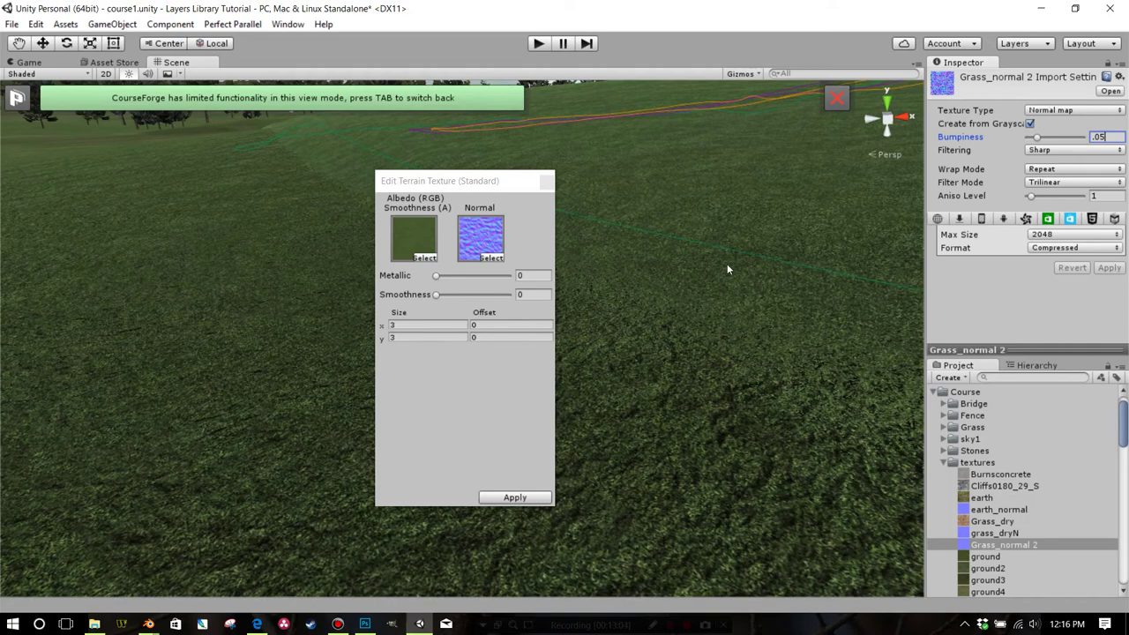
{"action": "left_click_drag", "start_coordinate": [727, 265], "coordinate": [741, 295]}
{"action": "left_click", "coordinate": [520, 494]}
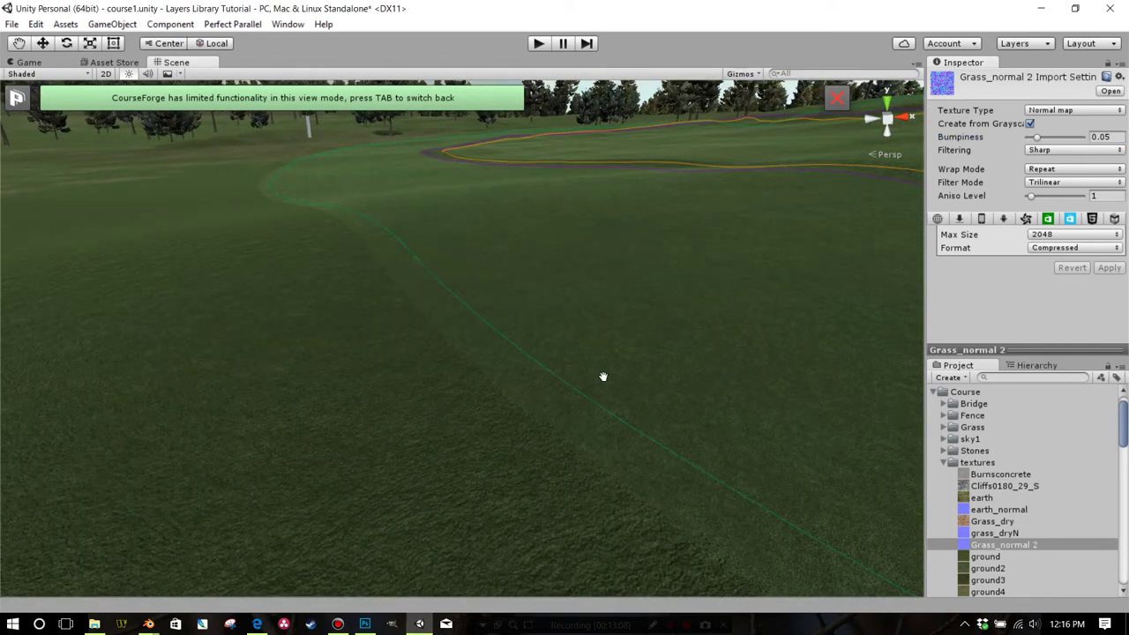
{"action": "left_click_drag", "start_coordinate": [602, 376], "coordinate": [609, 362]}
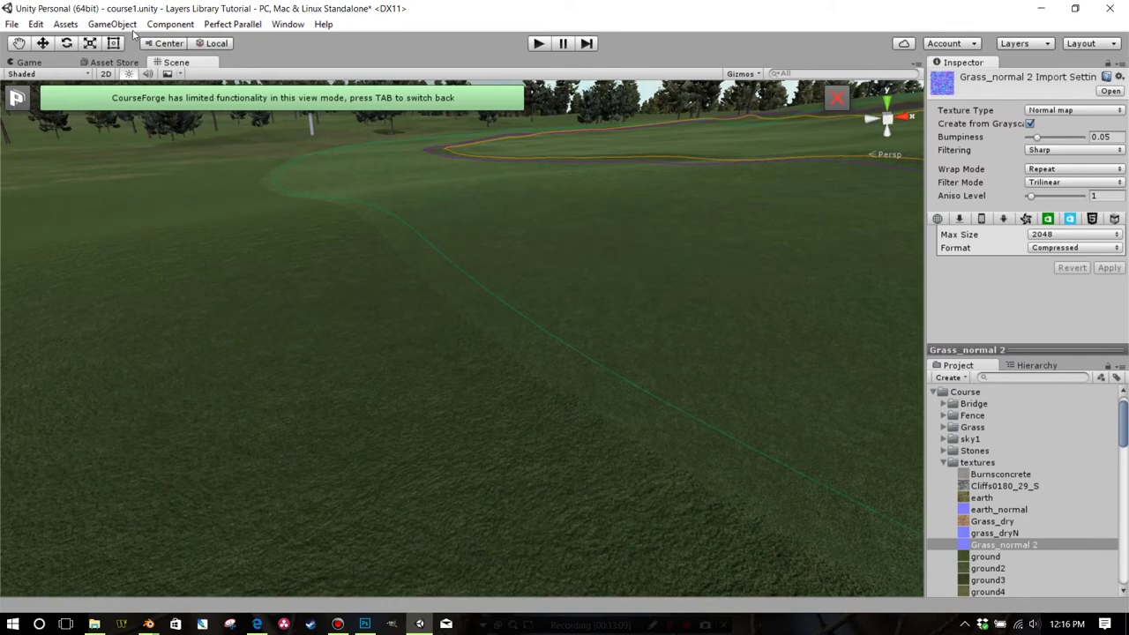
Step: Align the Main Camera with the current Scene view and show the result in the Game view
{"action": "left_click", "coordinate": [33, 63]}
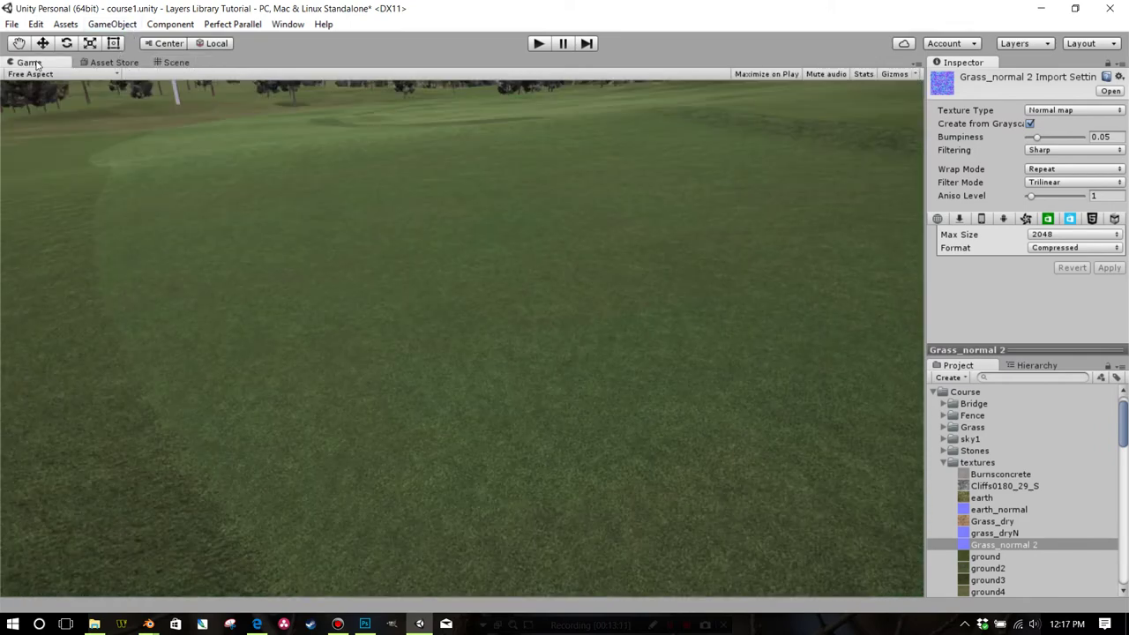
{"action": "left_click", "coordinate": [174, 62]}
{"action": "left_click", "coordinate": [1028, 366]}
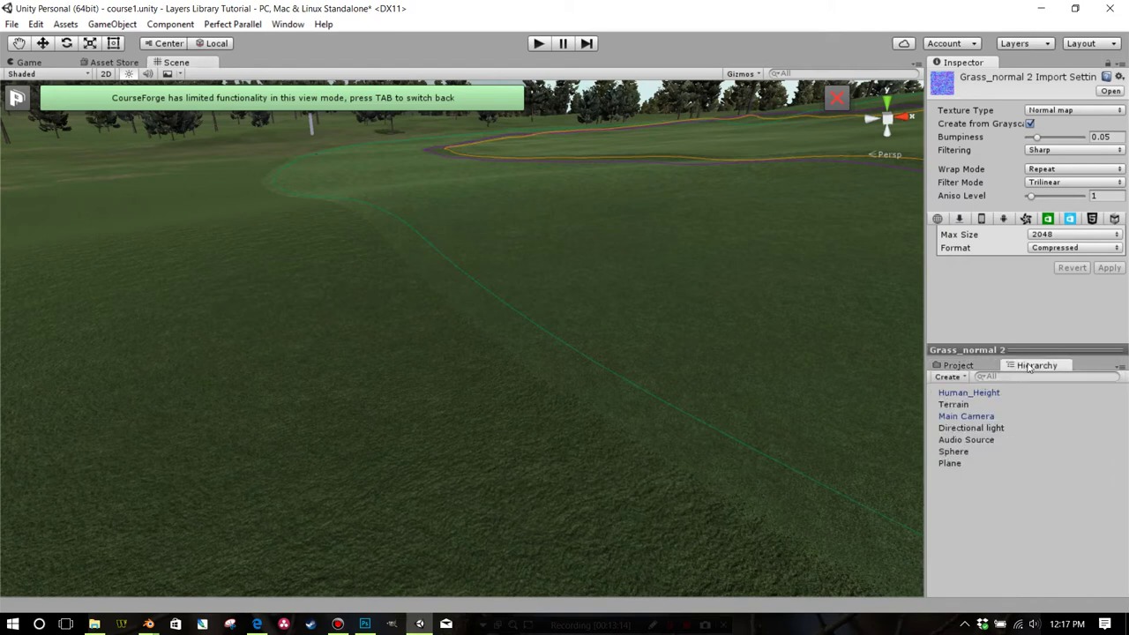
{"action": "left_click", "coordinate": [977, 422]}
{"action": "left_click", "coordinate": [112, 24]}
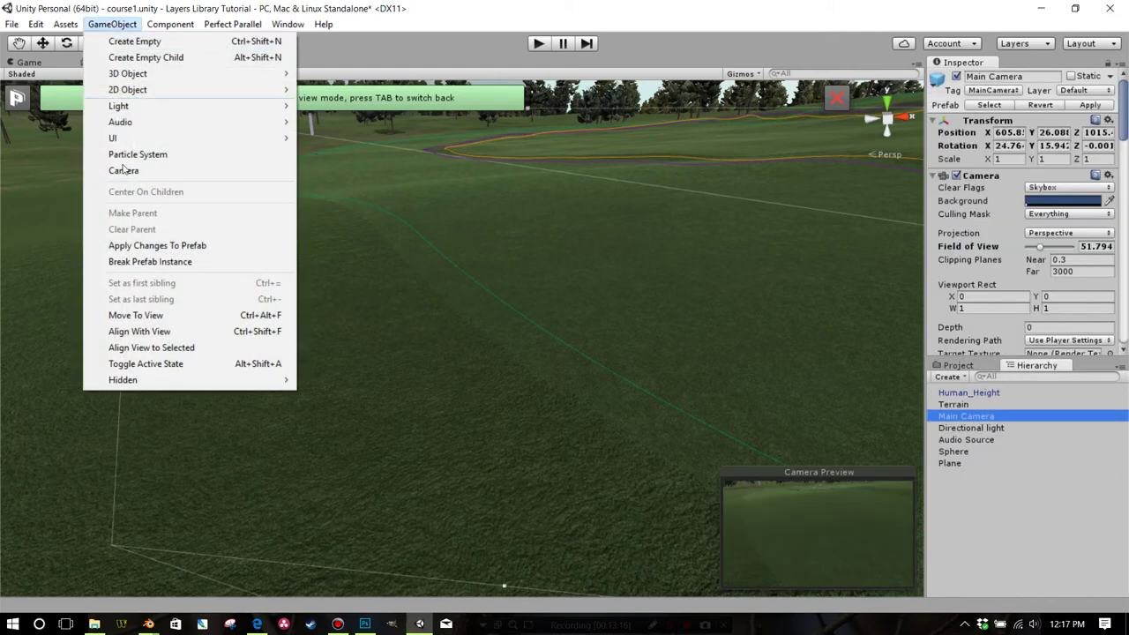
{"action": "left_click", "coordinate": [141, 331]}
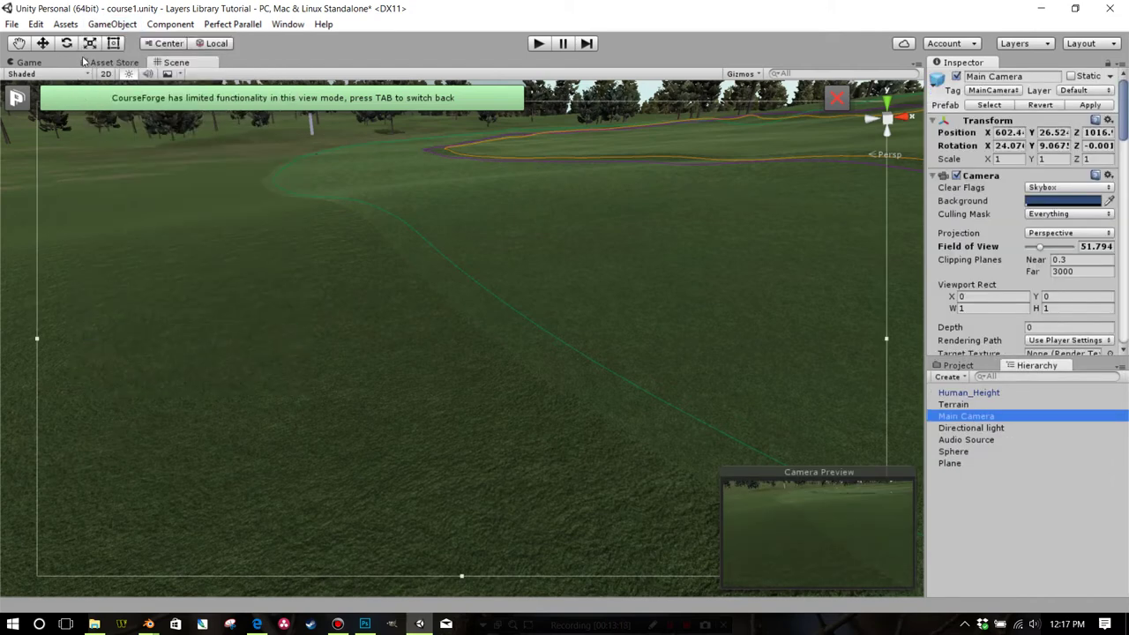
{"action": "left_click", "coordinate": [22, 73]}
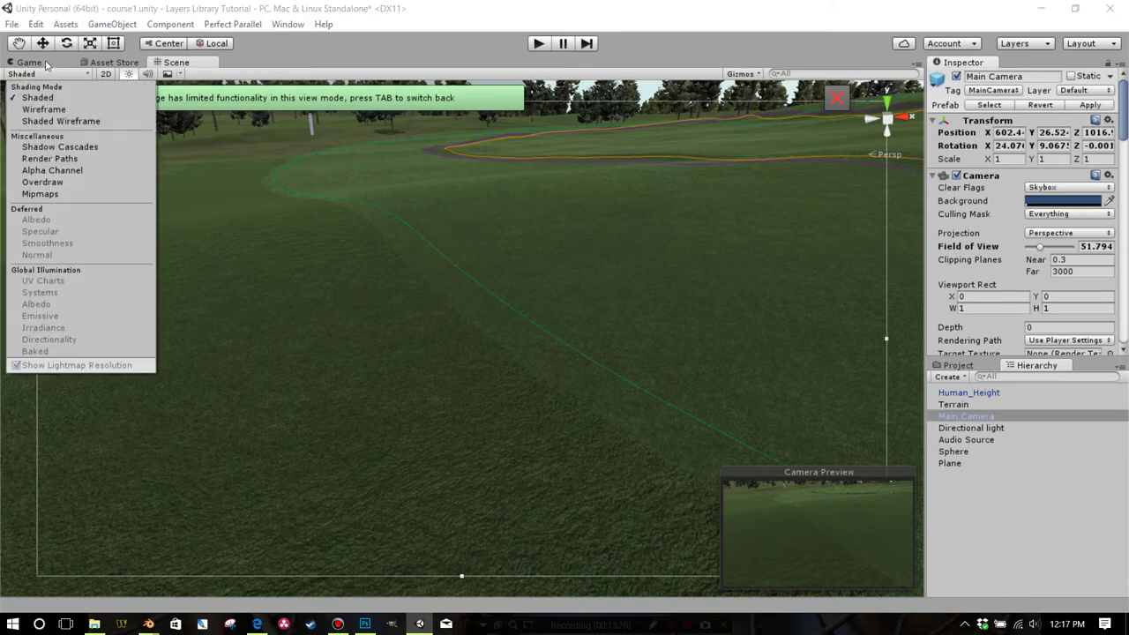
{"action": "left_click", "coordinate": [29, 62]}
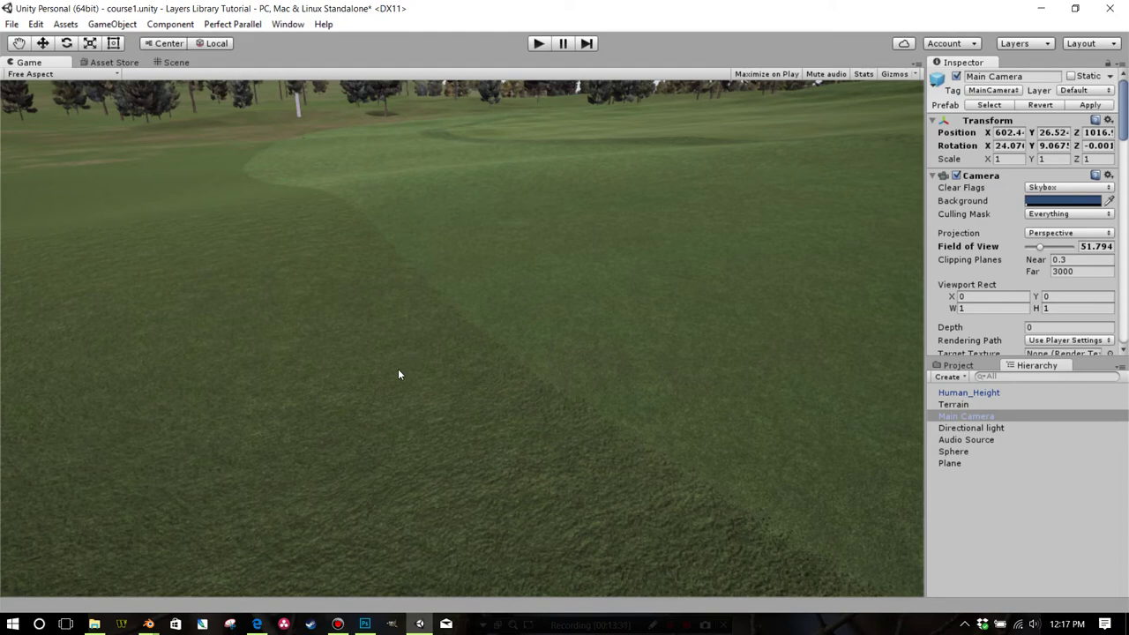
Step: Switch to Photoshop, raise the Brightness/Contrast layer's brightness to 33 in rough_terrainTEX.psd, save, and return to Unity
{"action": "left_click", "coordinate": [365, 622]}
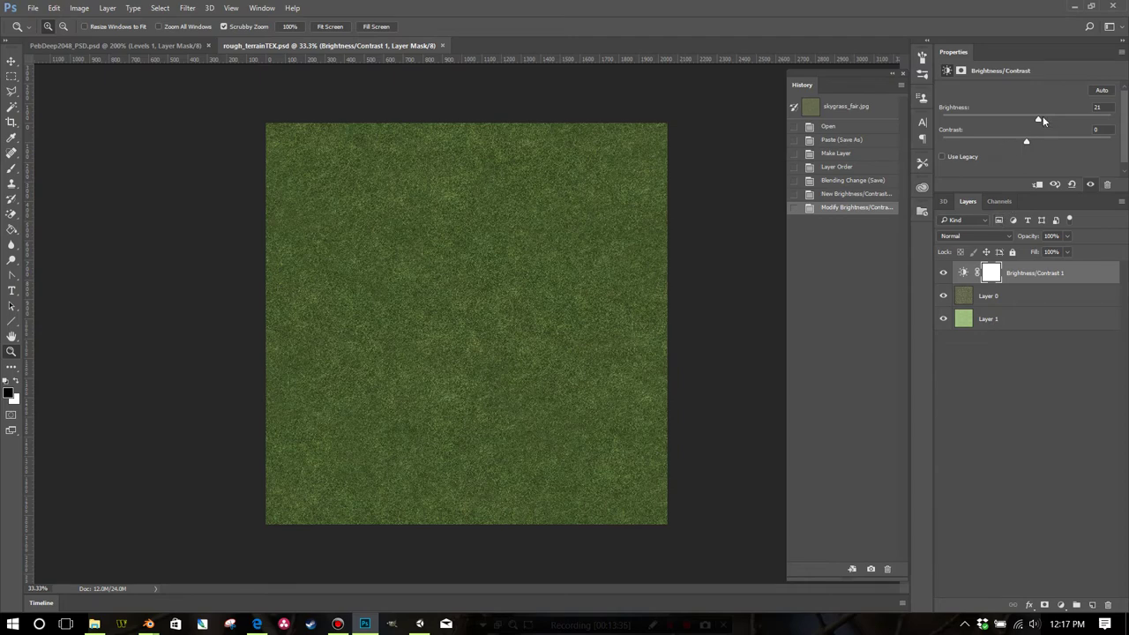
{"action": "left_click_drag", "start_coordinate": [1041, 117], "coordinate": [1045, 117]}
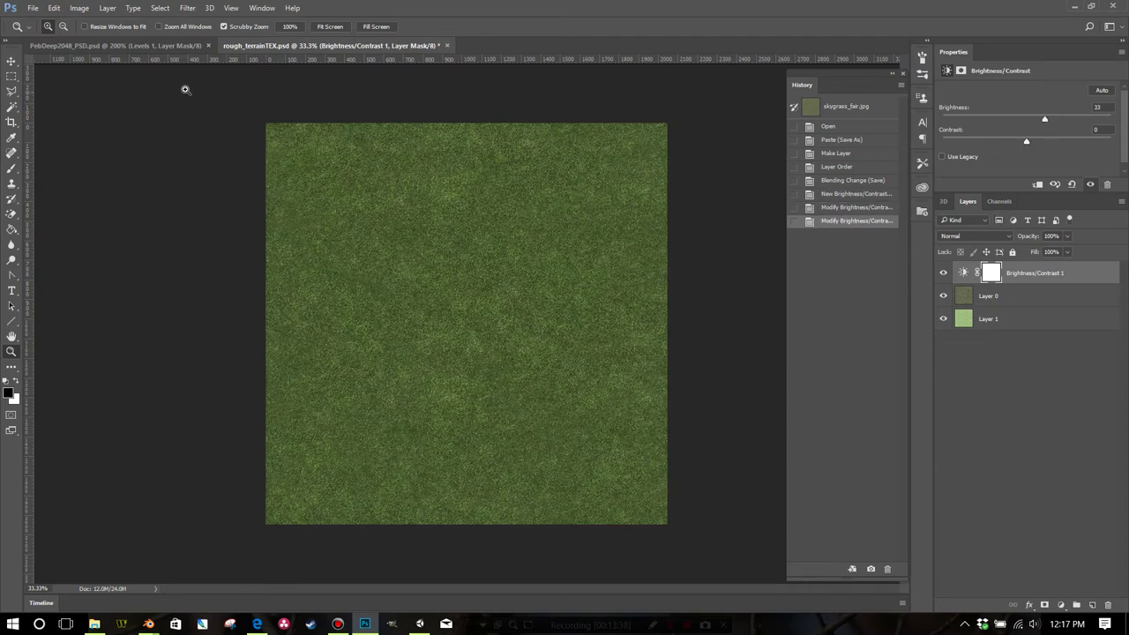
{"action": "left_click", "coordinate": [33, 11]}
{"action": "left_click", "coordinate": [52, 152]}
{"action": "left_click", "coordinate": [392, 623]}
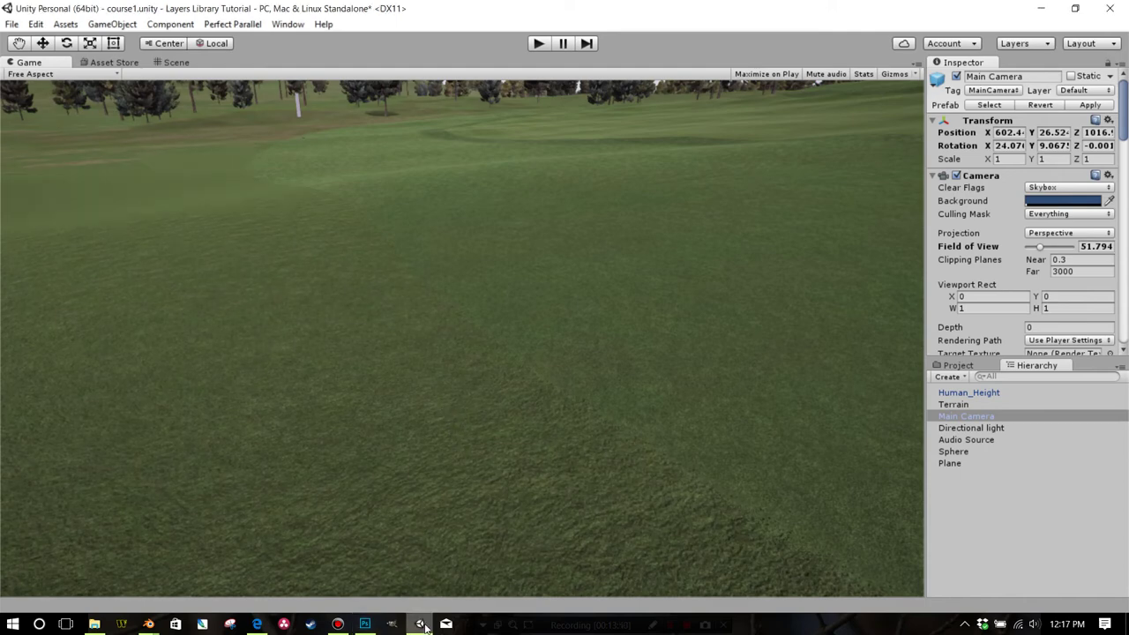
{"action": "mouse_move", "coordinate": [422, 624]}
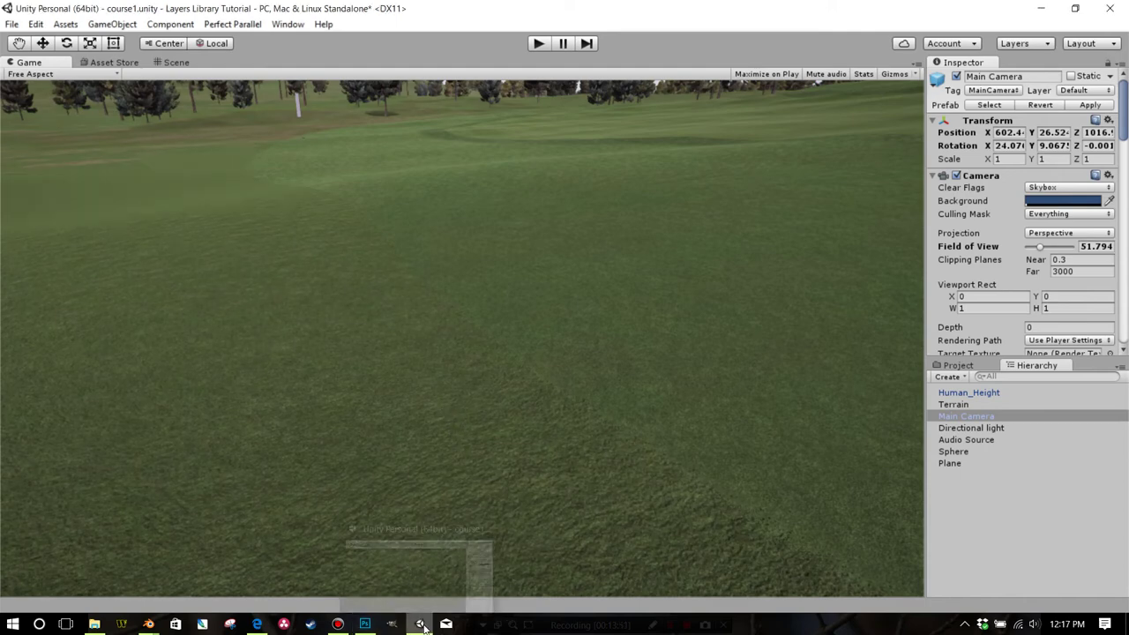
Step: In Photoshop, set the brightness adjustment of rough_terrainTEX.psd to 38, save the file, and switch back to Unity
{"action": "left_click", "coordinate": [364, 624]}
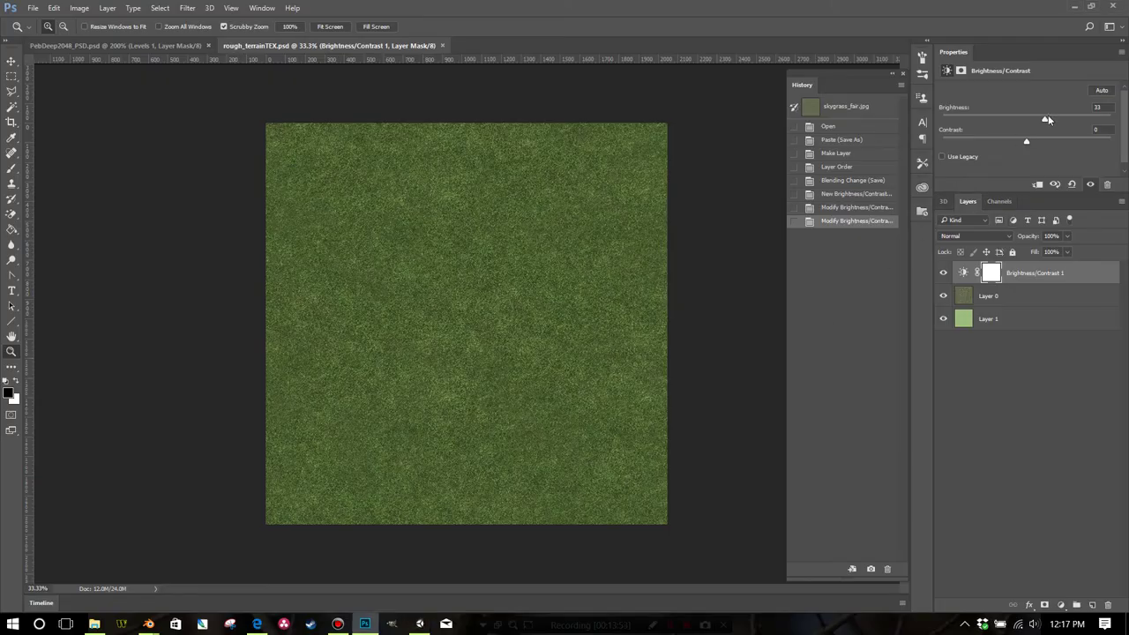
{"action": "left_click_drag", "start_coordinate": [1047, 118], "coordinate": [1049, 118]}
{"action": "left_click", "coordinate": [31, 8]}
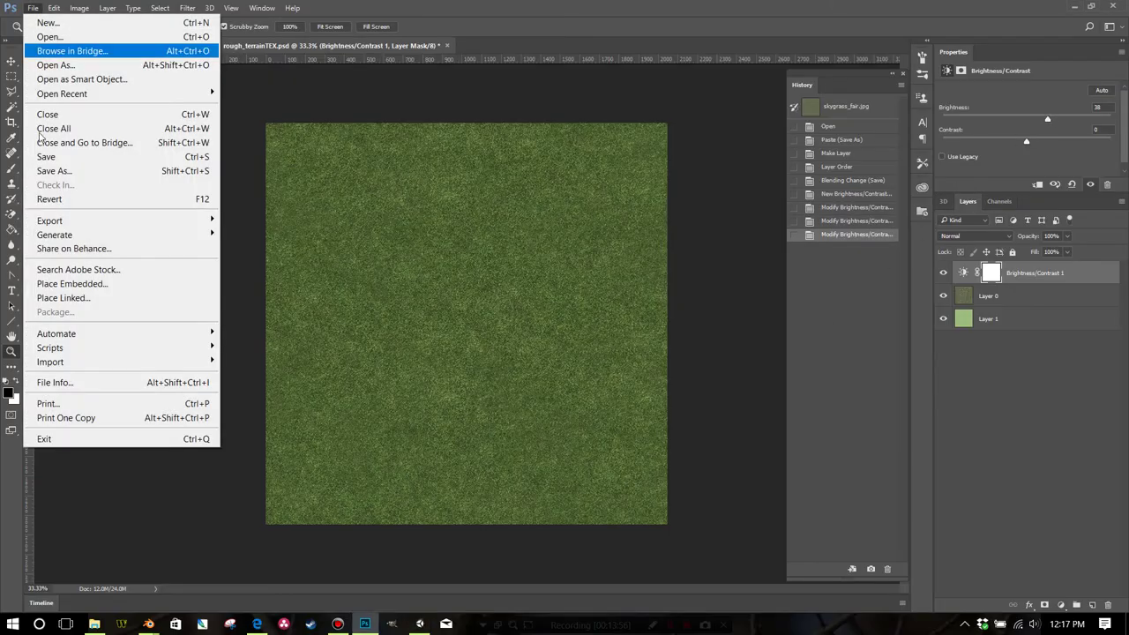
{"action": "left_click", "coordinate": [53, 160]}
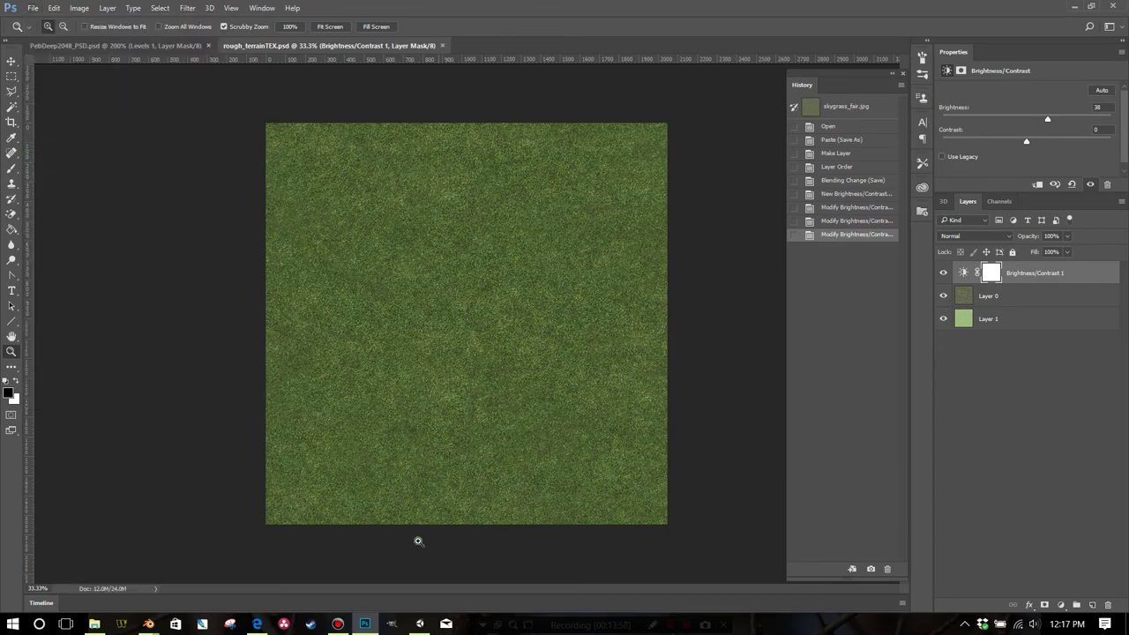
{"action": "left_click", "coordinate": [419, 624]}
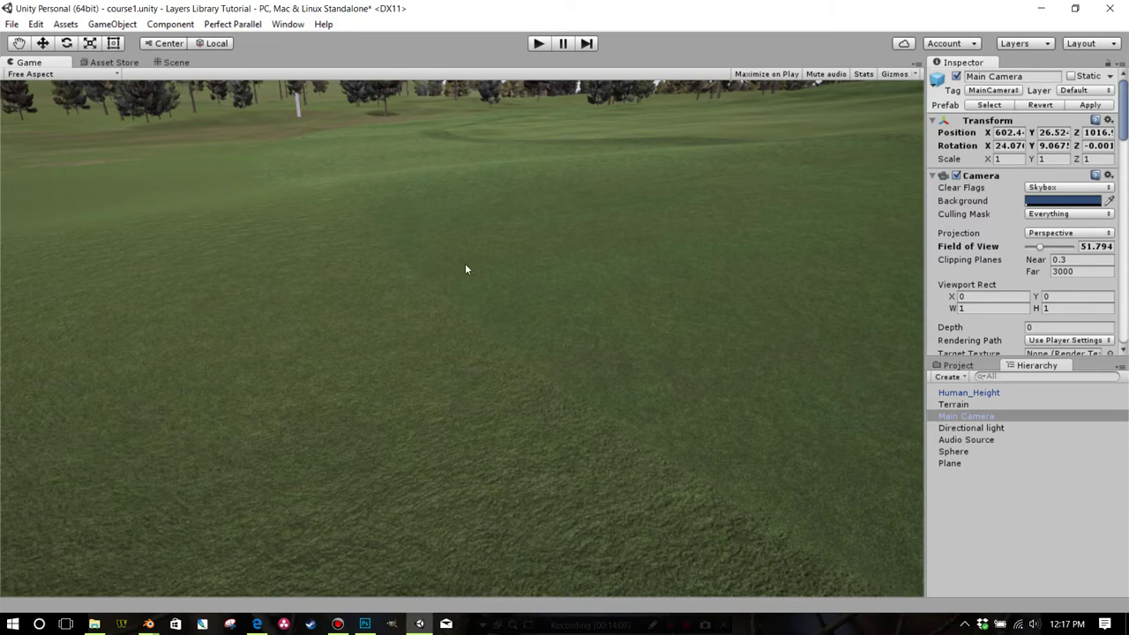
Step: Return to the Scene view, exit terrain mode back to the CourseForge tools, and hide the spline outlines
{"action": "left_click", "coordinate": [176, 63]}
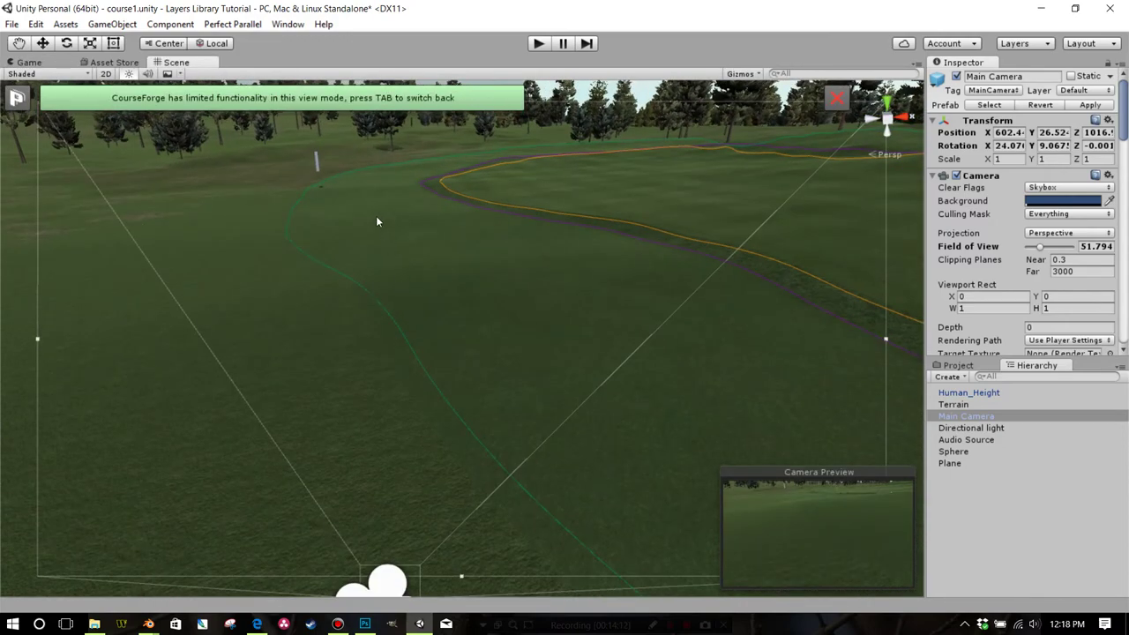
{"action": "left_click", "coordinate": [42, 43]}
{"action": "left_click", "coordinate": [247, 325]}
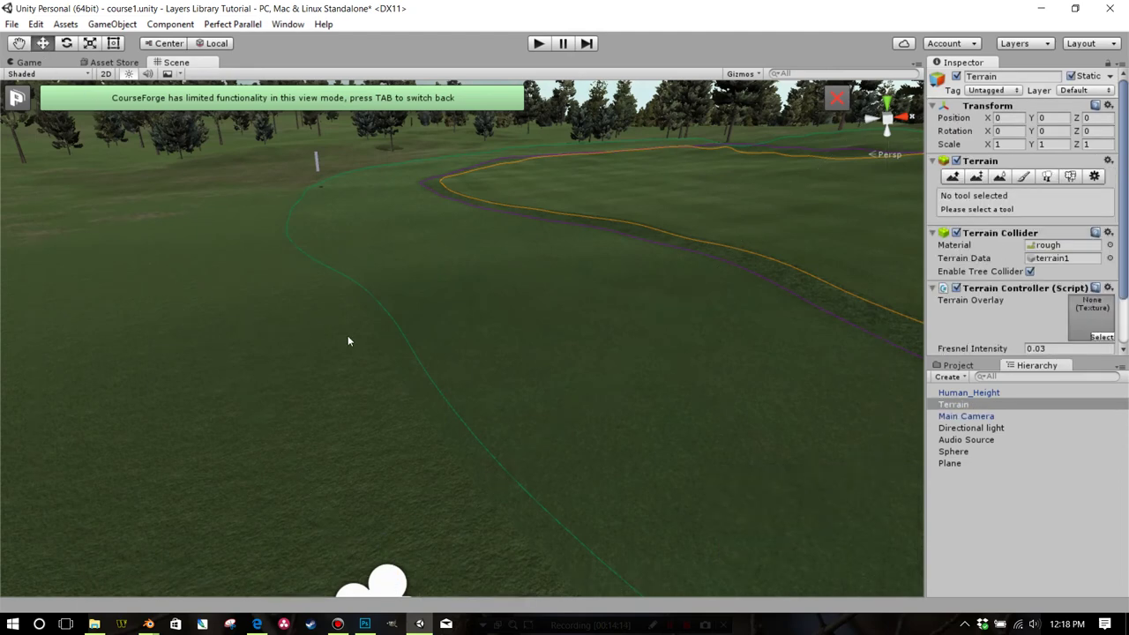
{"action": "left_click_drag", "start_coordinate": [438, 341], "coordinate": [464, 377]}
{"action": "key", "text": "Tab"}
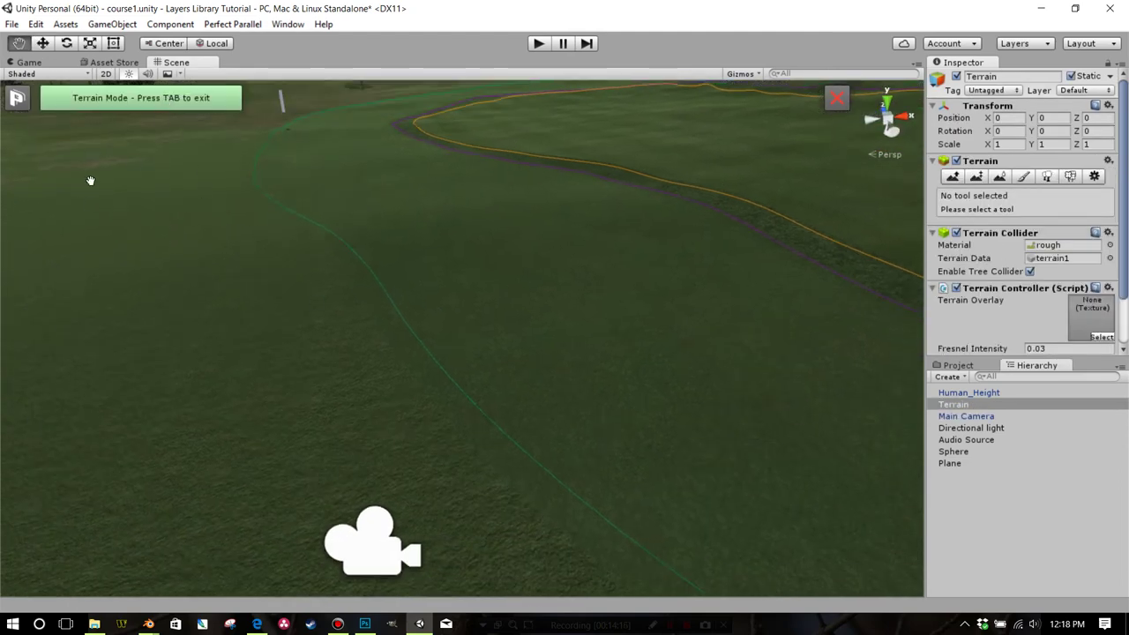
{"action": "left_click", "coordinate": [134, 105]}
{"action": "left_click", "coordinate": [20, 580]}
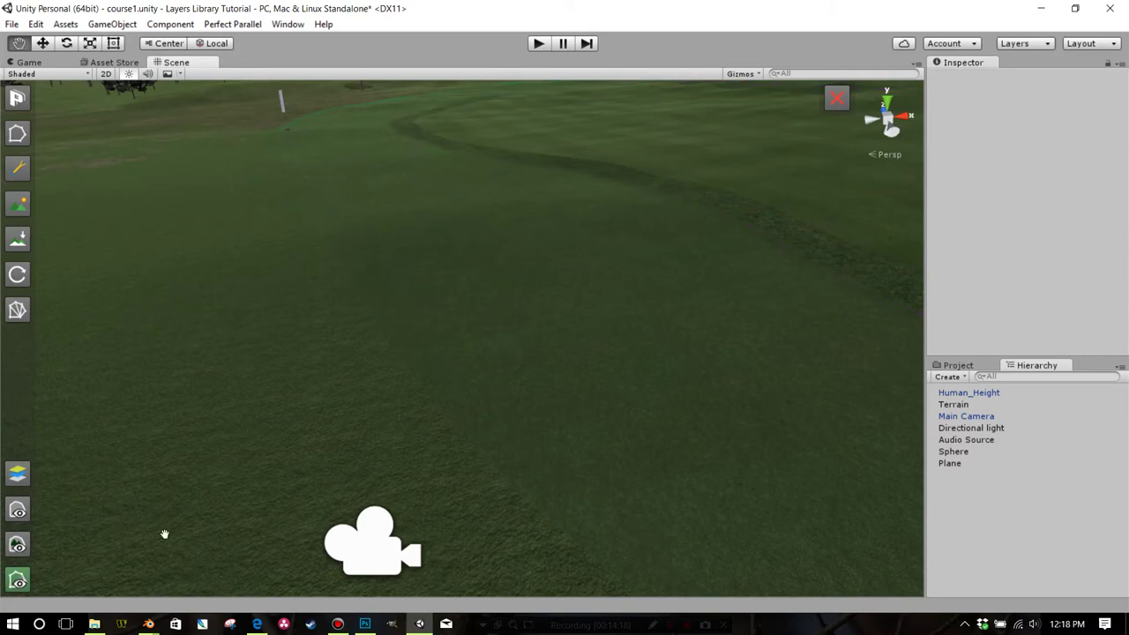
Step: Check the Rough layer's normal settings and identify the normal map assigned to the first terrain texture
{"action": "mouse_move", "coordinate": [285, 449]}
{"action": "left_mouse_down"}
{"action": "mouse_move", "coordinate": [244, 397]}
{"action": "mouse_move", "coordinate": [305, 450]}
{"action": "left_mouse_up"}
{"action": "scroll", "coordinate": [245, 398], "scroll_direction": "up", "scroll_amount": 3}
{"action": "left_click_drag", "start_coordinate": [305, 406], "coordinate": [436, 363]}
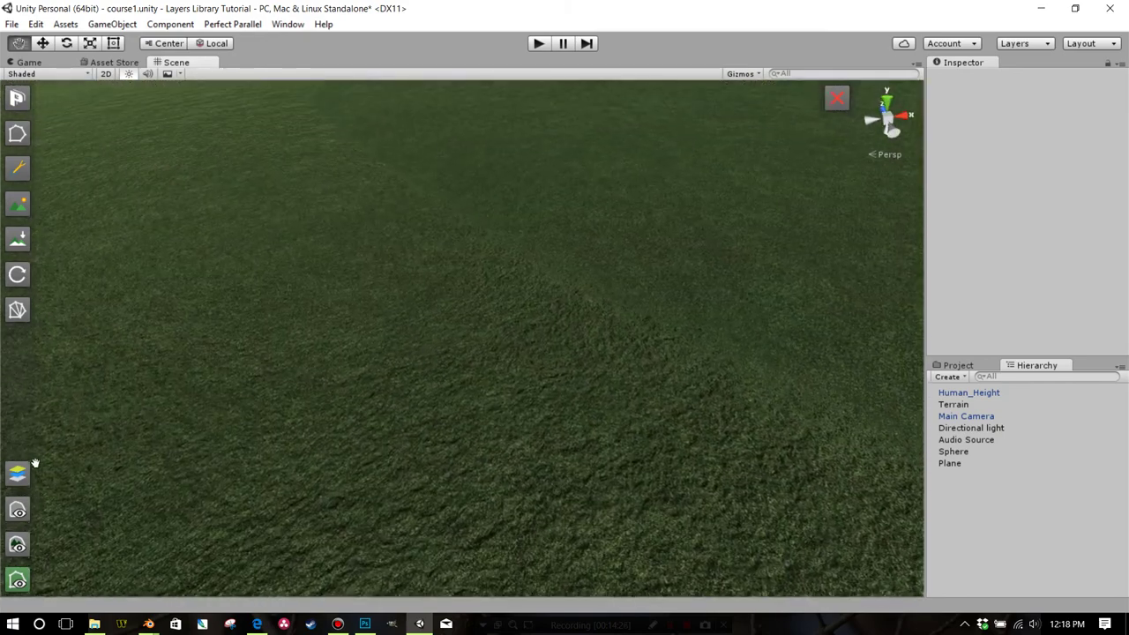
{"action": "left_click", "coordinate": [17, 473]}
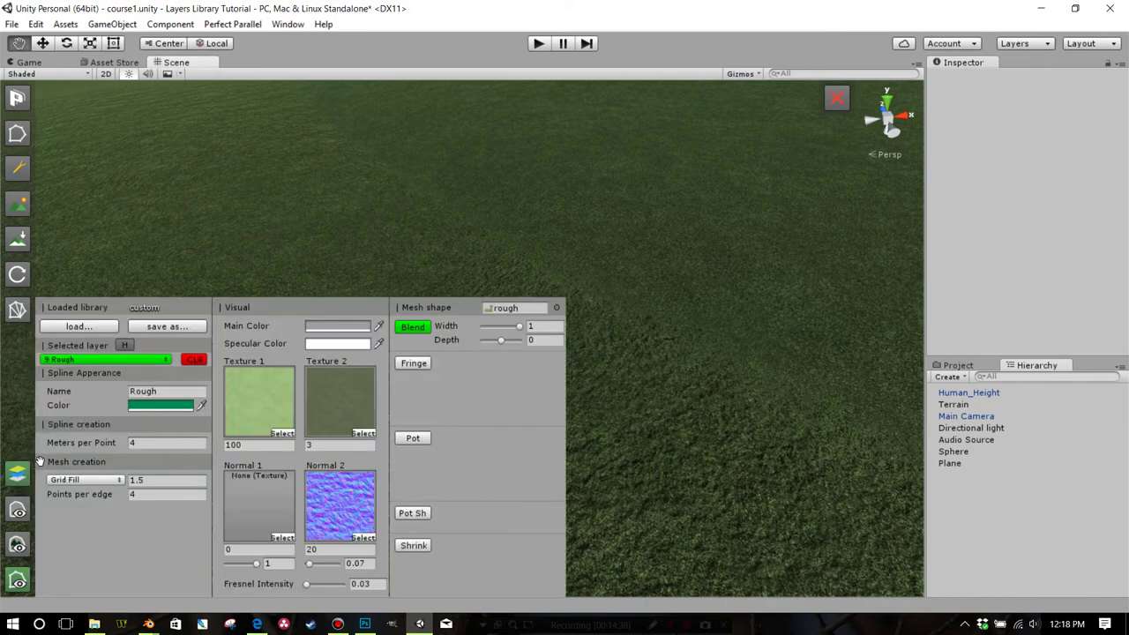
{"action": "left_click", "coordinate": [12, 209]}
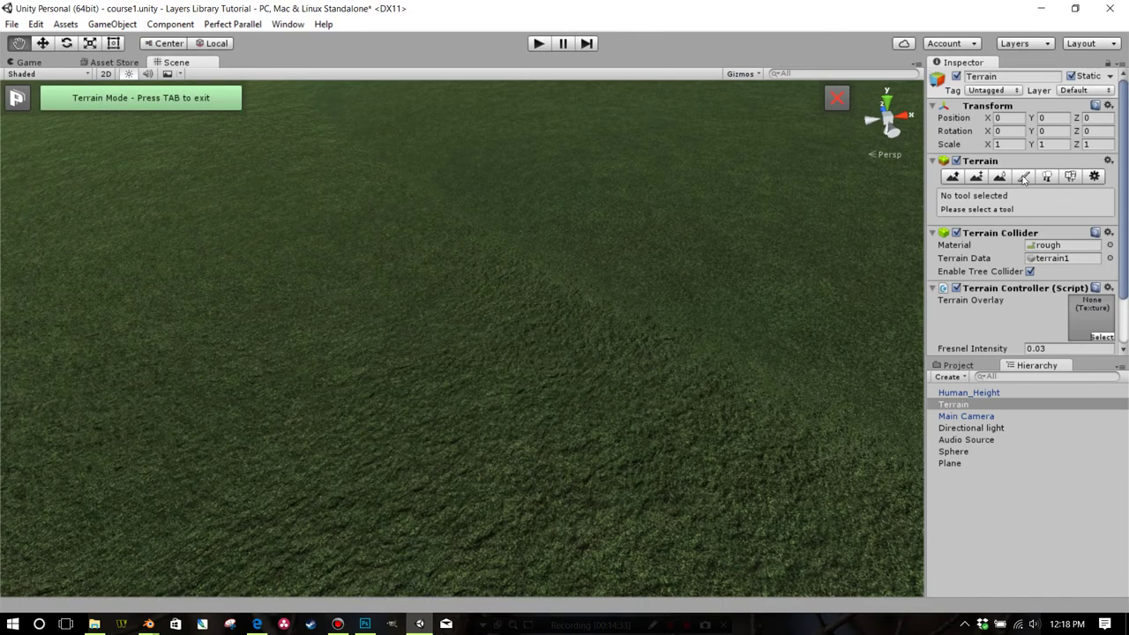
{"action": "left_click", "coordinate": [1024, 178]}
{"action": "scroll", "coordinate": [968, 258], "scroll_direction": "down", "scroll_amount": 3}
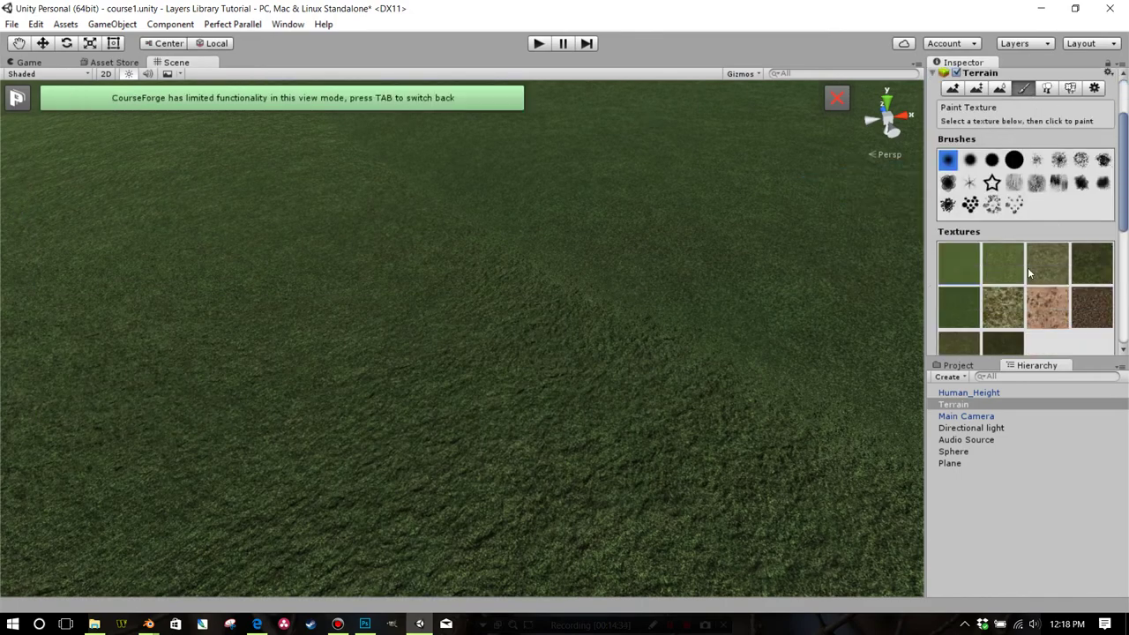
{"action": "double_click", "coordinate": [966, 261]}
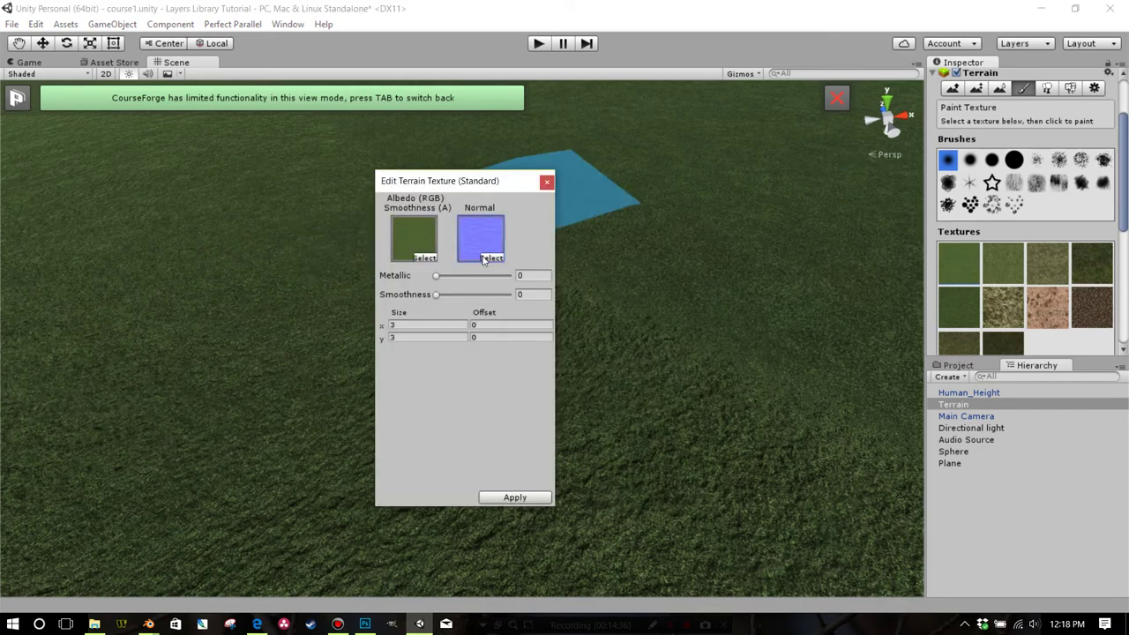
{"action": "left_click", "coordinate": [483, 258]}
{"action": "left_click", "coordinate": [548, 184]}
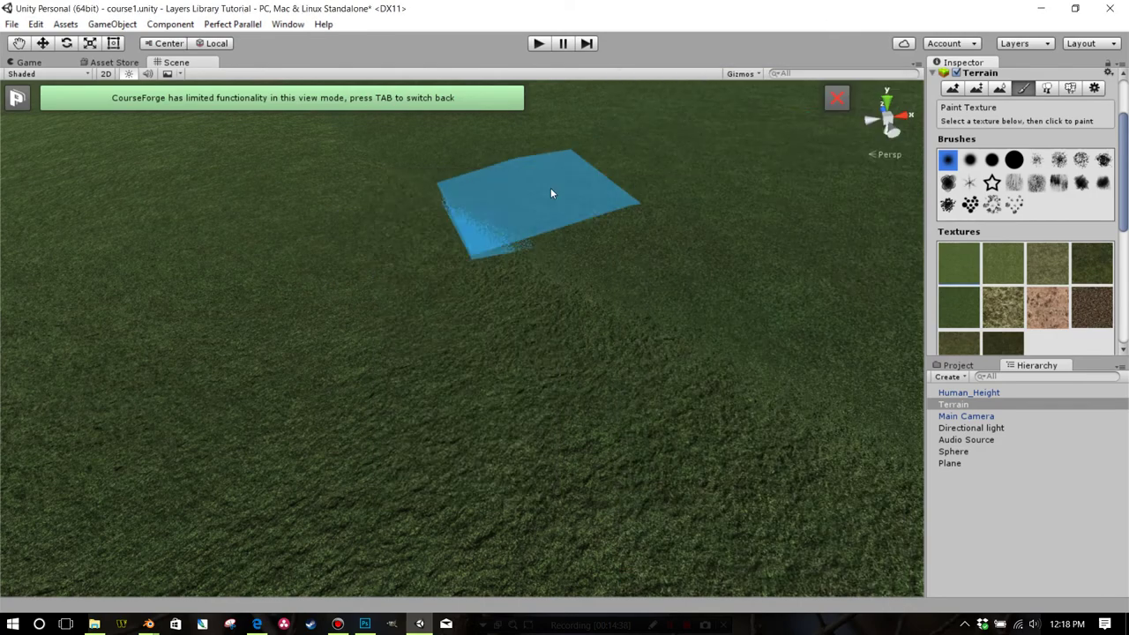
Step: Set the bumpiness of the Grass_normal 2 texture in the project's textures folder to 0.03 and apply the import settings
{"action": "left_click", "coordinate": [958, 365]}
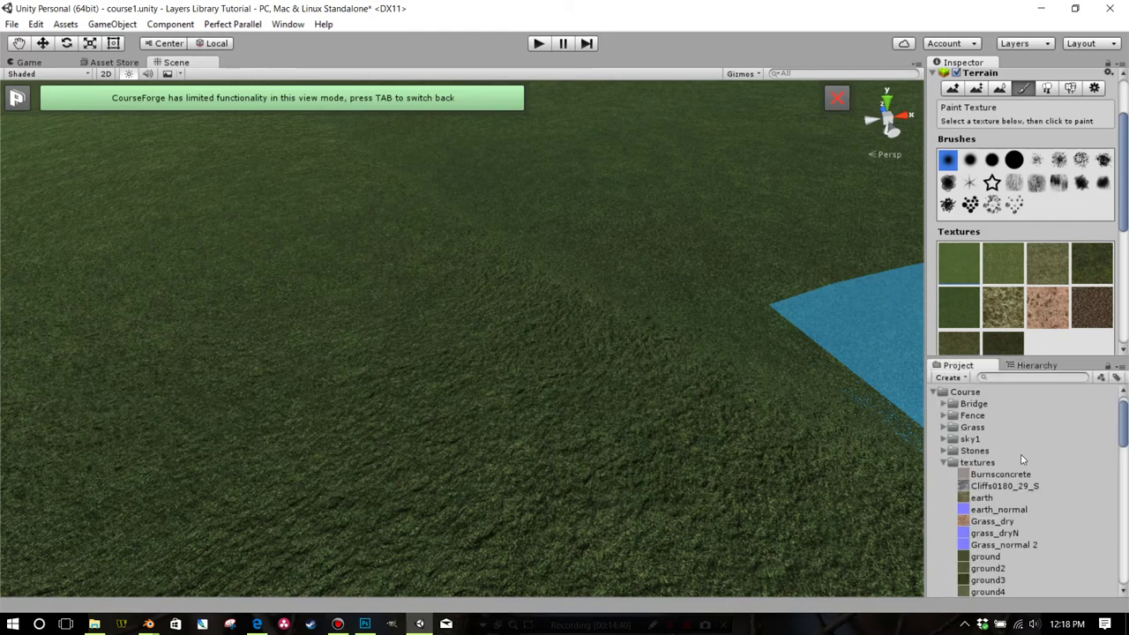
{"action": "scroll", "coordinate": [999, 463], "scroll_direction": "up", "scroll_amount": 1}
{"action": "scroll", "coordinate": [998, 476], "scroll_direction": "down", "scroll_amount": 5}
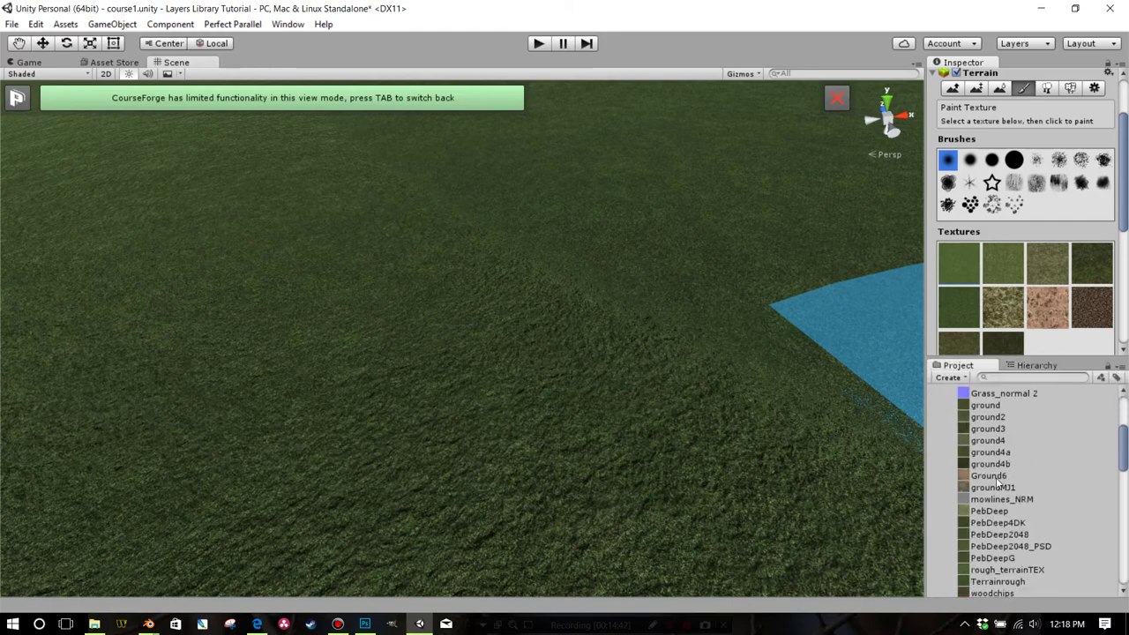
{"action": "left_click", "coordinate": [1002, 396]}
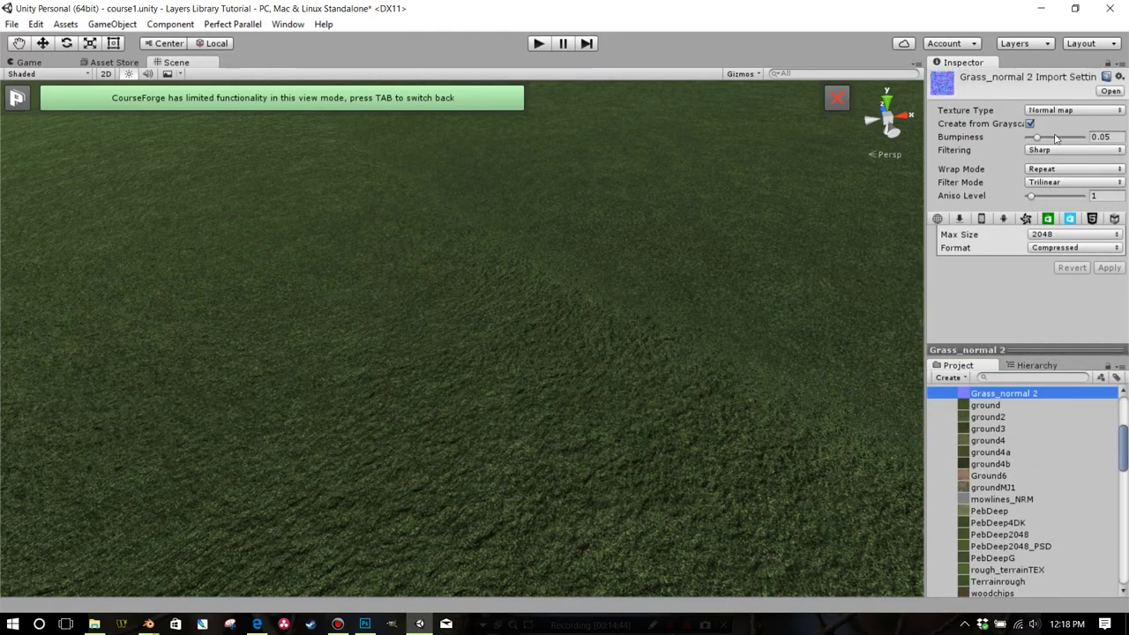
{"action": "left_click", "coordinate": [1103, 138]}
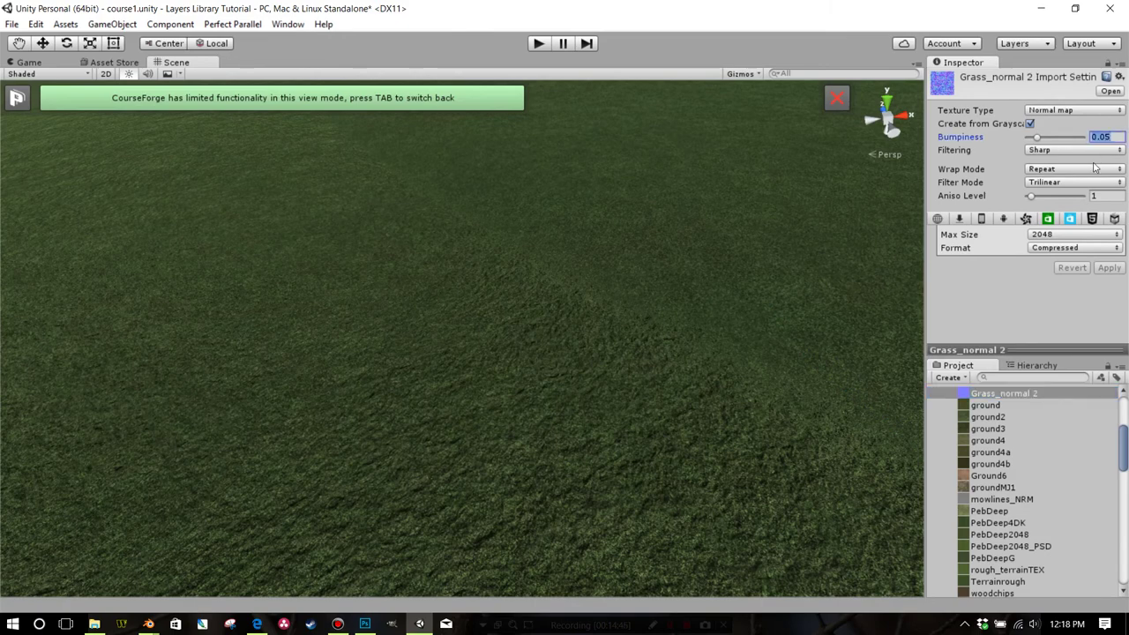
{"action": "type", "text": "."}
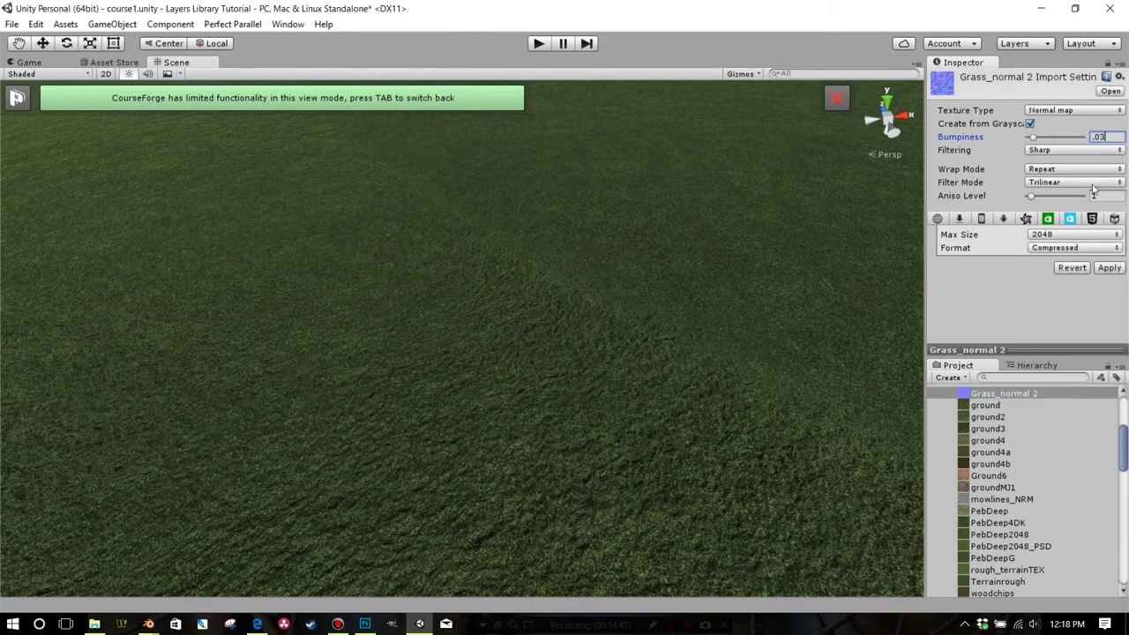
{"action": "left_click", "coordinate": [1116, 270]}
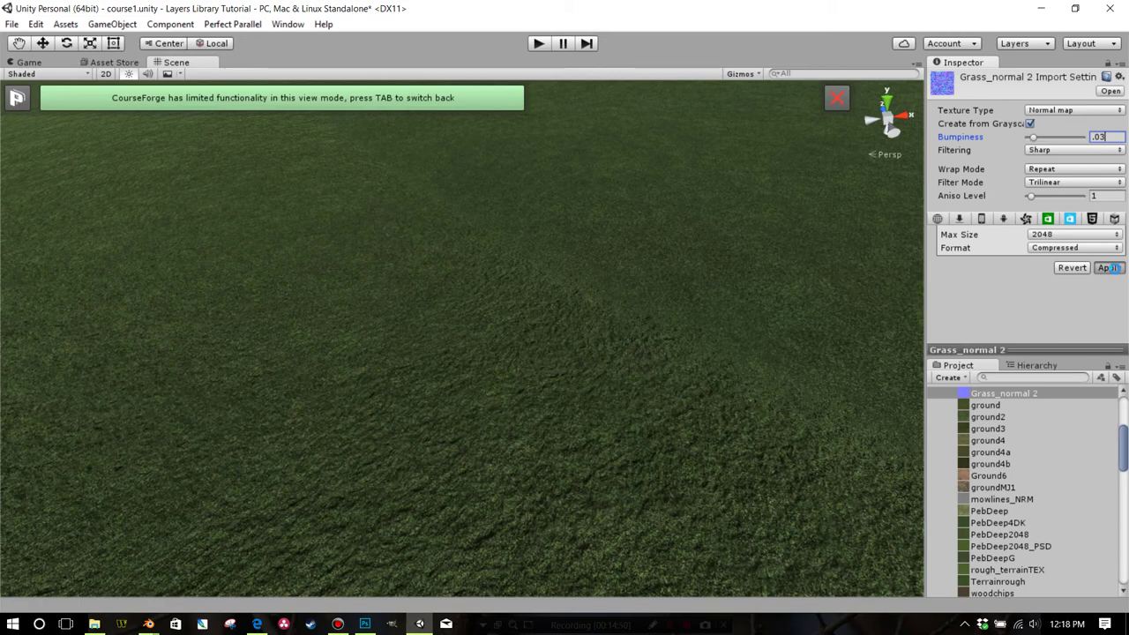
Step: Change the Grass_normal 2 normal map's filtering to Smooth and apply the change
{"action": "left_click", "coordinate": [1074, 152]}
{"action": "left_click", "coordinate": [1064, 182]}
{"action": "left_click", "coordinate": [1110, 271]}
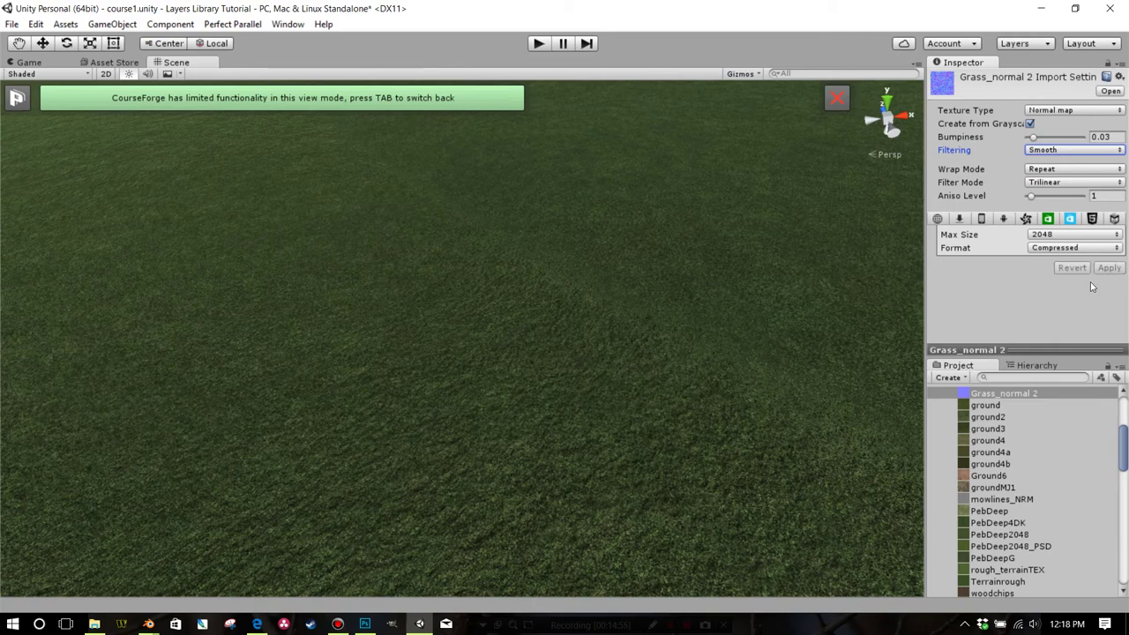
Step: Examine how the terrain grass blends with the Rough layer near and far, returning to terrain texture painting mode along the way
{"action": "left_click_drag", "start_coordinate": [629, 355], "coordinate": [579, 396]}
{"action": "scroll", "coordinate": [599, 340], "scroll_direction": "down", "scroll_amount": 10}
{"action": "key", "text": "w"}
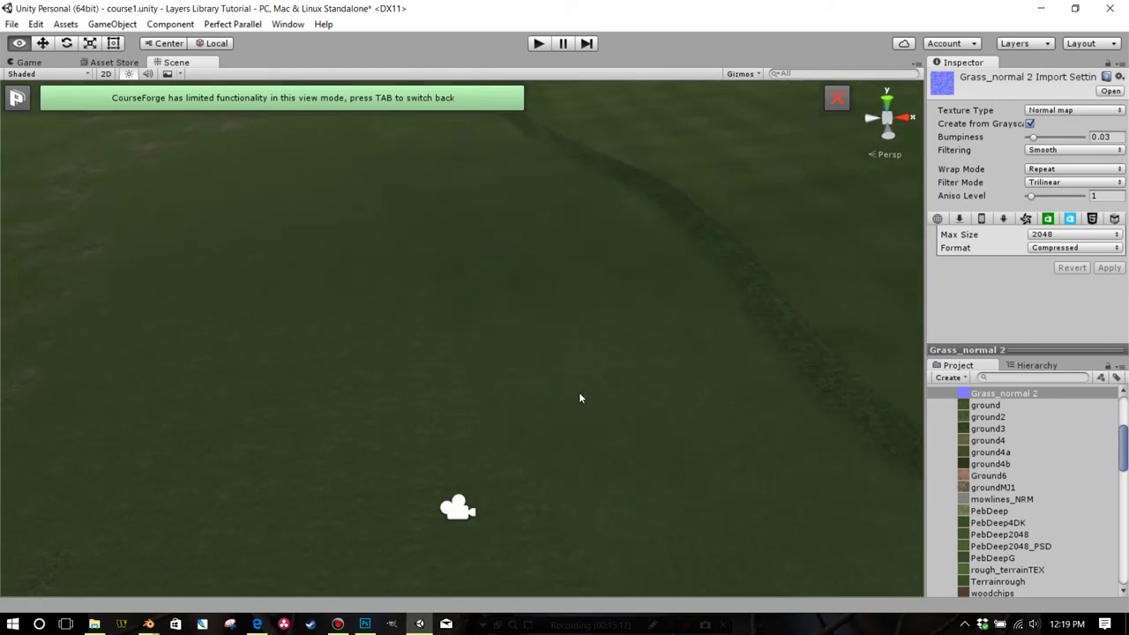
{"action": "key", "text": "Tab"}
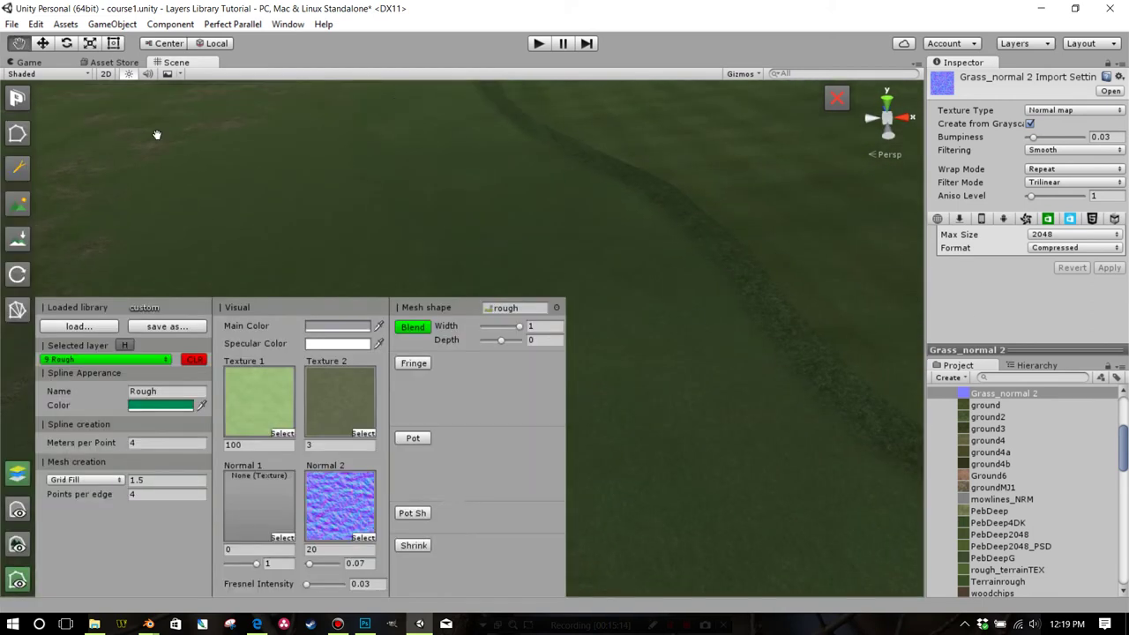
{"action": "left_click", "coordinate": [18, 202]}
{"action": "left_click", "coordinate": [1021, 176]}
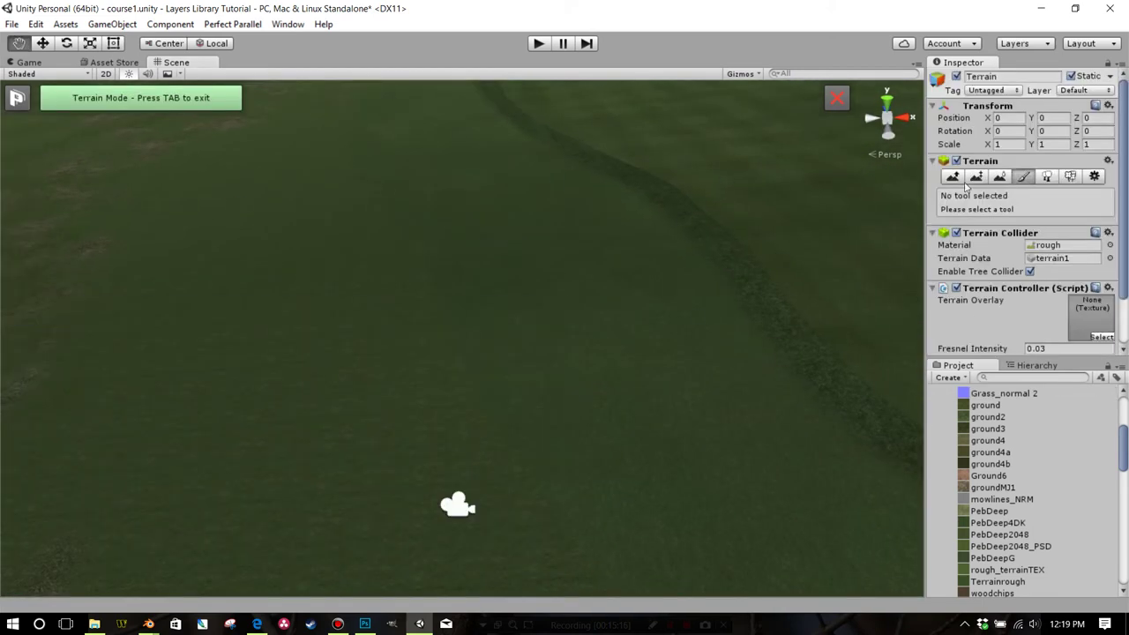
{"action": "left_click_drag", "start_coordinate": [397, 299], "coordinate": [460, 272]}
{"action": "scroll", "coordinate": [460, 273], "scroll_direction": "down", "scroll_amount": 10}
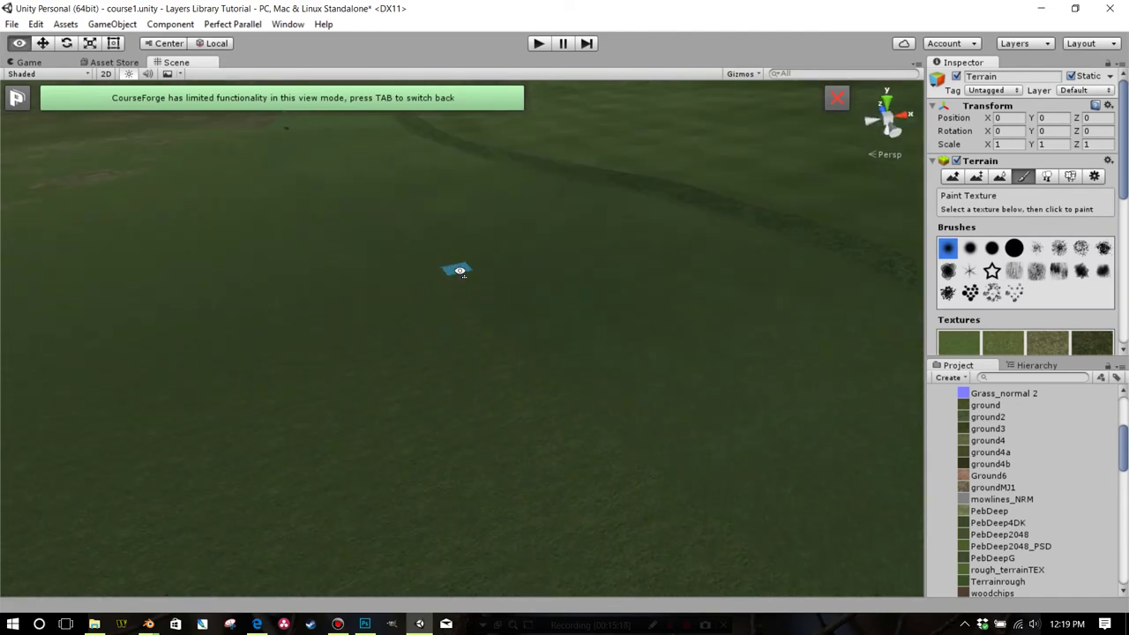
{"action": "key", "text": "w"}
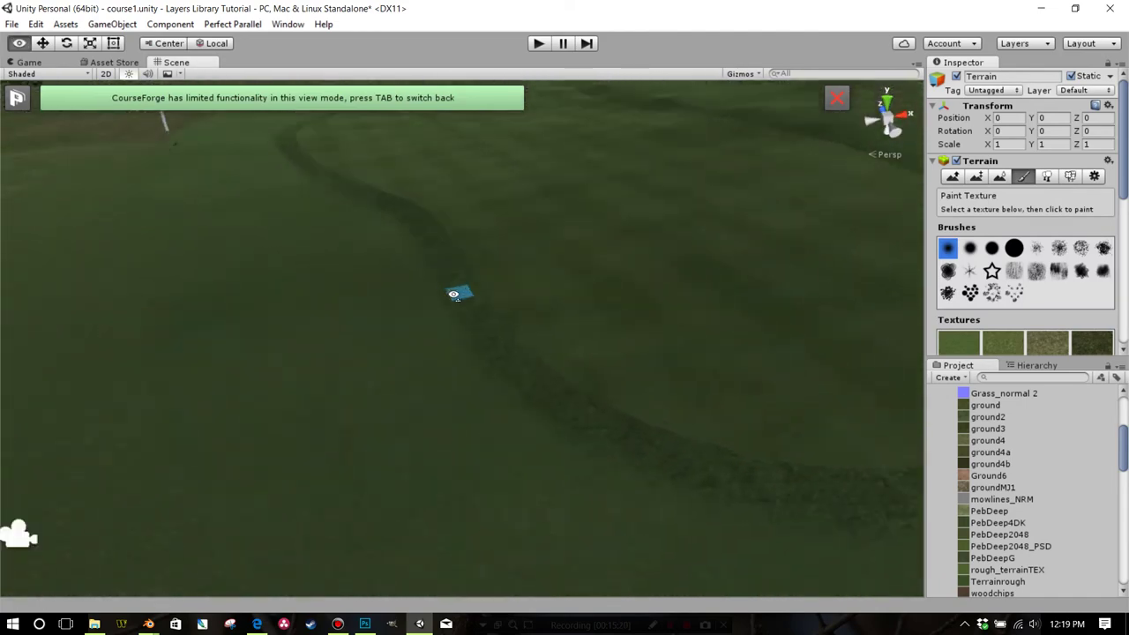
{"action": "mouse_move", "coordinate": [439, 230]}
{"action": "left_mouse_down"}
{"action": "mouse_move", "coordinate": [351, 248]}
{"action": "mouse_move", "coordinate": [462, 231]}
{"action": "mouse_move", "coordinate": [429, 231]}
{"action": "mouse_move", "coordinate": [375, 262]}
{"action": "left_mouse_up"}
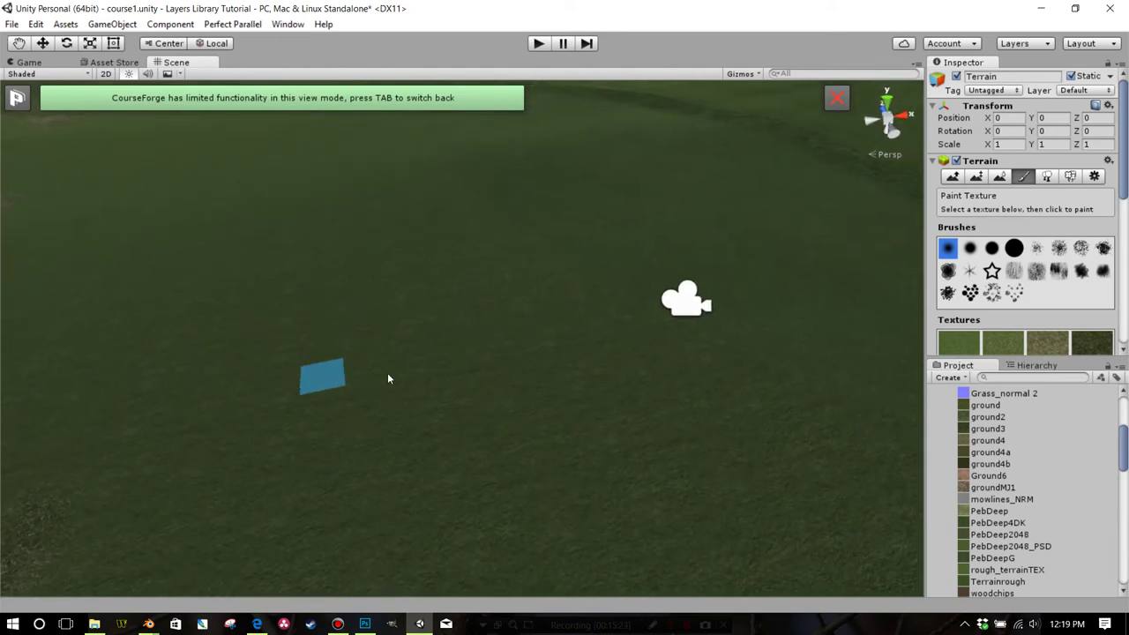
{"action": "left_click_drag", "start_coordinate": [584, 340], "coordinate": [484, 249]}
{"action": "key", "text": "w"}
{"action": "scroll", "coordinate": [532, 294], "scroll_direction": "up", "scroll_amount": 8}
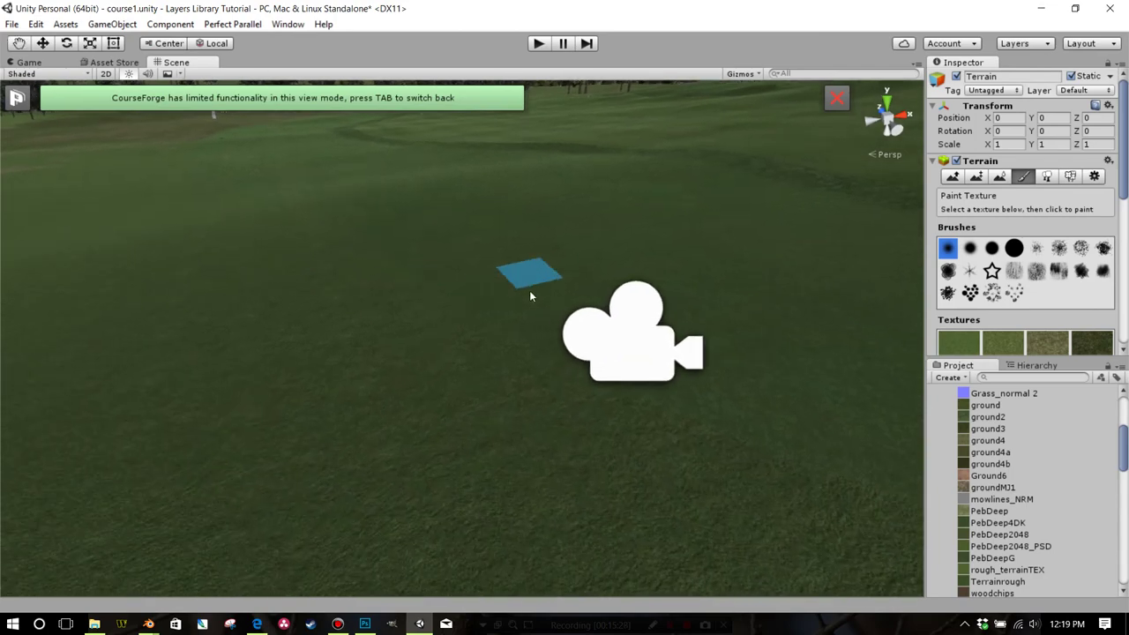
{"action": "scroll", "coordinate": [486, 290], "scroll_direction": "up", "scroll_amount": 3}
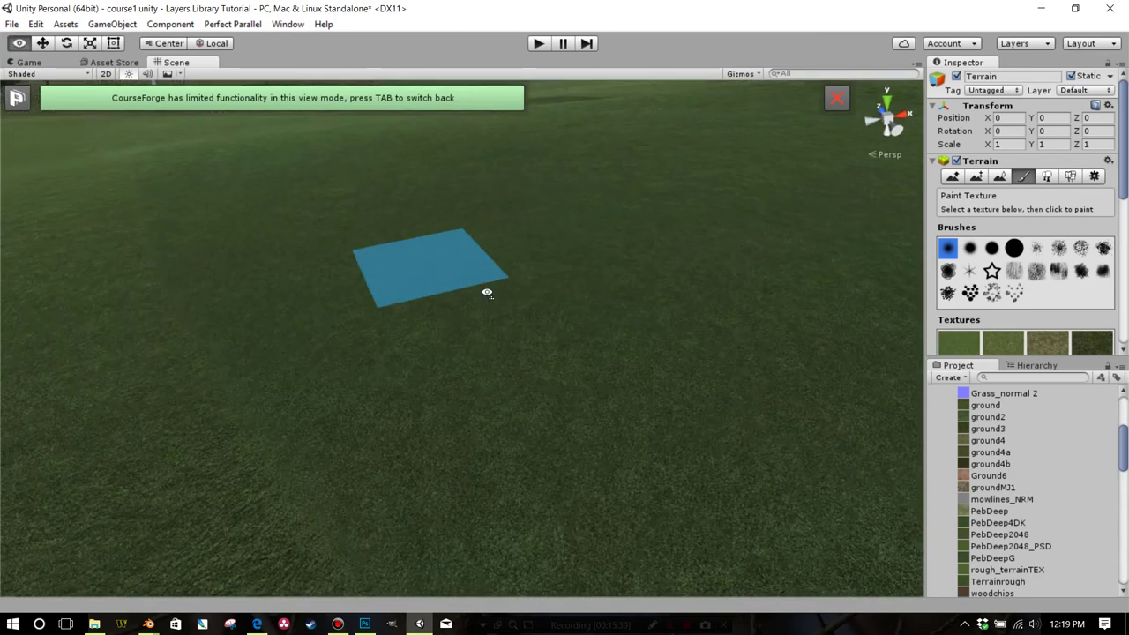
{"action": "scroll", "coordinate": [486, 284], "scroll_direction": "down", "scroll_amount": 2}
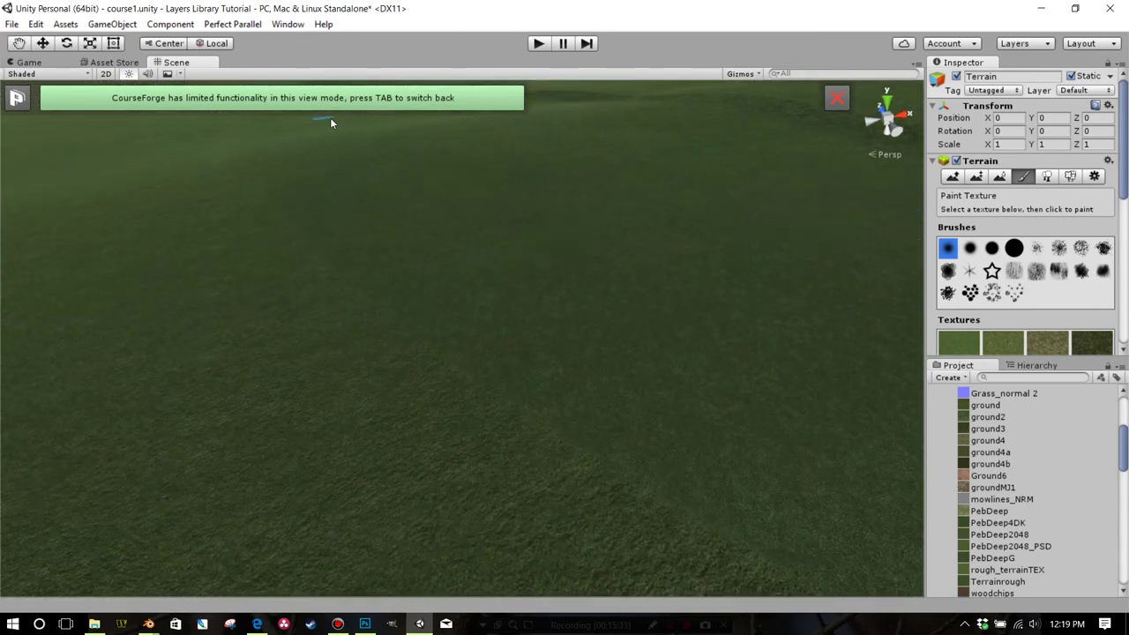
Step: Leave terrain mode and select the Rough layer's spline with the Spline Tool to examine the boundary between terrain and mesh
{"action": "key", "text": "Tab"}
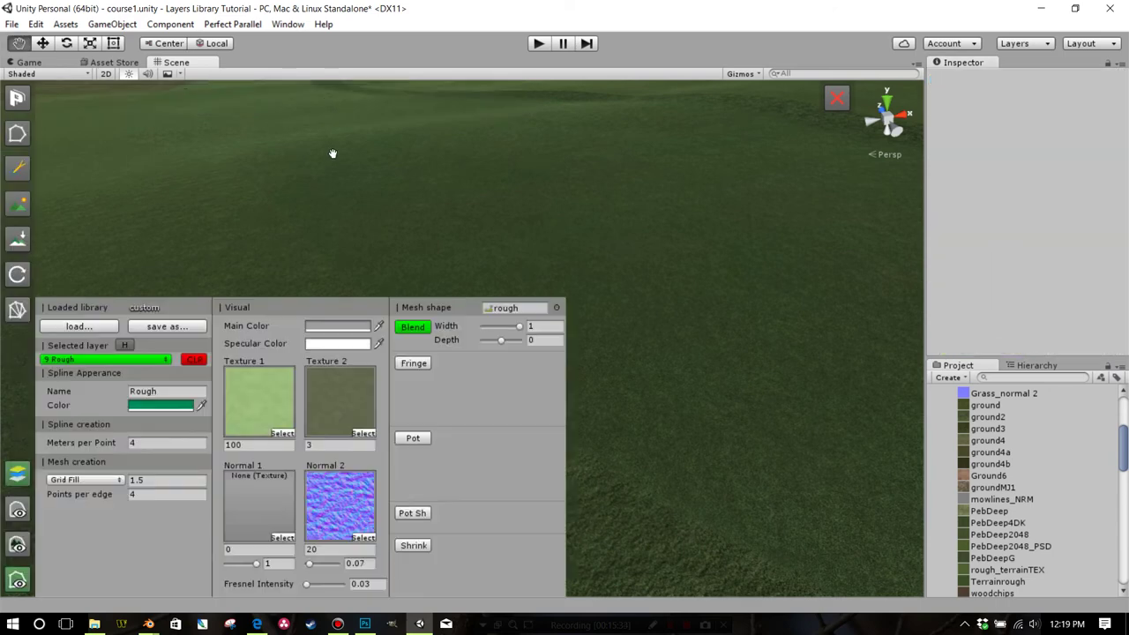
{"action": "left_click", "coordinate": [319, 447]}
{"action": "left_click", "coordinate": [15, 475]}
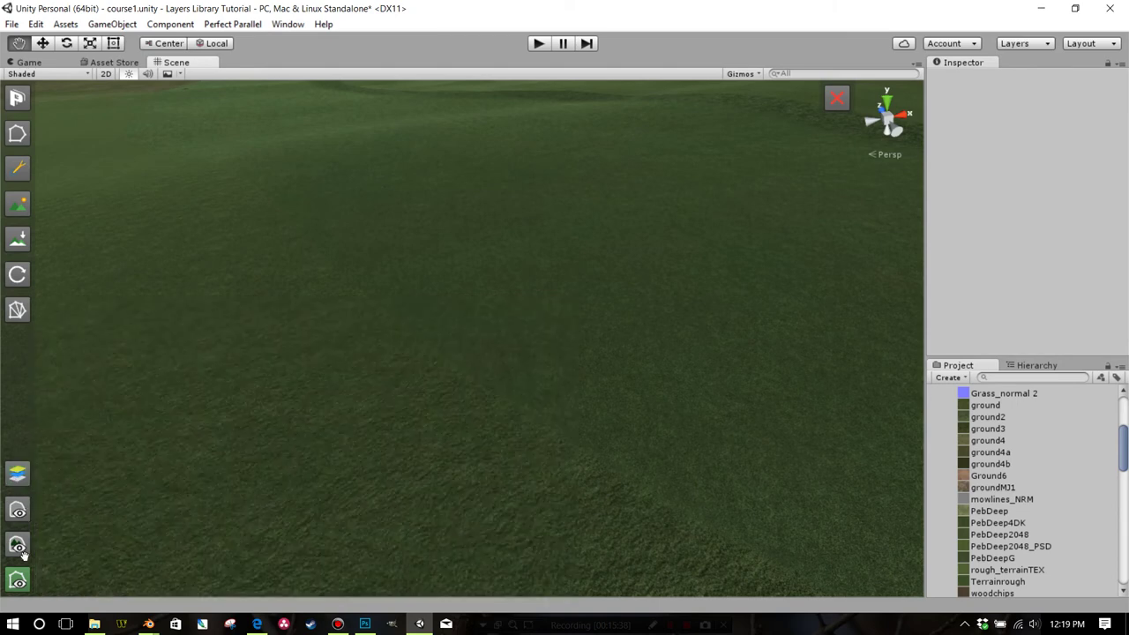
{"action": "left_click", "coordinate": [16, 133]}
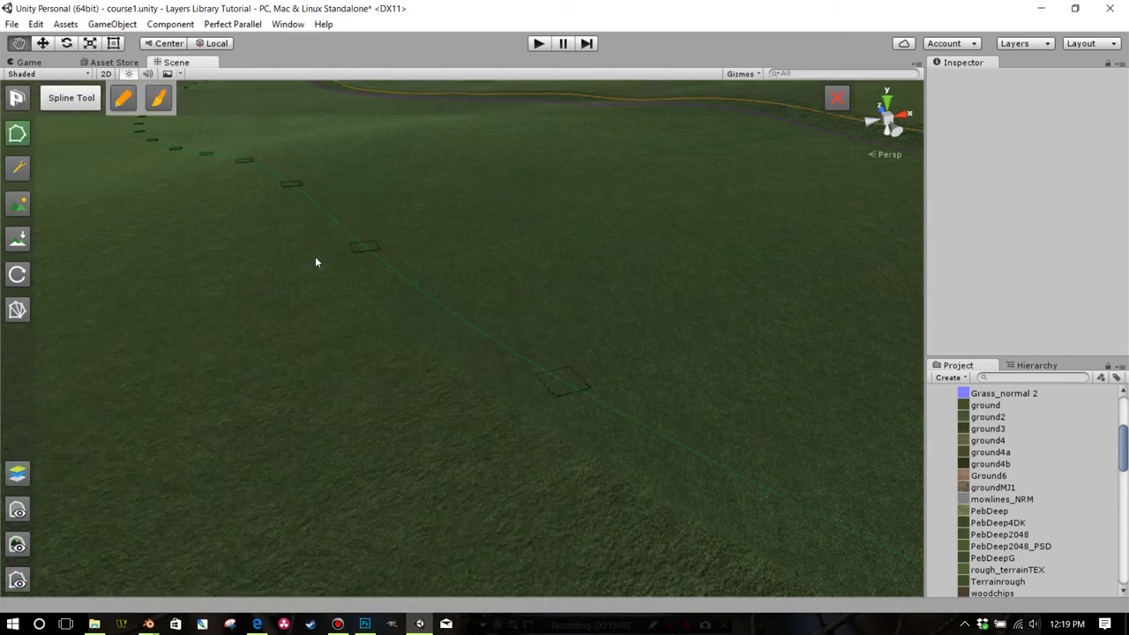
{"action": "left_click", "coordinate": [540, 397]}
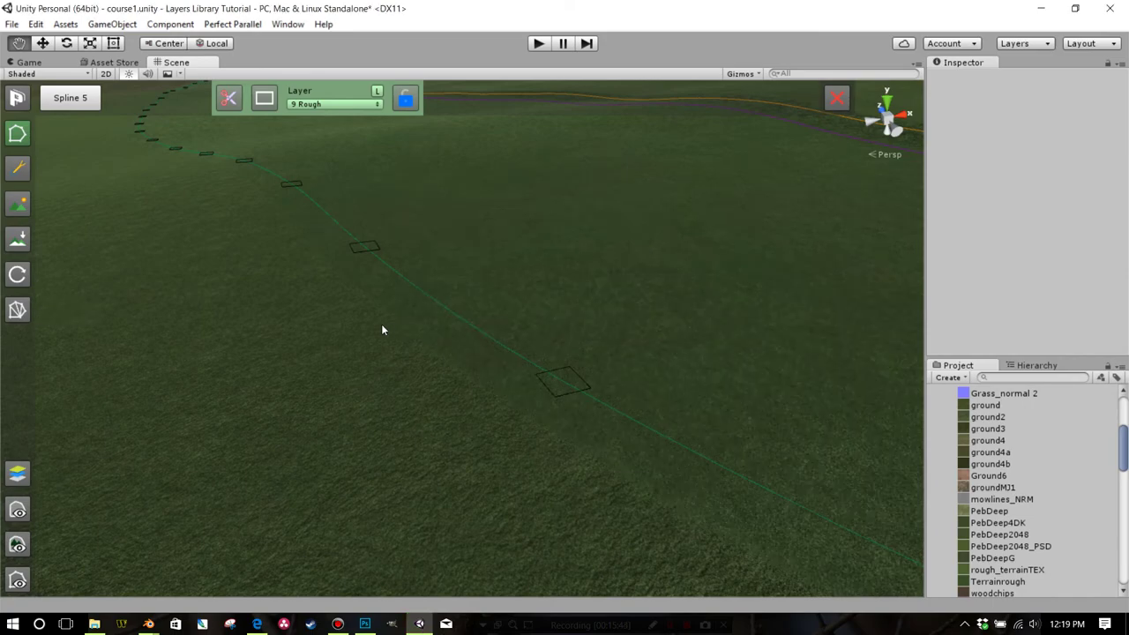
{"action": "left_click_drag", "start_coordinate": [382, 327], "coordinate": [111, 437]}
{"action": "scroll", "coordinate": [317, 375], "scroll_direction": "up", "scroll_amount": 3}
{"action": "scroll", "coordinate": [319, 375], "scroll_direction": "up", "scroll_amount": 3}
{"action": "scroll", "coordinate": [338, 318], "scroll_direction": "down", "scroll_amount": 3}
{"action": "left_click", "coordinate": [17, 475]}
{"action": "left_click", "coordinate": [17, 475]}
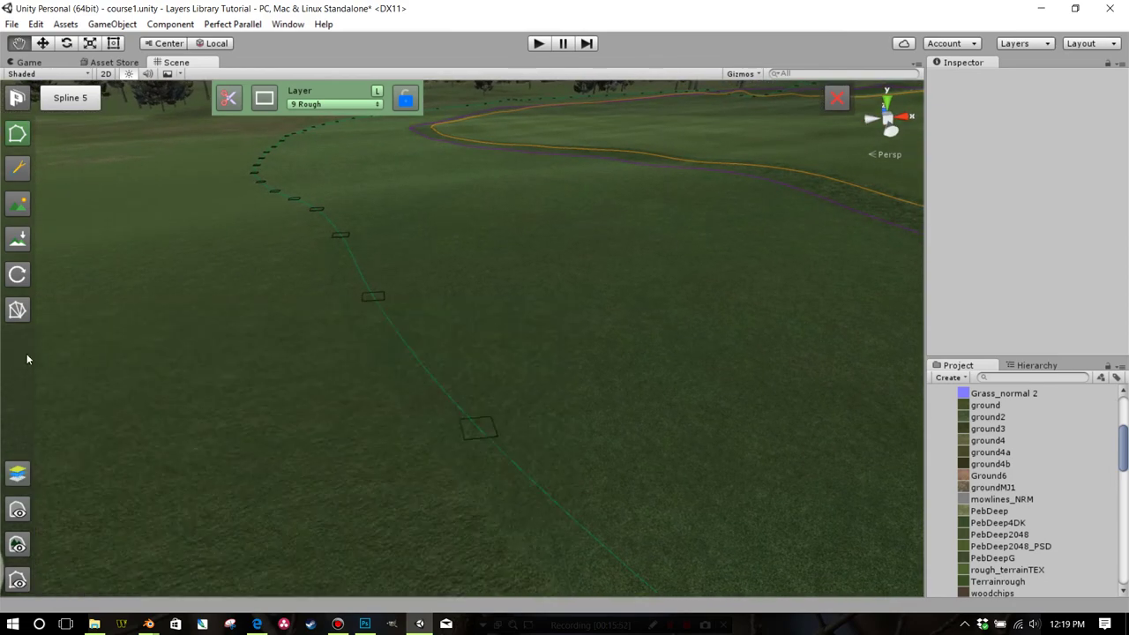
Step: In terrain mode, set the first terrain texture's tiling size to 4 in X and Y and apply it
{"action": "left_click", "coordinate": [18, 205]}
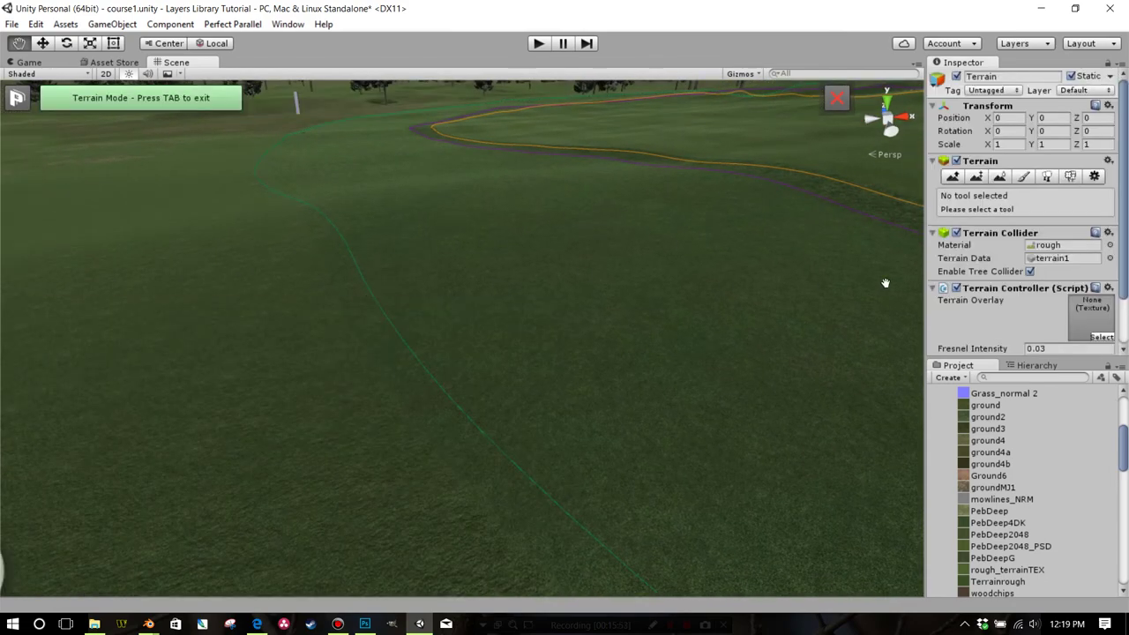
{"action": "left_click", "coordinate": [1023, 177]}
{"action": "double_click", "coordinate": [959, 342]}
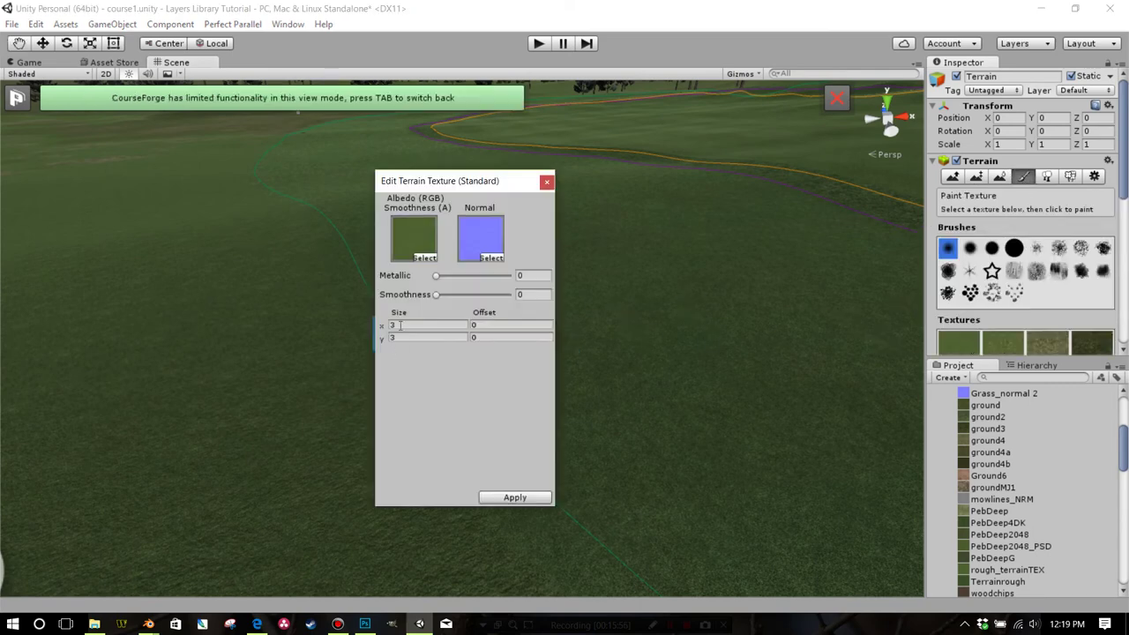
{"action": "type", "text": "4"}
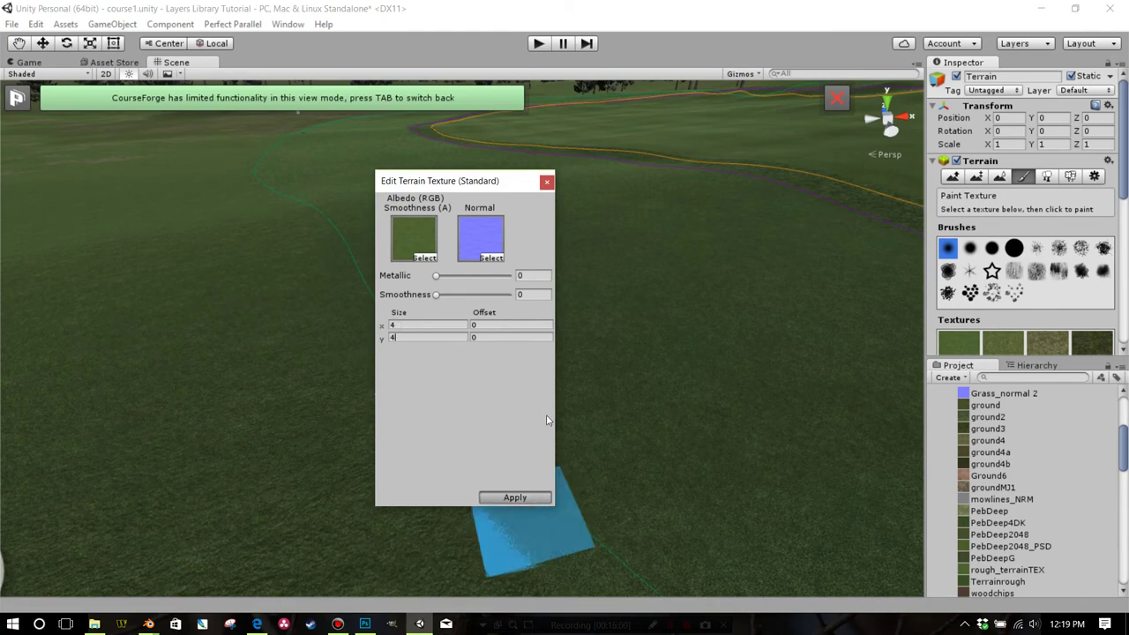
{"action": "left_click", "coordinate": [515, 498]}
{"action": "scroll", "coordinate": [596, 265], "scroll_direction": "down", "scroll_amount": 2}
{"action": "left_click_drag", "start_coordinate": [596, 292], "coordinate": [624, 296]}
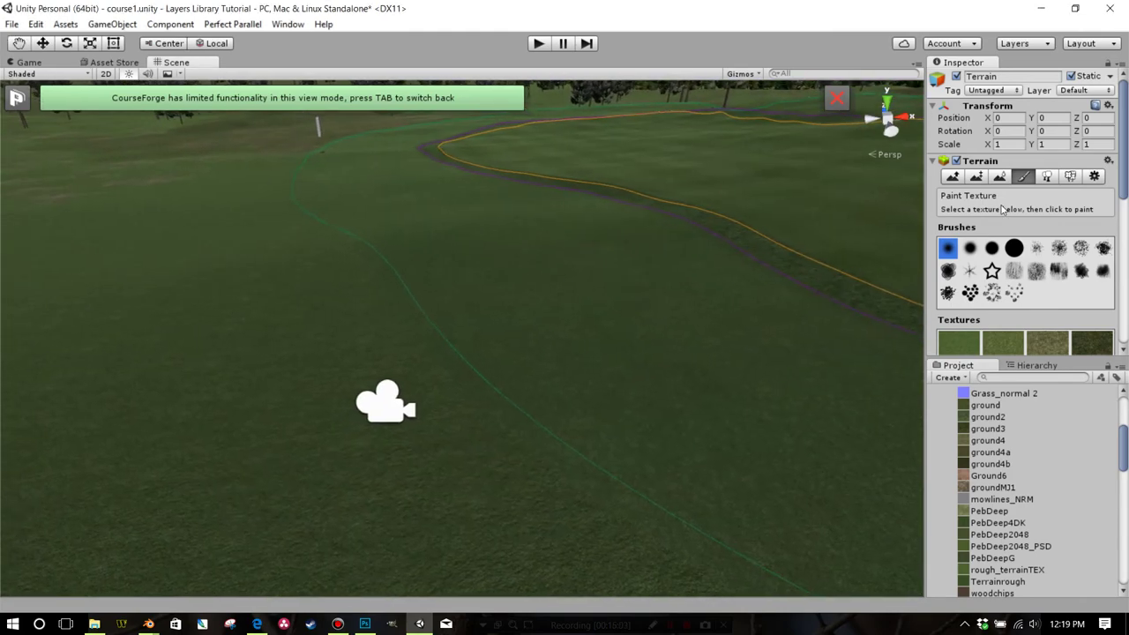
Step: For painting terrain textures, set the brush size to 26 and choose the fifth brush in the first row, a sparse scatter shape
{"action": "scroll", "coordinate": [1017, 212], "scroll_direction": "down", "scroll_amount": 1}
{"action": "scroll", "coordinate": [1031, 255], "scroll_direction": "down", "scroll_amount": 3}
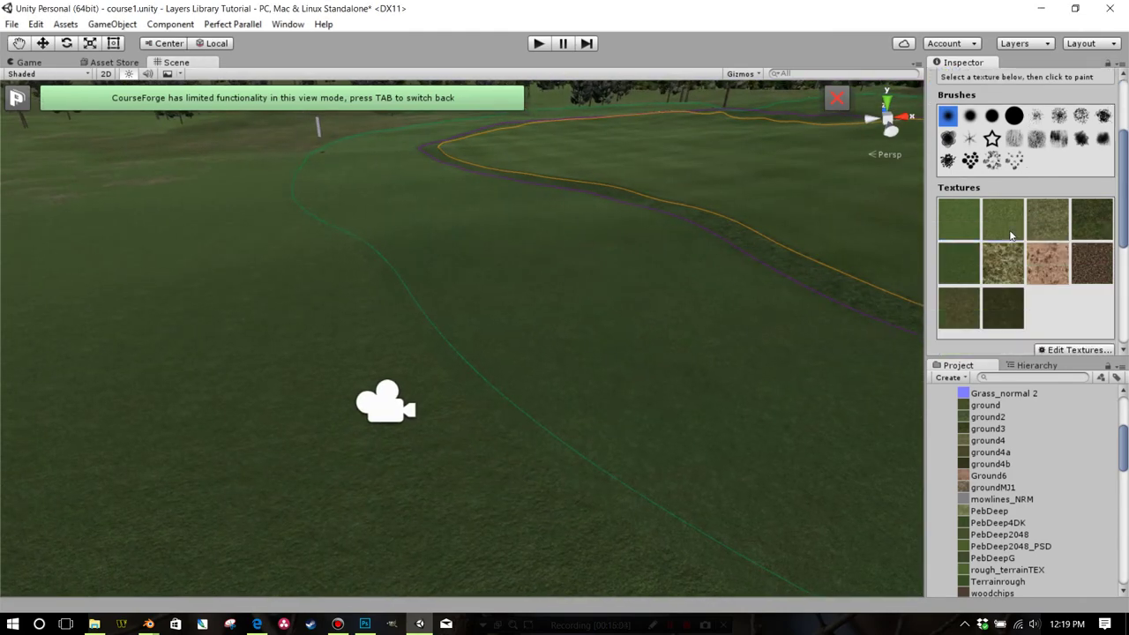
{"action": "scroll", "coordinate": [988, 273], "scroll_direction": "down", "scroll_amount": 5}
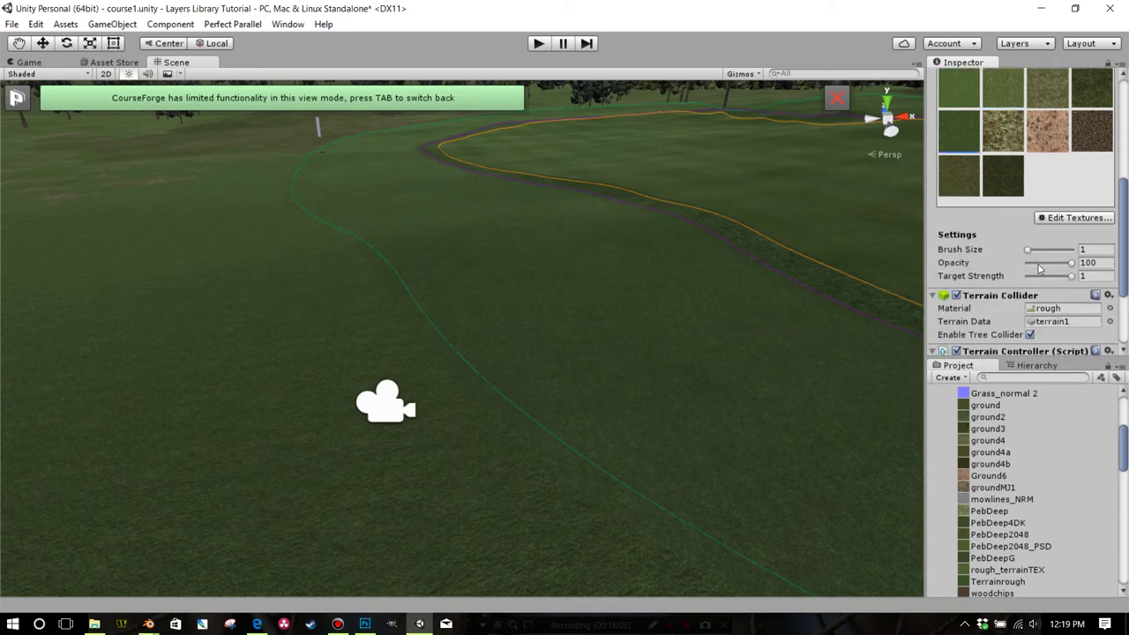
{"action": "scroll", "coordinate": [1040, 229], "scroll_direction": "up", "scroll_amount": 6}
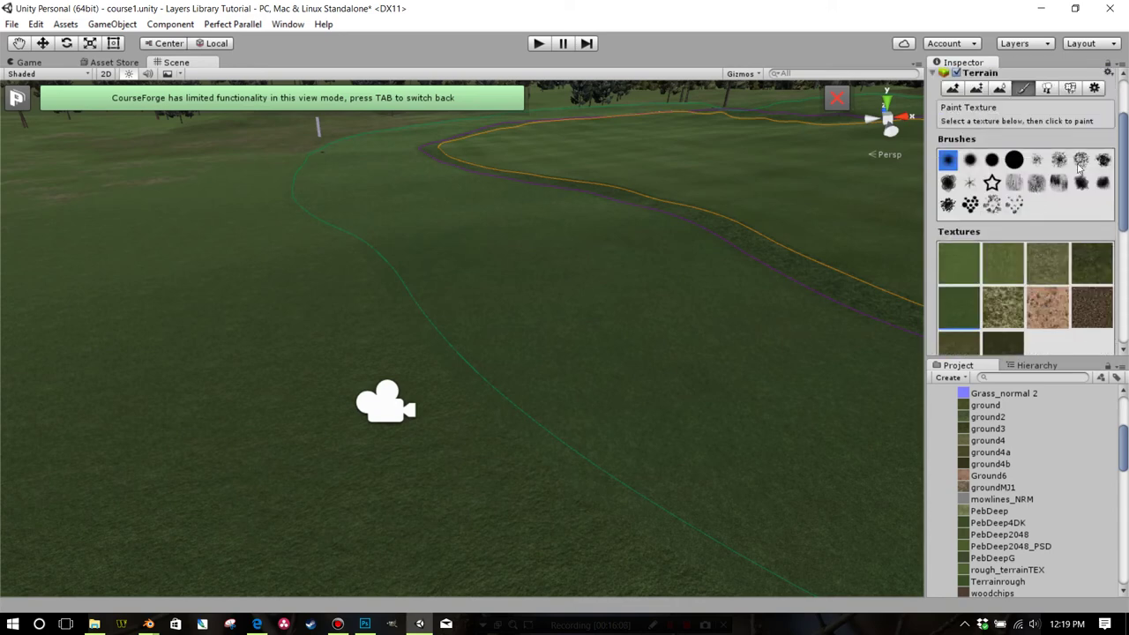
{"action": "scroll", "coordinate": [1067, 276], "scroll_direction": "down", "scroll_amount": 5}
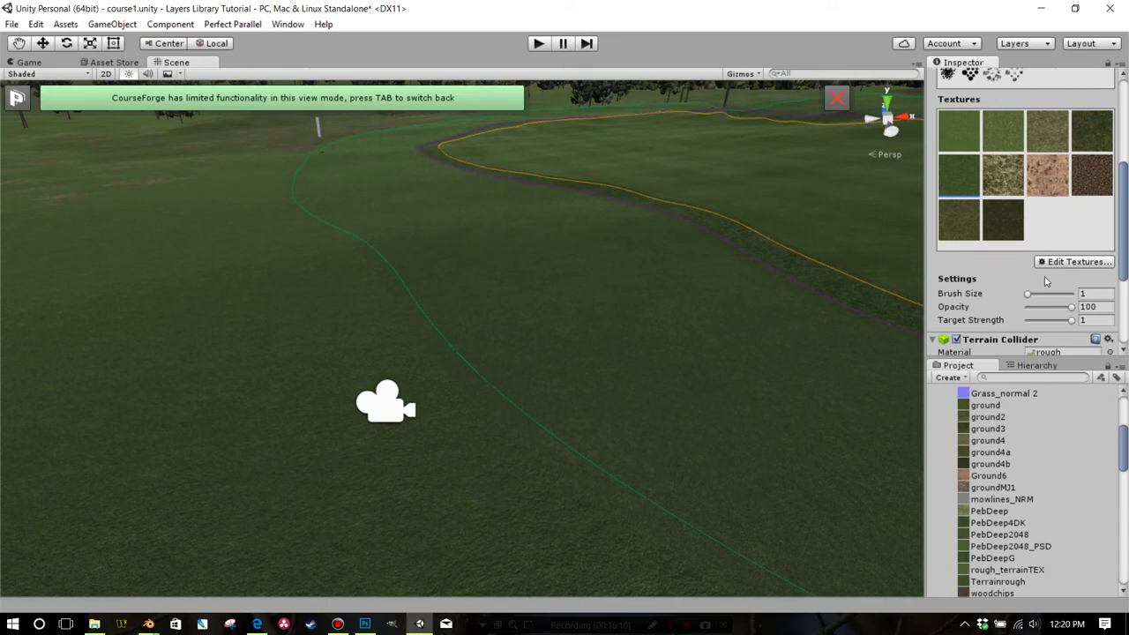
{"action": "left_click", "coordinate": [1038, 293]}
{"action": "scroll", "coordinate": [1023, 159], "scroll_direction": "up", "scroll_amount": 2}
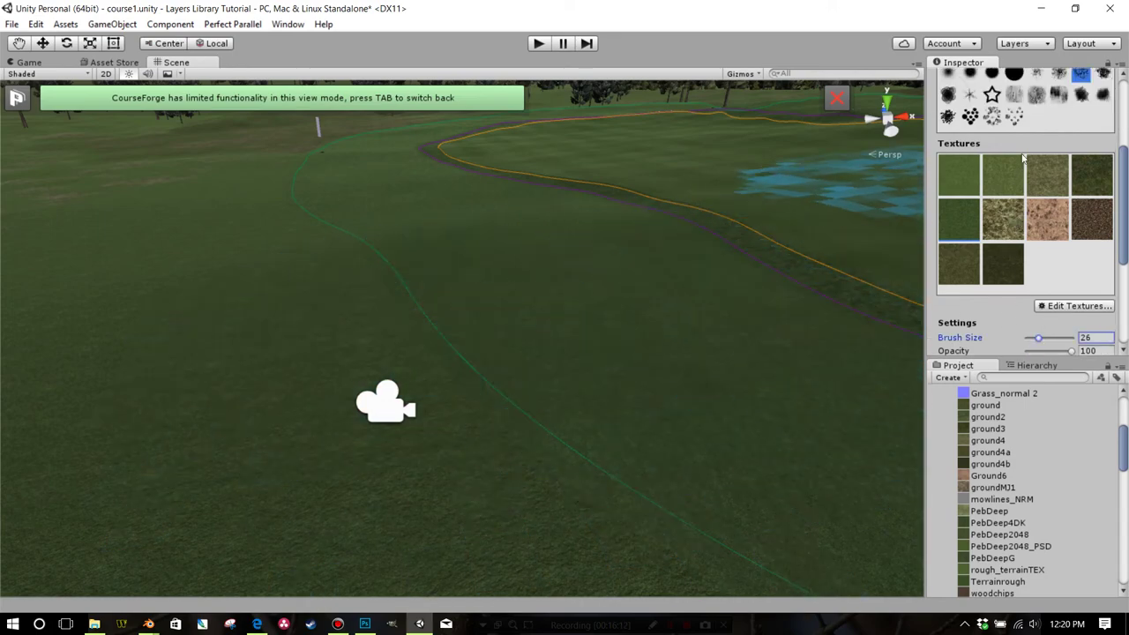
{"action": "scroll", "coordinate": [1023, 159], "scroll_direction": "up", "scroll_amount": 2}
{"action": "left_click", "coordinate": [1036, 116]}
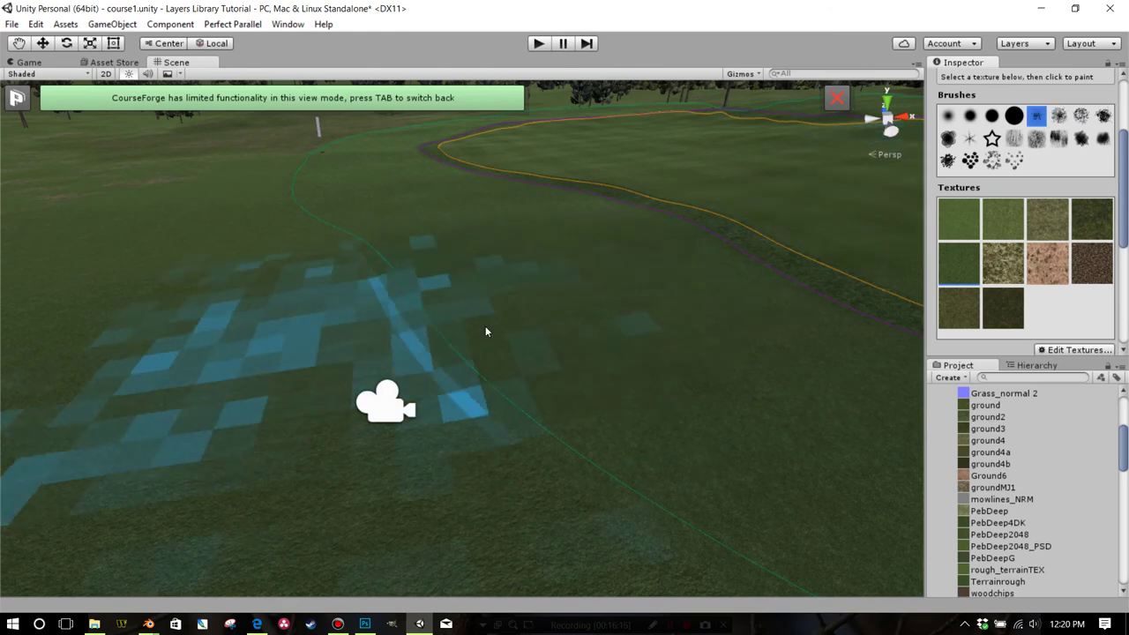
Step: Set the brush size to 12, opacity to 53 and target strength to 0.52, and paint the mottled dry-grass texture beside the Rough boundary
{"action": "scroll", "coordinate": [1032, 265], "scroll_direction": "down", "scroll_amount": 4}
{"action": "left_click_drag", "start_coordinate": [1037, 296], "coordinate": [1035, 298]}
{"action": "left_click", "coordinate": [1061, 312]}
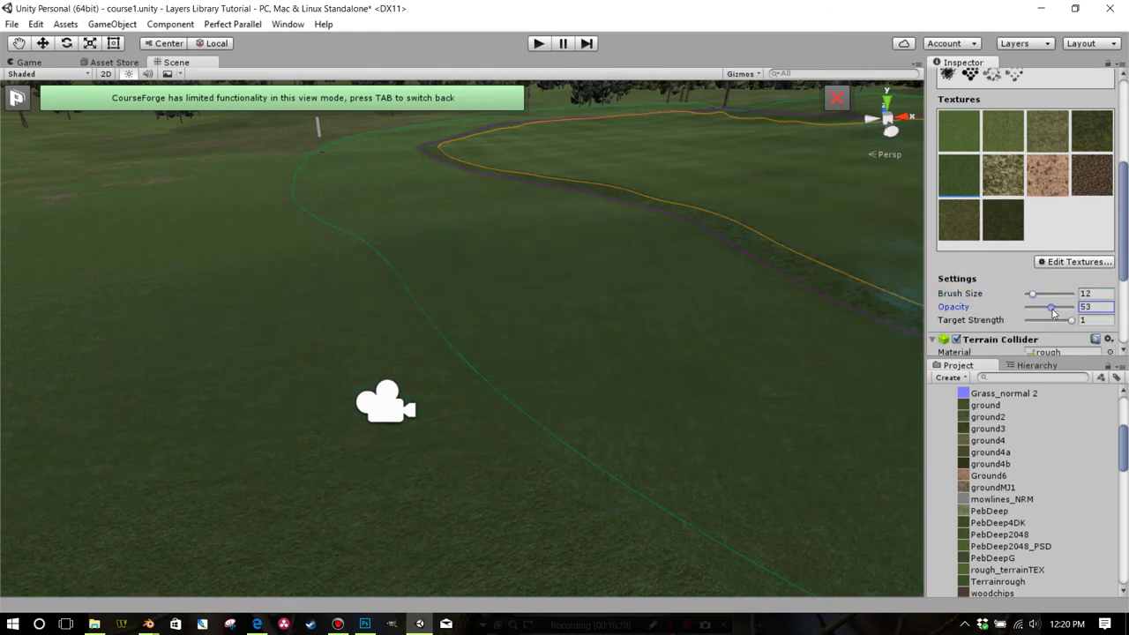
{"action": "left_click", "coordinate": [1051, 322]}
{"action": "scroll", "coordinate": [669, 325], "scroll_direction": "down", "scroll_amount": 3}
{"action": "mouse_move", "coordinate": [668, 325]}
{"action": "left_mouse_down"}
{"action": "mouse_move", "coordinate": [539, 351]}
{"action": "mouse_move", "coordinate": [592, 378]}
{"action": "left_mouse_up"}
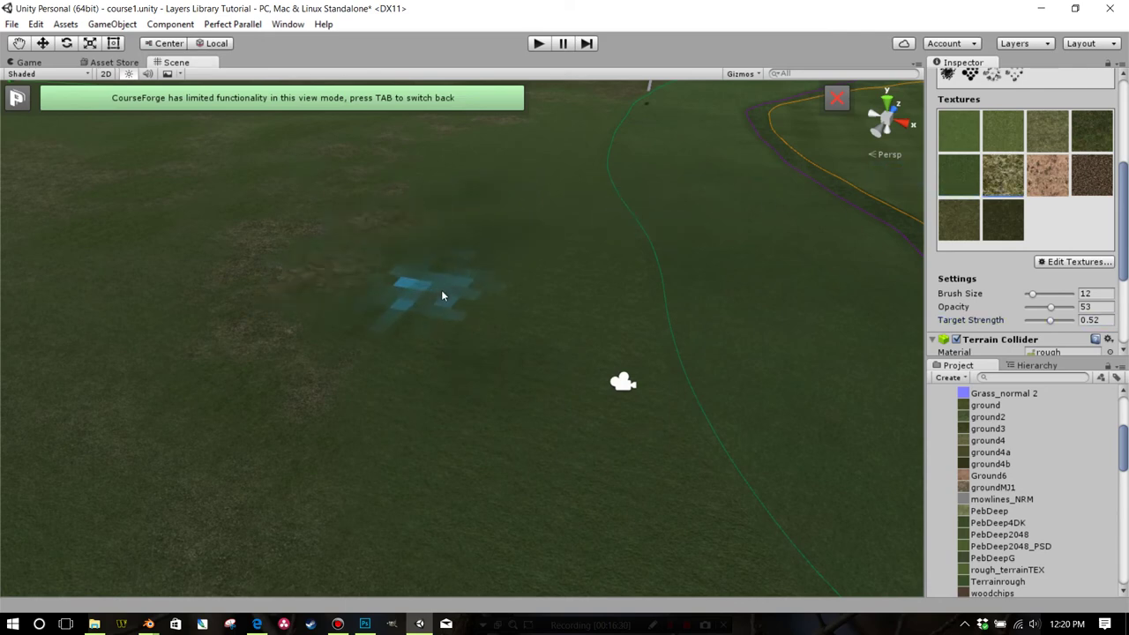
{"action": "scroll", "coordinate": [609, 378], "scroll_direction": "up", "scroll_amount": 3}
{"action": "mouse_move", "coordinate": [609, 378]}
{"action": "left_mouse_down"}
{"action": "mouse_move", "coordinate": [684, 275]}
{"action": "mouse_move", "coordinate": [725, 251]}
{"action": "mouse_move", "coordinate": [694, 282]}
{"action": "mouse_move", "coordinate": [700, 255]}
{"action": "mouse_move", "coordinate": [653, 232]}
{"action": "left_mouse_up"}
{"action": "scroll", "coordinate": [1014, 116], "scroll_direction": "up", "scroll_amount": 3}
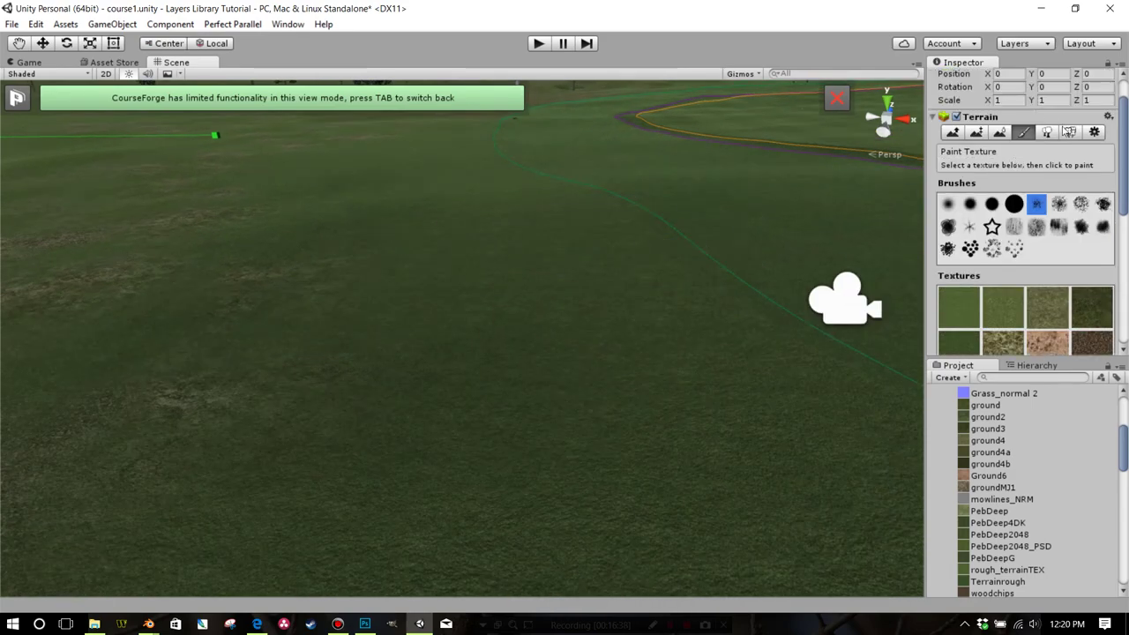
Step: Paint a patch of grass_4 details on the terrain outside the Rough boundary, using a brush size of 1
{"action": "left_click", "coordinate": [1068, 132]}
{"action": "left_click", "coordinate": [1090, 332]}
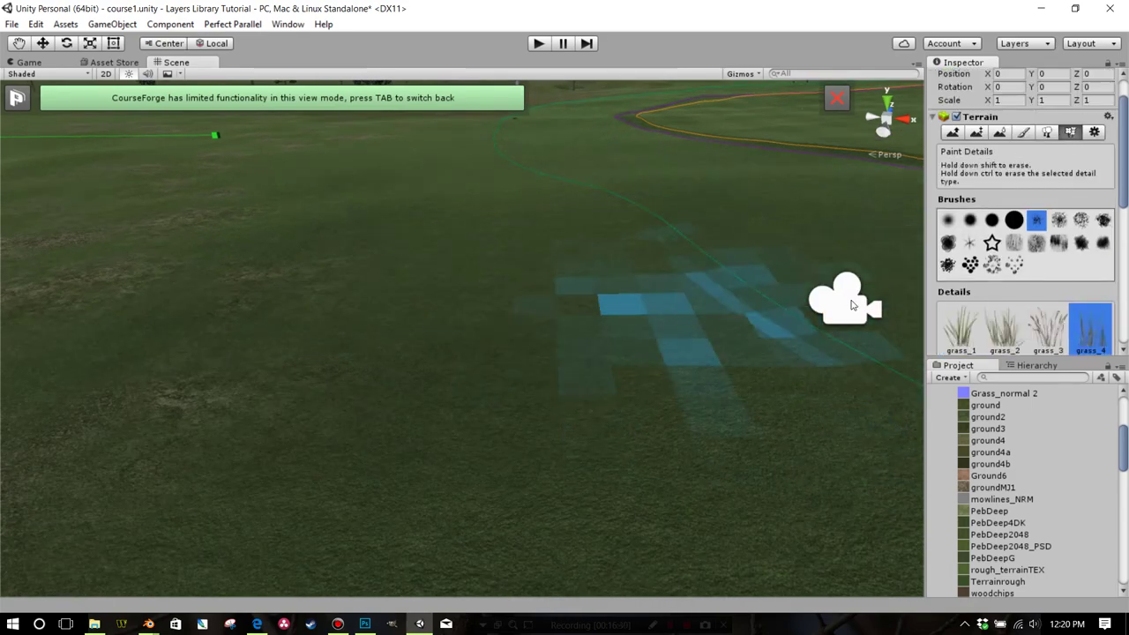
{"action": "scroll", "coordinate": [1054, 275], "scroll_direction": "down", "scroll_amount": 4}
{"action": "left_click_drag", "start_coordinate": [1034, 290], "coordinate": [1013, 293]}
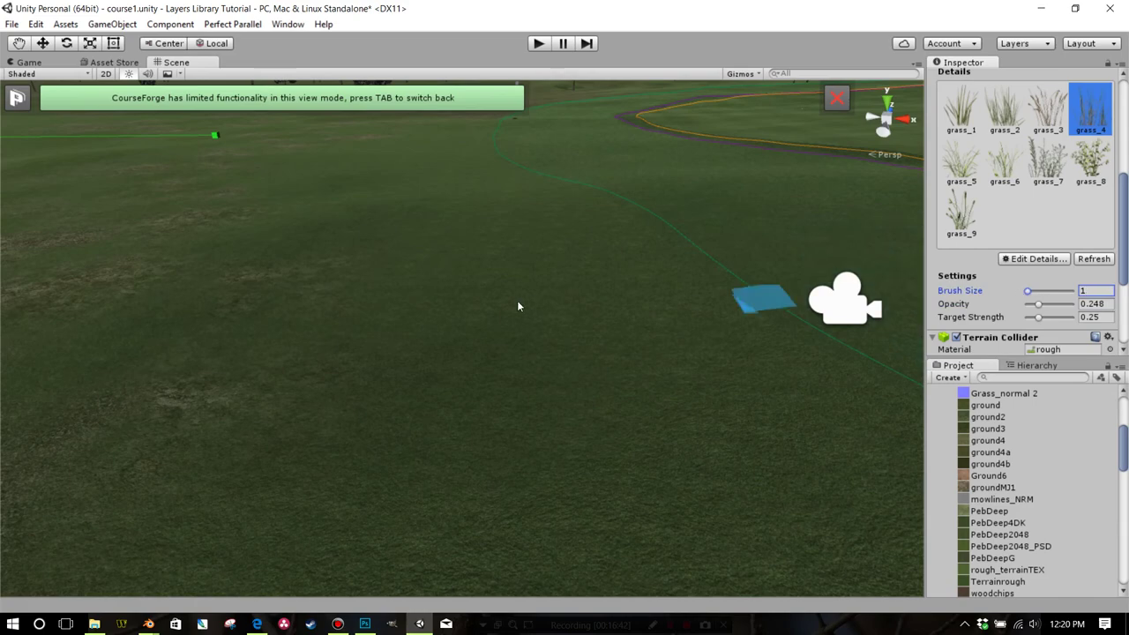
{"action": "mouse_move", "coordinate": [518, 302]}
{"action": "left_mouse_down"}
{"action": "mouse_move", "coordinate": [494, 383]}
{"action": "mouse_move", "coordinate": [462, 388]}
{"action": "left_mouse_up"}
{"action": "scroll", "coordinate": [494, 383], "scroll_direction": "up", "scroll_amount": 2}
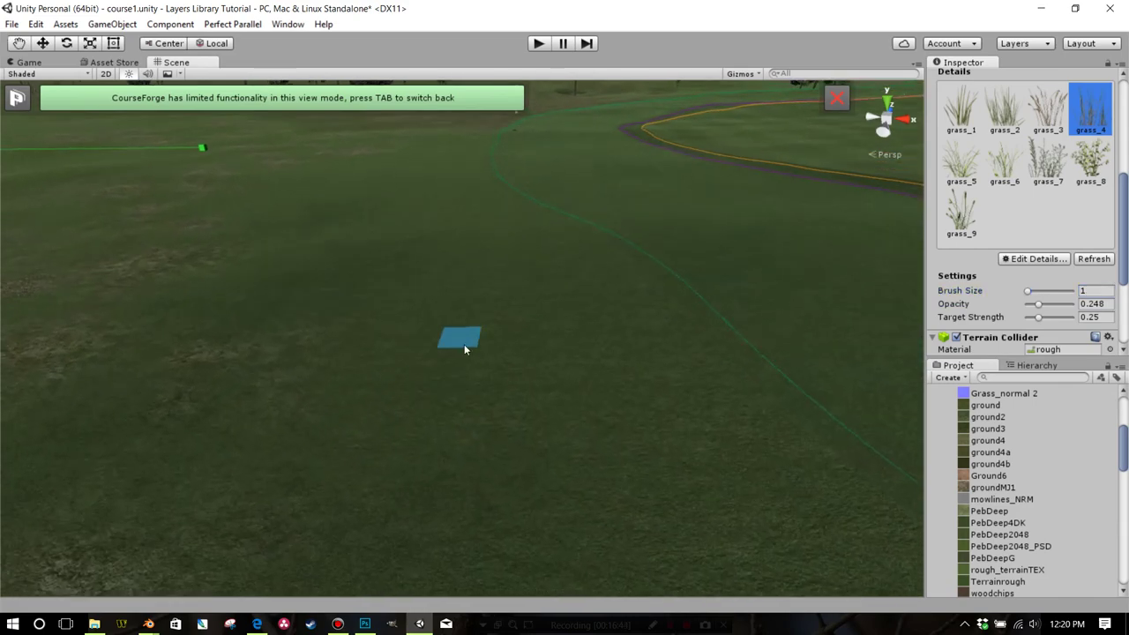
{"action": "mouse_move", "coordinate": [464, 349]}
{"action": "left_mouse_down"}
{"action": "mouse_move", "coordinate": [413, 299]}
{"action": "mouse_move", "coordinate": [373, 286]}
{"action": "mouse_move", "coordinate": [428, 348]}
{"action": "mouse_move", "coordinate": [418, 335]}
{"action": "mouse_move", "coordinate": [377, 354]}
{"action": "mouse_move", "coordinate": [398, 317]}
{"action": "mouse_move", "coordinate": [365, 348]}
{"action": "left_mouse_up"}
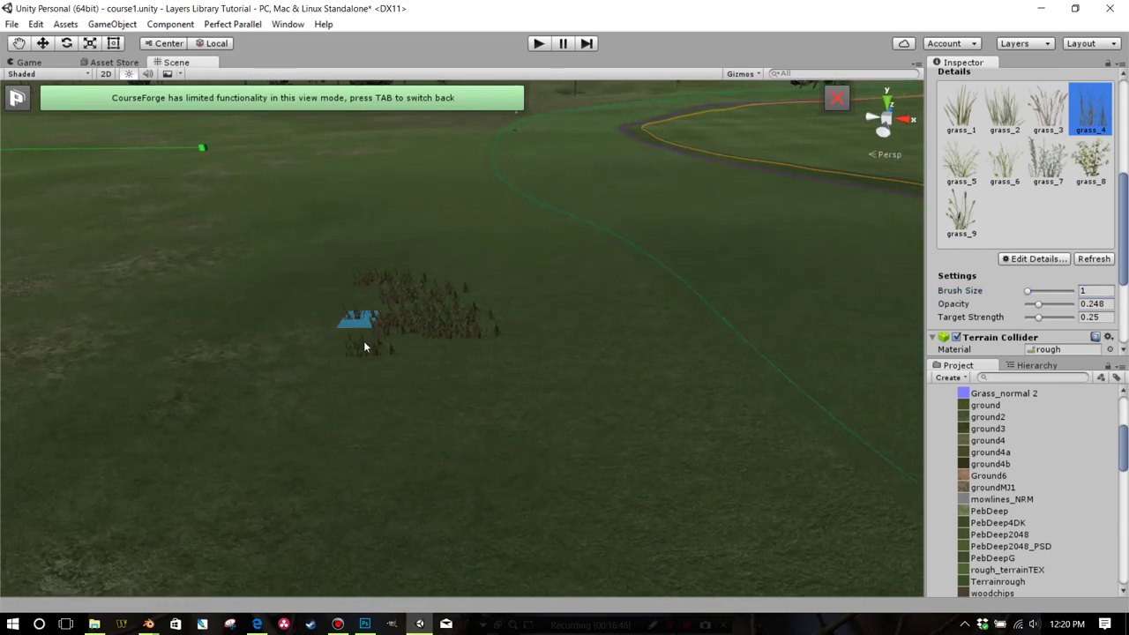
Step: Paint grass_3 details on the terrain beside the grass_4 patch and bring the Rough boundary into close view
{"action": "left_click", "coordinate": [1041, 122]}
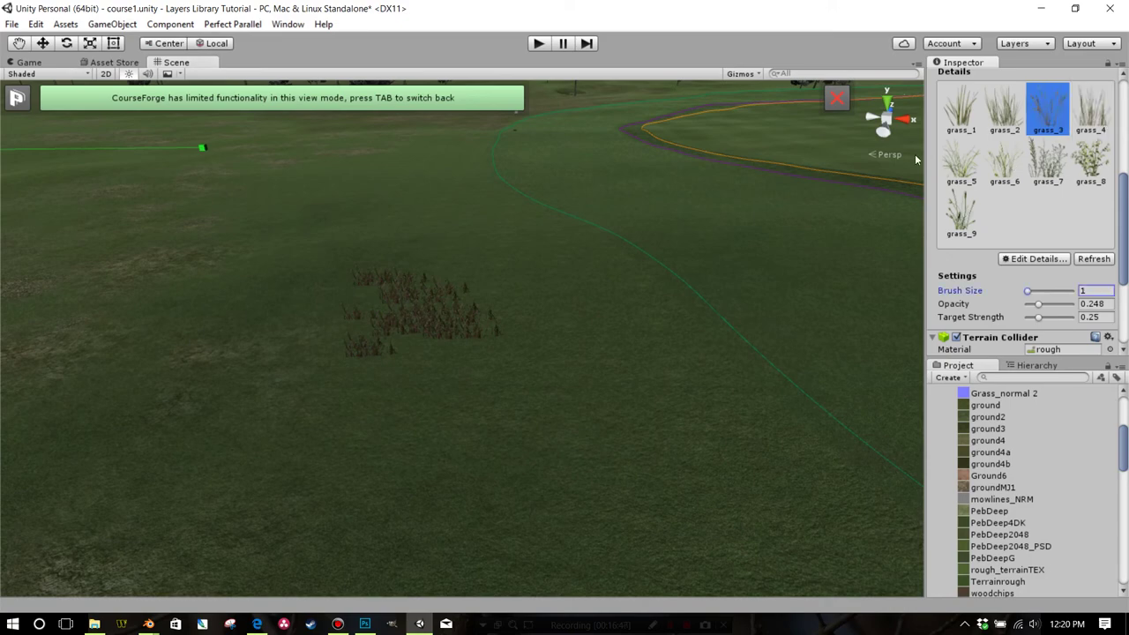
{"action": "left_click", "coordinate": [407, 296]}
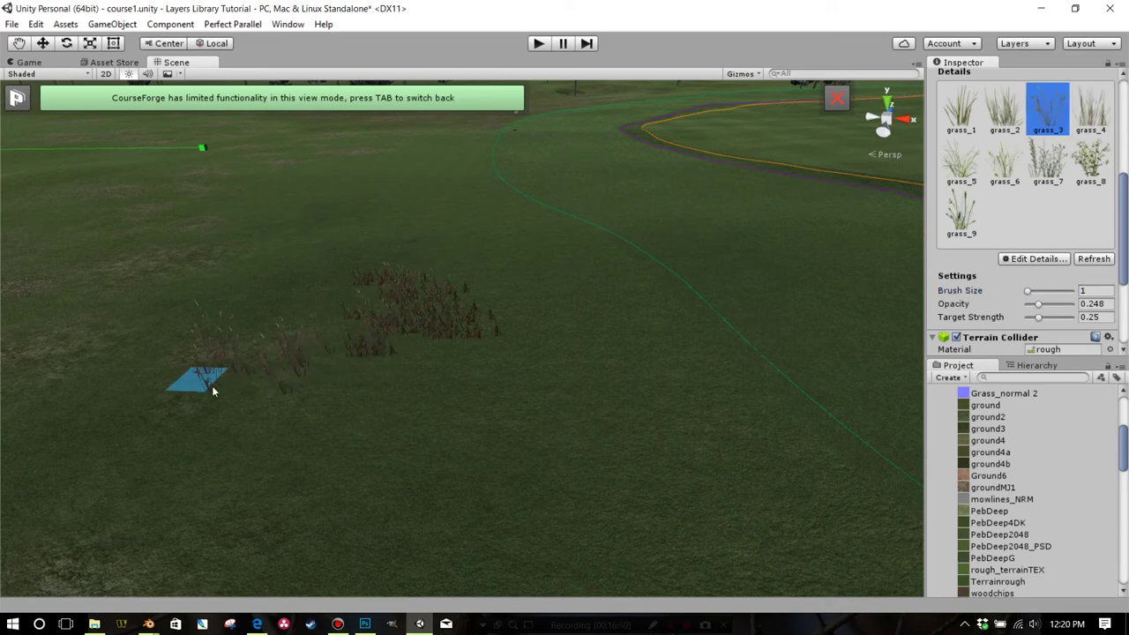
{"action": "scroll", "coordinate": [542, 359], "scroll_direction": "down", "scroll_amount": 1}
{"action": "left_click_drag", "start_coordinate": [542, 358], "coordinate": [383, 220]}
{"action": "scroll", "coordinate": [390, 259], "scroll_direction": "up", "scroll_amount": 3}
{"action": "mouse_move", "coordinate": [397, 299]}
{"action": "left_mouse_down"}
{"action": "mouse_move", "coordinate": [601, 300]}
{"action": "mouse_move", "coordinate": [589, 357]}
{"action": "mouse_move", "coordinate": [652, 241]}
{"action": "mouse_move", "coordinate": [653, 302]}
{"action": "mouse_move", "coordinate": [666, 240]}
{"action": "mouse_move", "coordinate": [790, 263]}
{"action": "mouse_move", "coordinate": [766, 277]}
{"action": "mouse_move", "coordinate": [742, 345]}
{"action": "mouse_move", "coordinate": [713, 365]}
{"action": "left_mouse_up"}
{"action": "scroll", "coordinate": [666, 291], "scroll_direction": "up", "scroll_amount": 3}
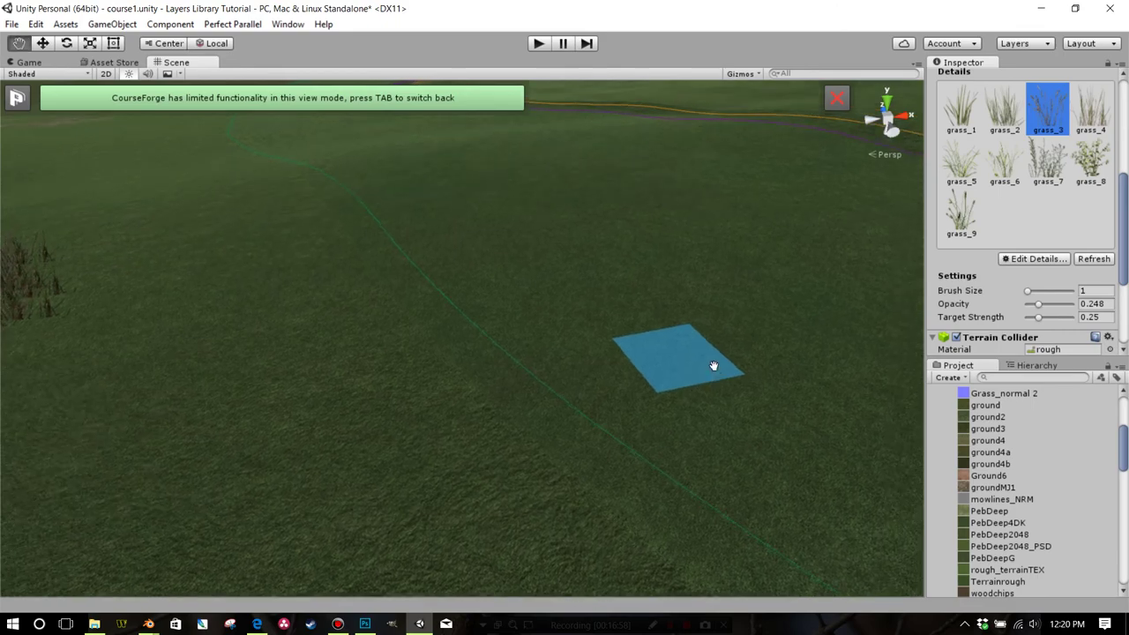
Step: Switch to Photoshop and add a Hue/Saturation adjustment layer on top of rough_terrainTEX.psd
{"action": "left_click", "coordinate": [366, 626]}
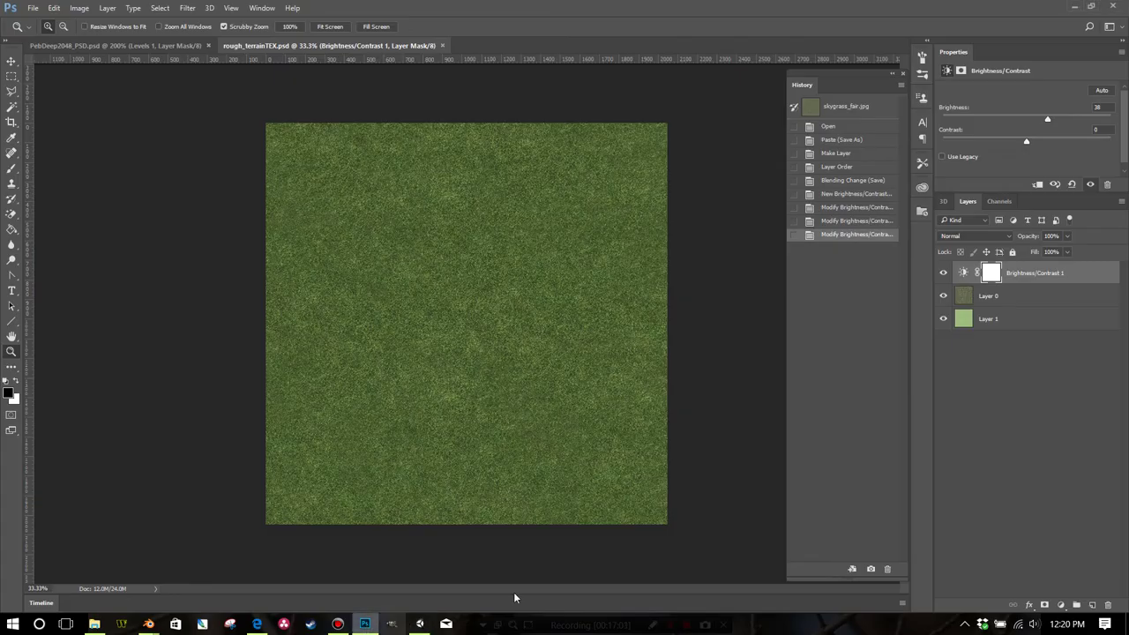
{"action": "left_click", "coordinate": [1061, 606]}
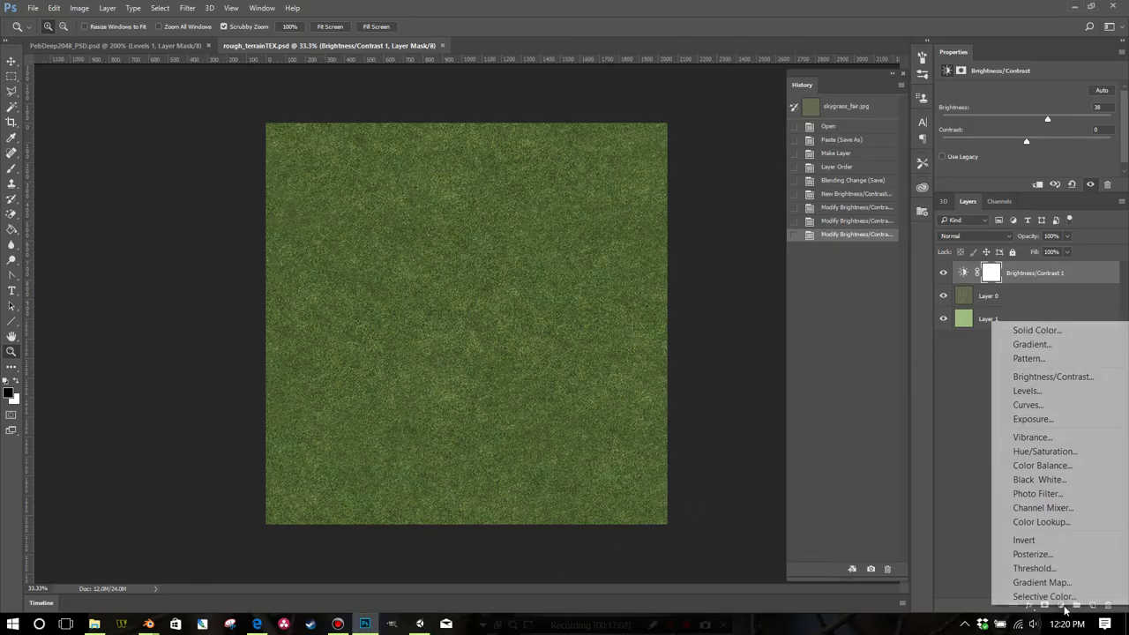
{"action": "left_click", "coordinate": [1041, 451]}
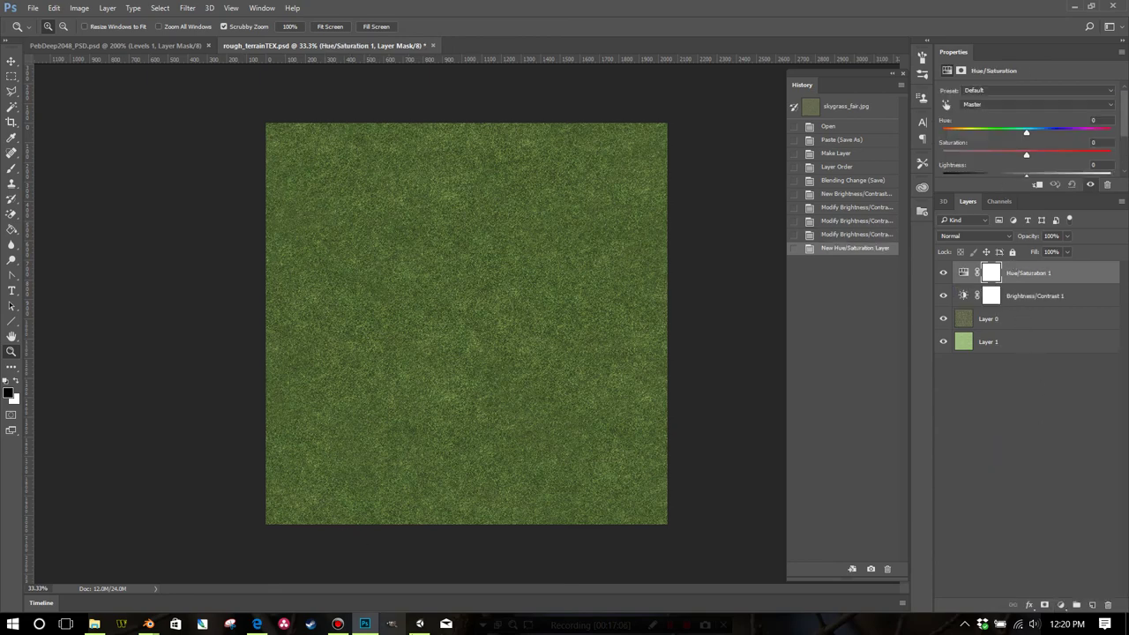
Step: Switch to Unity and examine the colour match between the terrain grass and the Rough mesh along their boundary
{"action": "left_click", "coordinate": [419, 624]}
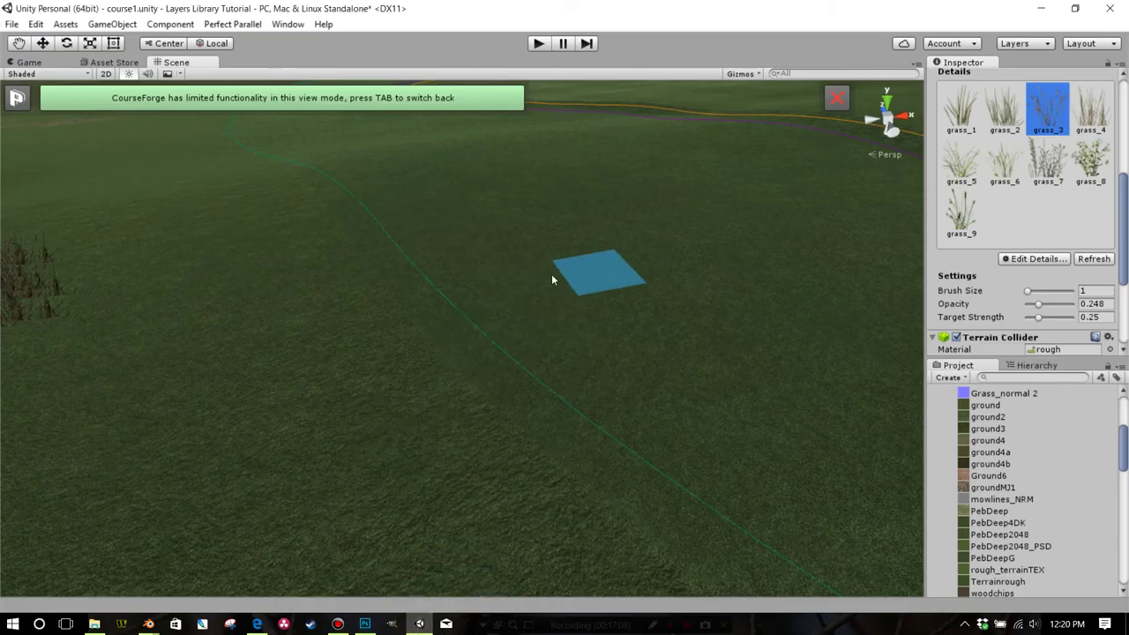
{"action": "scroll", "coordinate": [376, 252], "scroll_direction": "up", "scroll_amount": 3}
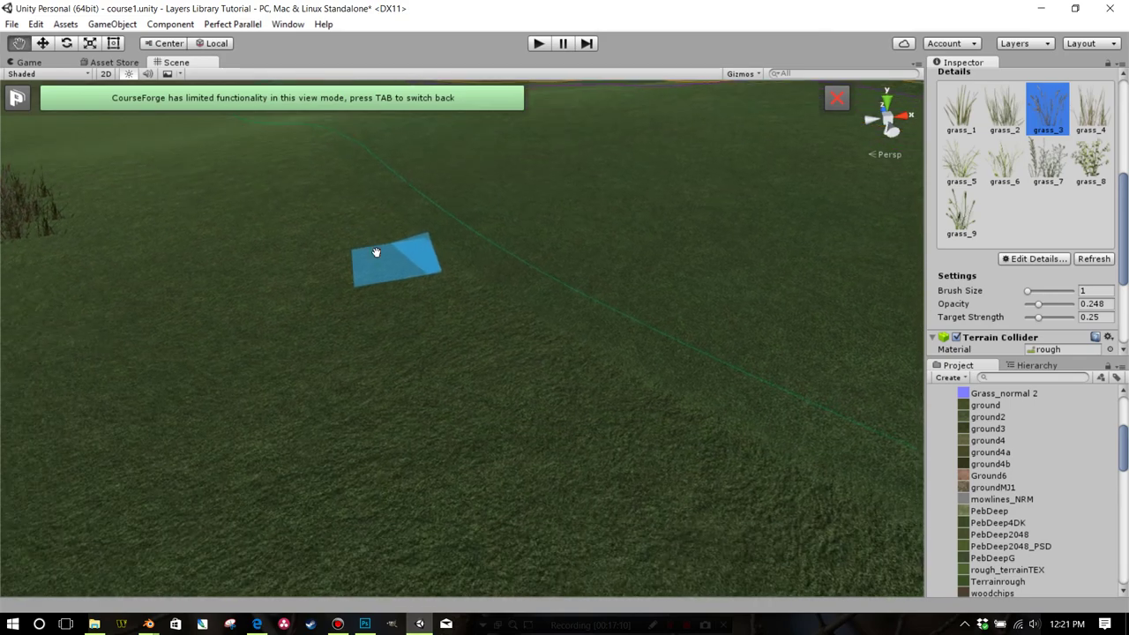
{"action": "left_click_drag", "start_coordinate": [376, 252], "coordinate": [373, 202]}
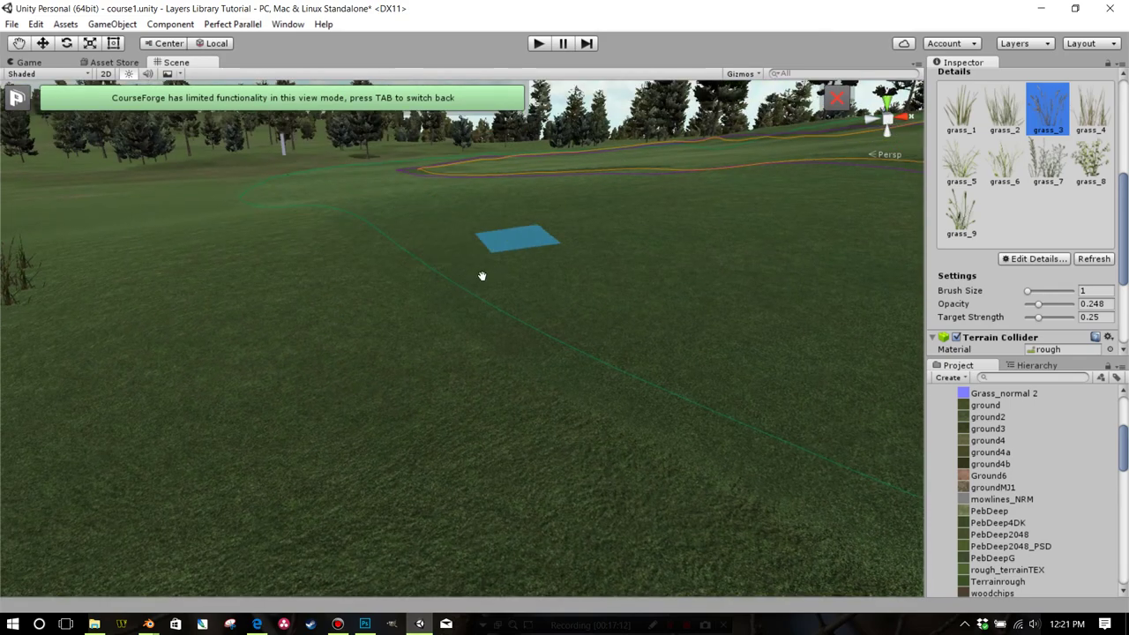
{"action": "left_click_drag", "start_coordinate": [481, 275], "coordinate": [456, 296]}
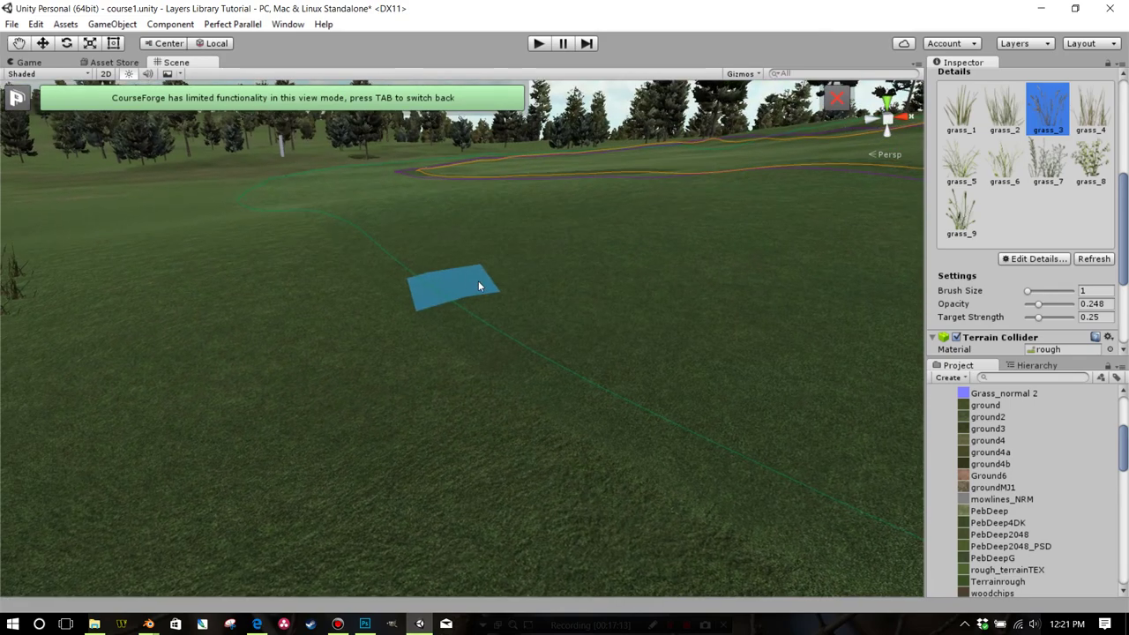
Step: Switch to Photoshop, set the Hue/Saturation layer's hue to +3 and save rough_terrainTEX.psd
{"action": "left_click", "coordinate": [364, 619]}
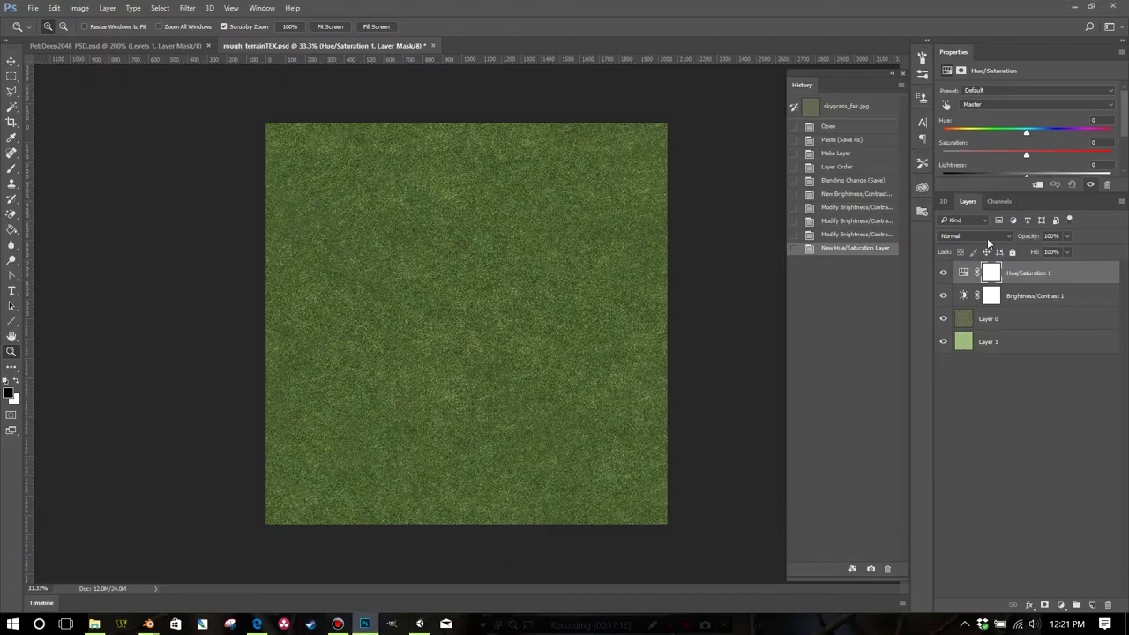
{"action": "left_click", "coordinate": [1028, 130]}
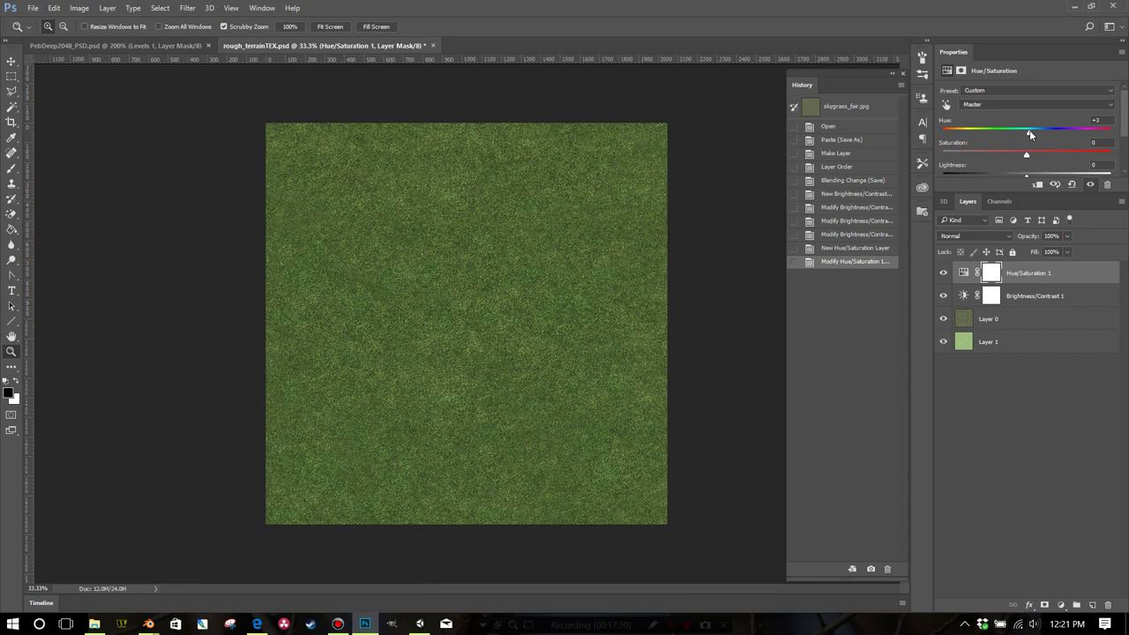
{"action": "left_click", "coordinate": [32, 8]}
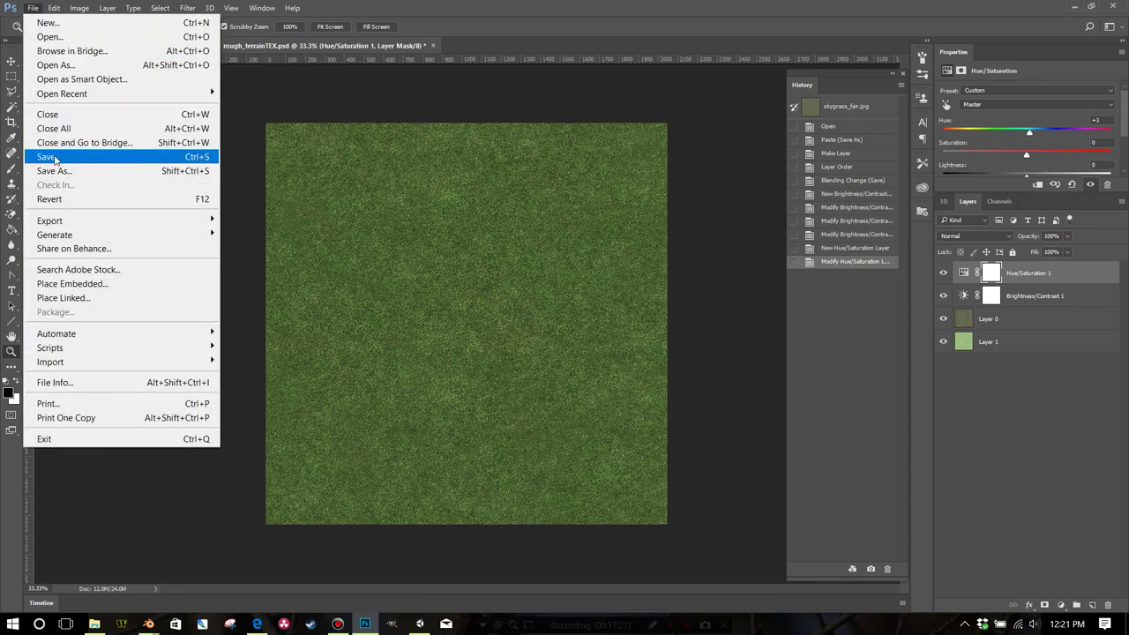
{"action": "left_click", "coordinate": [48, 157]}
Step: Switch to Unity, examine the grass blend in the Scene and Game views, and open the import settings of Grass_normal 2
{"action": "left_click", "coordinate": [420, 624]}
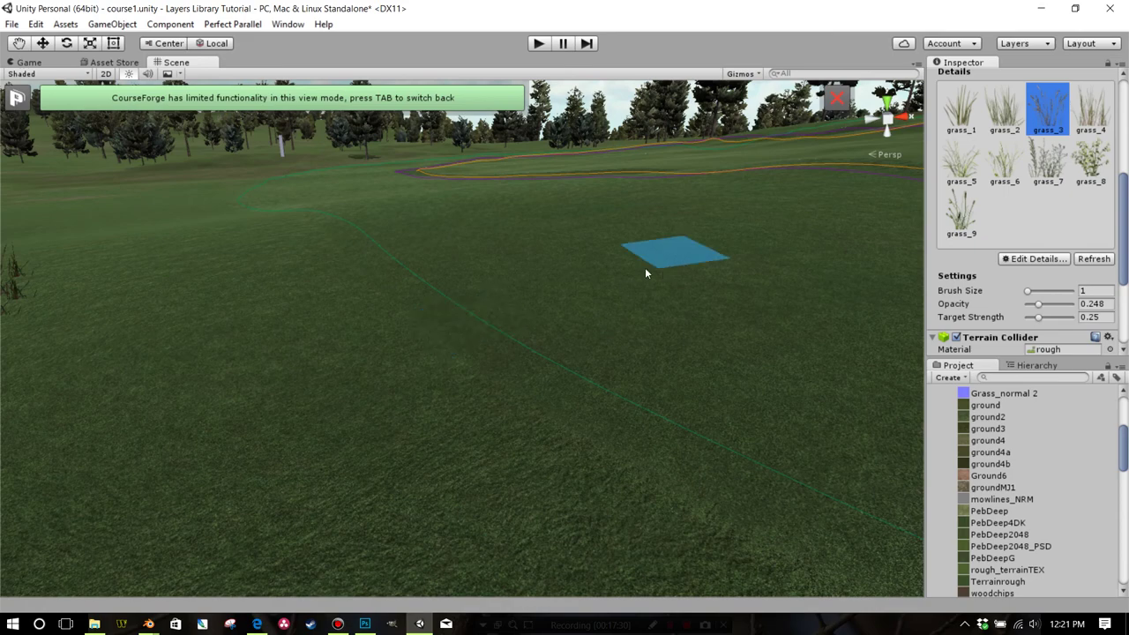
{"action": "left_click_drag", "start_coordinate": [645, 269], "coordinate": [607, 332]}
{"action": "scroll", "coordinate": [583, 291], "scroll_direction": "down", "scroll_amount": 3}
{"action": "scroll", "coordinate": [568, 402], "scroll_direction": "down", "scroll_amount": 3}
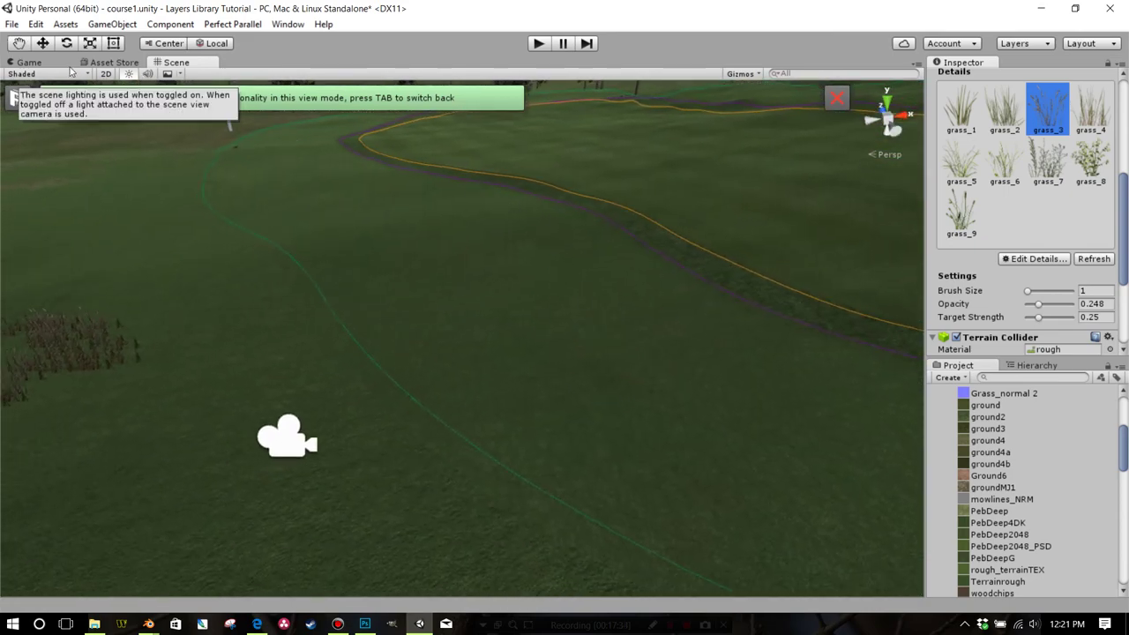
{"action": "left_click", "coordinate": [40, 63]}
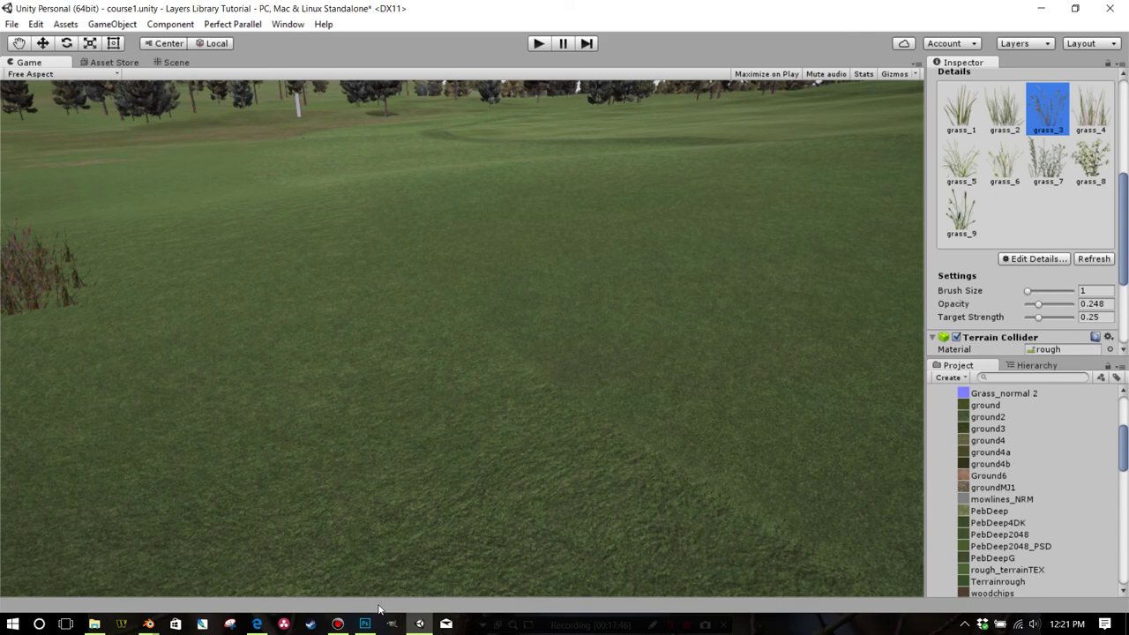
{"action": "left_click", "coordinate": [996, 392]}
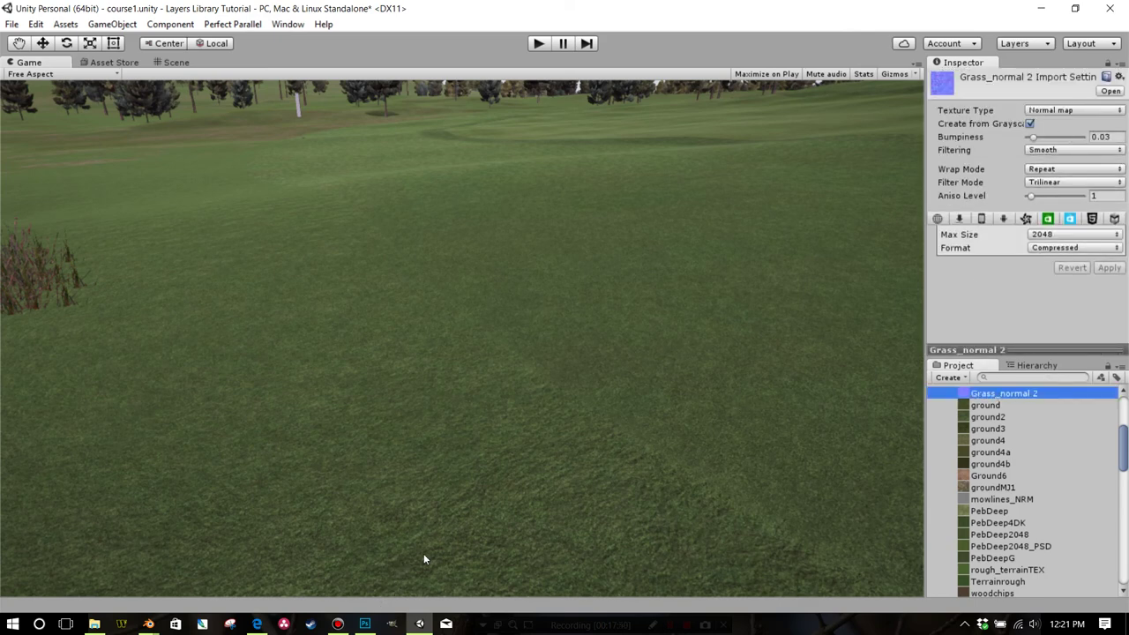
{"action": "left_click", "coordinate": [338, 623]}
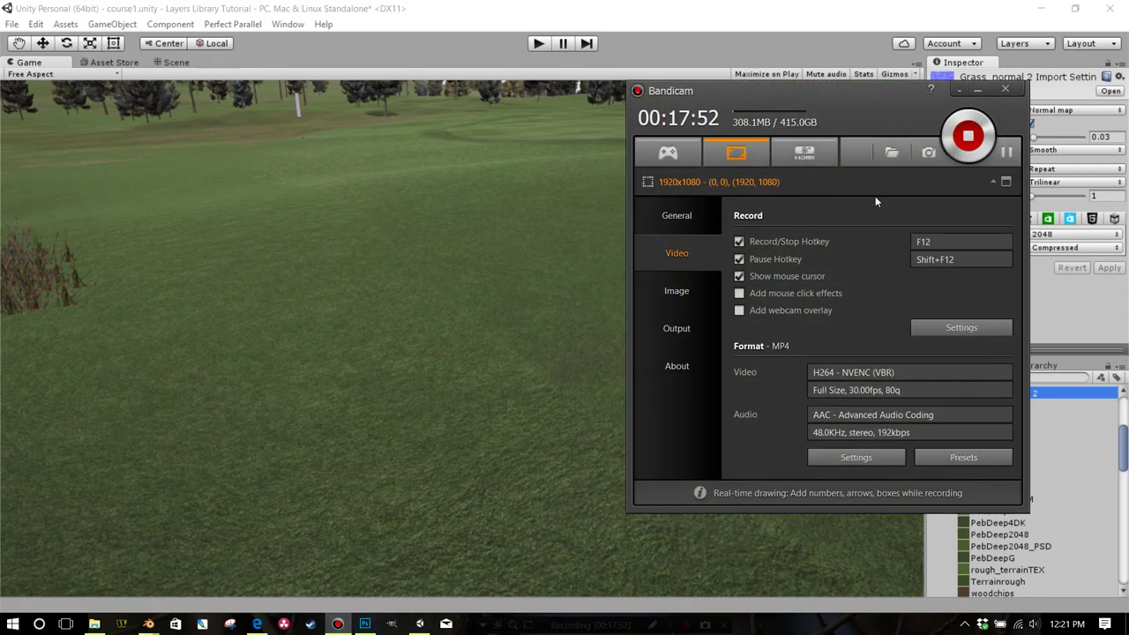